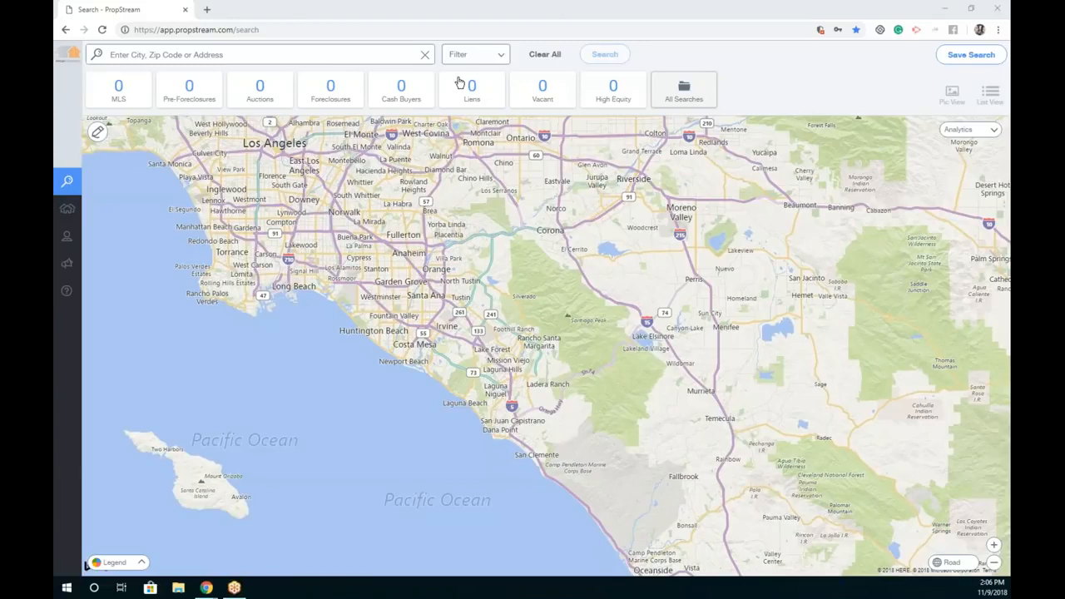
Step: Look over the account settings page and leave it unchanged, returning to Search
mouse_move(67, 181)
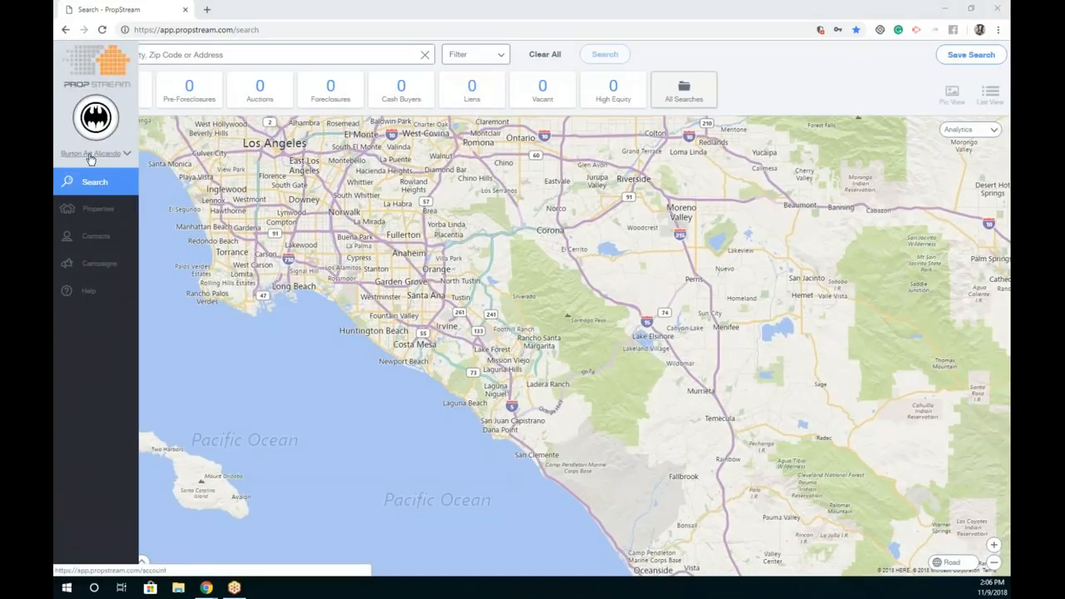
left_click(91, 156)
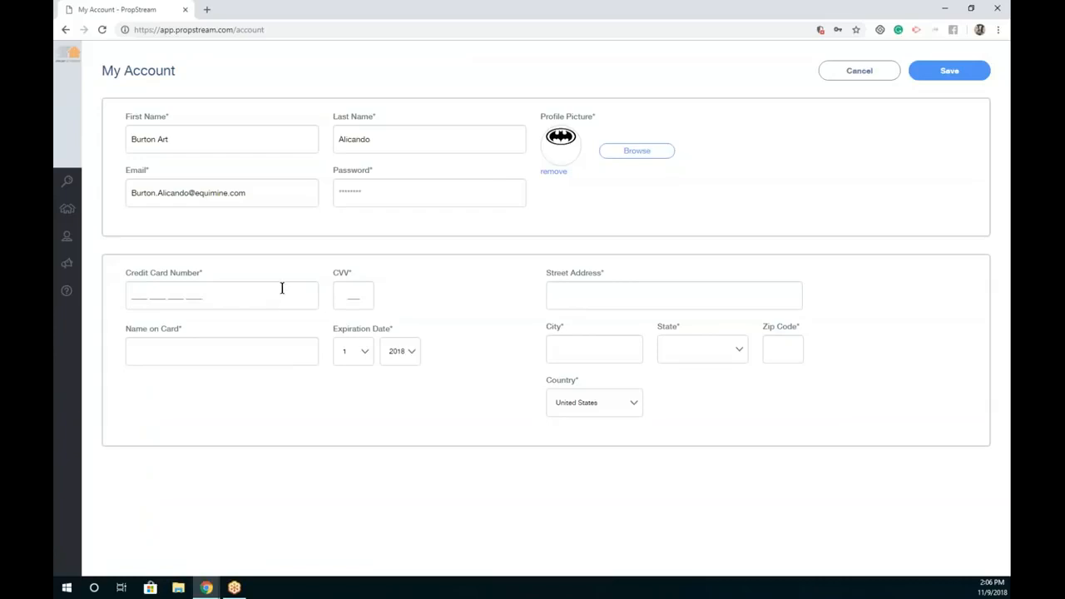
left_click(850, 69)
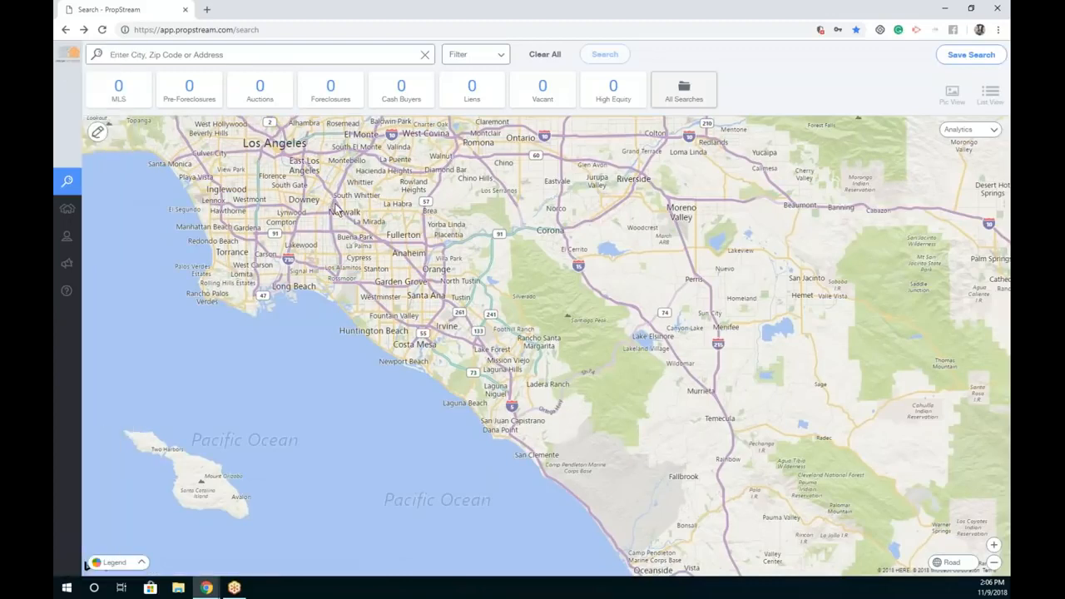
Step: Browse saved Properties and Contacts, then view the Balitmore Campaign dashboard
left_click(72, 211)
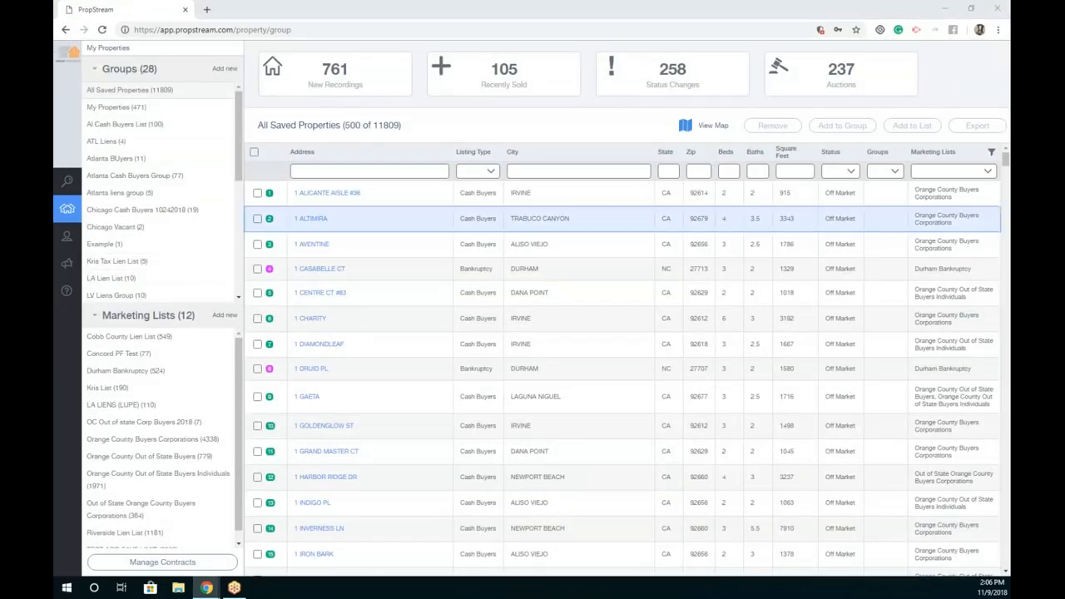
left_click(78, 243)
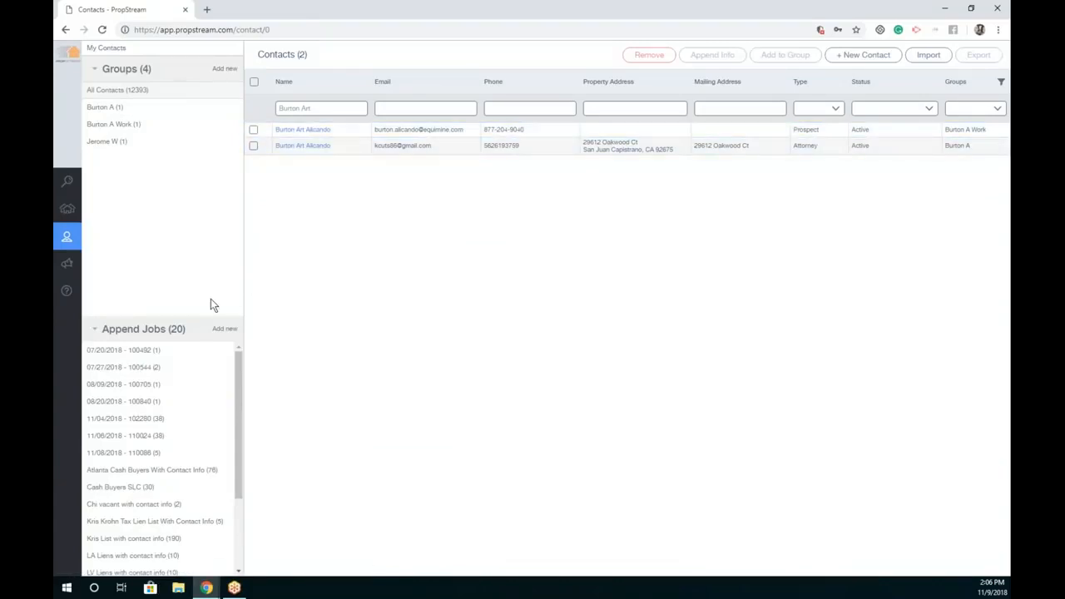
left_click(91, 266)
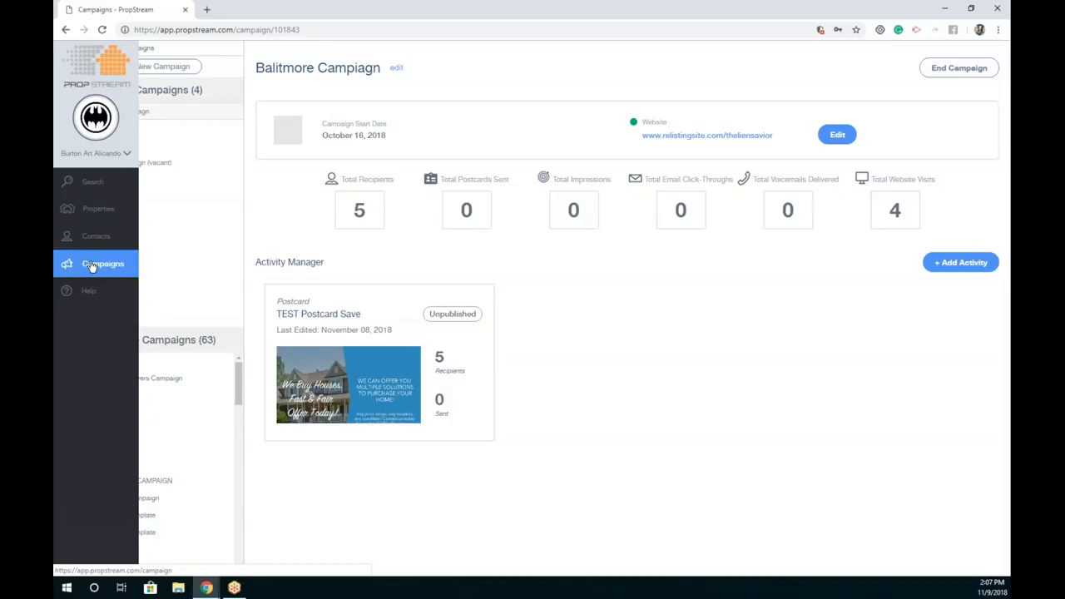
Step: Glance at the Help pages, close their tab, and return to the empty Search map
left_click(91, 292)
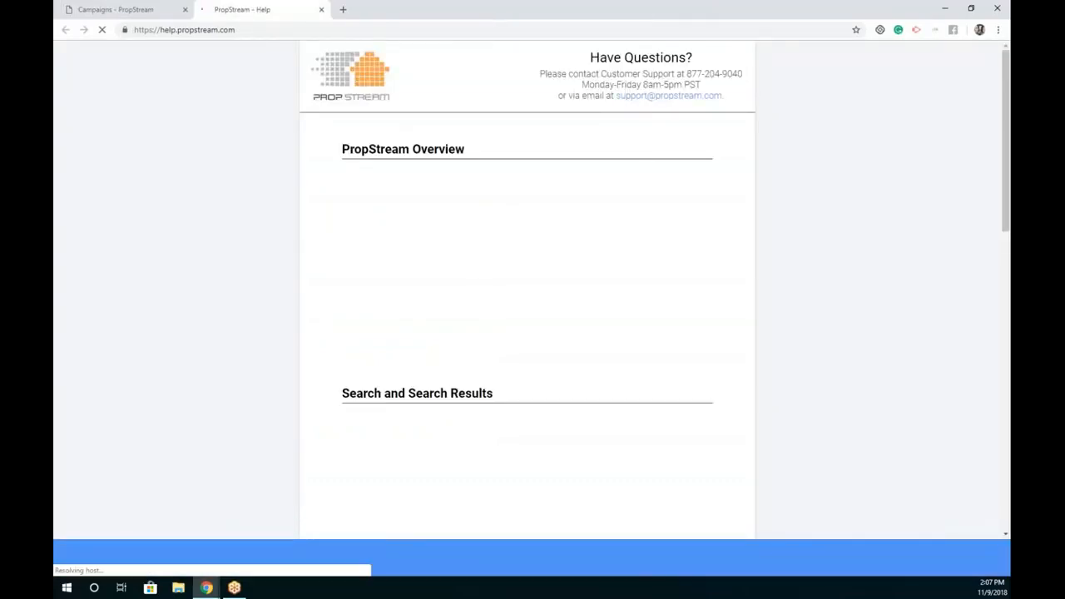
left_click(321, 9)
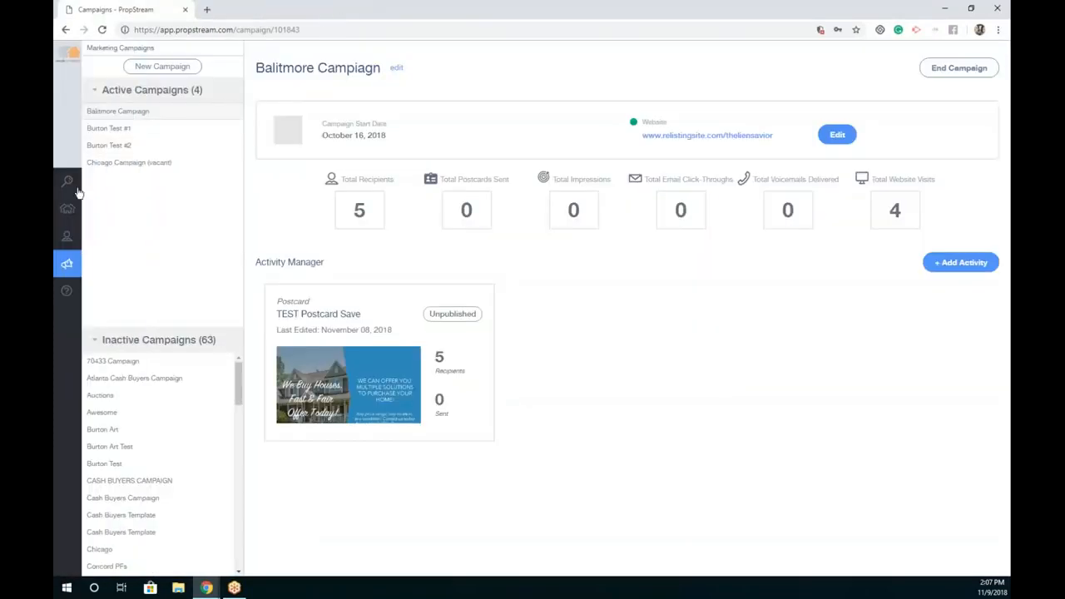
left_click(92, 182)
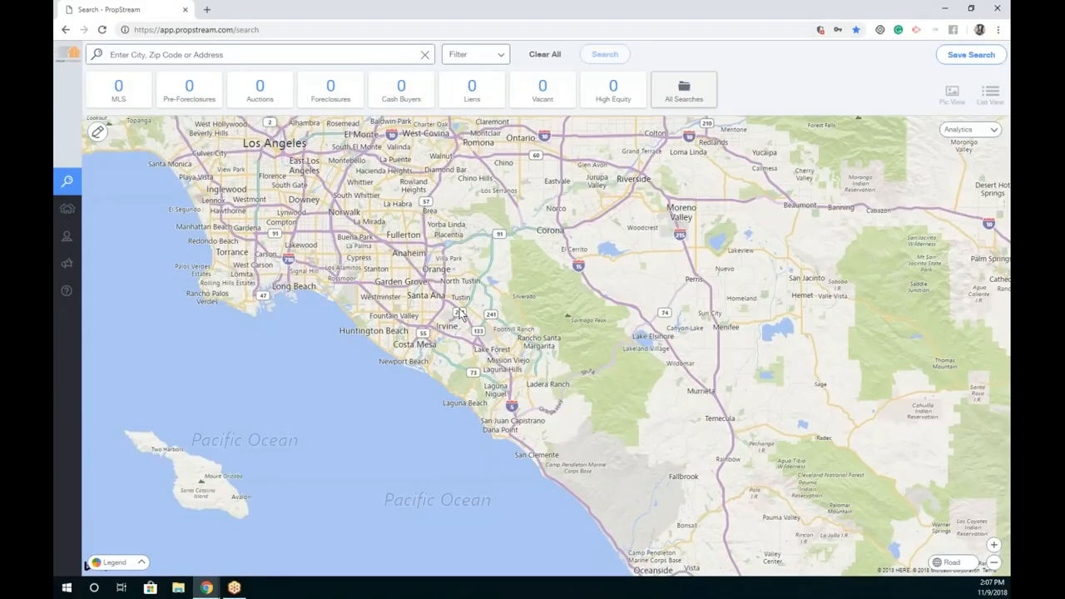
Step: Search 'miami fl', choose Miami, FL, and show its 54822 MLS listings
left_click(287, 55)
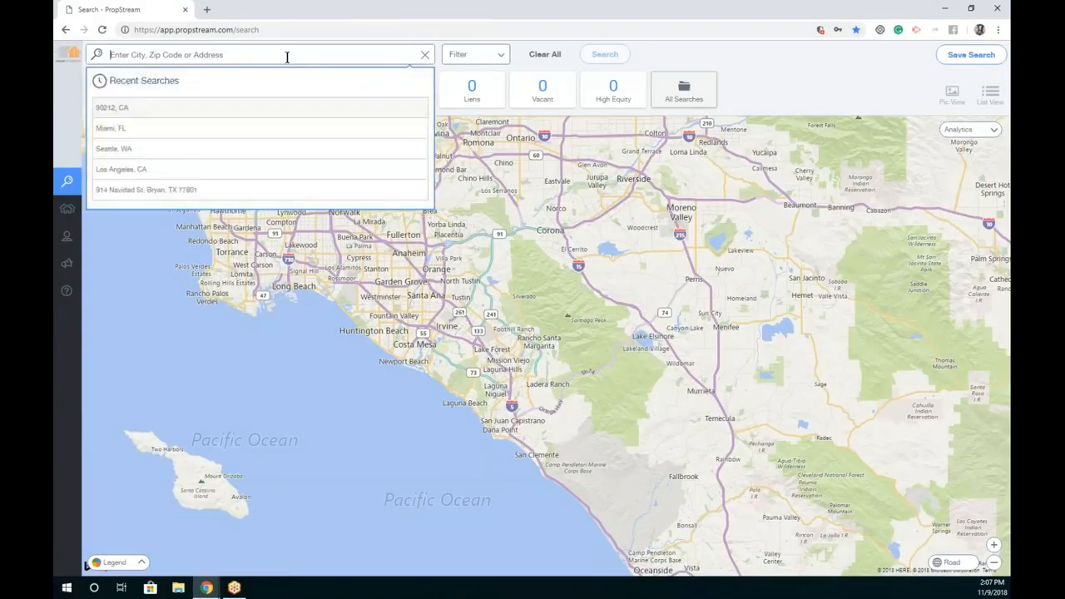
type("miami fl")
left_click(223, 93)
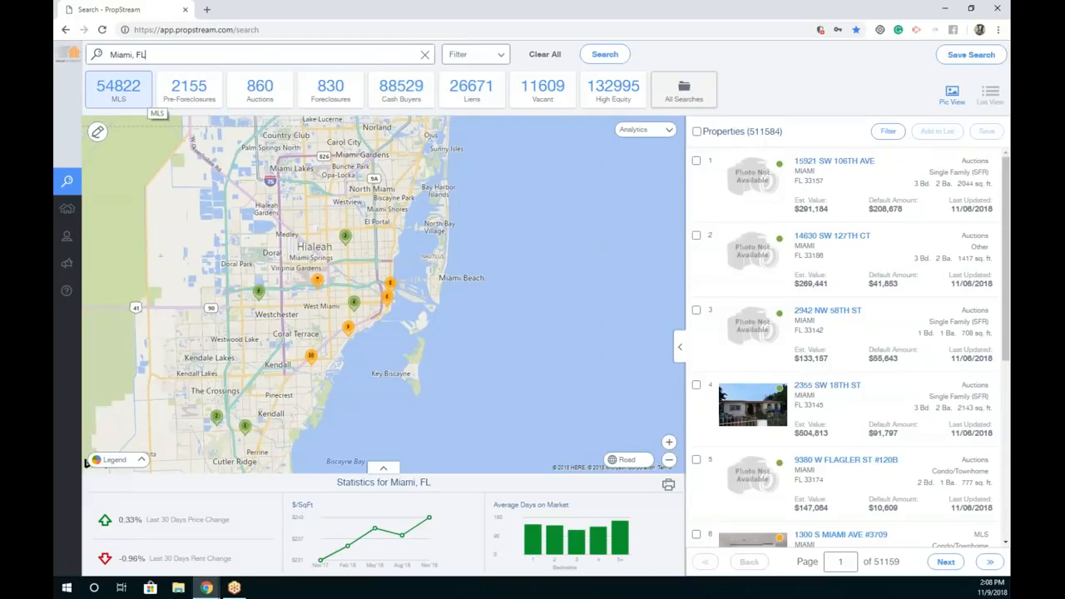
left_click(148, 100)
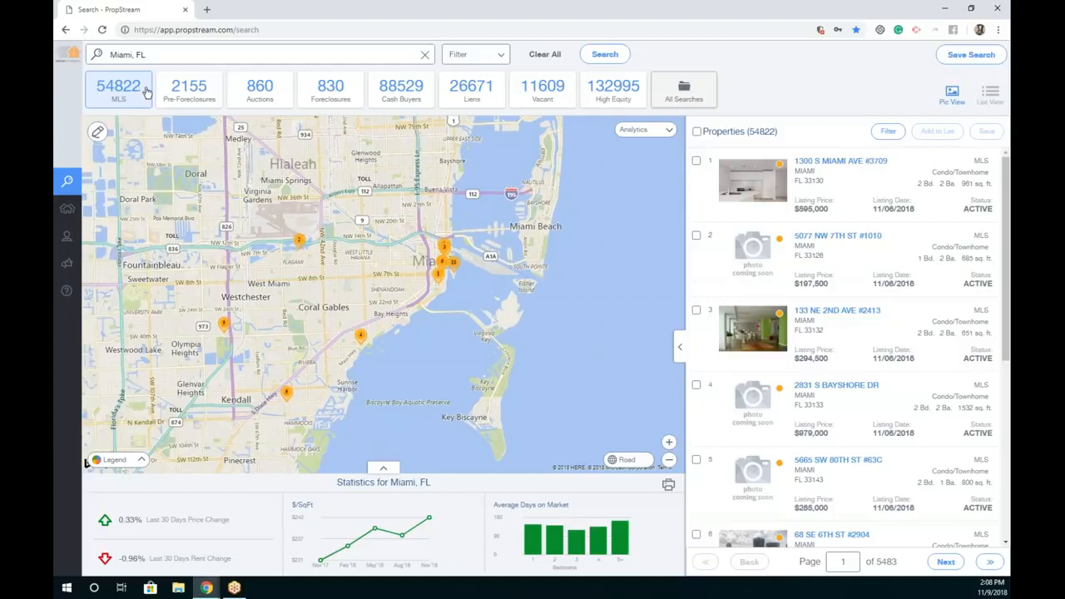
Step: Review Miami pre-foreclosures, foreclosures and cash buyers, ending on the 26671 liens
left_click(202, 91)
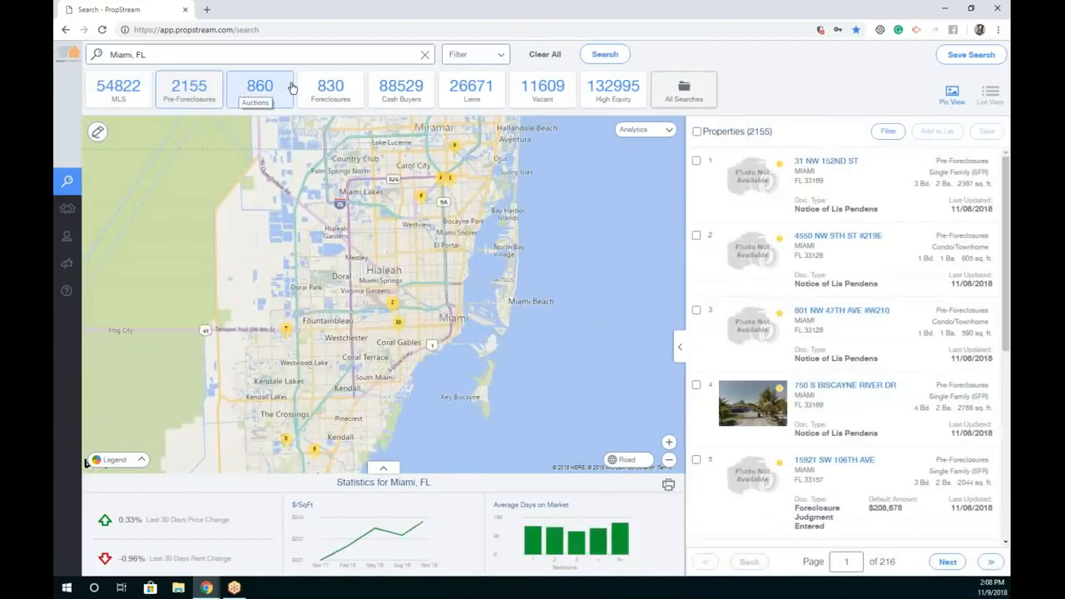
left_click(326, 89)
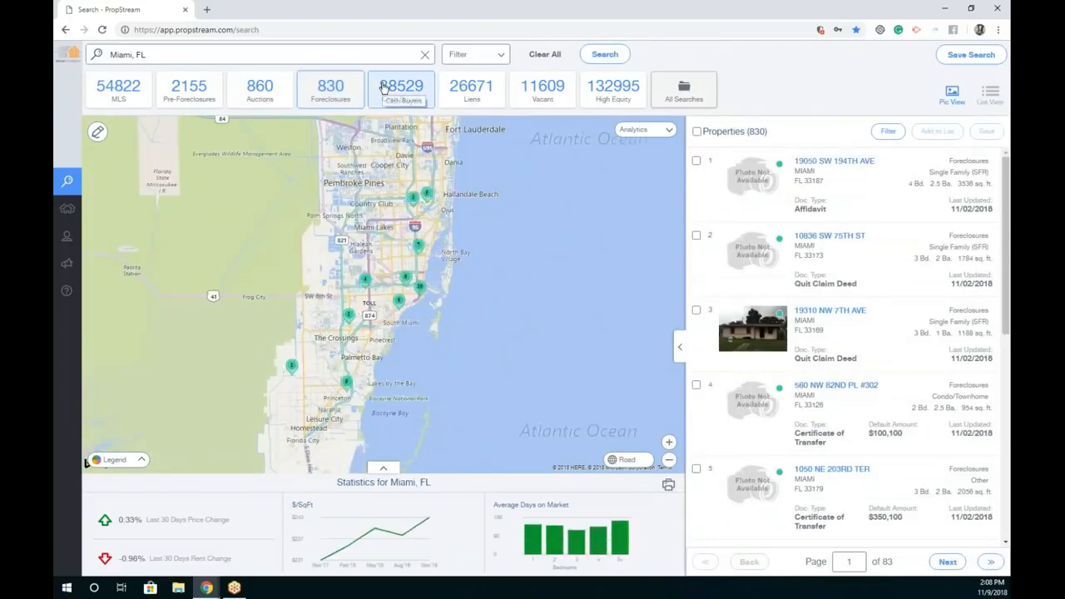
left_click(384, 87)
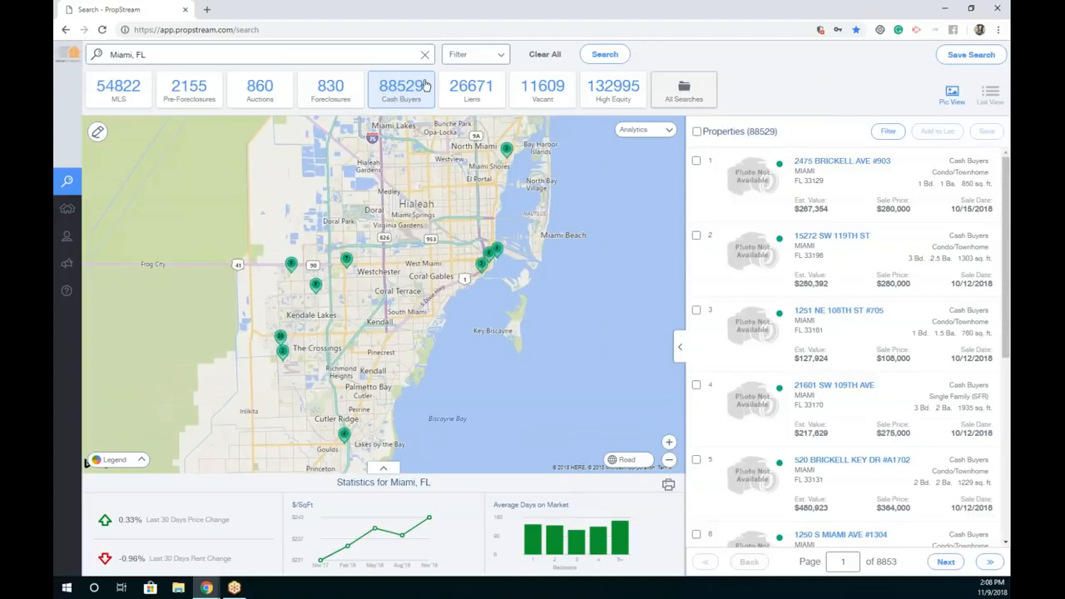
left_click(484, 86)
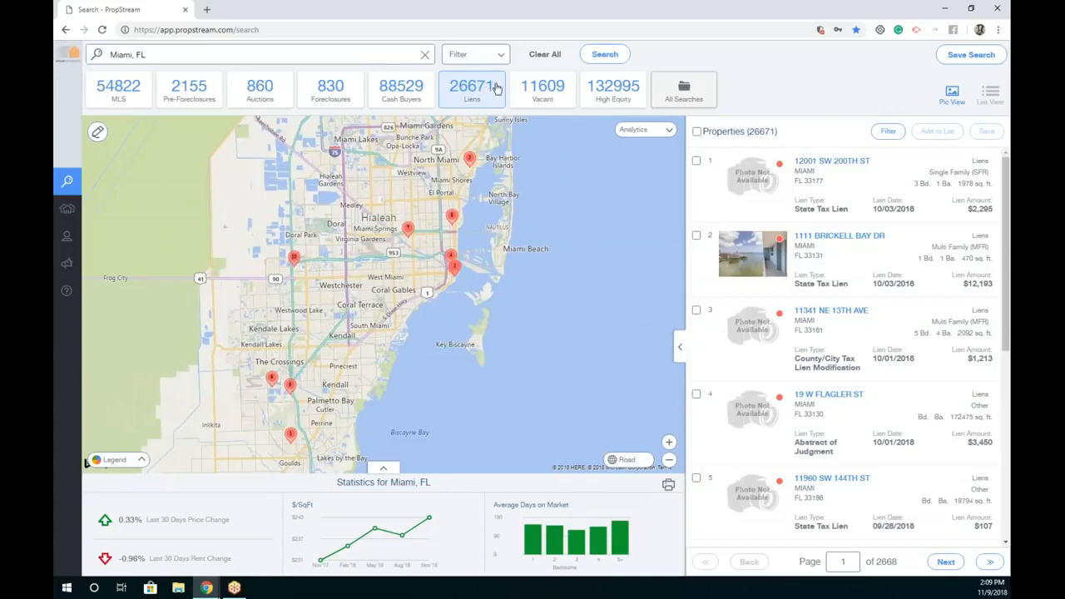
Step: View Miami's vacant properties, then the 132995 high-equity properties
left_click(522, 91)
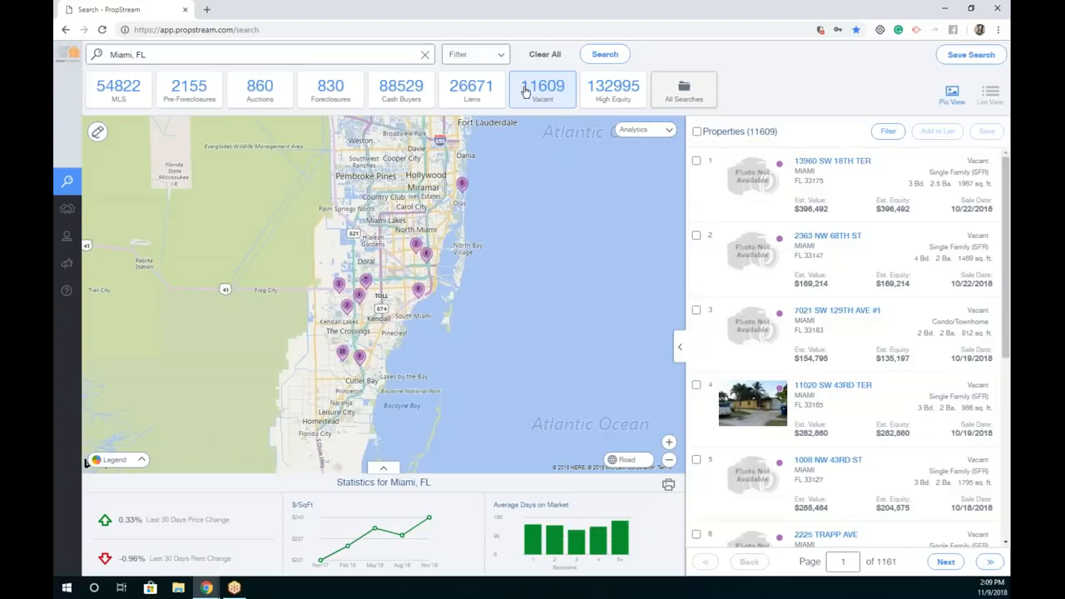
left_click(602, 90)
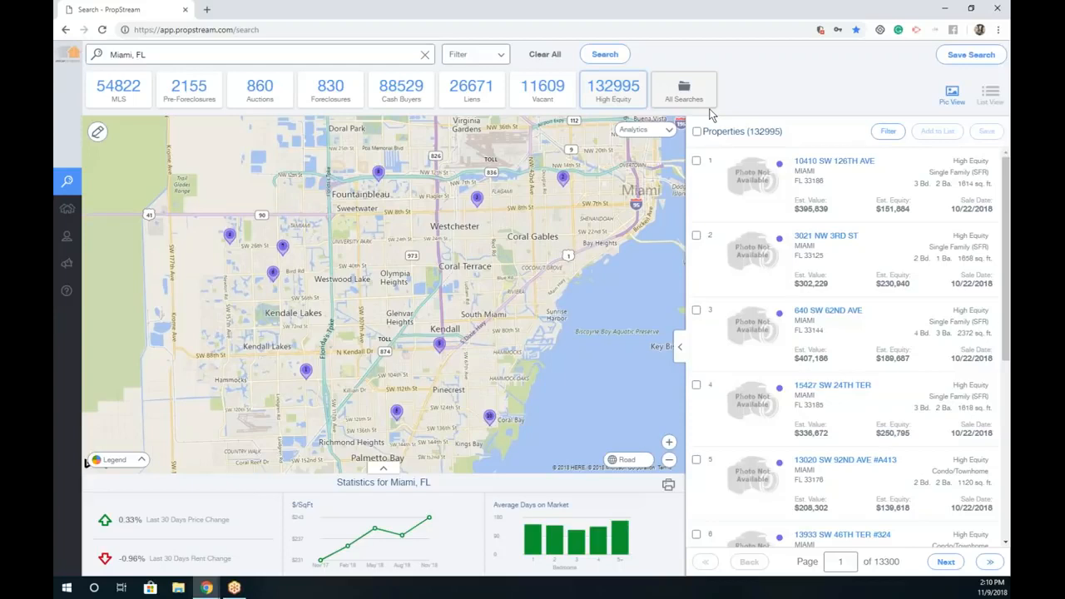
Step: Filter Miami results to the Bankruptcy list type, leaving 8801 properties
left_click(478, 59)
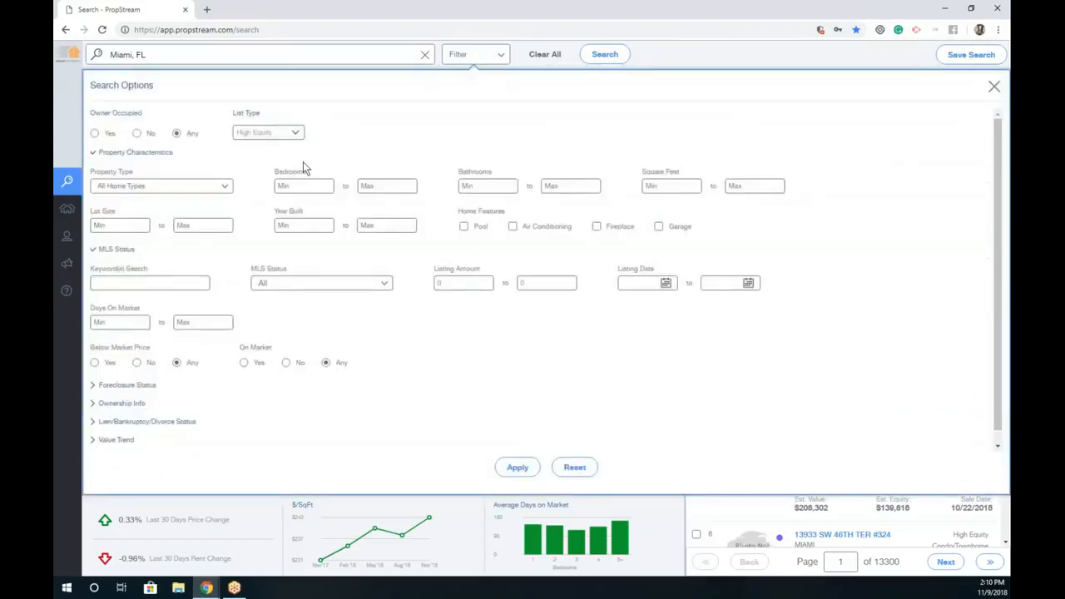
left_click(281, 134)
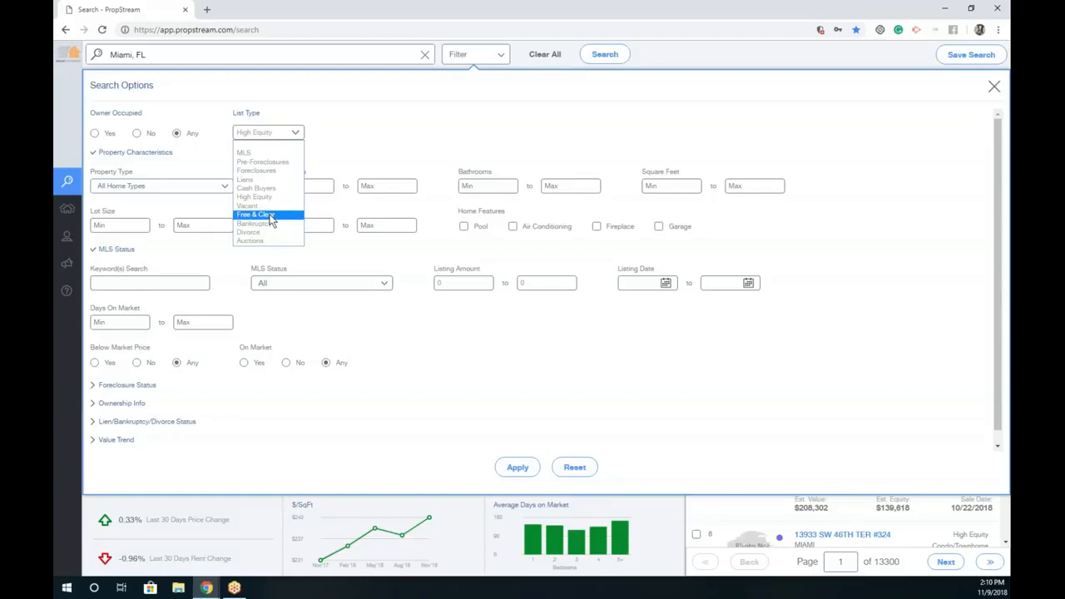
left_click(284, 223)
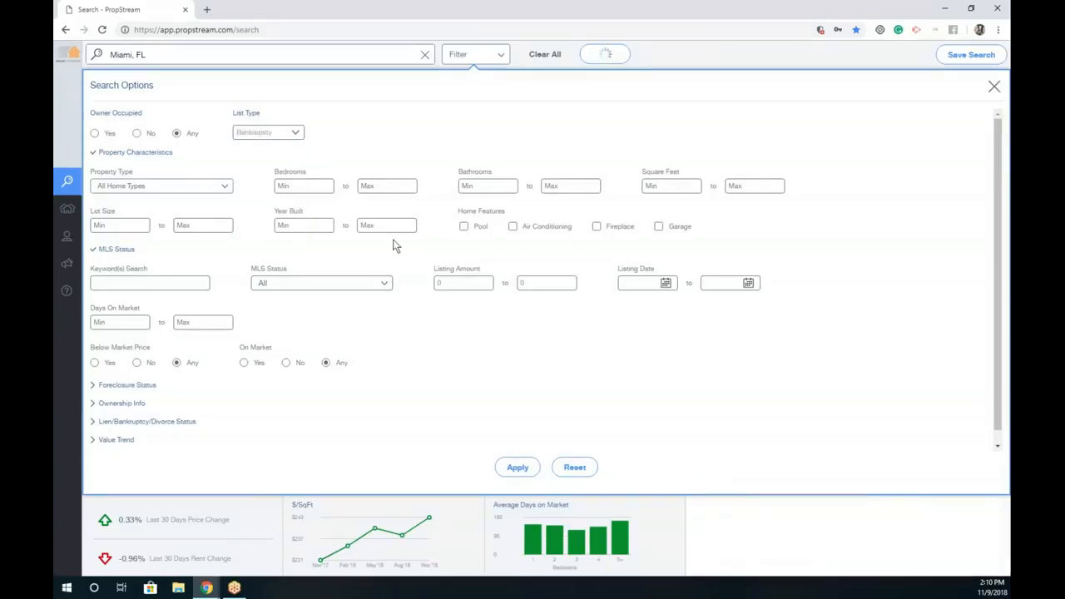
left_click(517, 468)
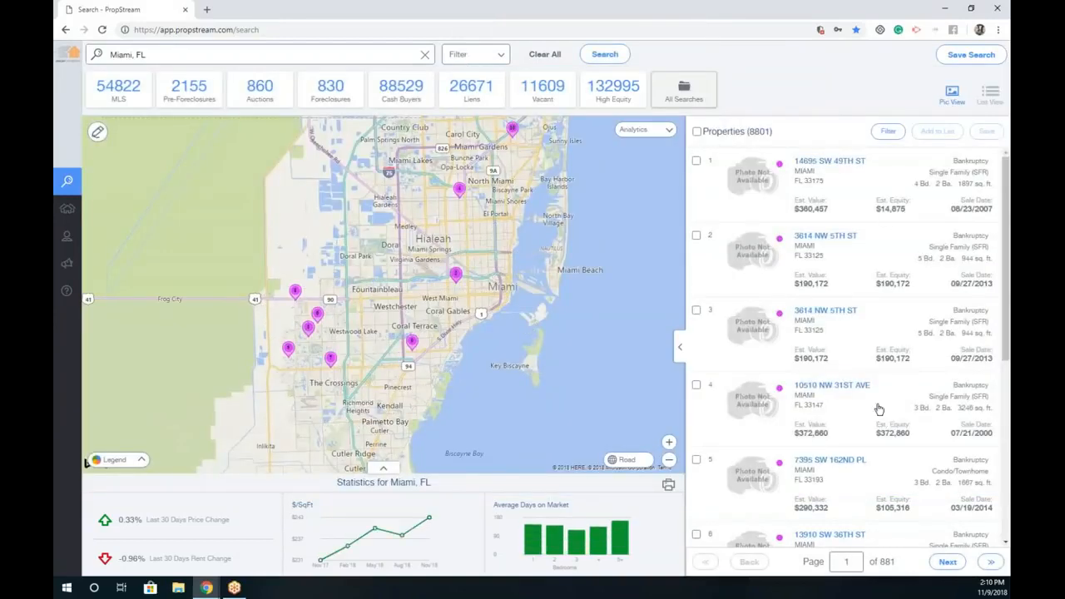
left_click(344, 54)
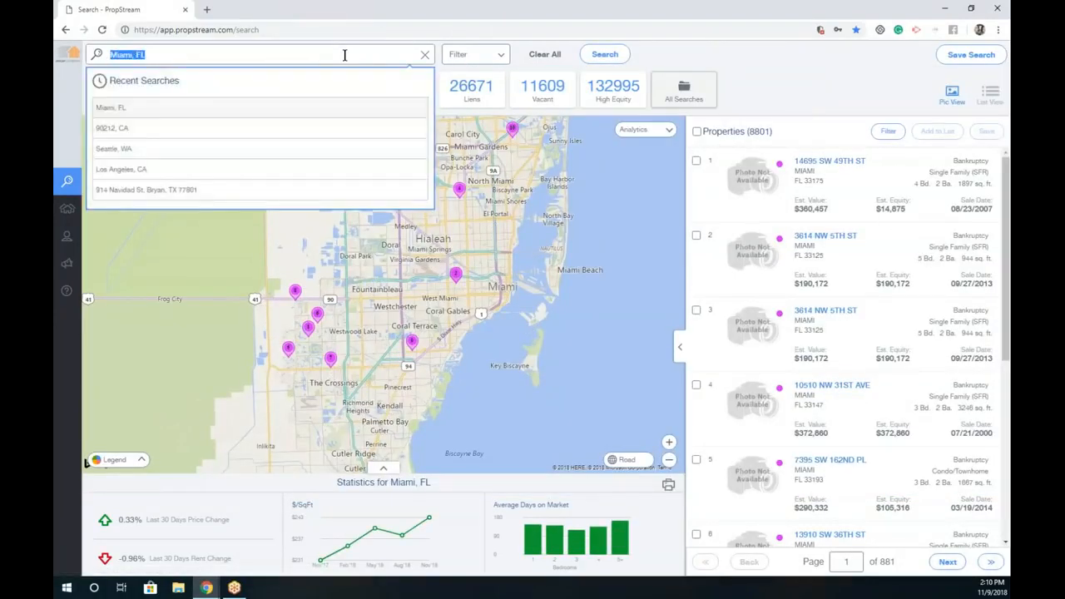
left_click(111, 154)
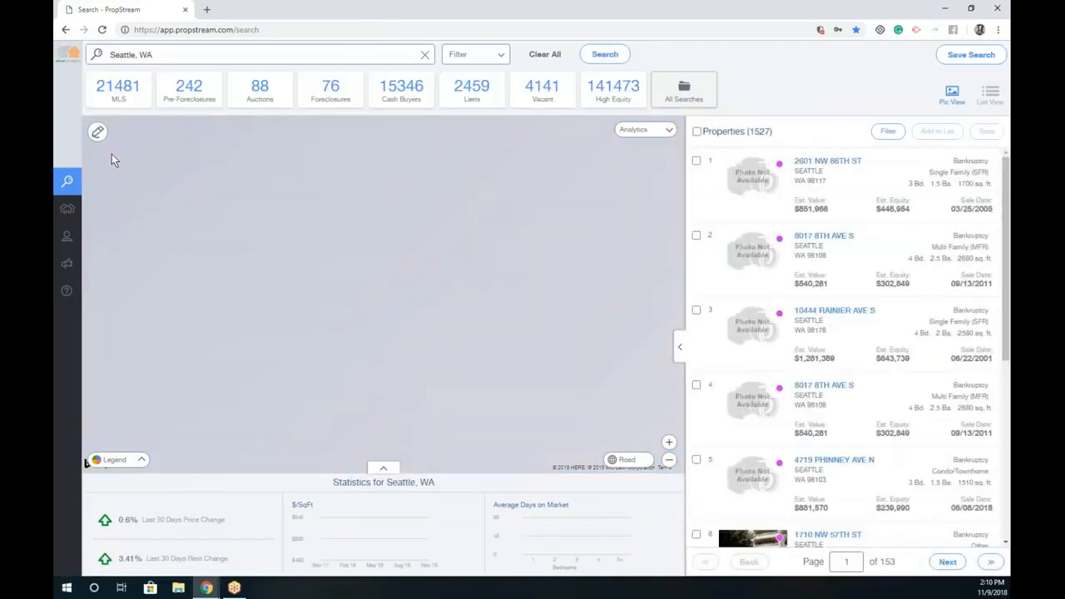
left_click(243, 56)
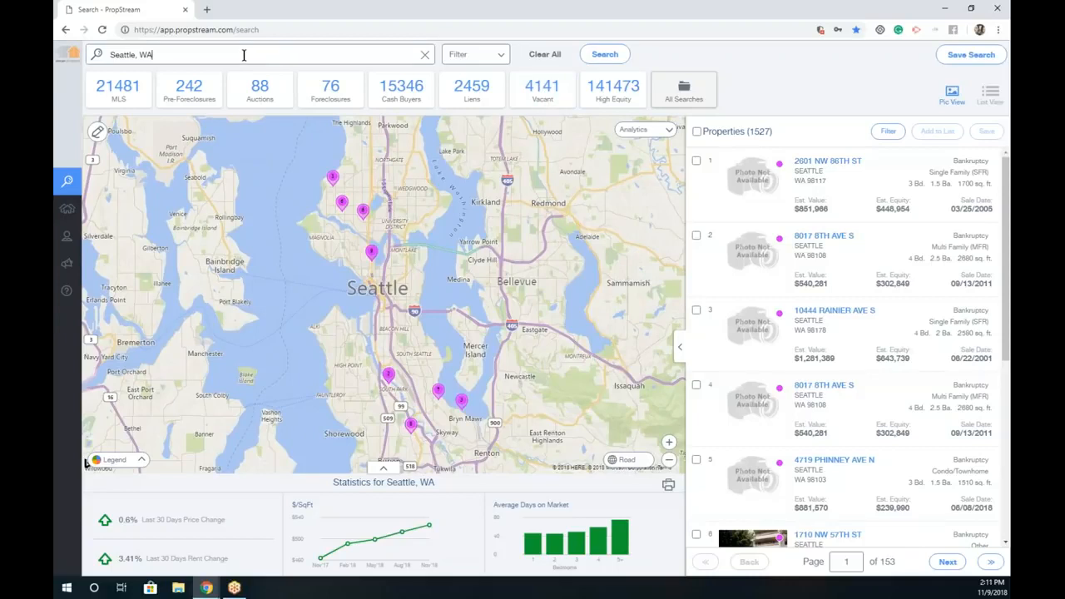
left_click_drag(875, 165, 809, 164)
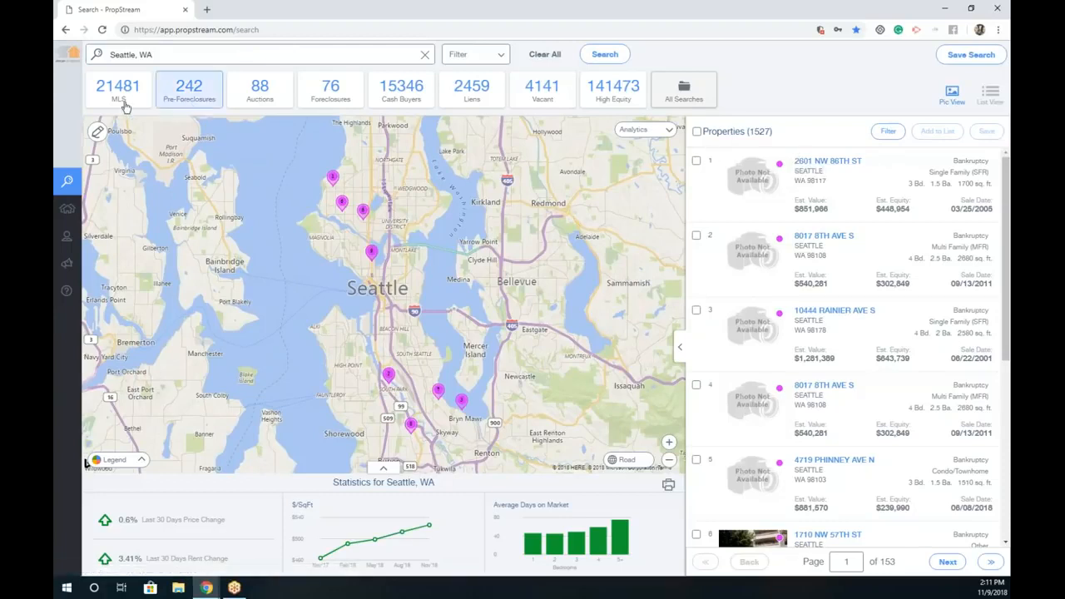
left_click(147, 48)
key("ctrl+a")
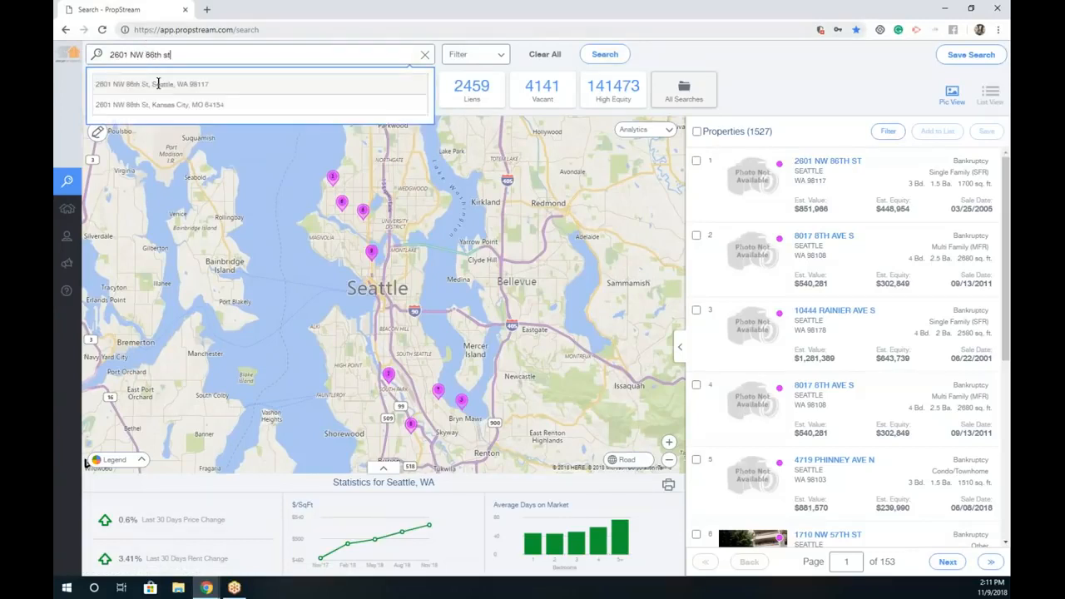
left_click(163, 86)
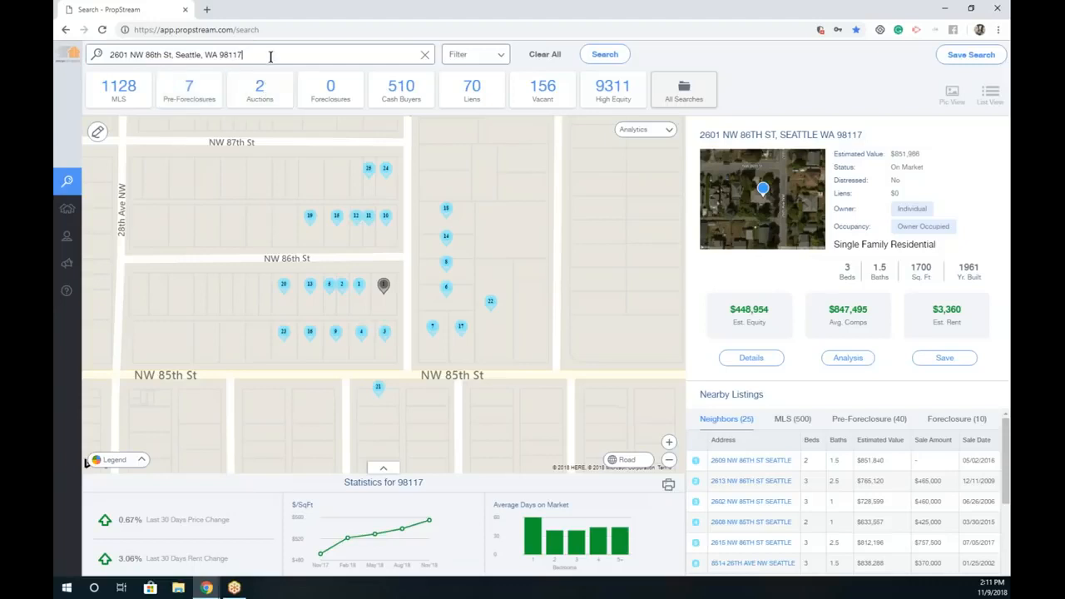
left_click(749, 360)
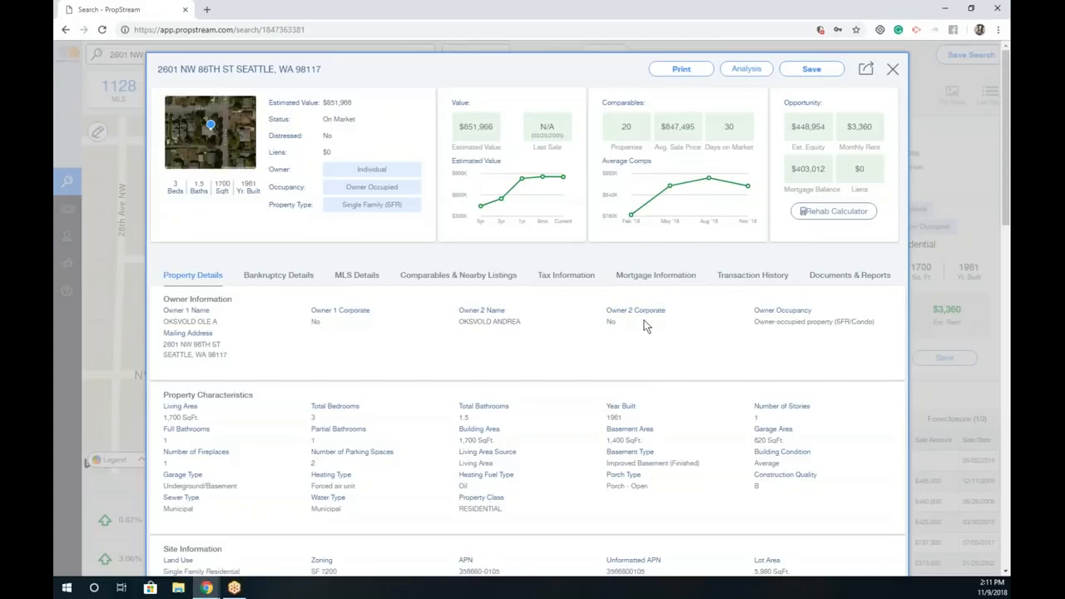
left_click(914, 73)
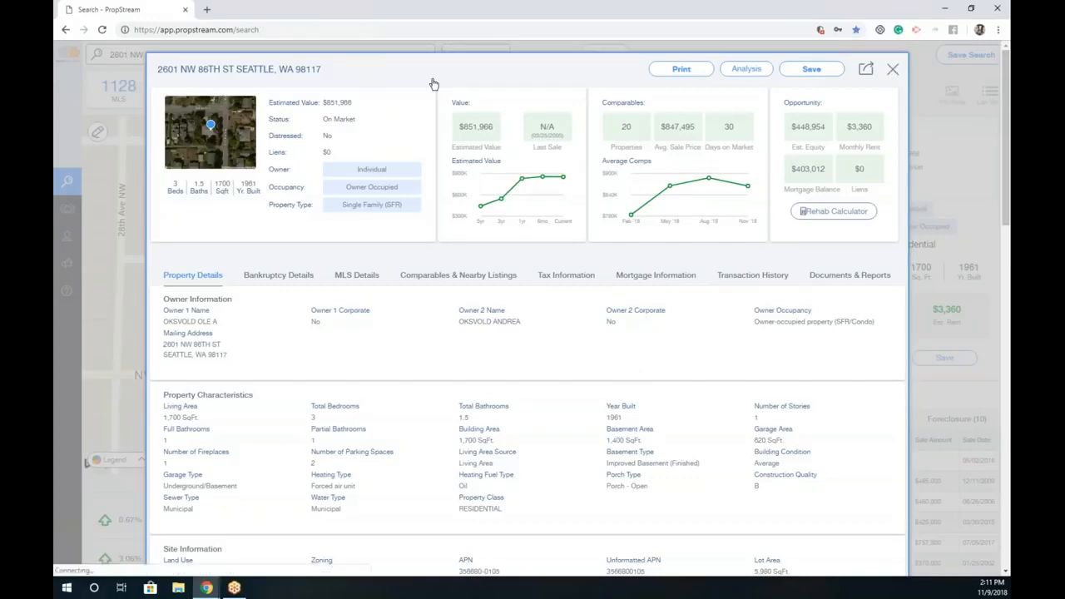
left_click(288, 54)
key("ctrl+a")
Step: Search ZIP 90242, CA, then replace it with a search for Riverside County, CA
type("9")
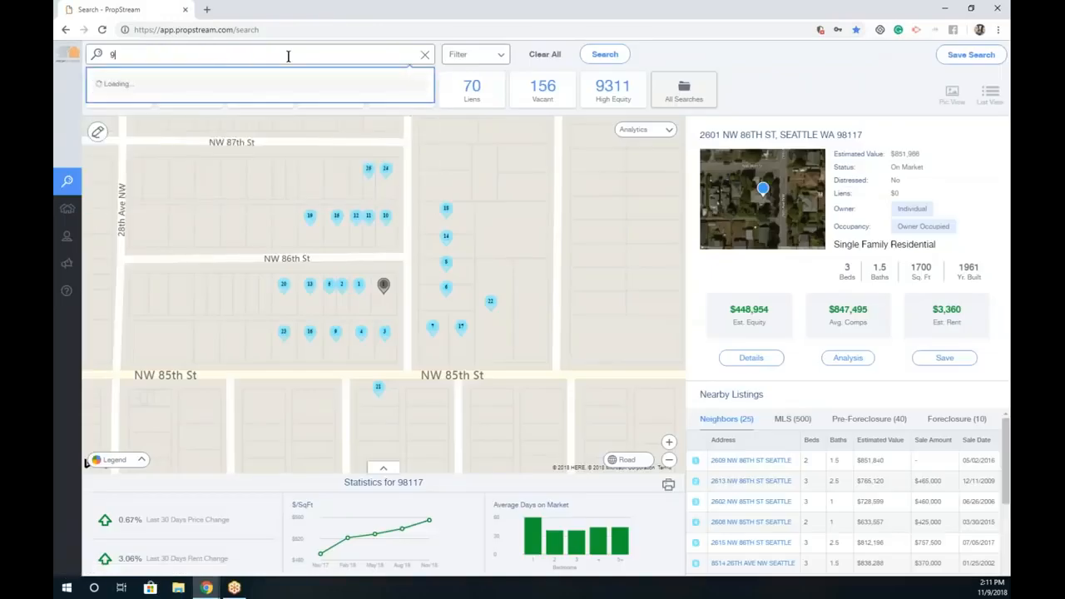
type("0242")
left_click(208, 80)
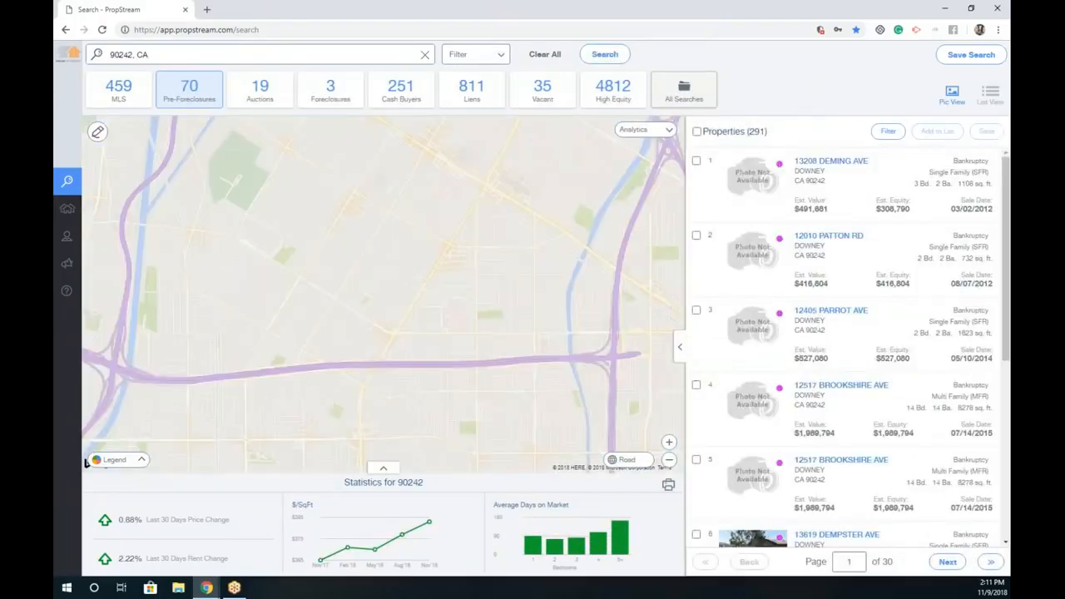
triple_click(244, 59)
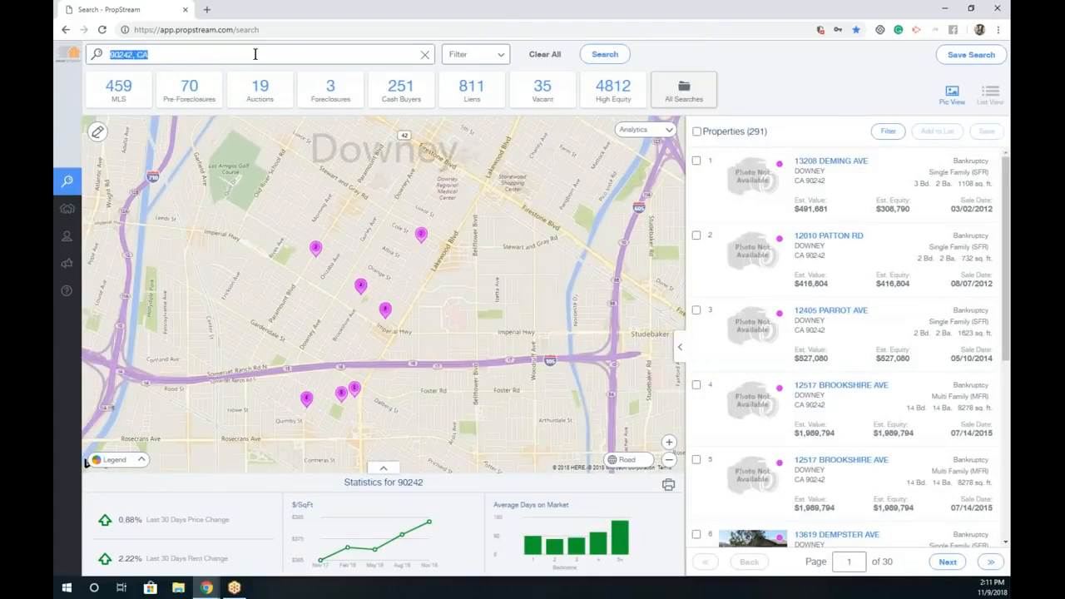
type("R")
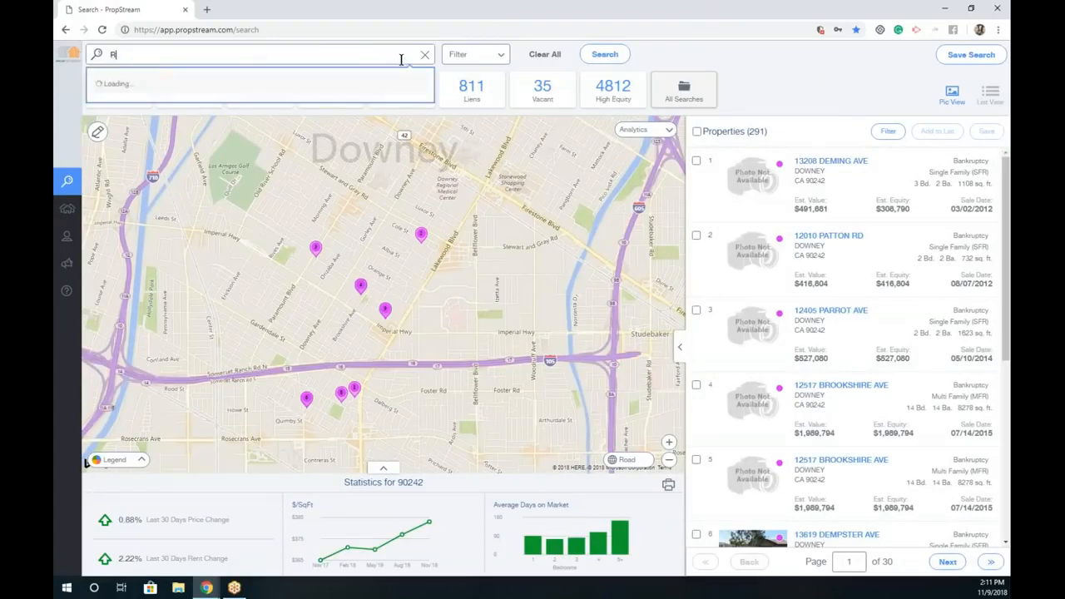
type("iverside County, CA")
key("Return")
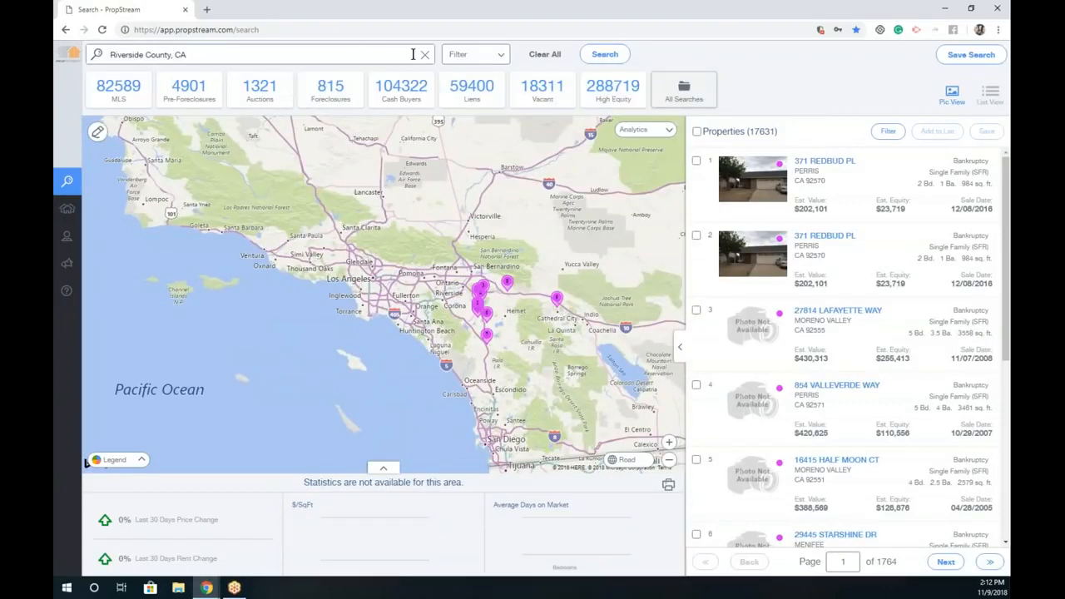
Step: Toggle the area statistics panel and rerun the Miami, FL search from Recent Searches
left_click(198, 50)
left_click(384, 469)
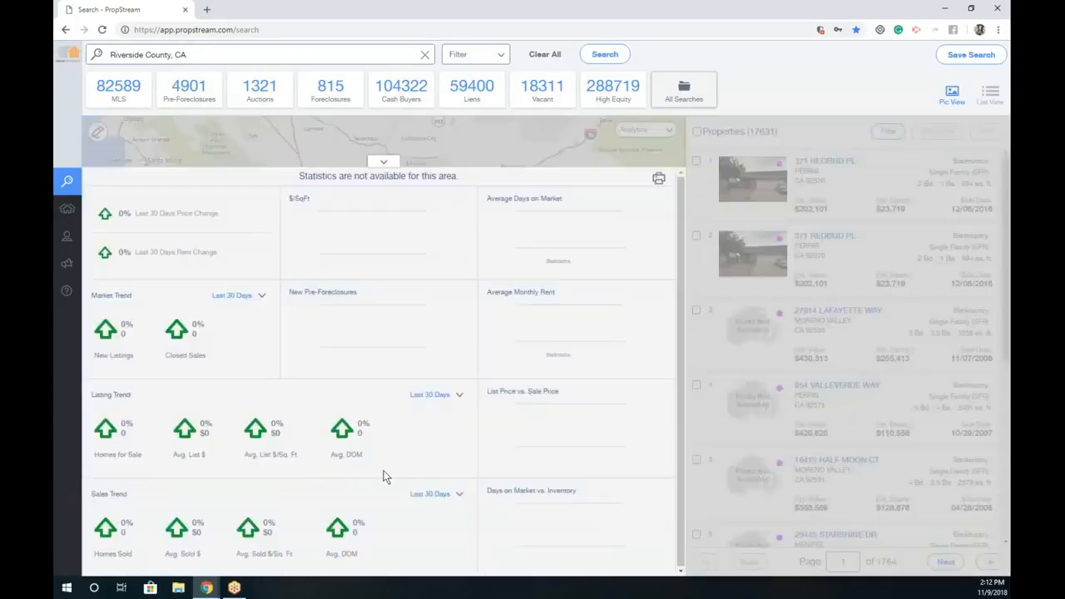
left_click(383, 163)
triple_click(276, 49)
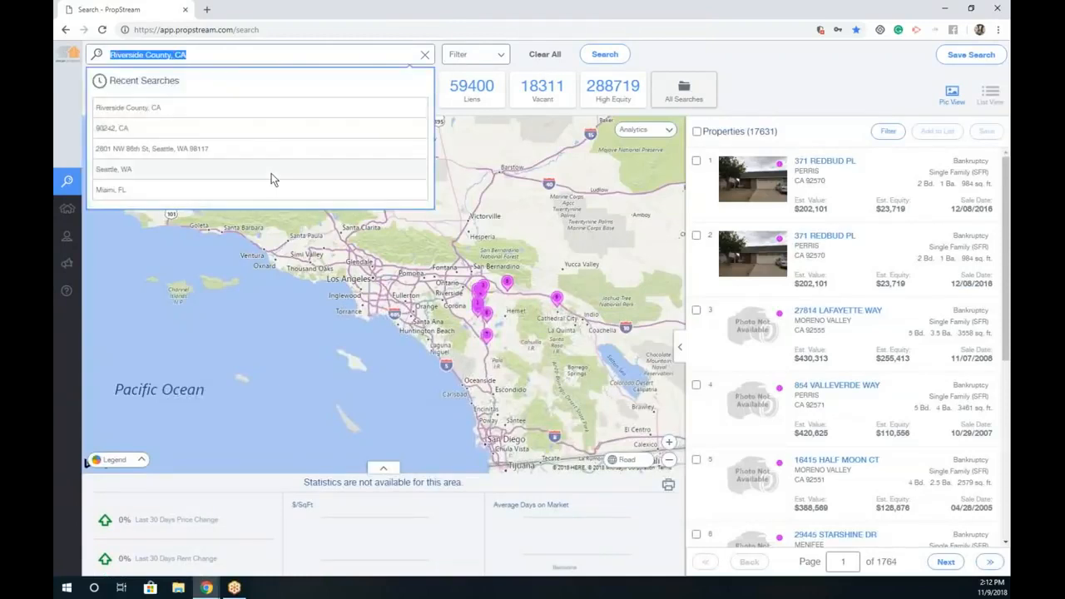
left_click(133, 194)
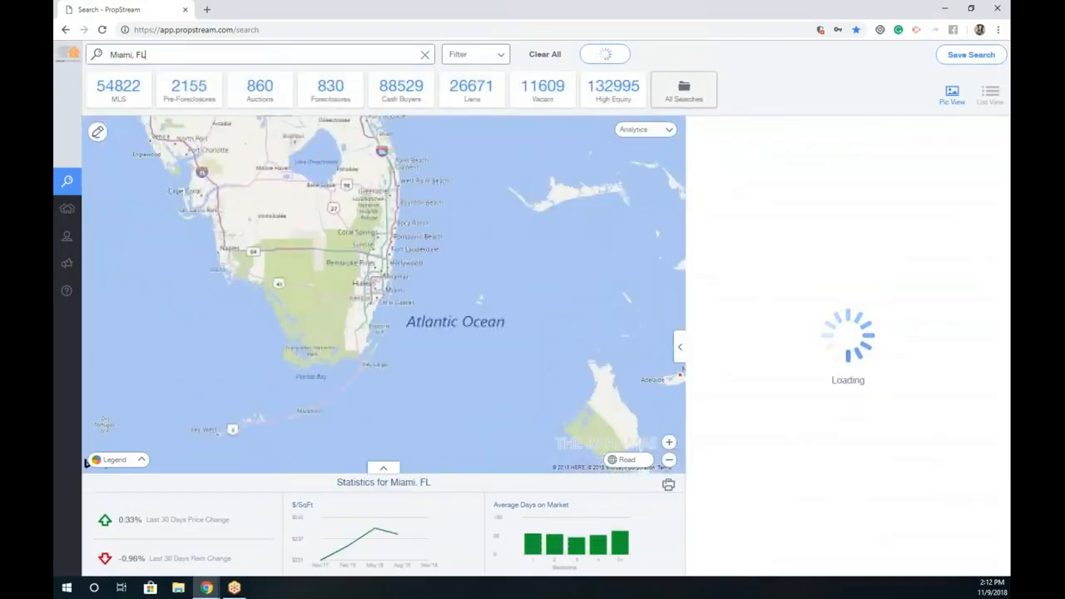
Step: Expand the Miami, FL statistics and review the 30-day price change and New Listings figures
left_click(383, 467)
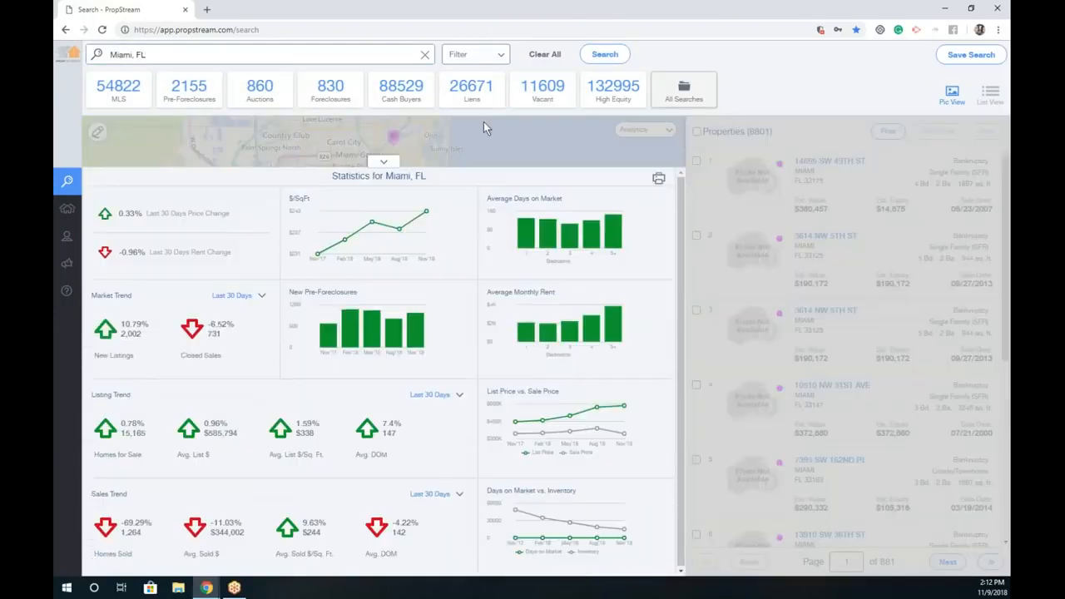
left_click_drag(231, 215, 148, 214)
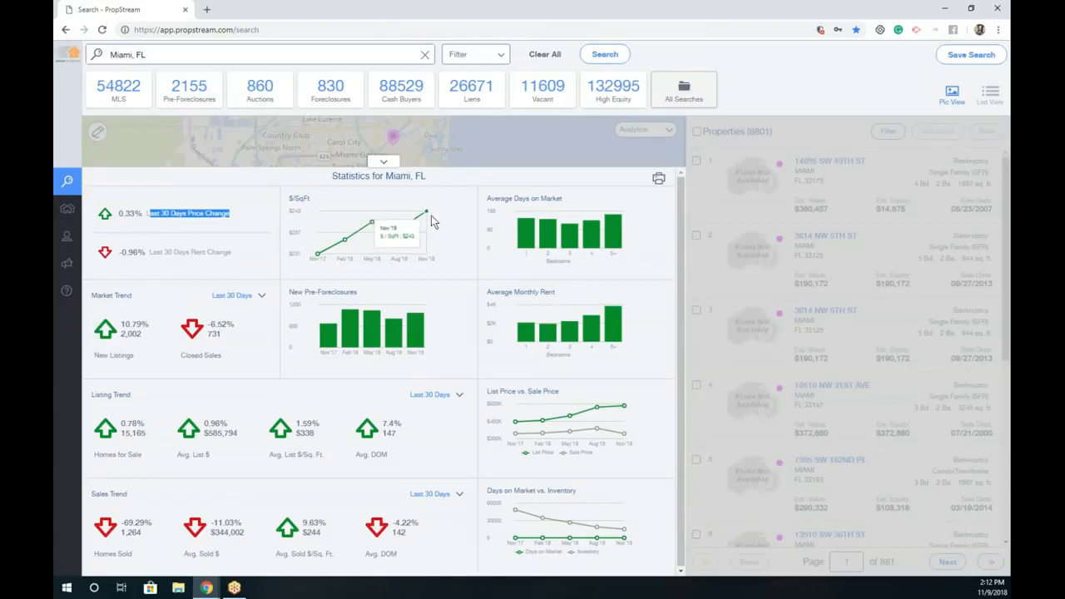
mouse_move(524, 227)
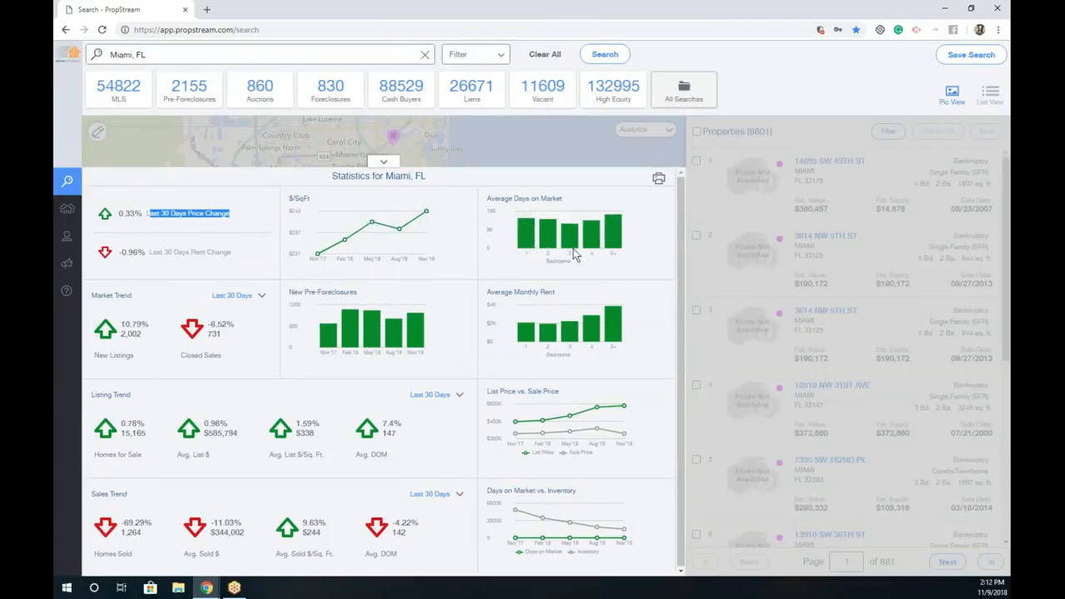
mouse_move(575, 250)
mouse_move(157, 351)
left_mouse_down()
mouse_move(140, 326)
mouse_move(156, 337)
left_mouse_up()
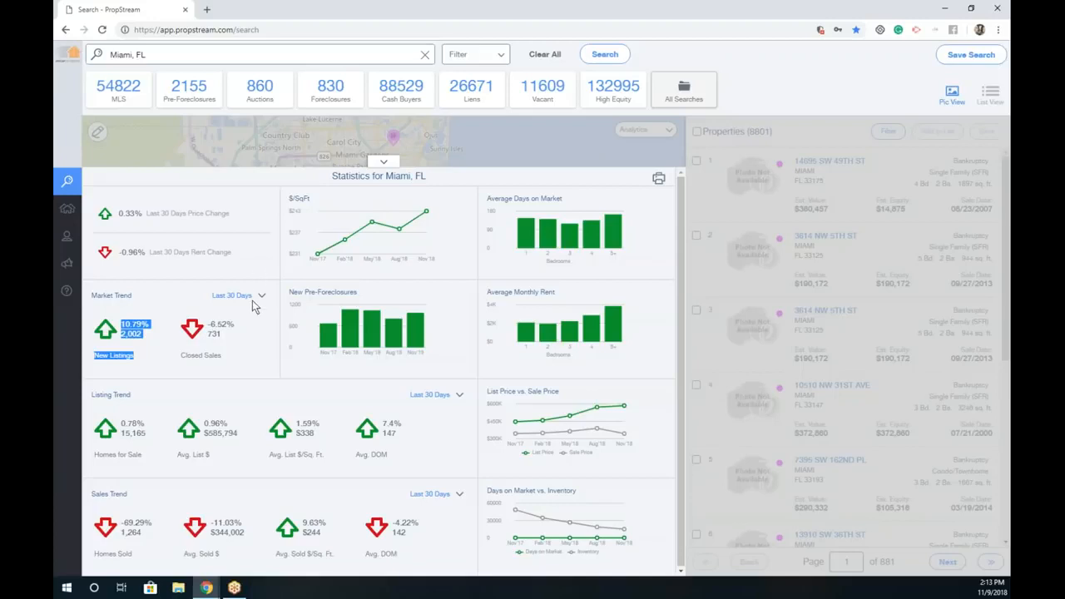
left_click(246, 336)
Step: Switch the Market Trend period to Last 90 Days and review the Closed Sales figures
left_click_drag(235, 356, 253, 306)
left_click(234, 296)
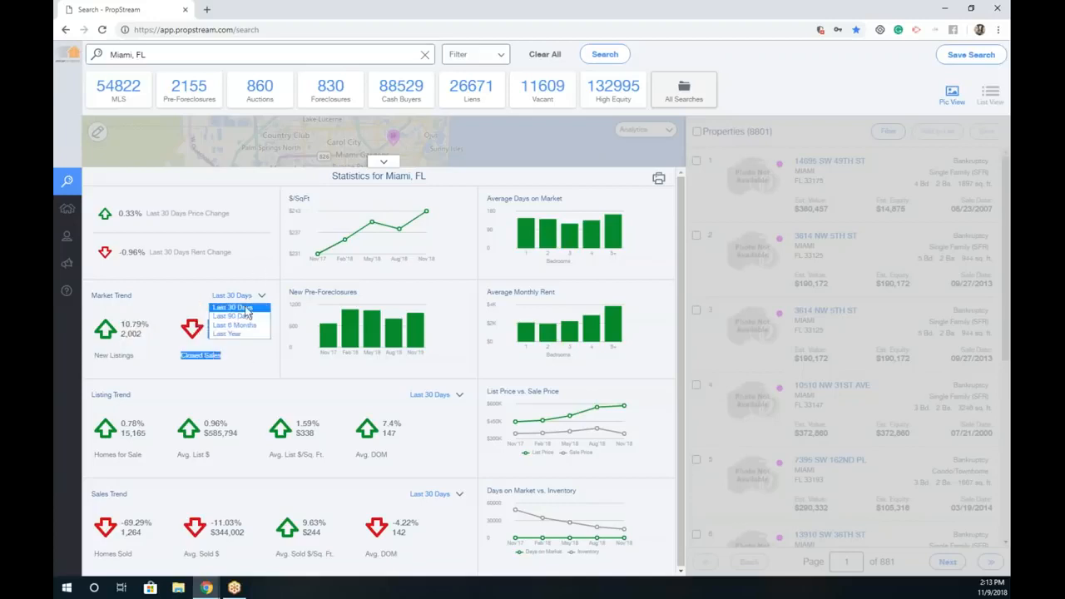
left_click(244, 317)
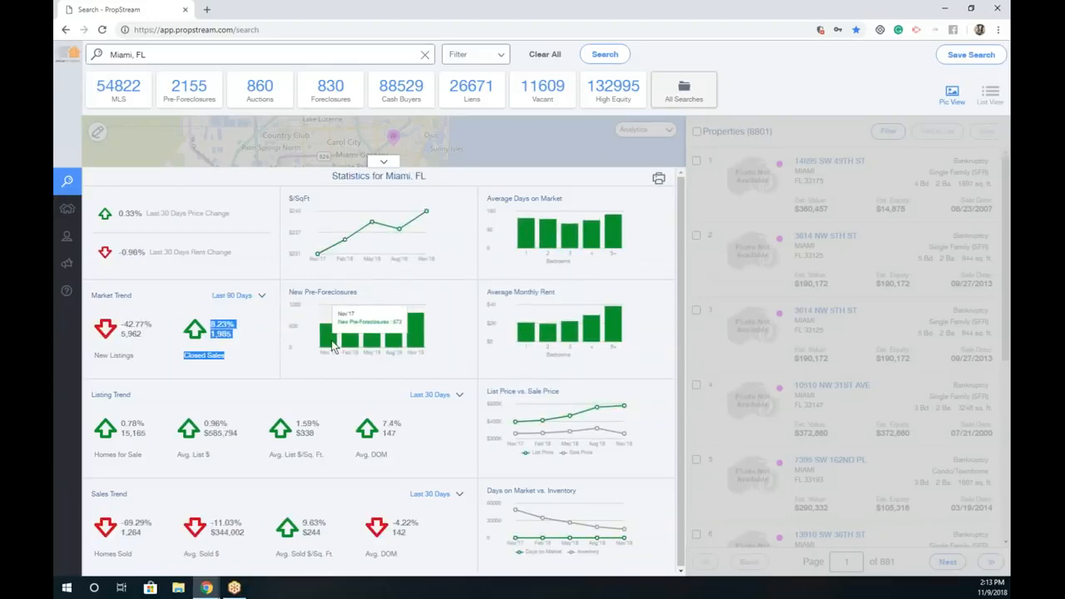
mouse_move(421, 346)
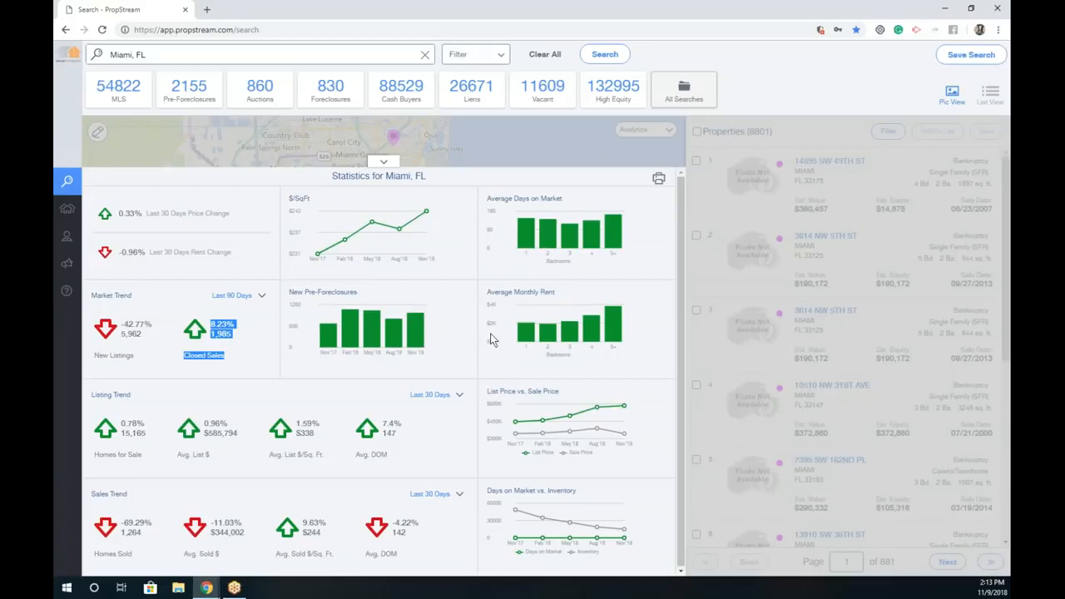
mouse_move(548, 343)
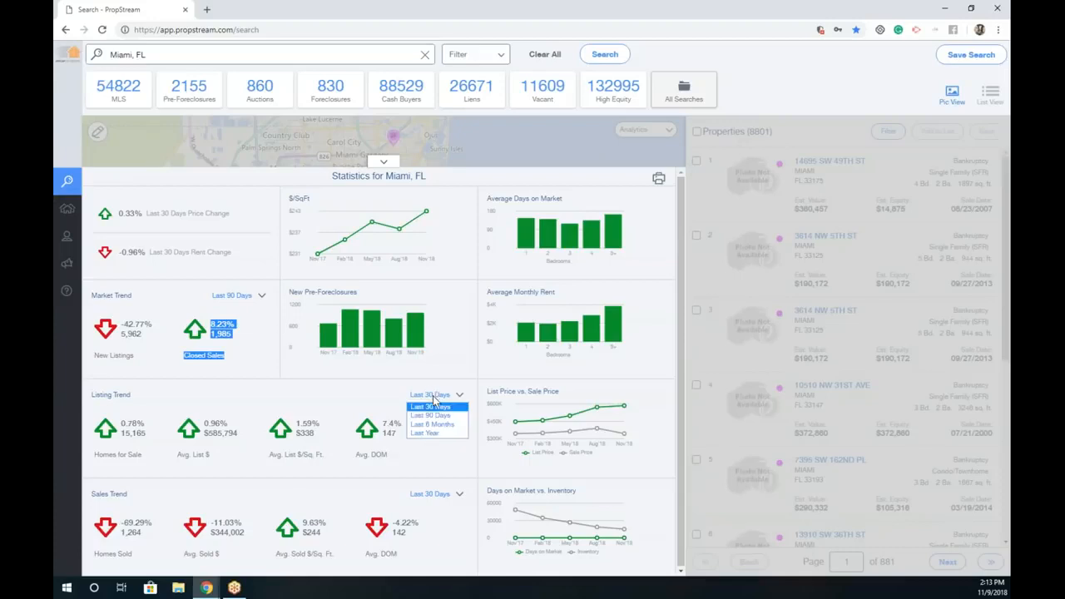
left_click(449, 460)
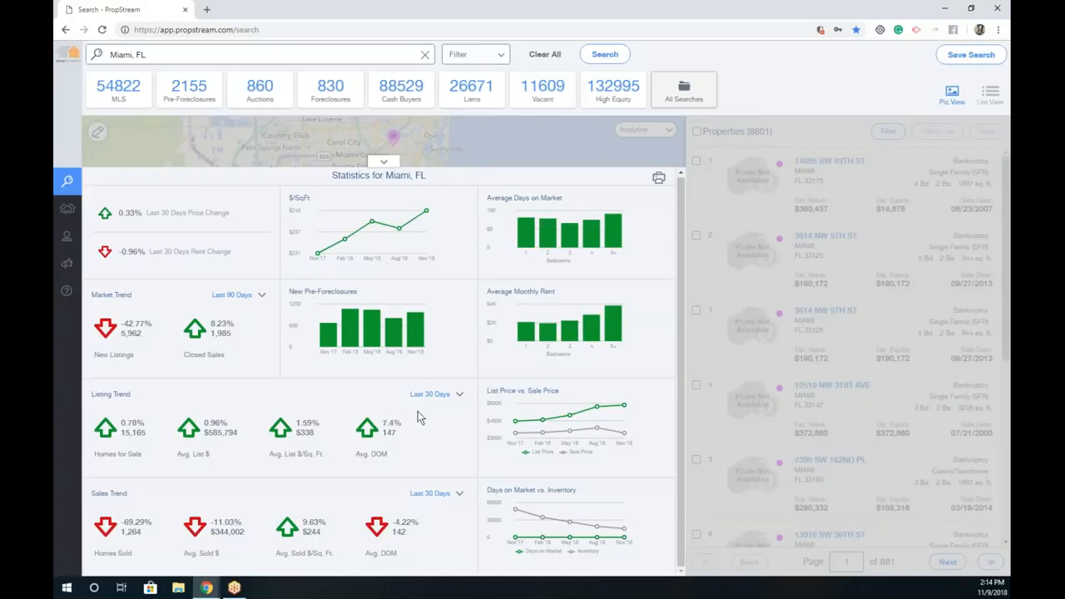
Step: Export the statistics to area_statistics_20181109_141442.pdf, review it, close it, and collapse the panel
left_click(656, 181)
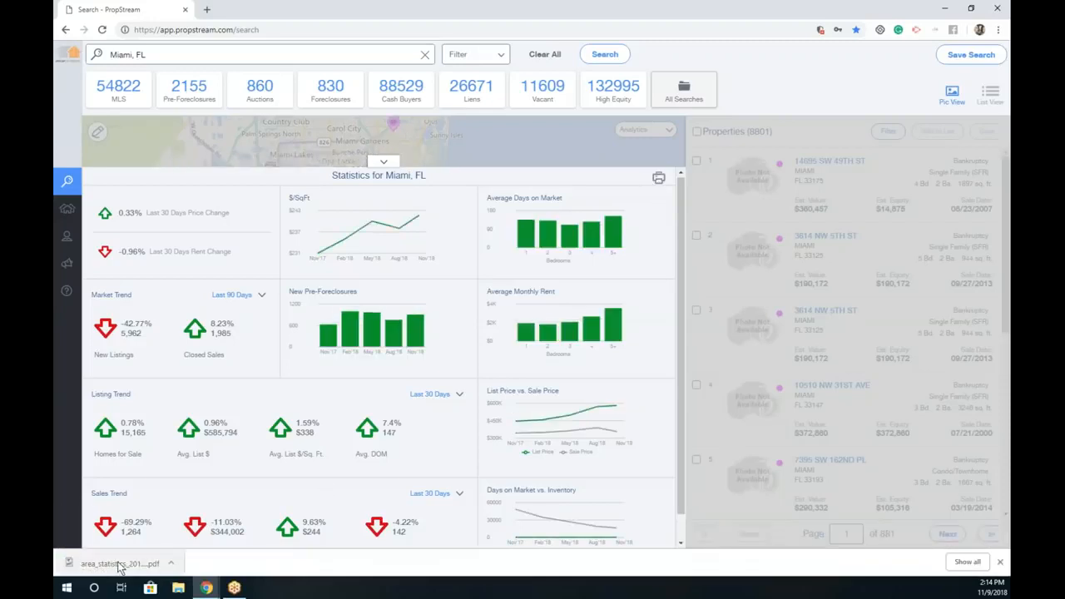
left_click(116, 563)
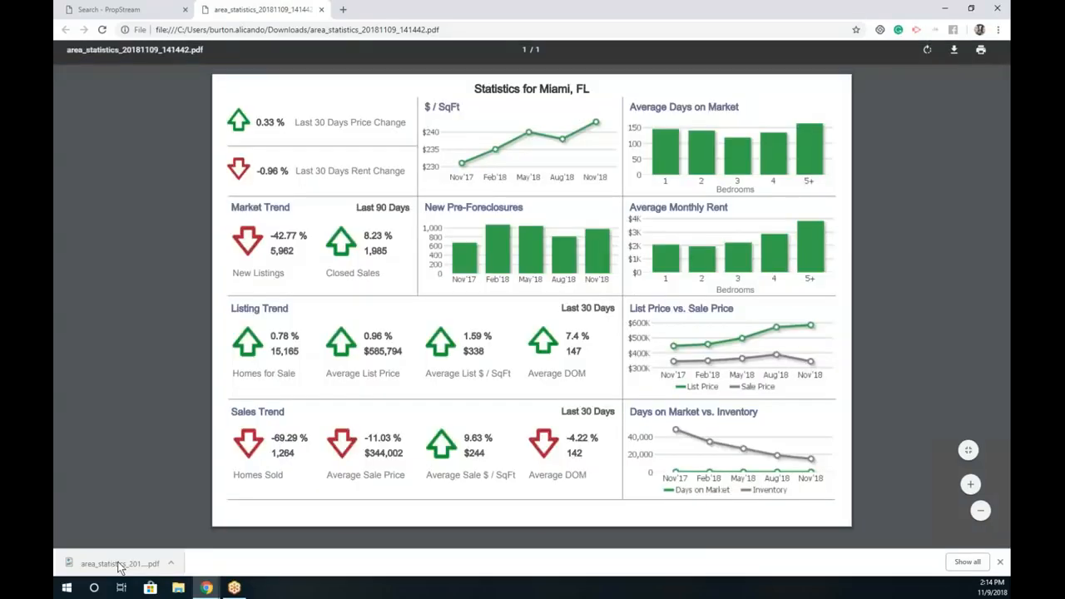
left_click(321, 10)
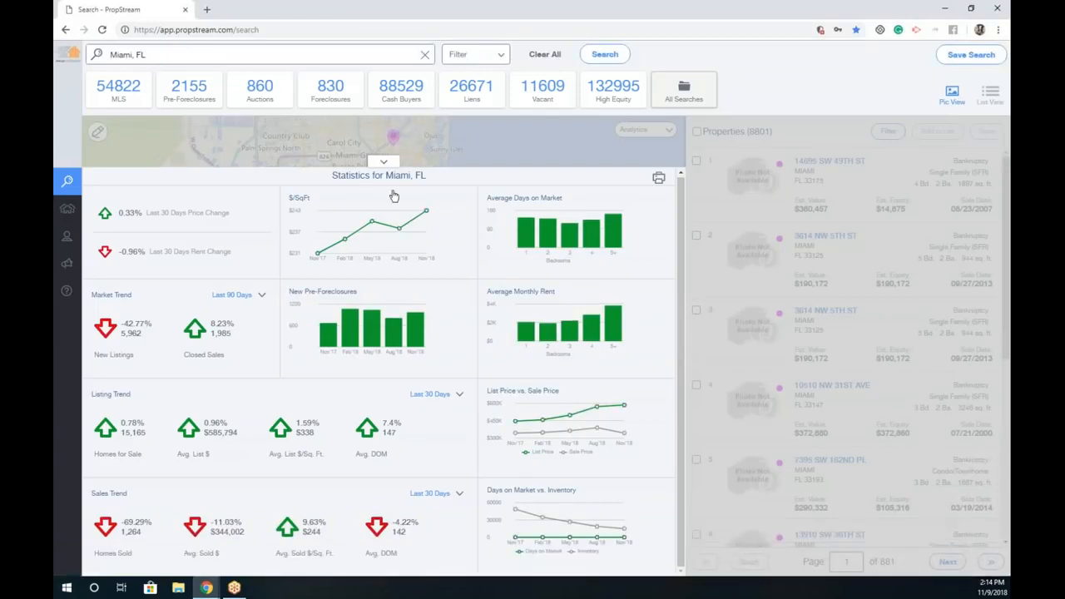
left_click(383, 162)
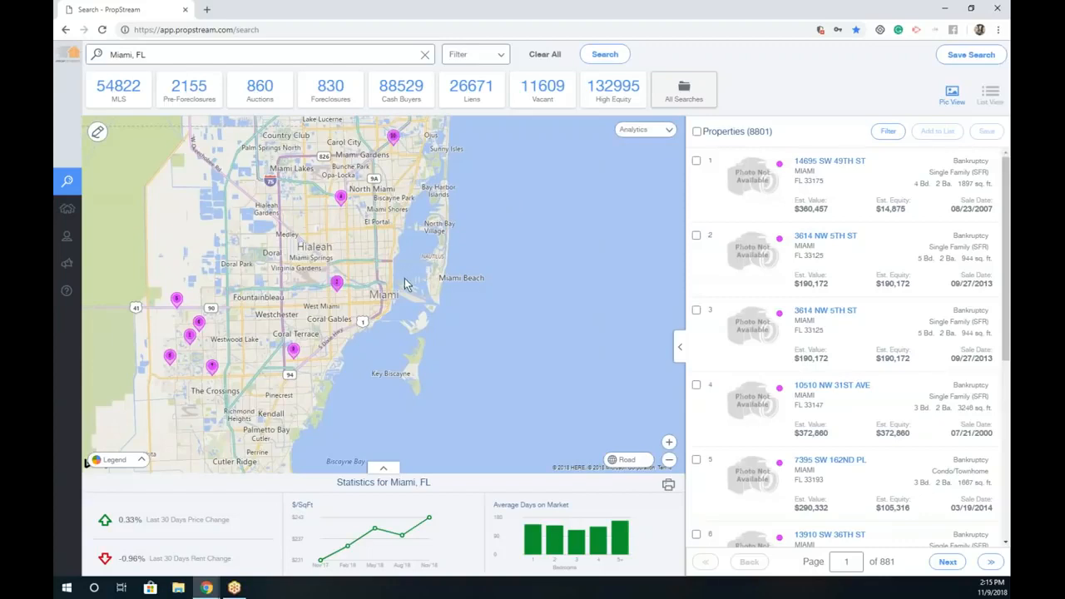
Step: Shade the Miami map by Est. Value through the Analytics overlay
left_click(652, 132)
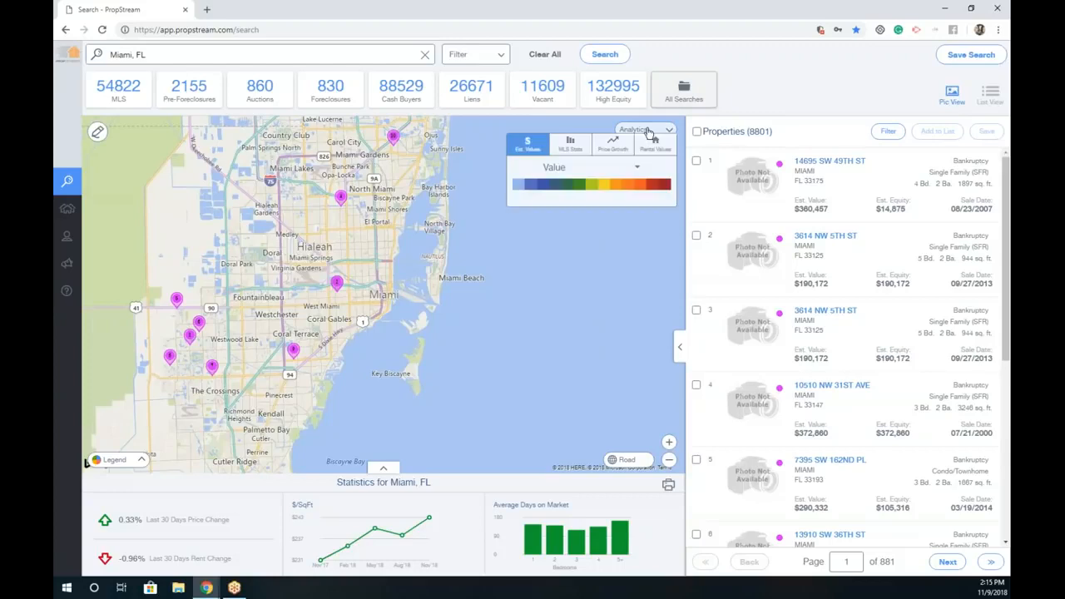
left_click(556, 171)
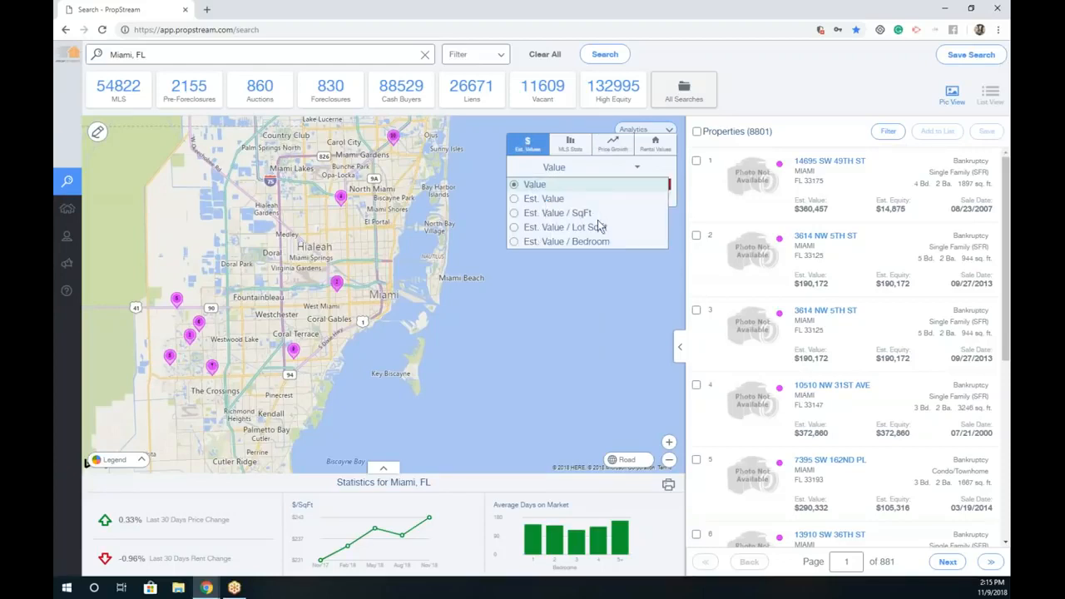
left_click(552, 201)
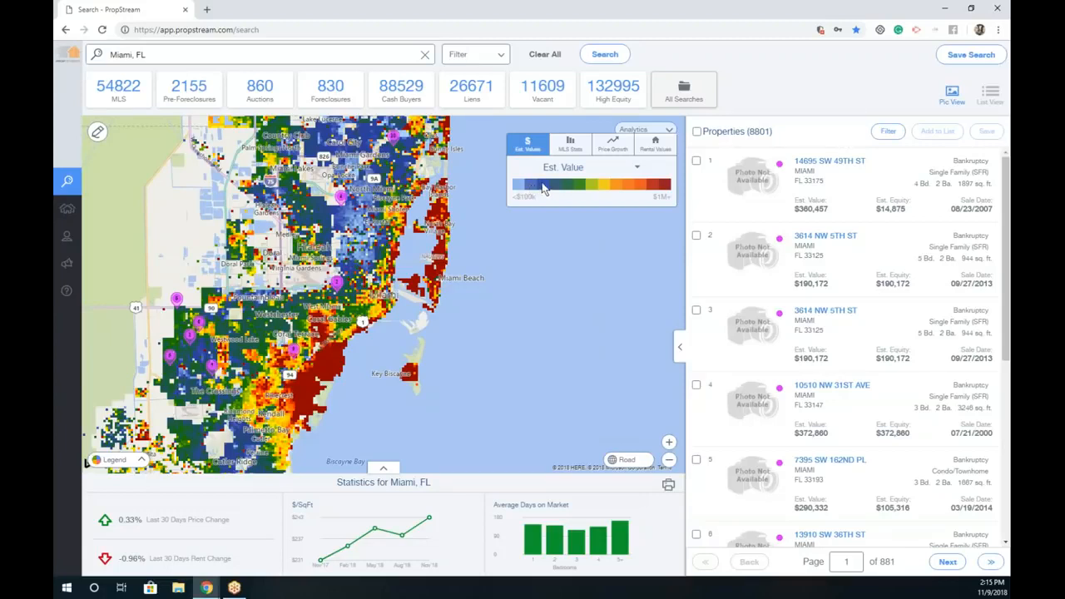
Step: Colour the Miami map by MLS Listing Price
left_click(572, 151)
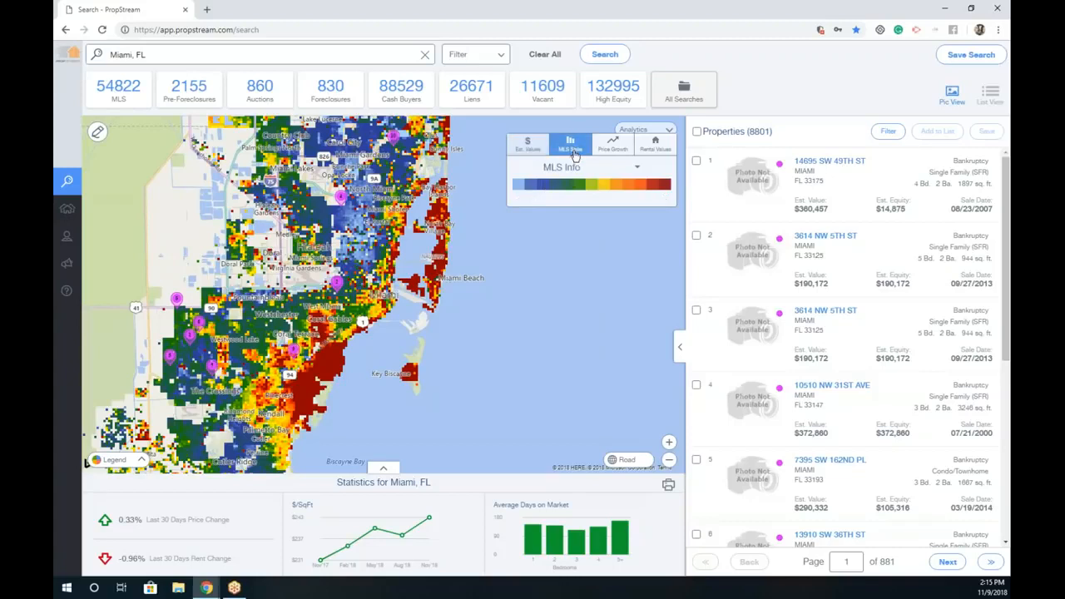
left_click(563, 168)
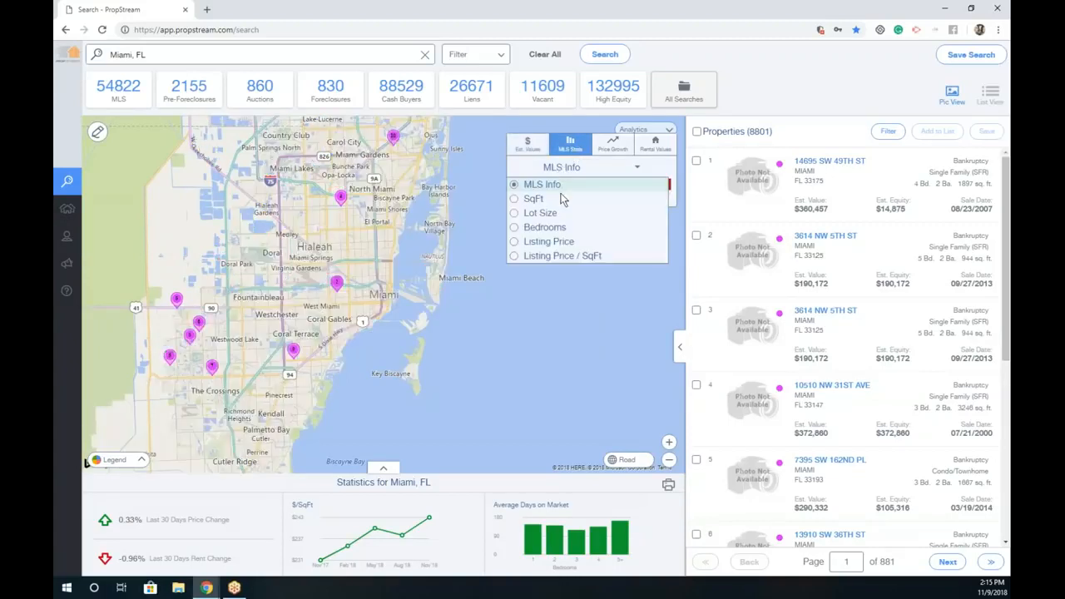
left_click(561, 241)
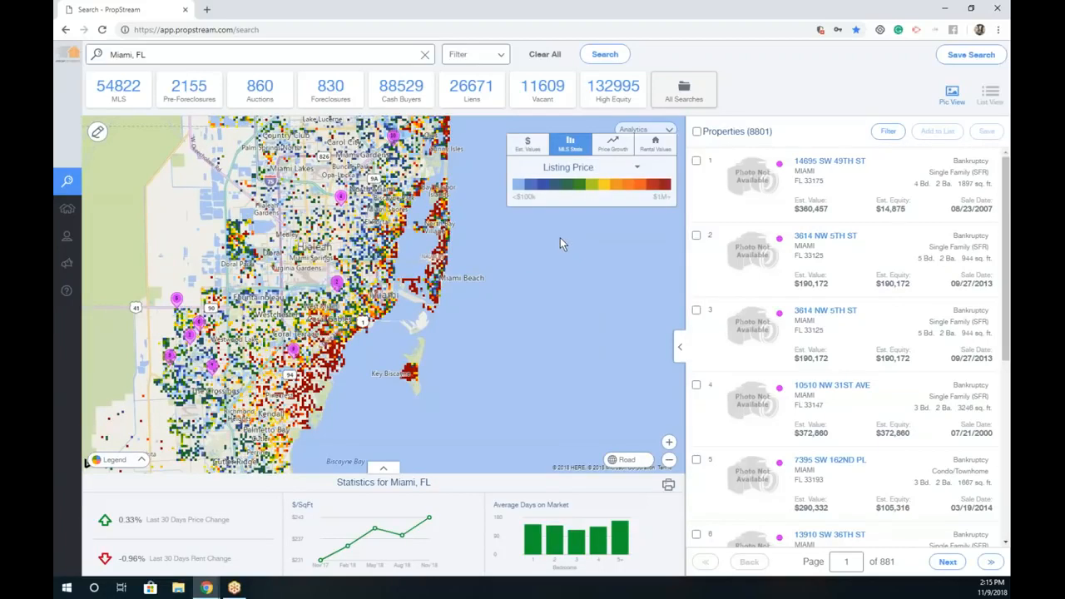
Step: Compare 6 Month and 1 Year price growth, ending on the 3 Year Growth heat map
left_click(614, 143)
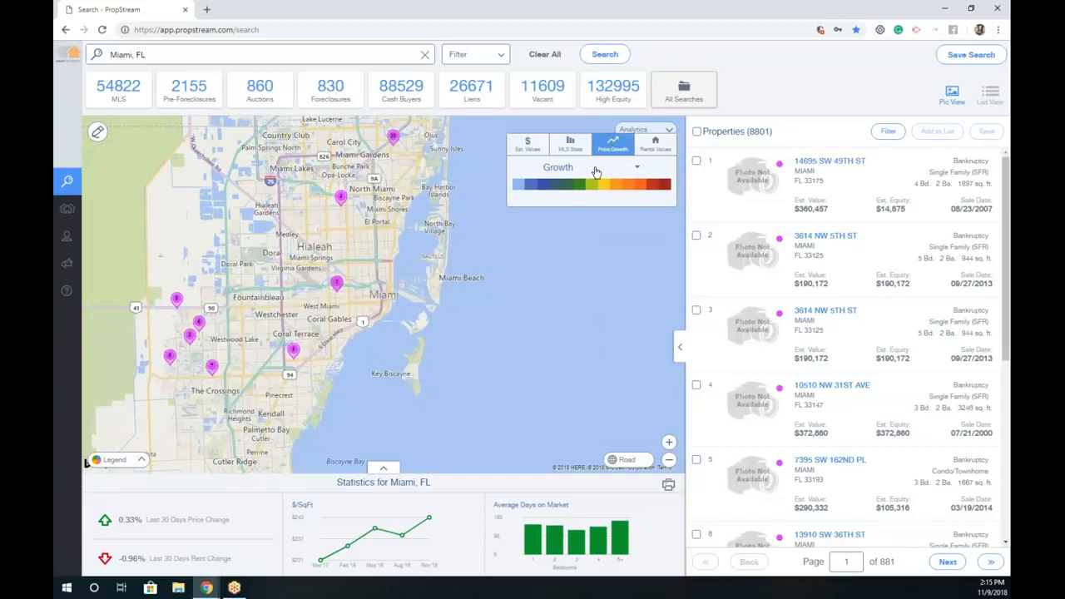
left_click(596, 170)
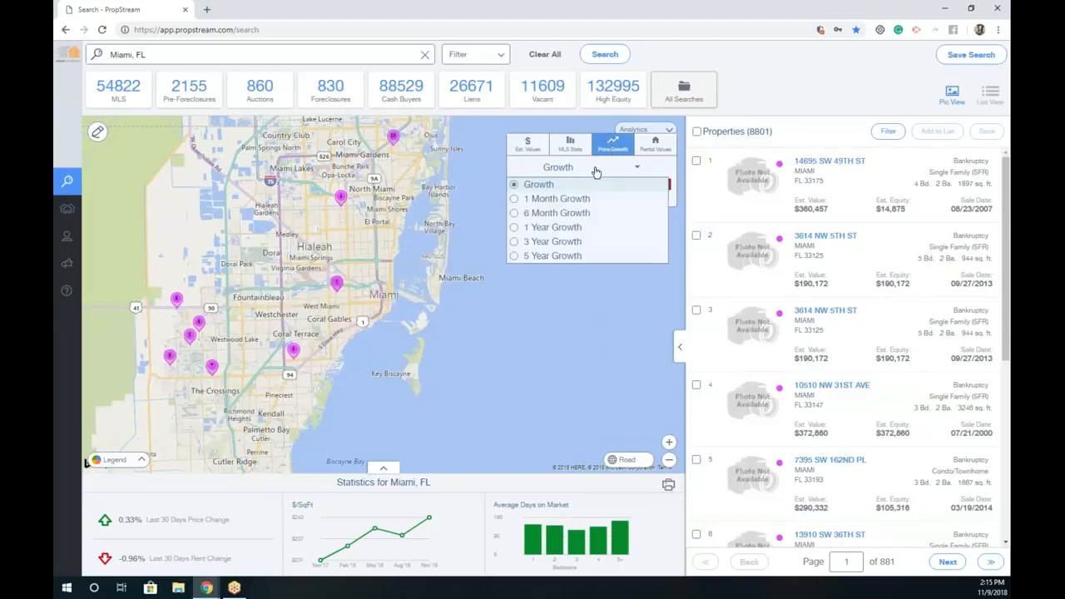
left_click(567, 215)
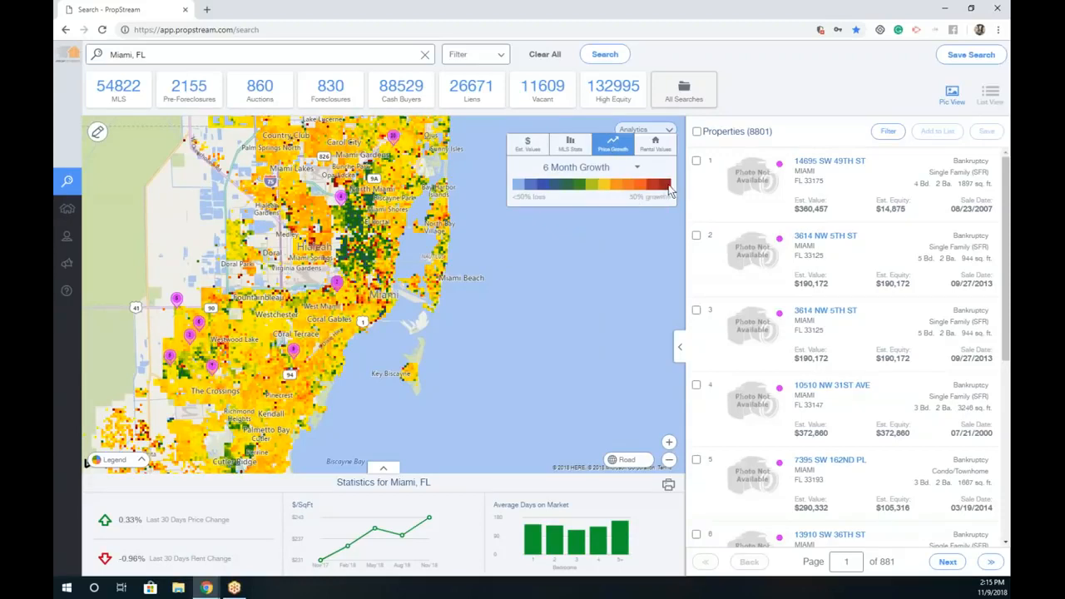
left_click(617, 169)
left_click(583, 226)
left_click(593, 169)
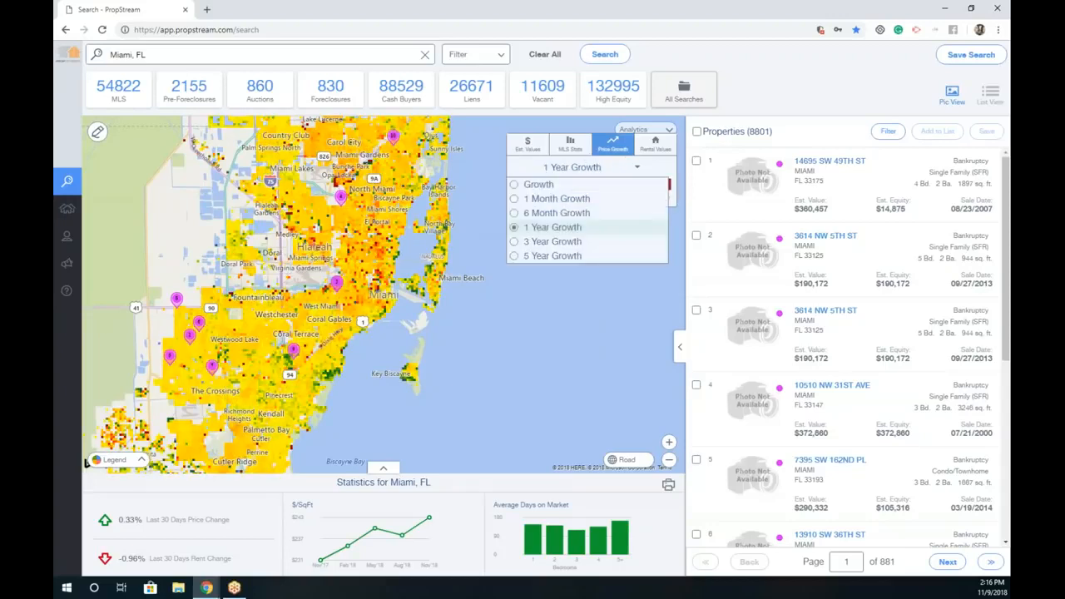
left_click(592, 242)
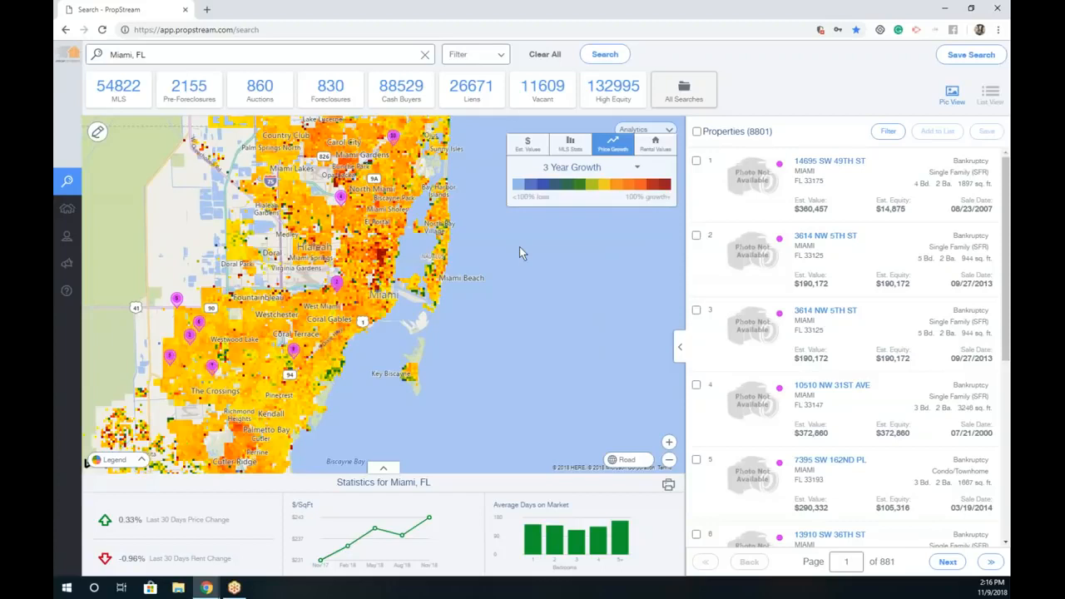
Step: Colour the map by Rent Price under Rental Values
left_click(591, 171)
left_click(653, 147)
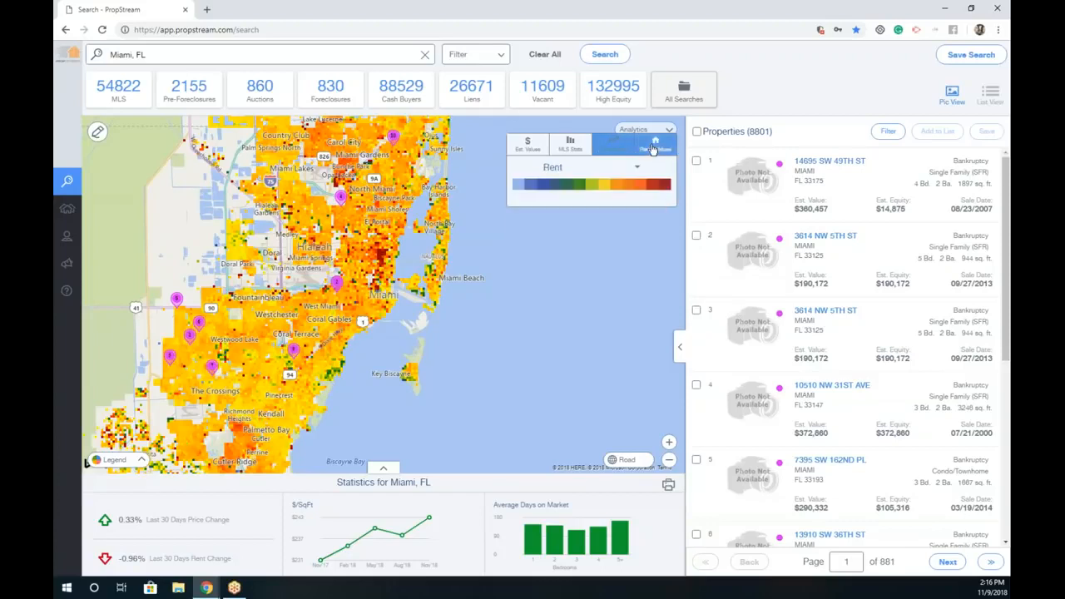
left_click(634, 167)
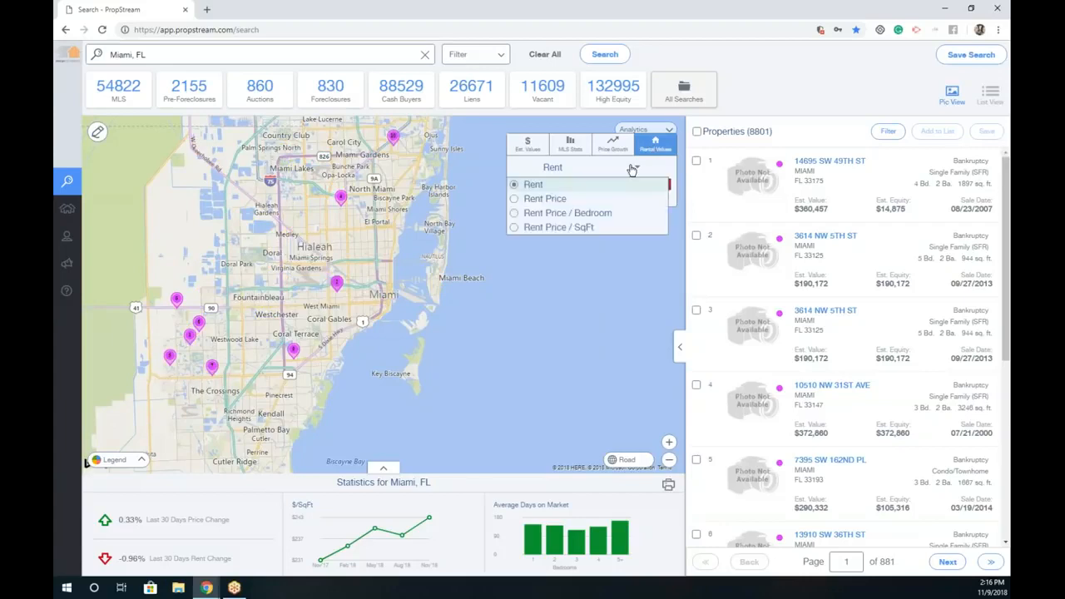
left_click(557, 200)
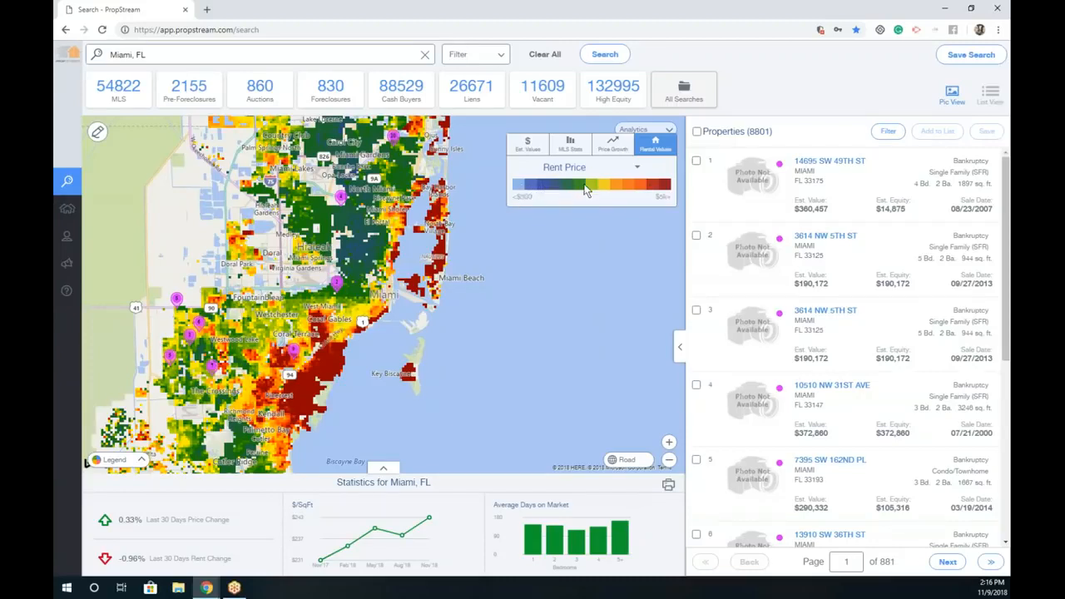
Step: Shade the map by 1 Year Growth and start drawing a custom search area
left_click(611, 153)
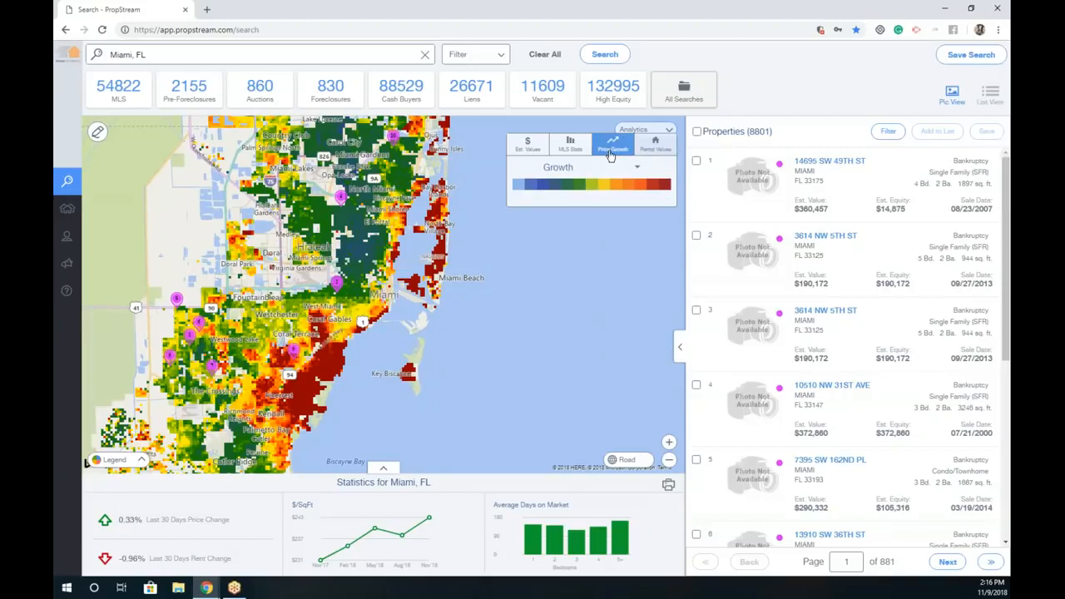
left_click(587, 168)
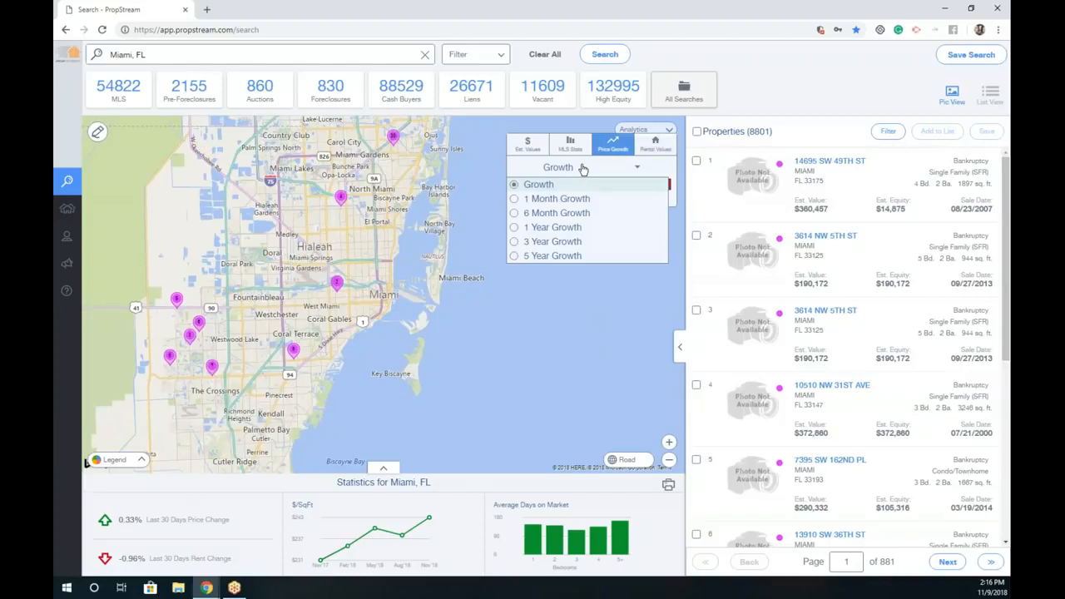
left_click(574, 230)
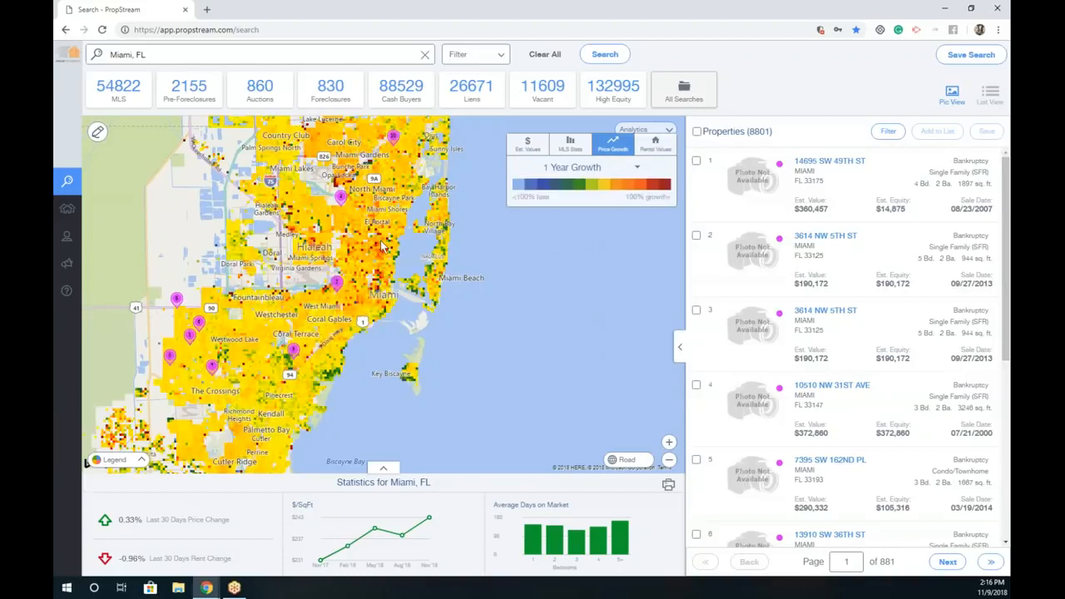
left_click(98, 134)
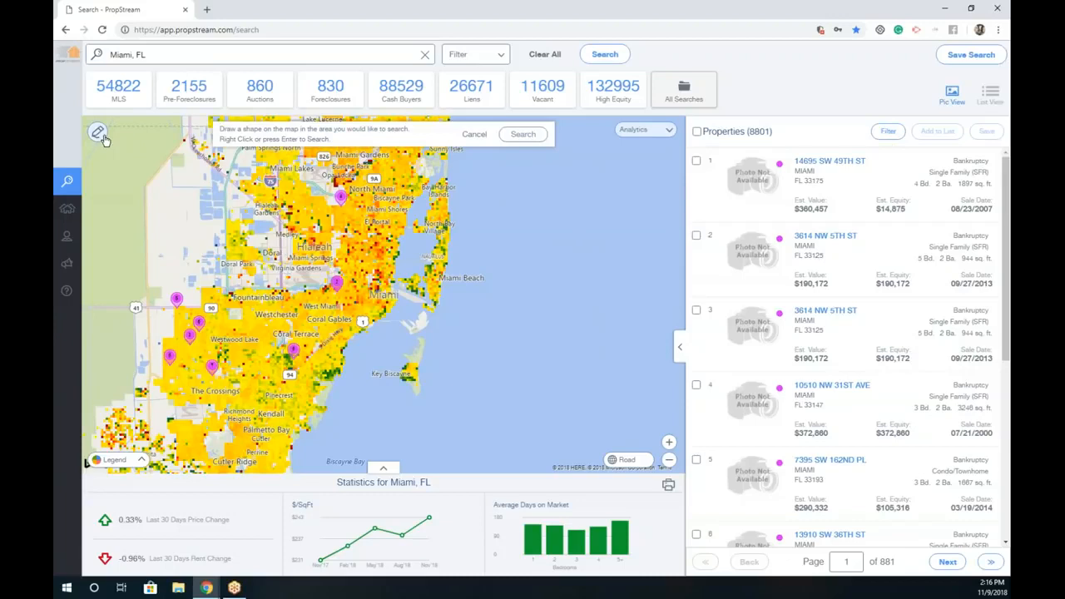
Step: Draw a four-cornered area north of downtown Miami and search within it, yielding 793 properties
left_click(358, 195)
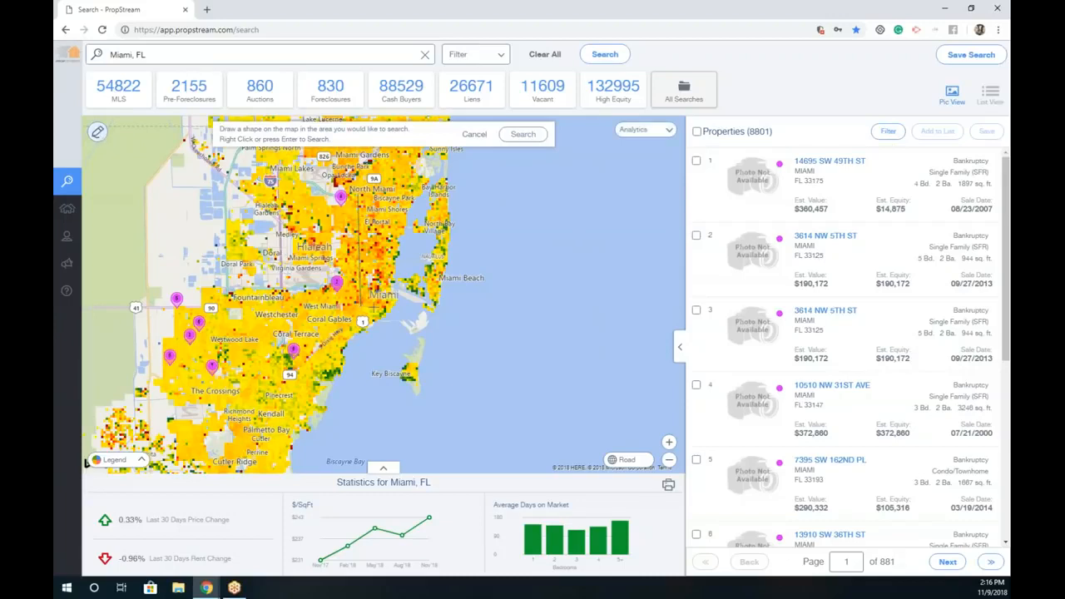
left_click(396, 300)
left_click(392, 193)
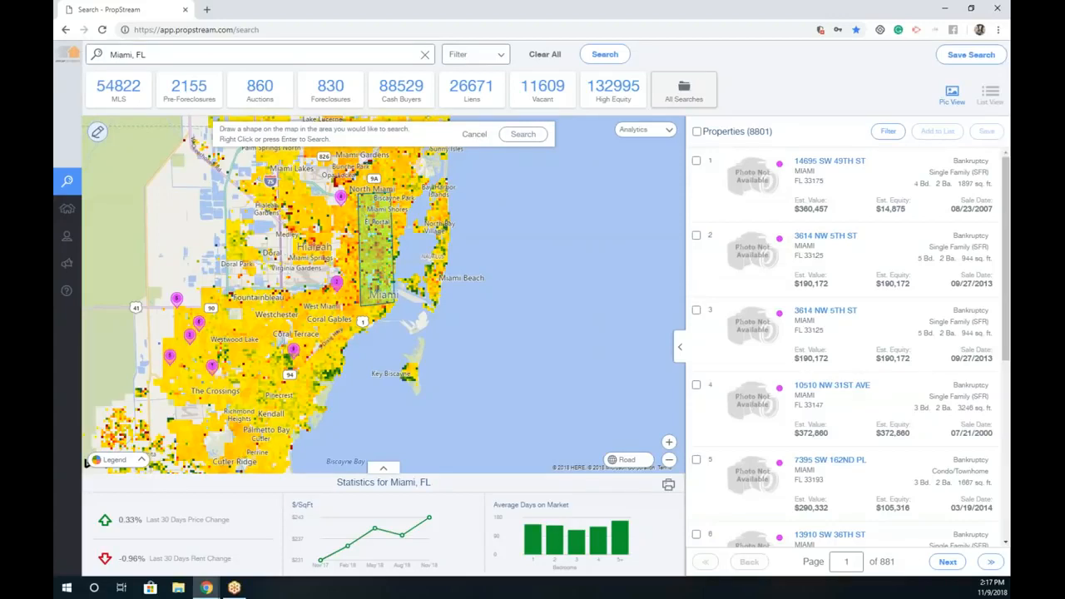
left_click(524, 135)
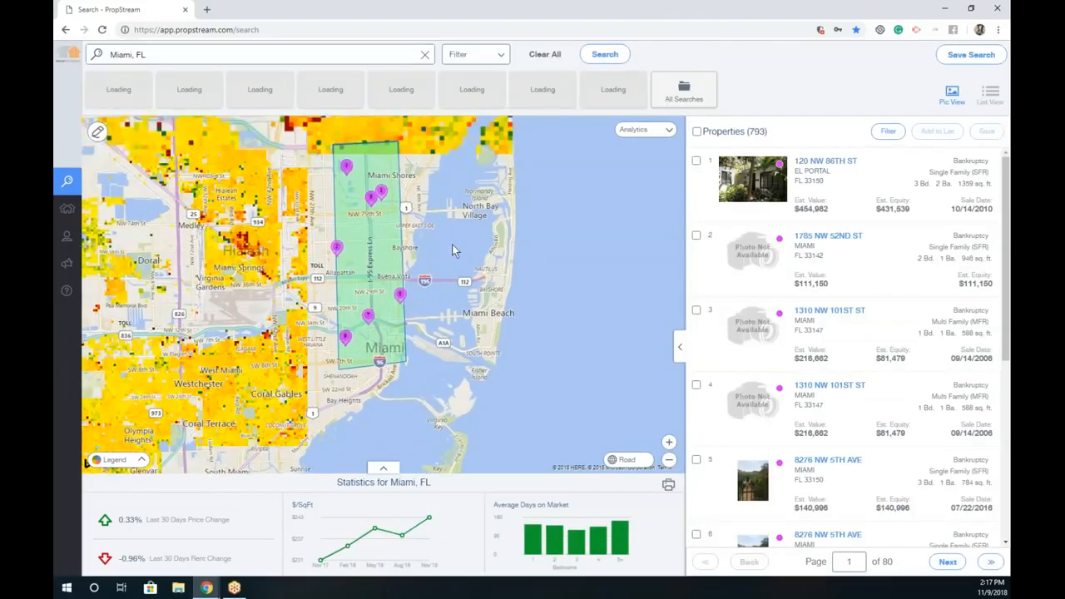
Step: Switch the map to Aerial imagery and zoom in on the pinned property
left_click(628, 462)
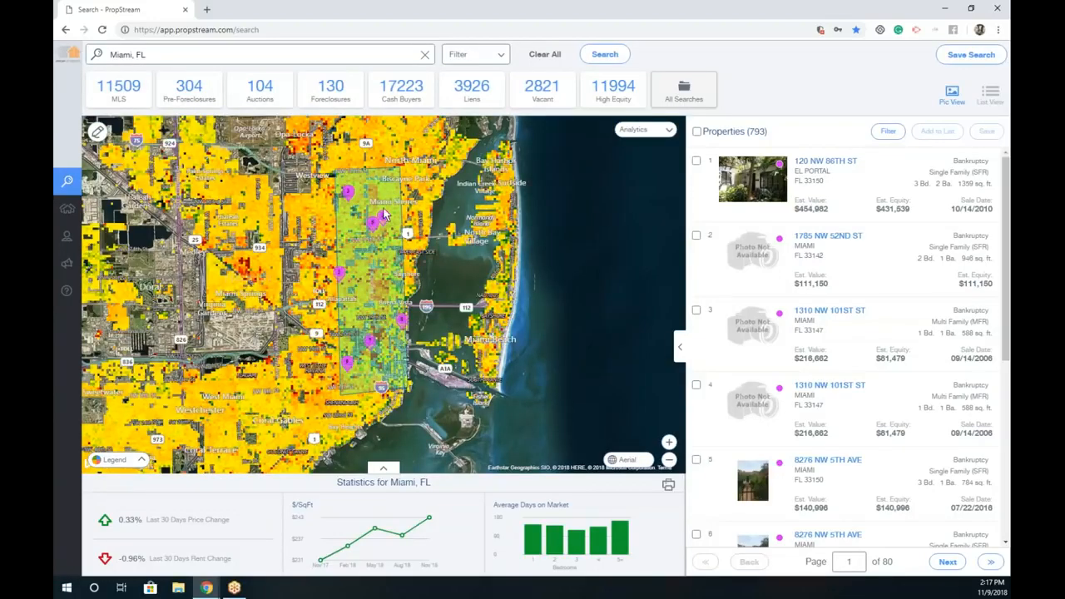
scroll(379, 242, "up", 3)
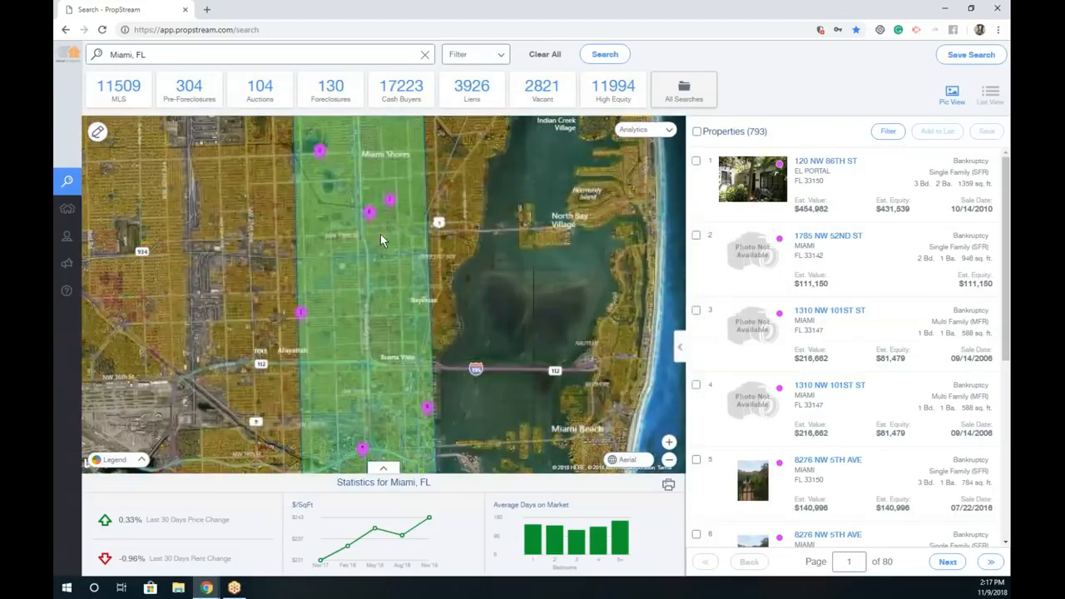
scroll(389, 204, "up", 2)
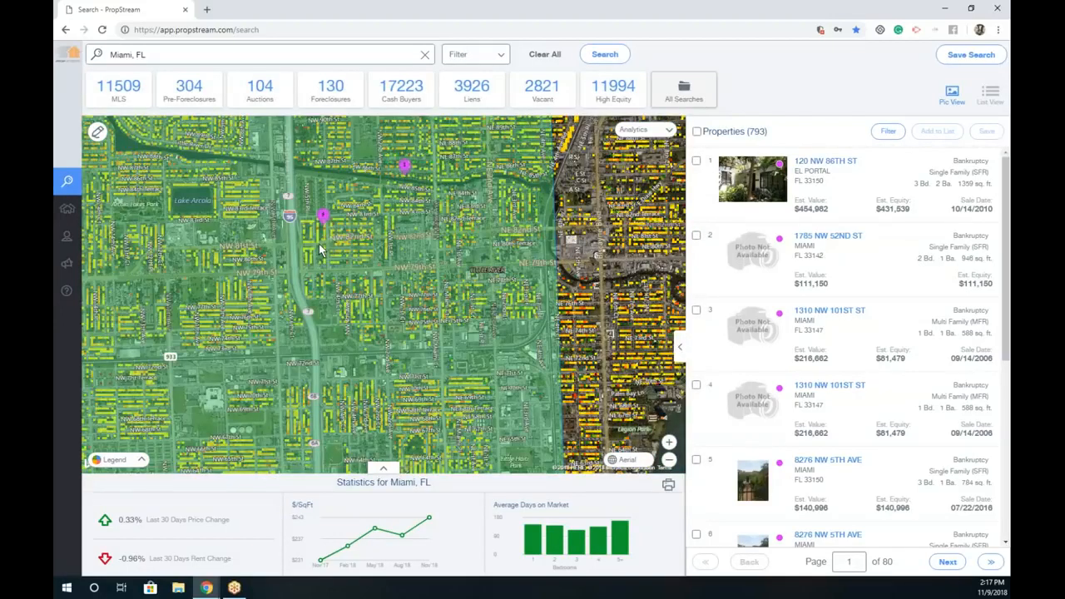
scroll(310, 250, "up", 1)
scroll(344, 179, "up", 1)
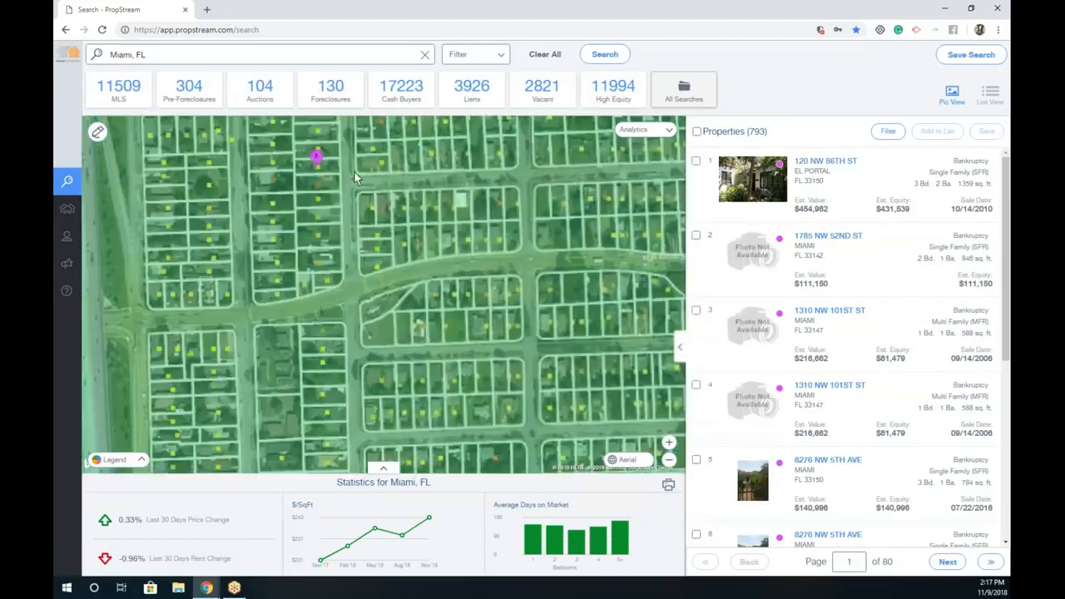
left_click_drag(335, 169, 337, 182)
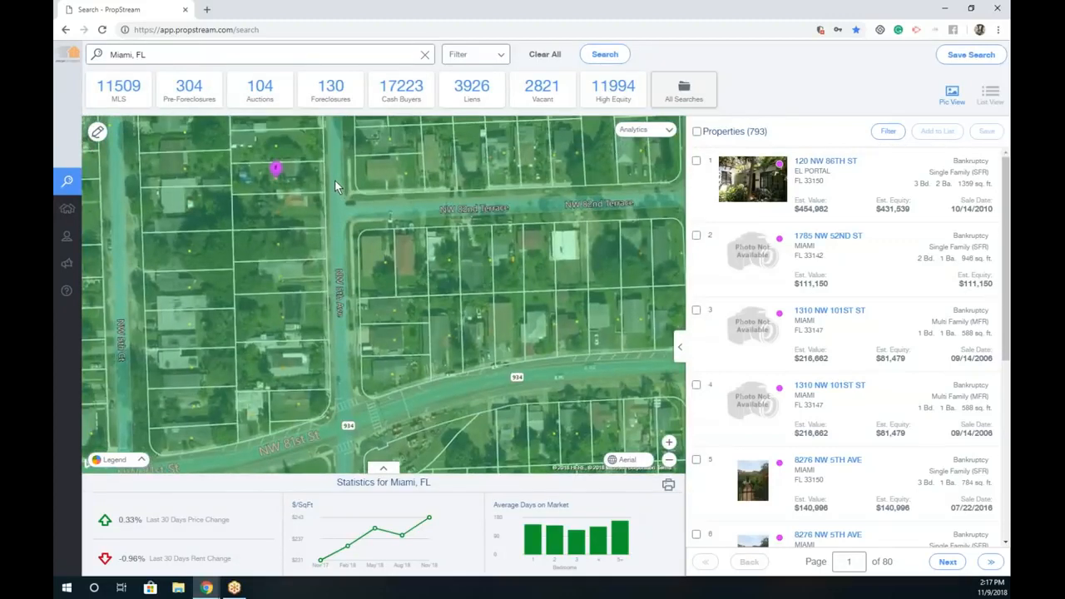
left_click(335, 181)
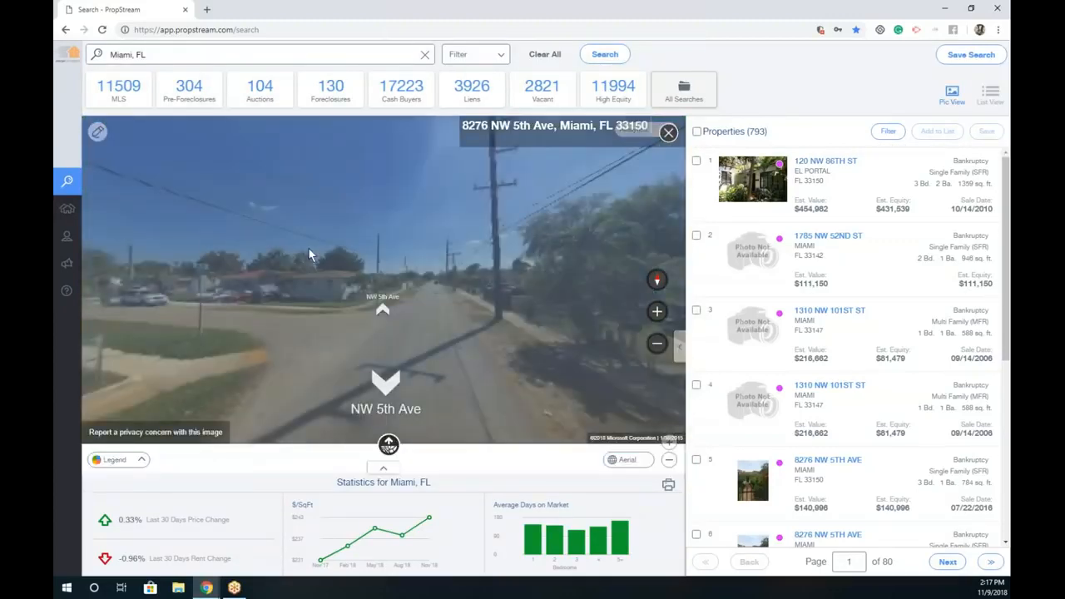
left_click_drag(440, 235, 263, 217)
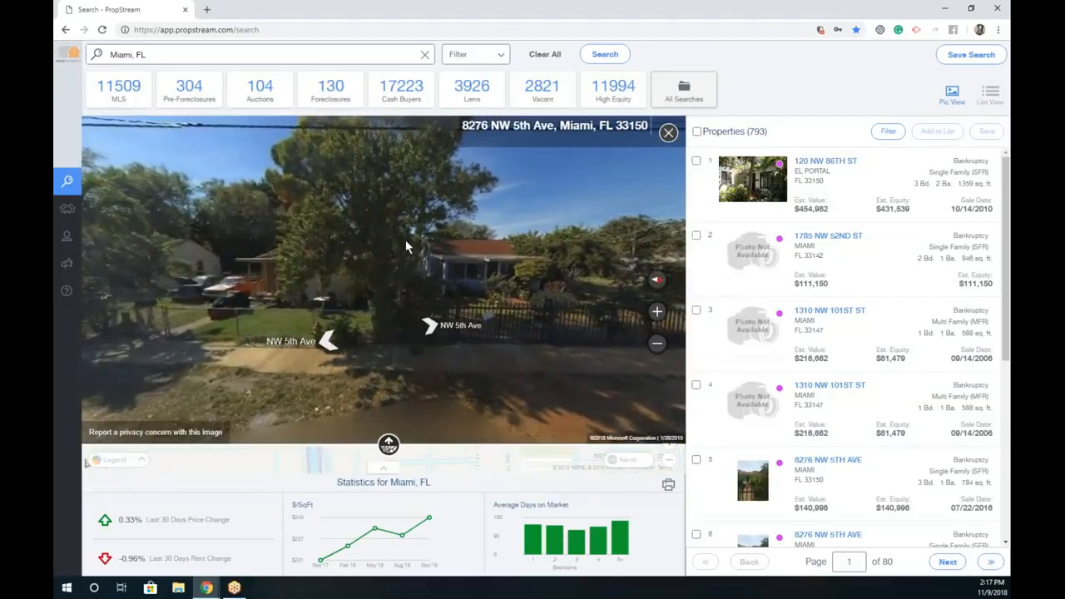
left_click_drag(405, 239, 361, 223)
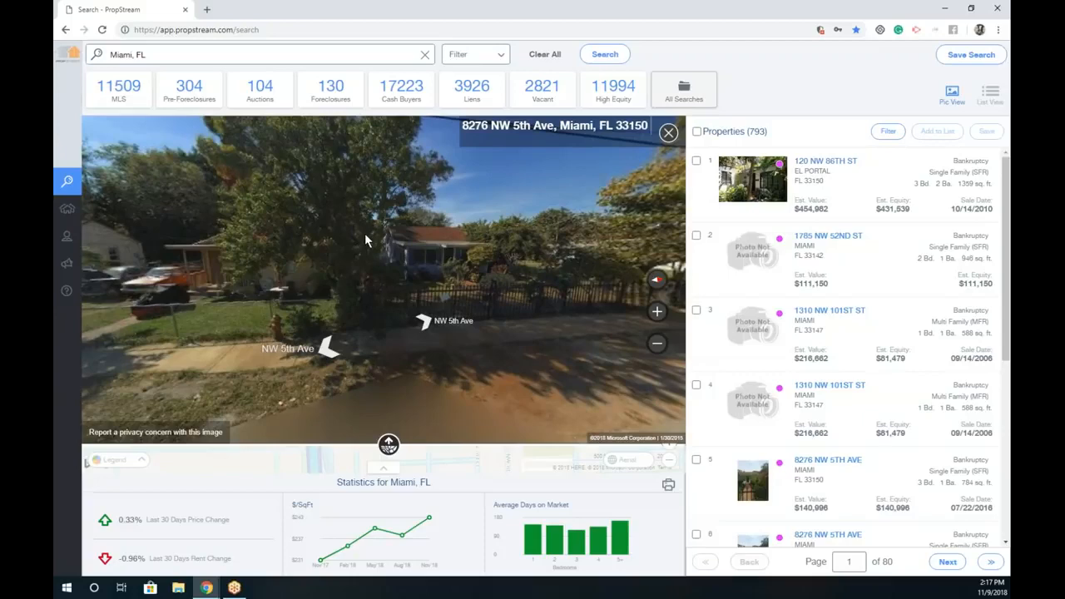
left_click(426, 262)
left_click(669, 133)
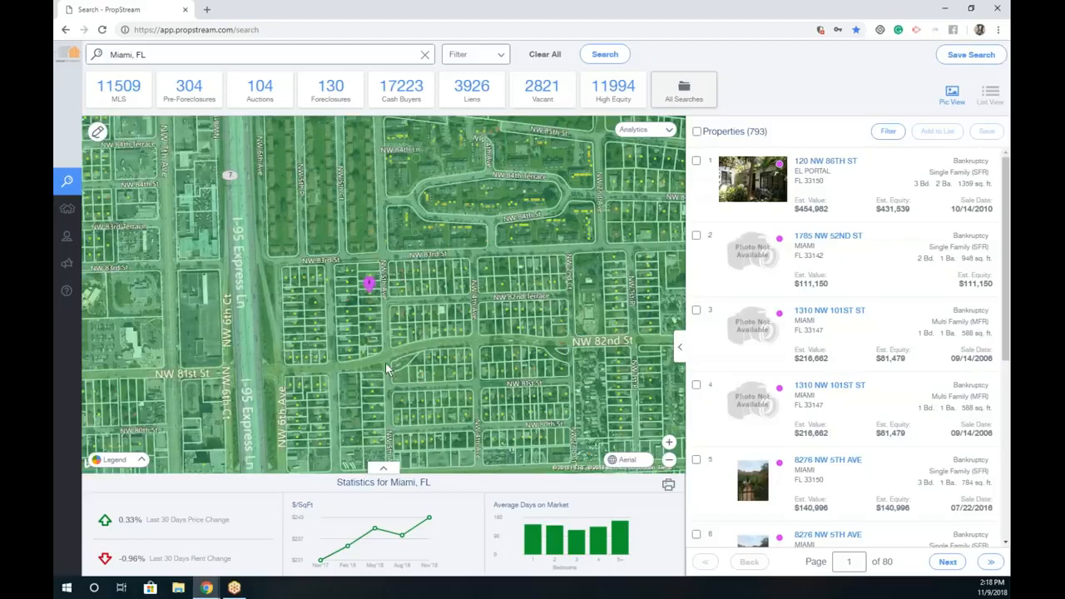
Step: Zoom out to the Miami coastline and clear the whole search
scroll(385, 363, "down", 4)
left_click_drag(453, 331, 445, 303)
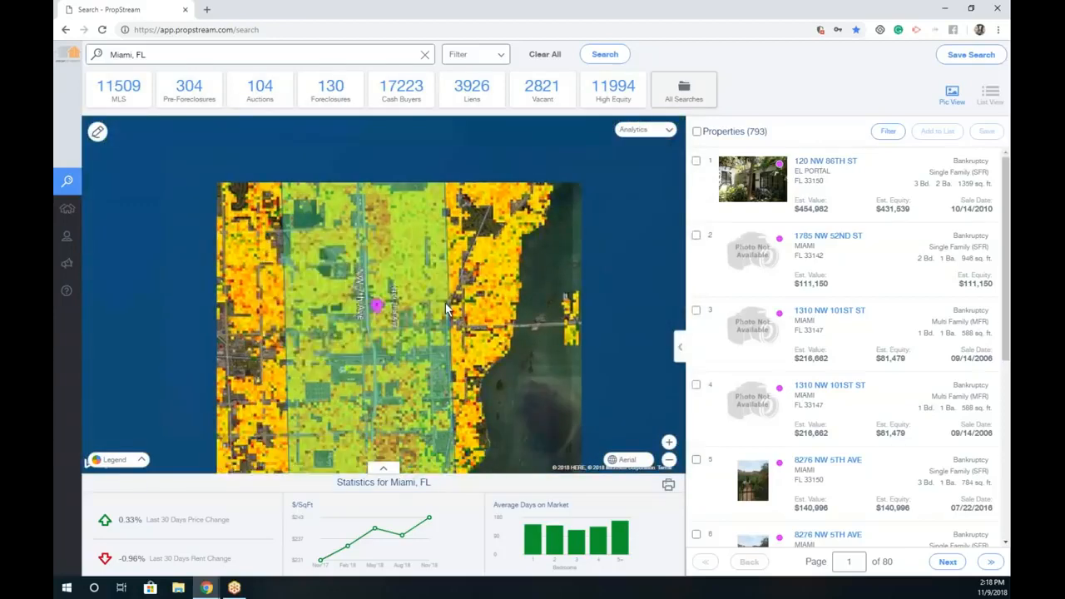
scroll(441, 307, "down", 3)
left_click_drag(524, 333, 467, 332)
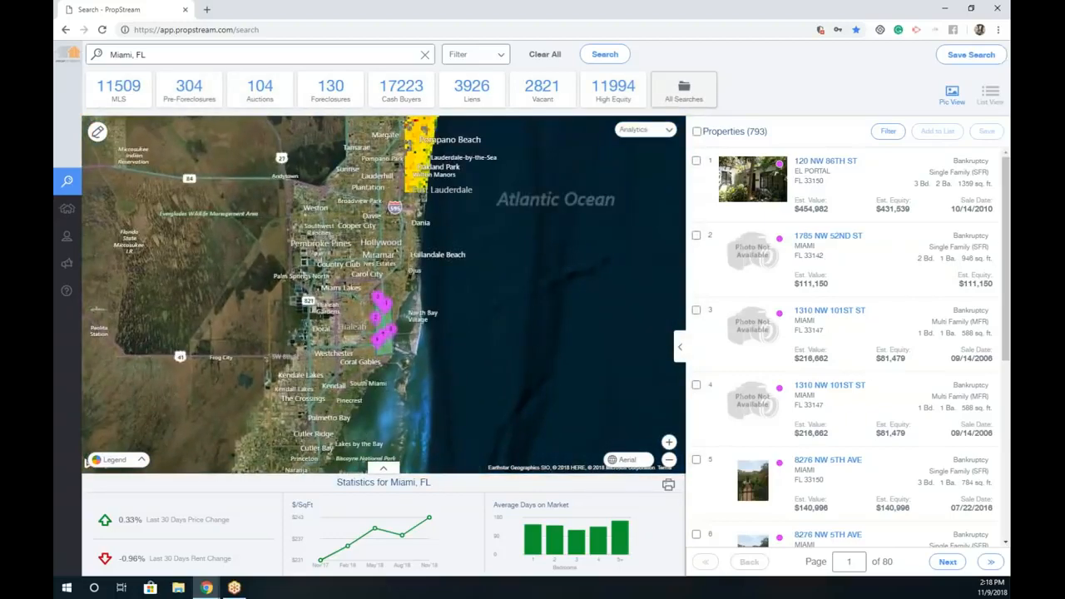
left_click(542, 56)
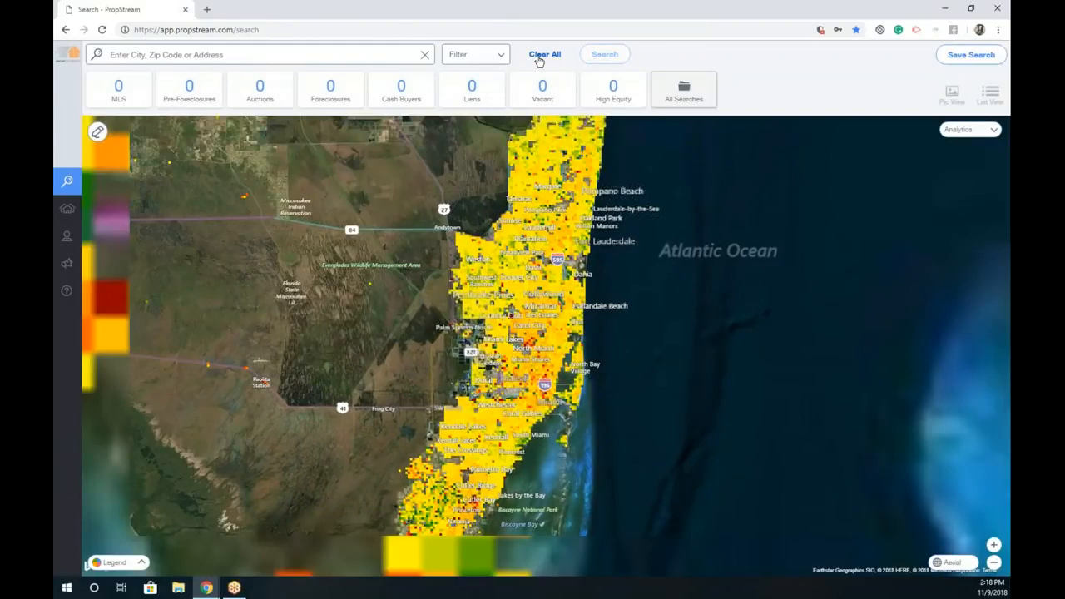
Step: Rerun Riverside County, CA from Recent Searches, loading 813730 properties
left_click(302, 54)
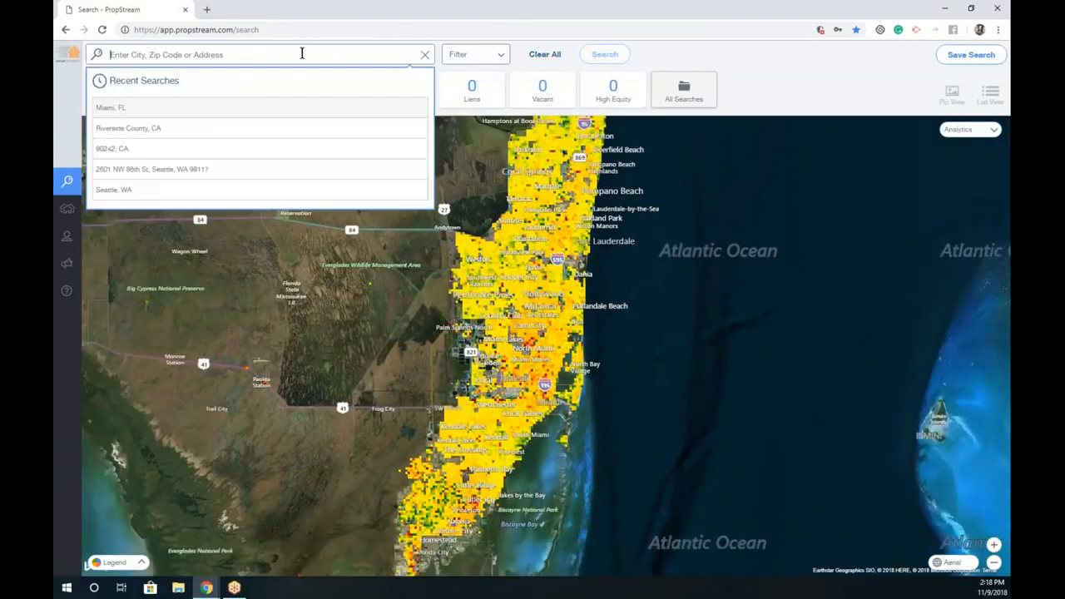
left_click(191, 130)
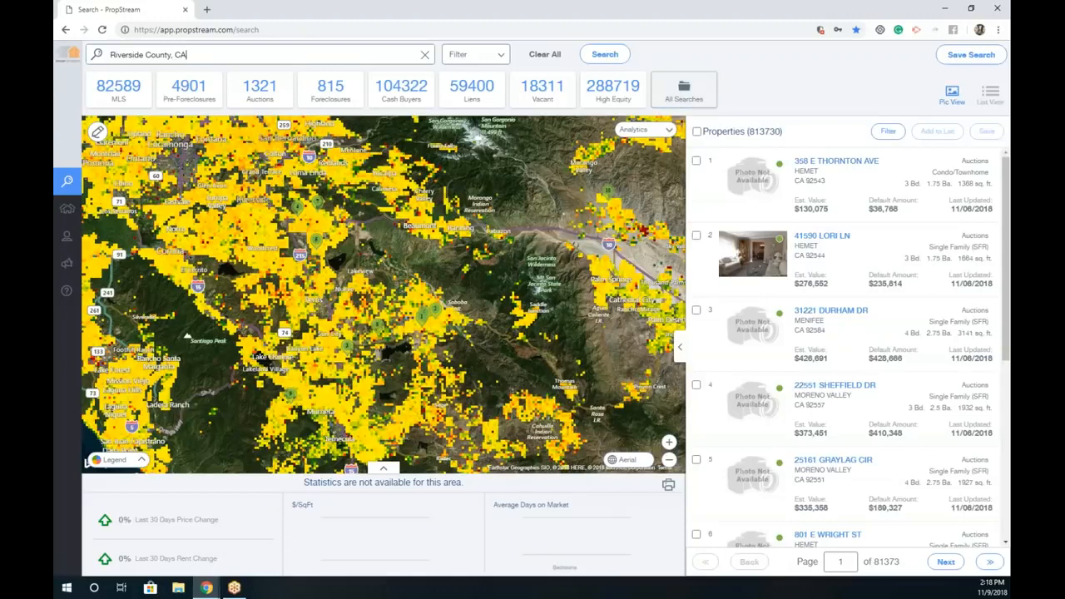
Step: Set the growth overlay back to Growth and show the 59400 Riverside County lien properties
left_click(665, 131)
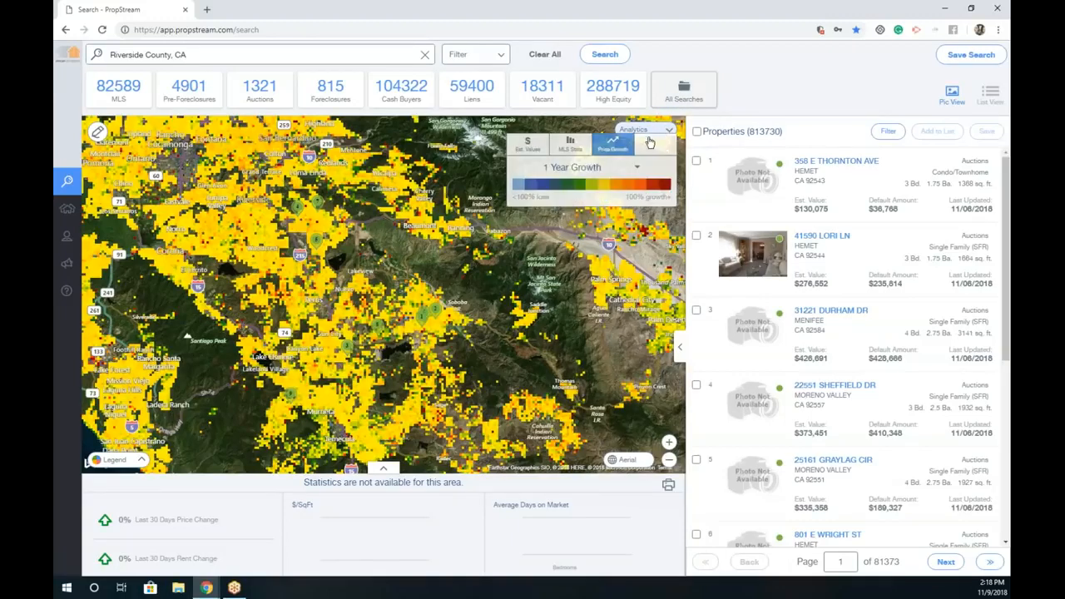
left_click(603, 171)
left_click(552, 187)
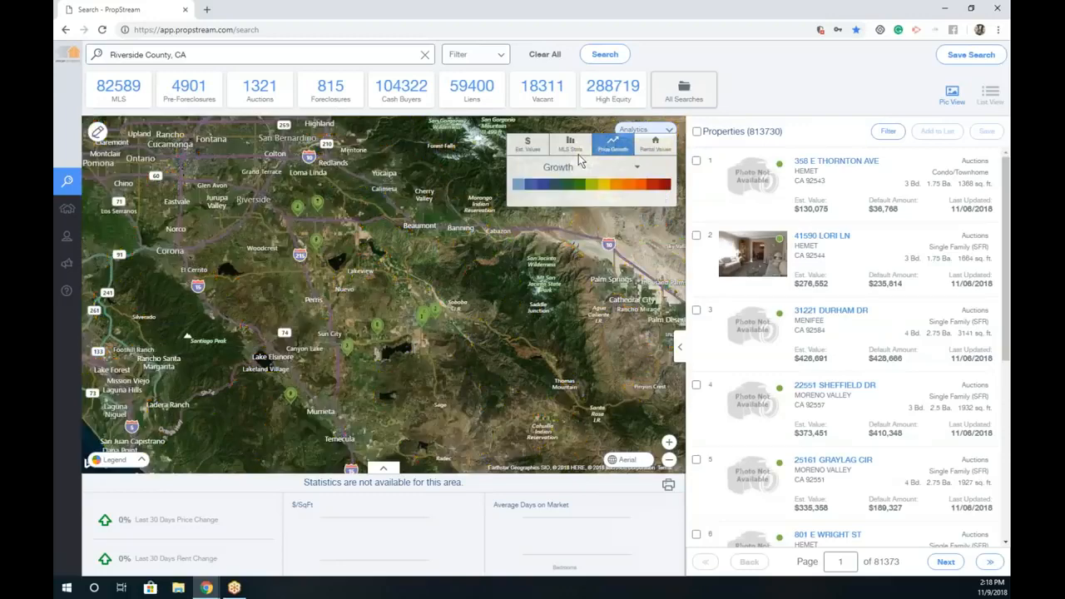
left_click(455, 97)
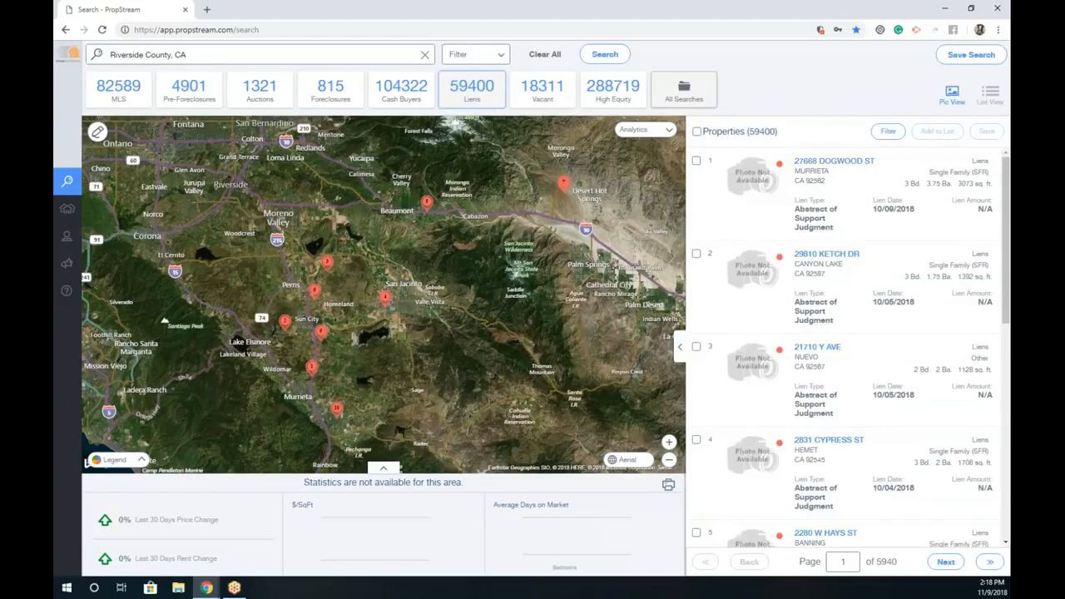
Step: Filter to non-owner-occupied Single Family homes with List Type kept as Liens
left_click(471, 58)
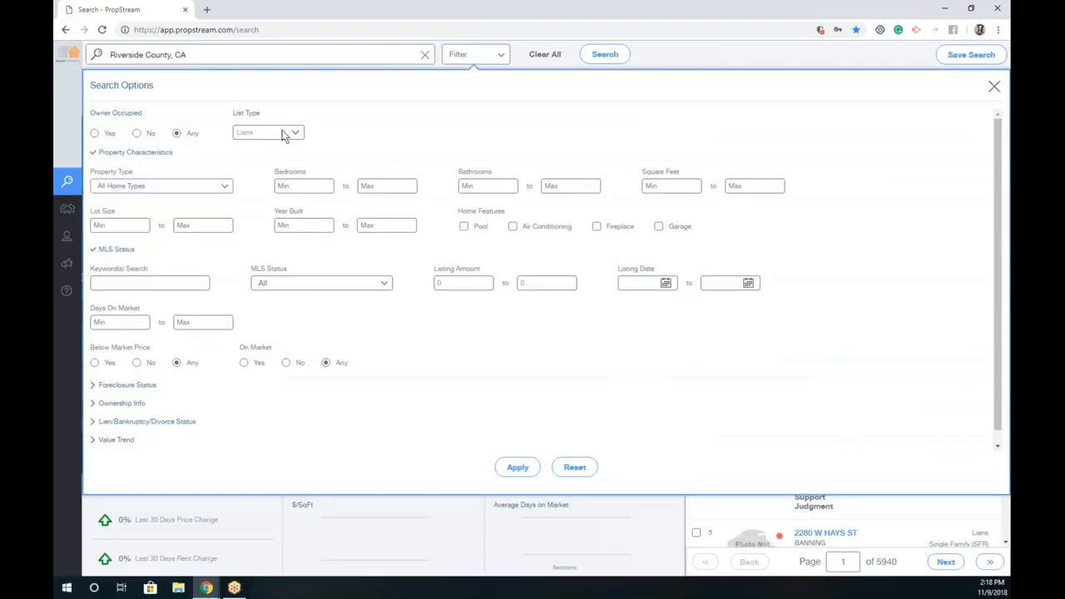
left_click(138, 136)
left_click(293, 133)
left_click(269, 181)
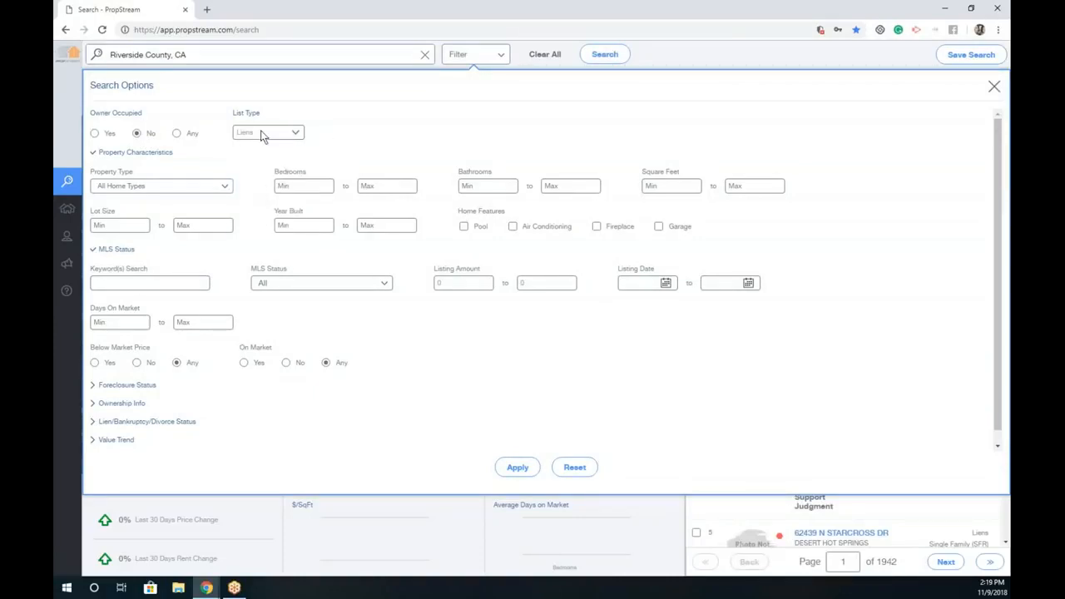
left_click(221, 183)
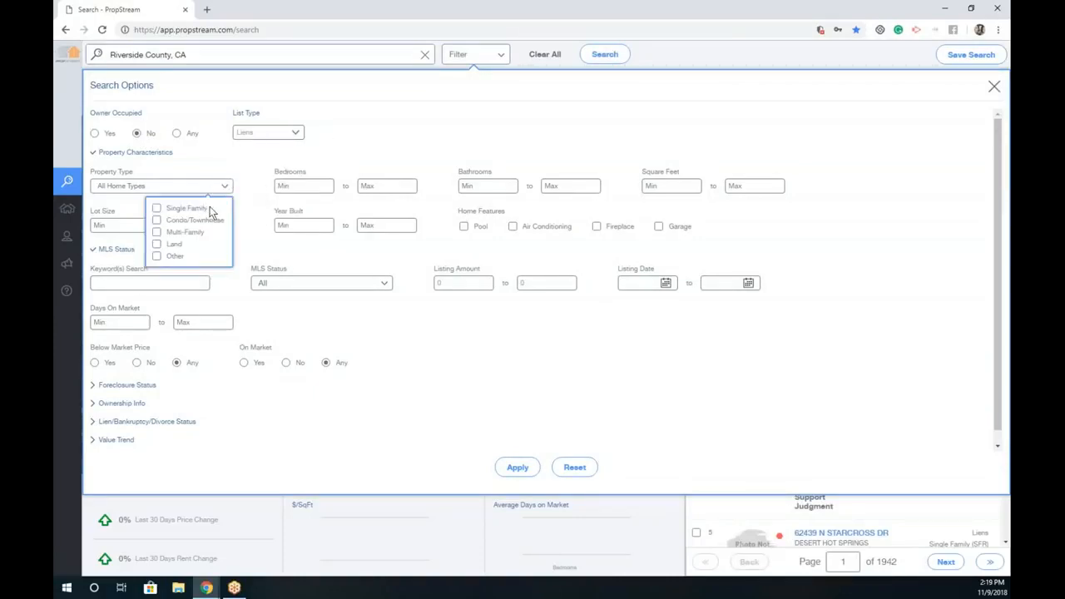
left_click(204, 209)
Step: Limit the results to 3–5 bedrooms and 2–4 bathrooms
left_click(392, 185)
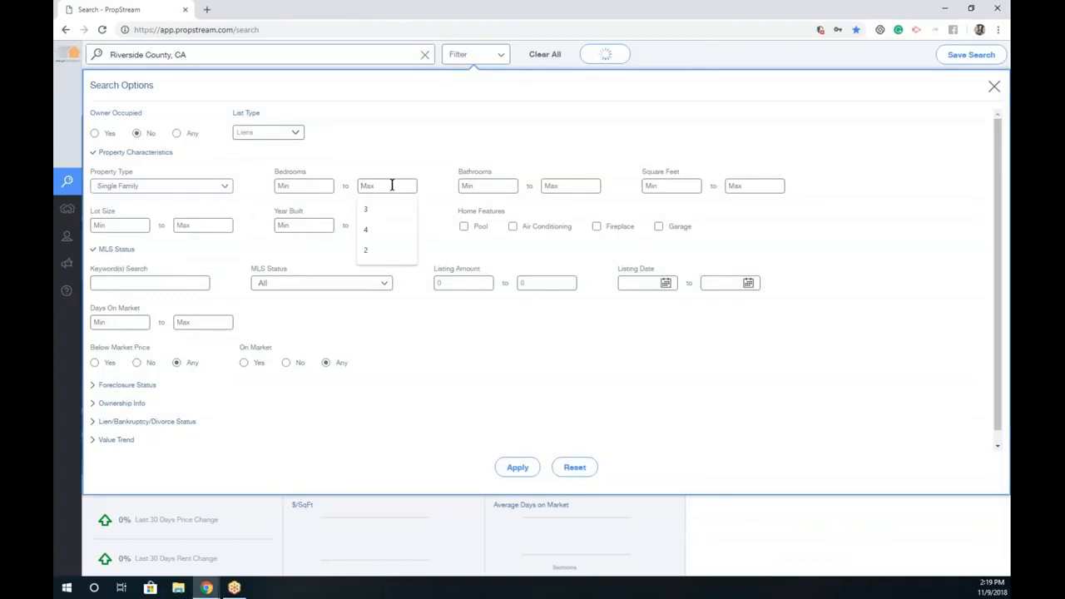
left_click(312, 184)
type("3")
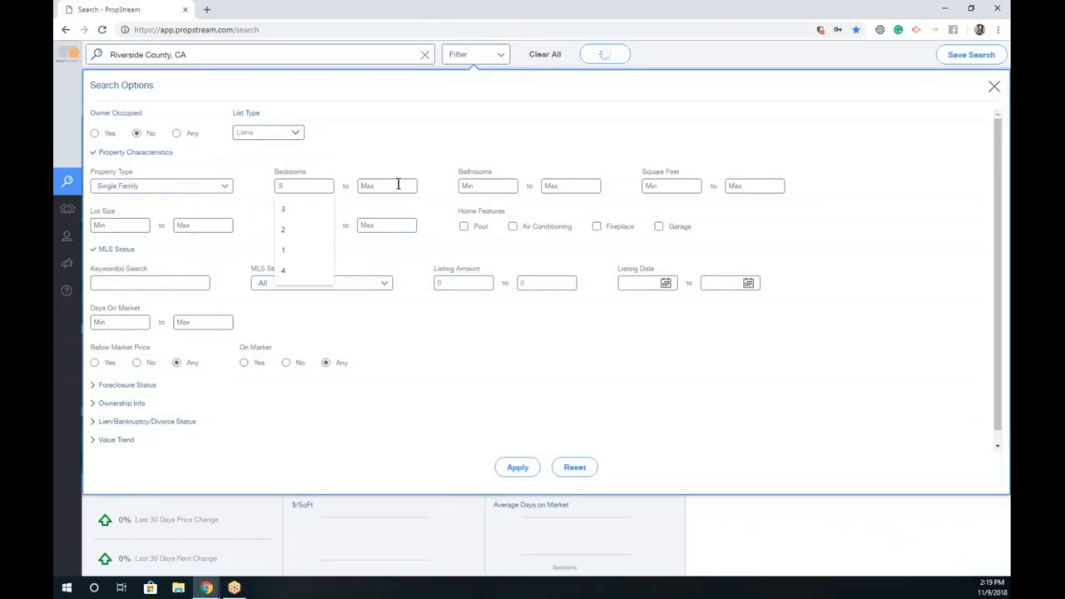
left_click(398, 184)
type("5")
left_click(490, 185)
type("2")
left_click(570, 185)
type("4")
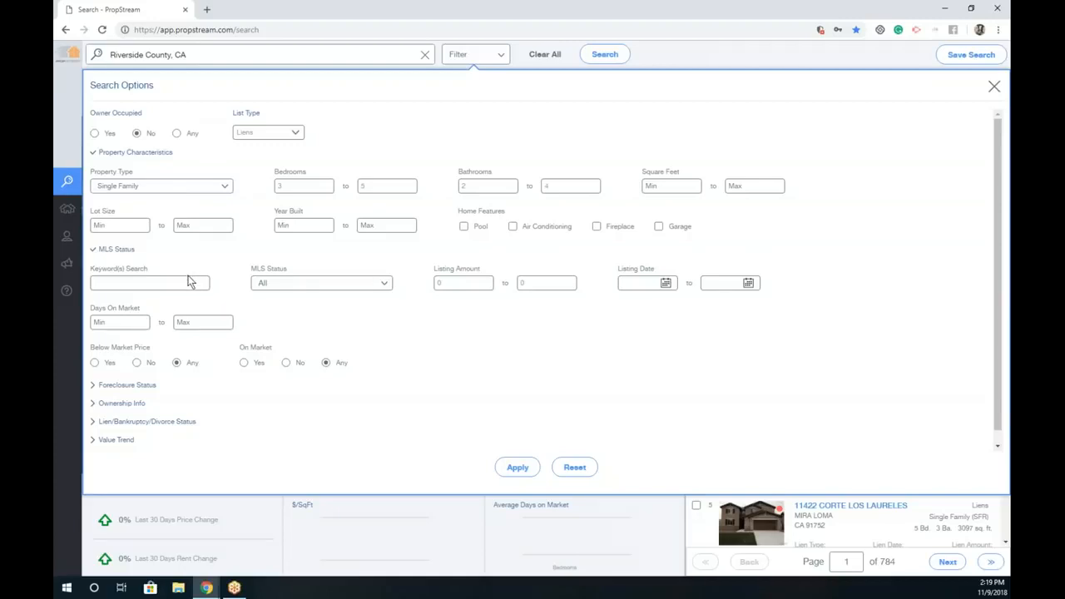
Step: Leave MLS Status unchanged, set On Market to No, and expand Foreclosure Status
left_click(272, 284)
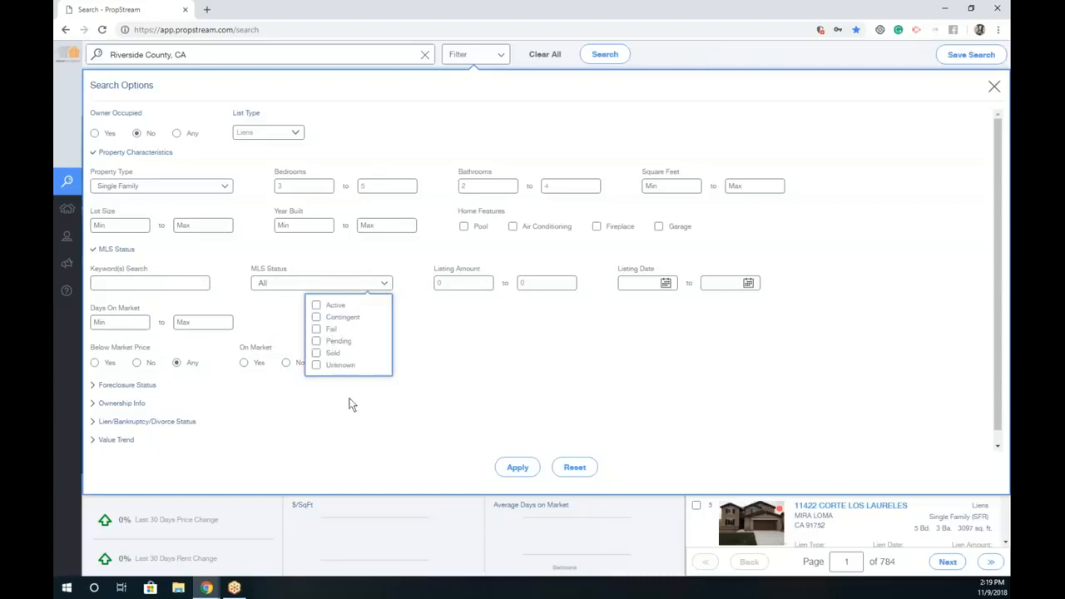
left_click(508, 321)
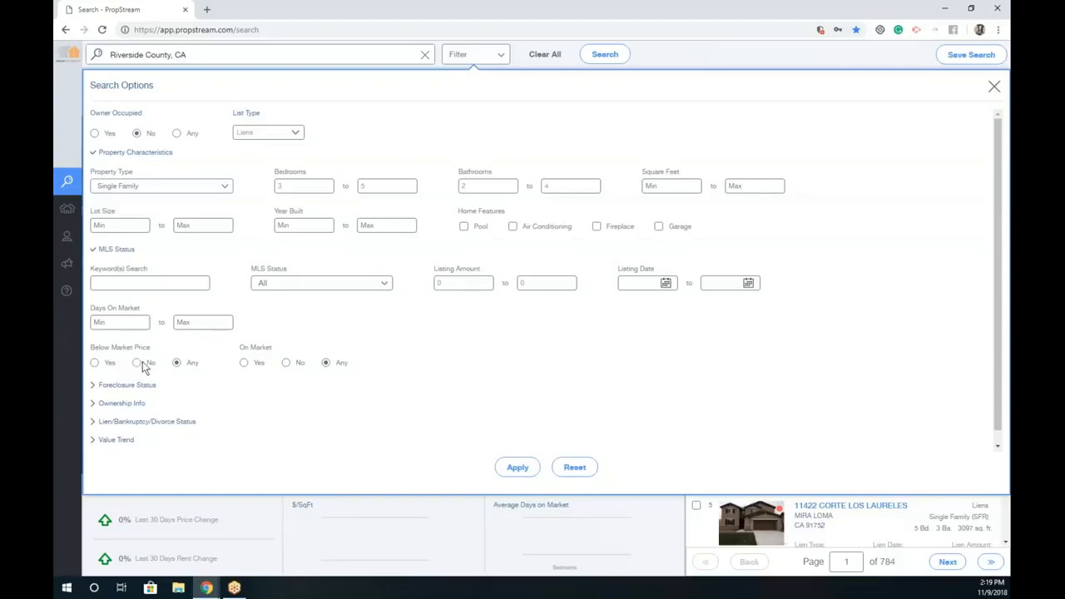
left_click(286, 363)
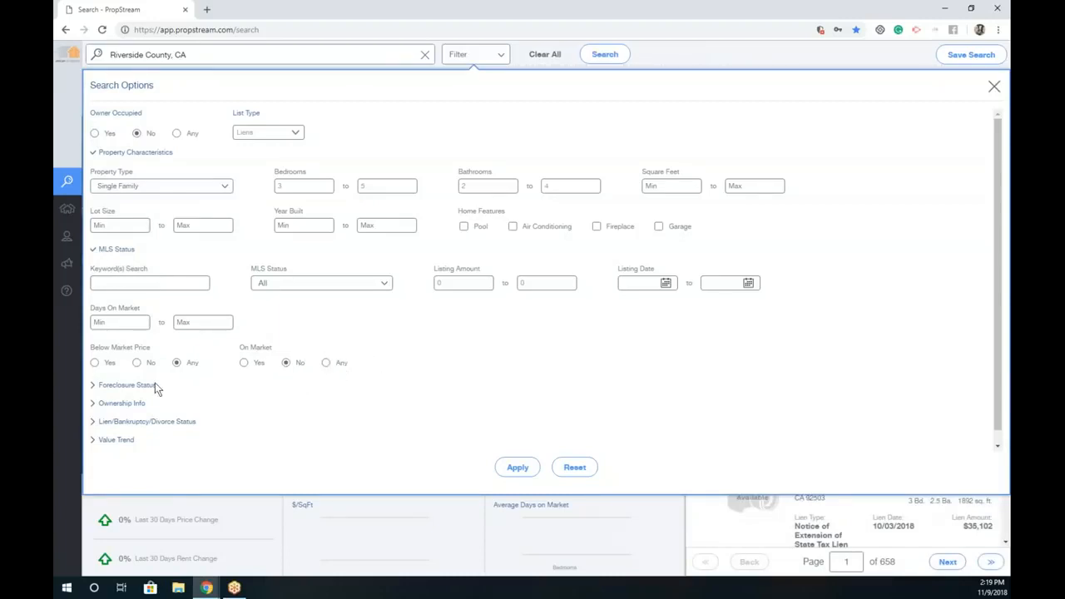
left_click(125, 385)
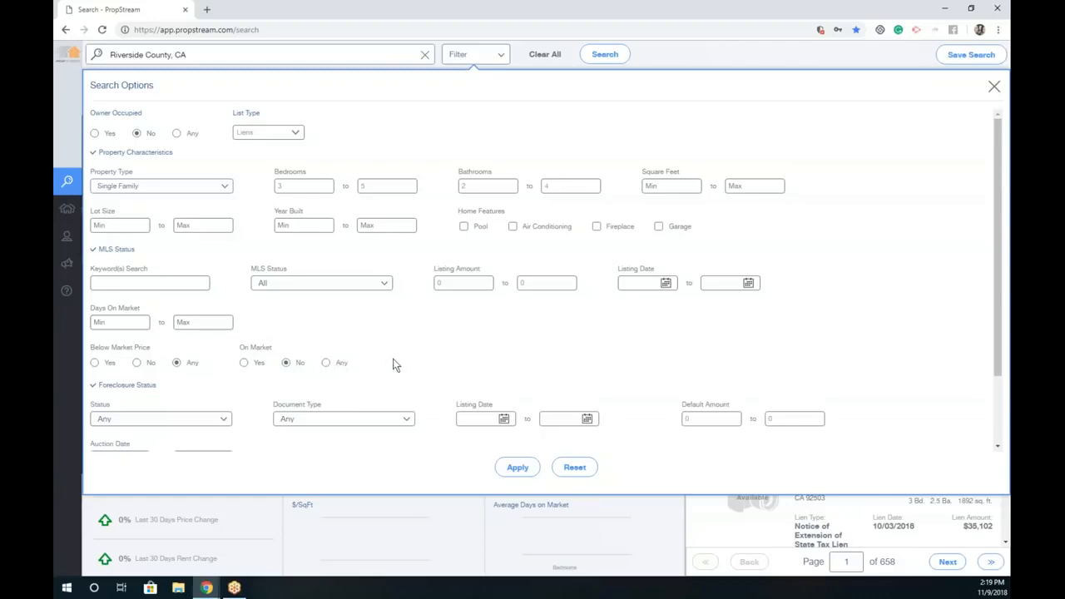
scroll(394, 364, "down", 2)
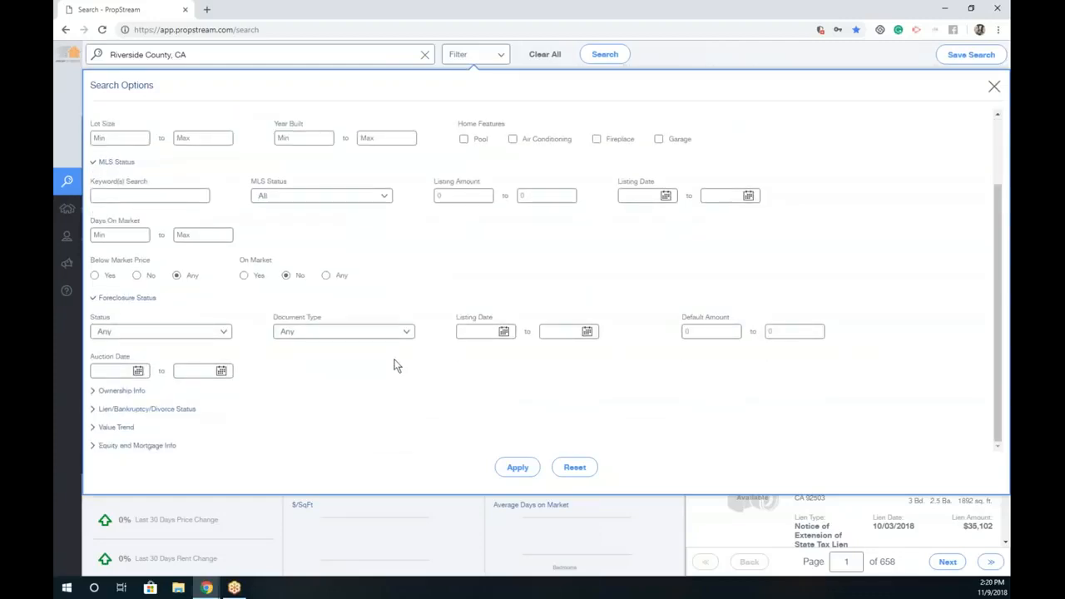
Step: Set Foreclosure Status to Pre-Foreclosure, leaving Document Type unselected
left_click(196, 333)
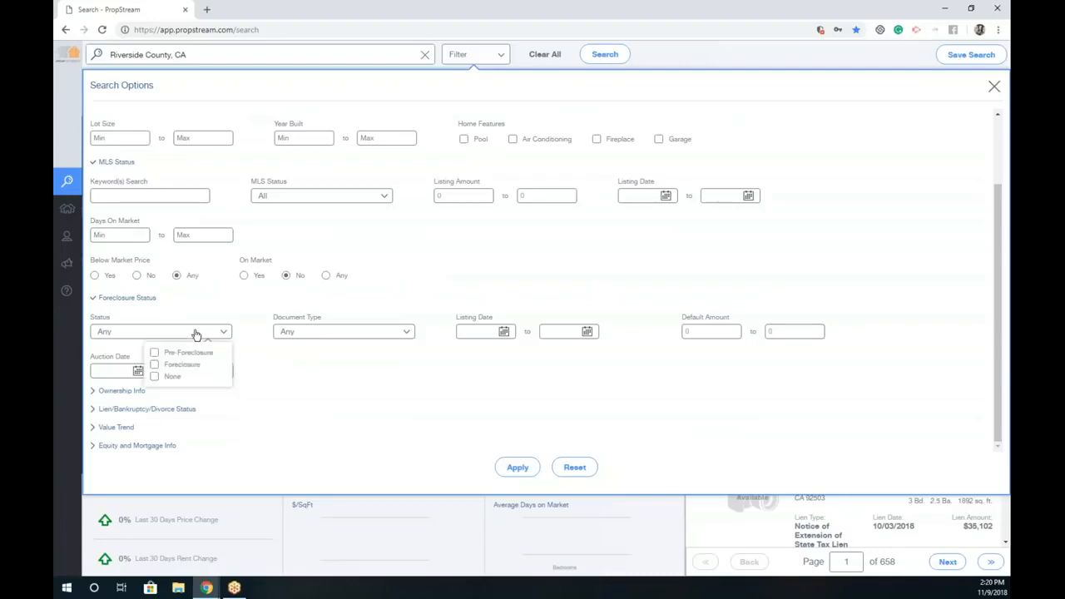
left_click(200, 352)
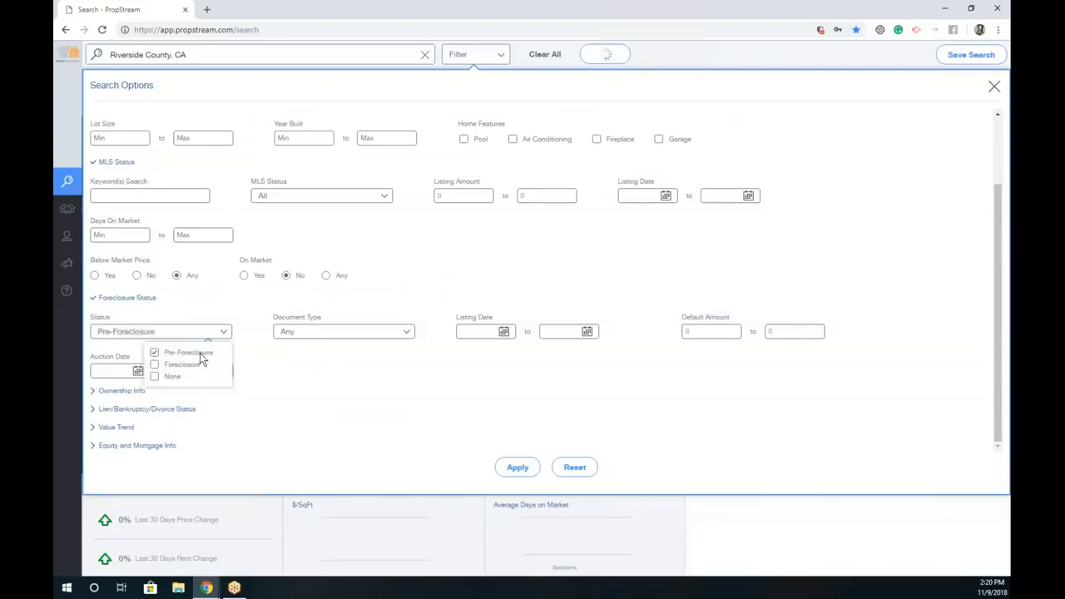
left_click(341, 337)
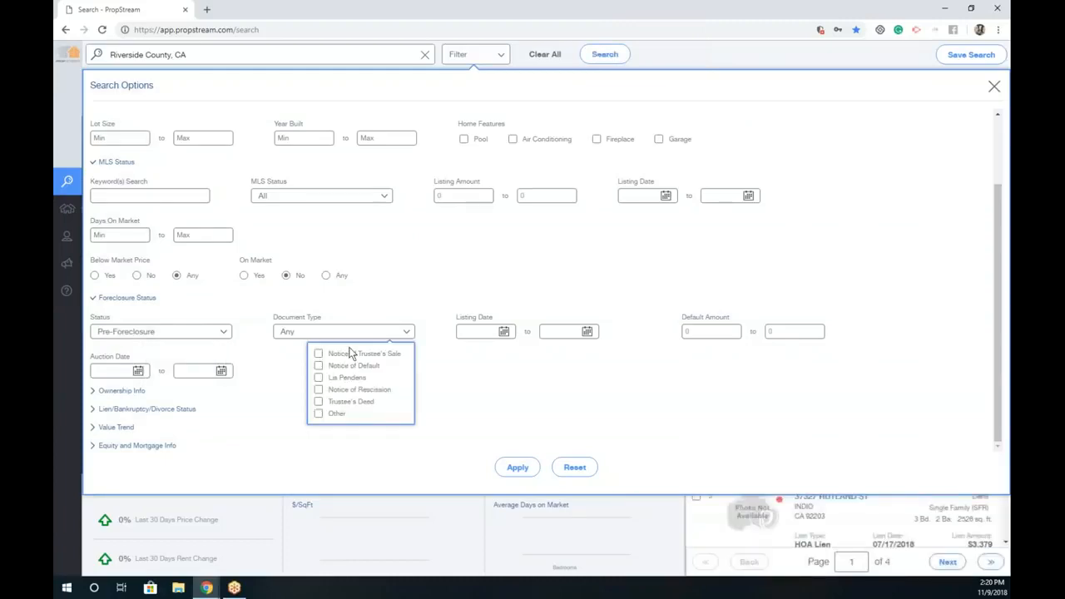
left_click(476, 311)
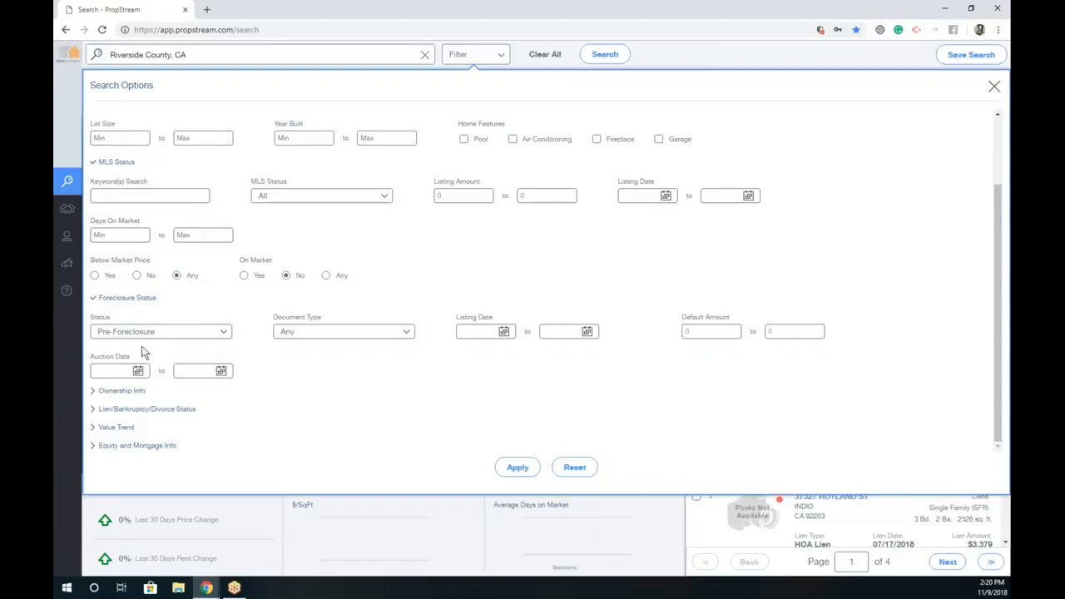
Step: Set Owner Type to Individual under Ownership Info, then expand Lien/Bankruptcy/Divorce Status
left_click(124, 391)
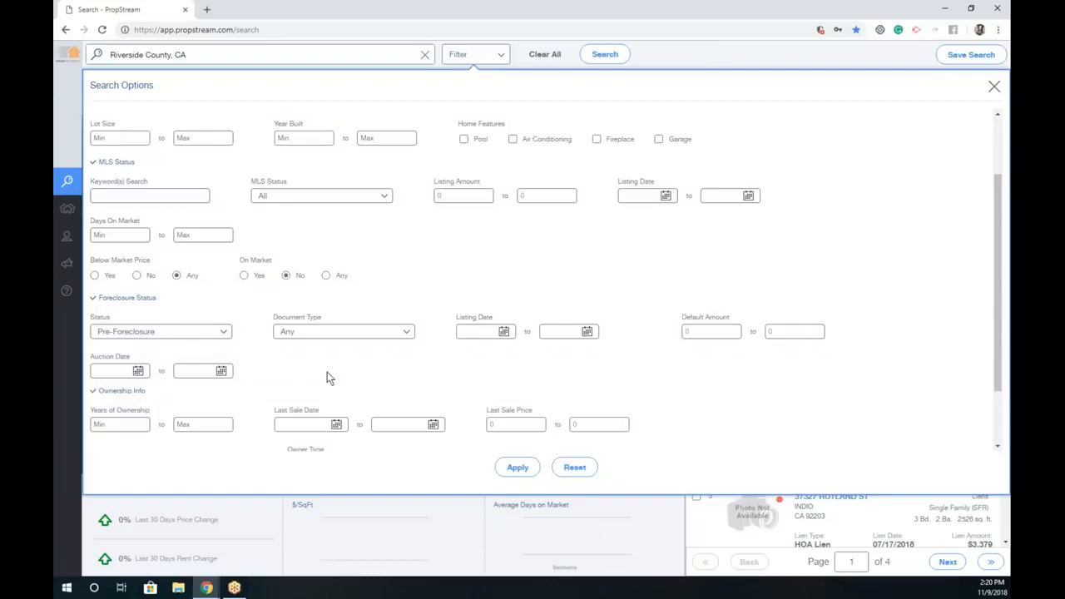
scroll(145, 366, "down", 1)
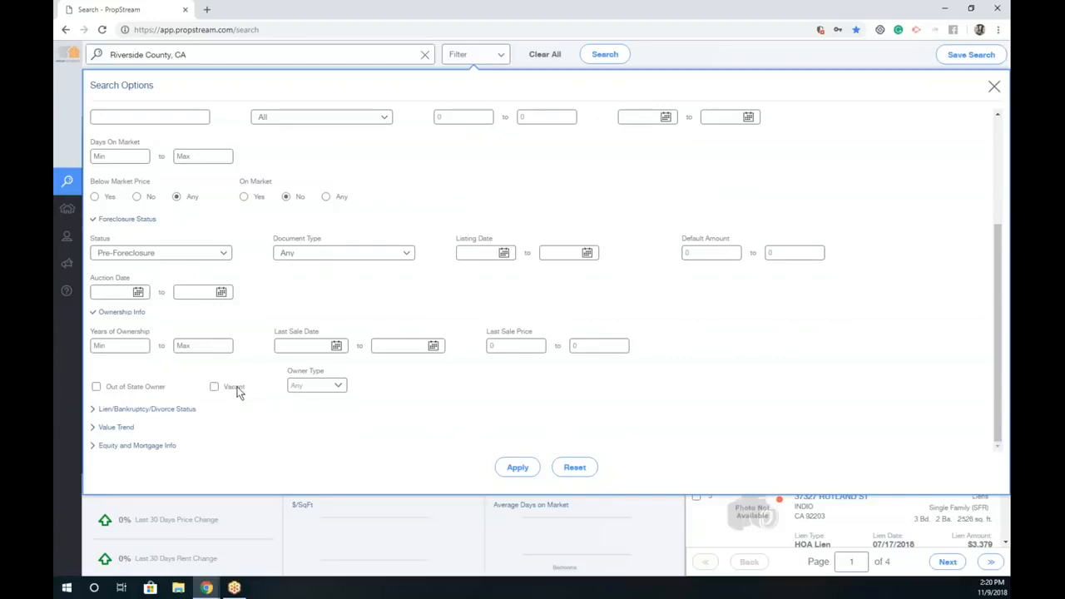
left_click(323, 387)
left_click(323, 406)
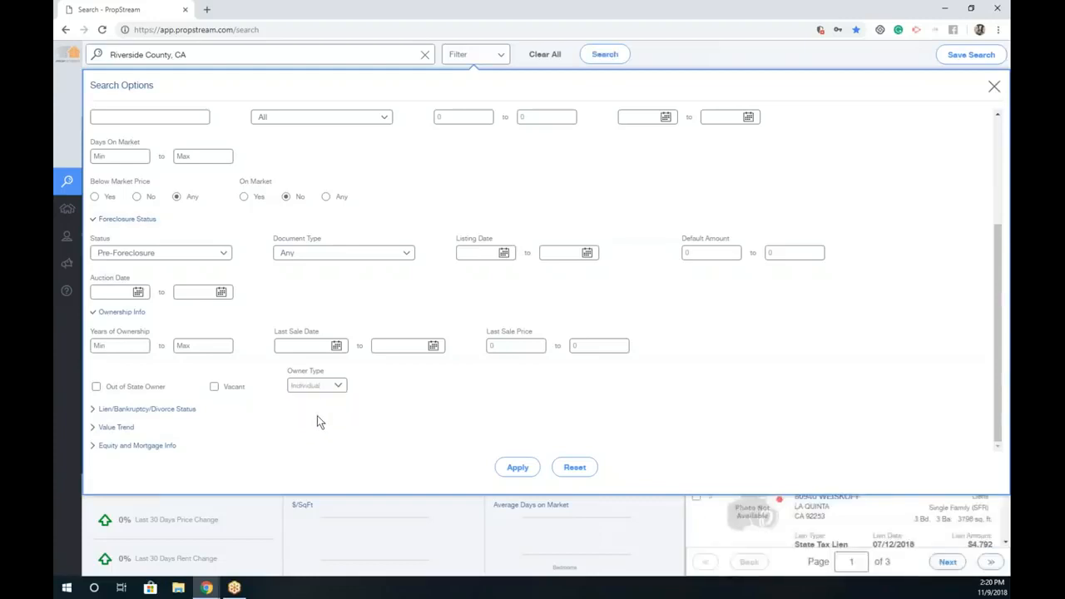
left_click(112, 408)
scroll(371, 398, "down", 2)
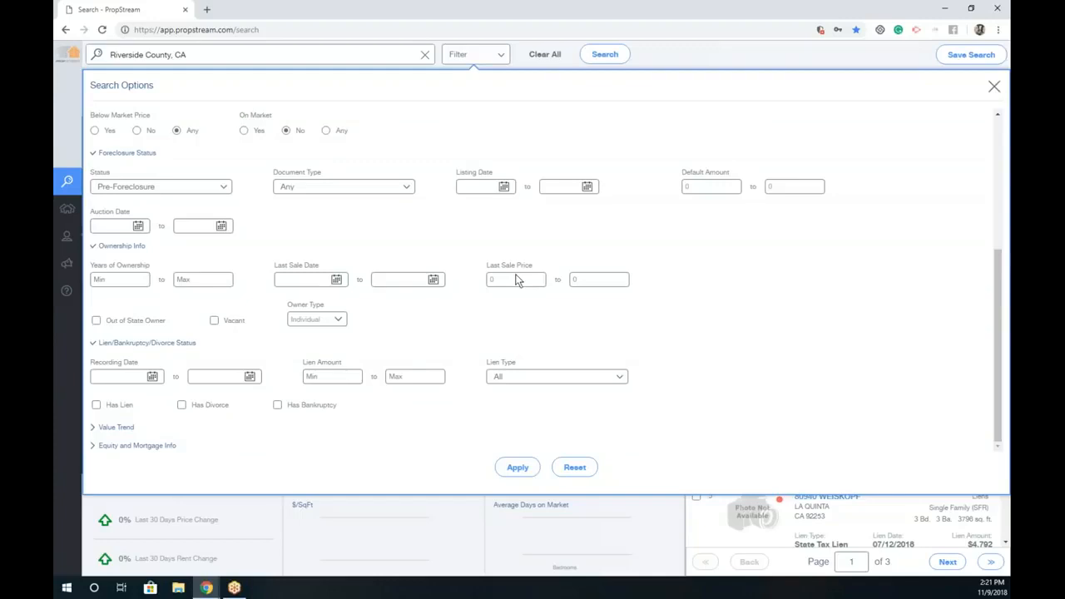
Step: Review the Lien Type list and the Value Trend Growth % and Over options, leaving one month
left_click(567, 377)
left_click(133, 428)
scroll(383, 393, "up", 2)
scroll(383, 394, "down", 3)
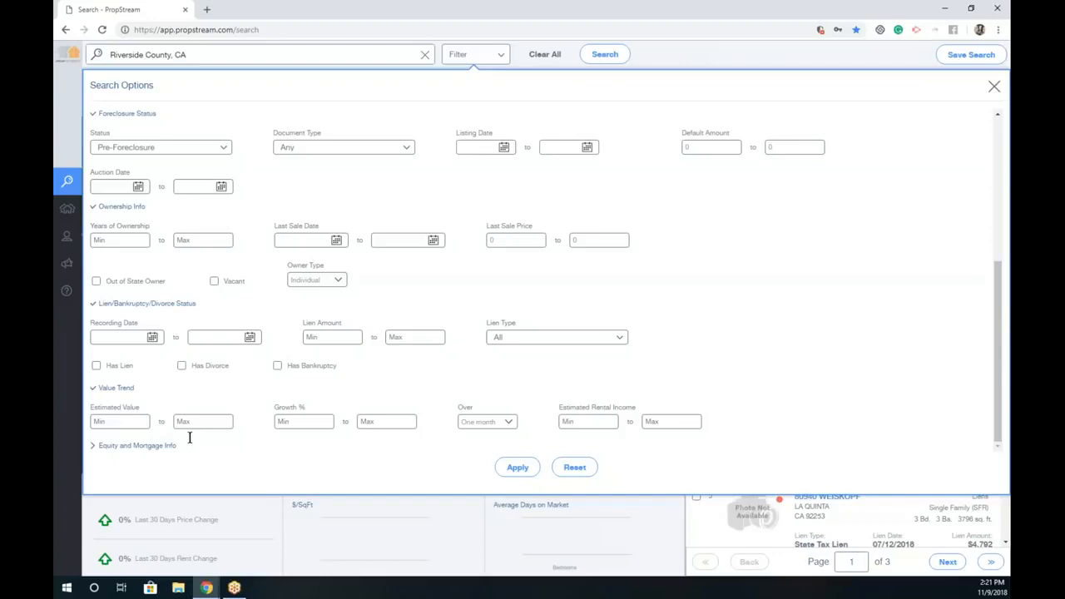
left_click(315, 421)
left_click(504, 421)
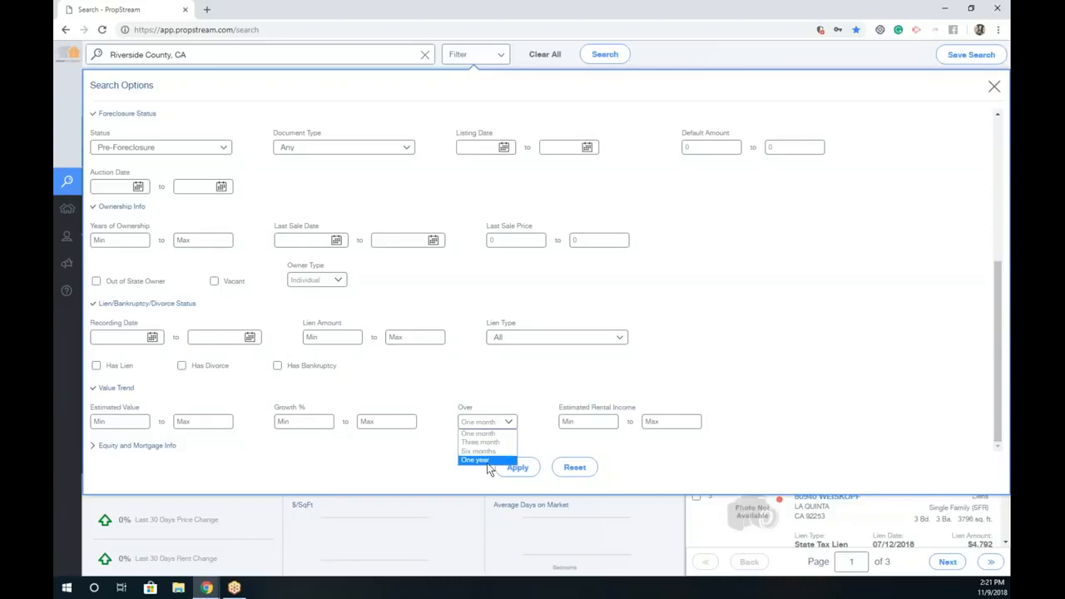
left_click(542, 378)
Step: Expand the Equity and Mortgage Info filter section
left_click(160, 445)
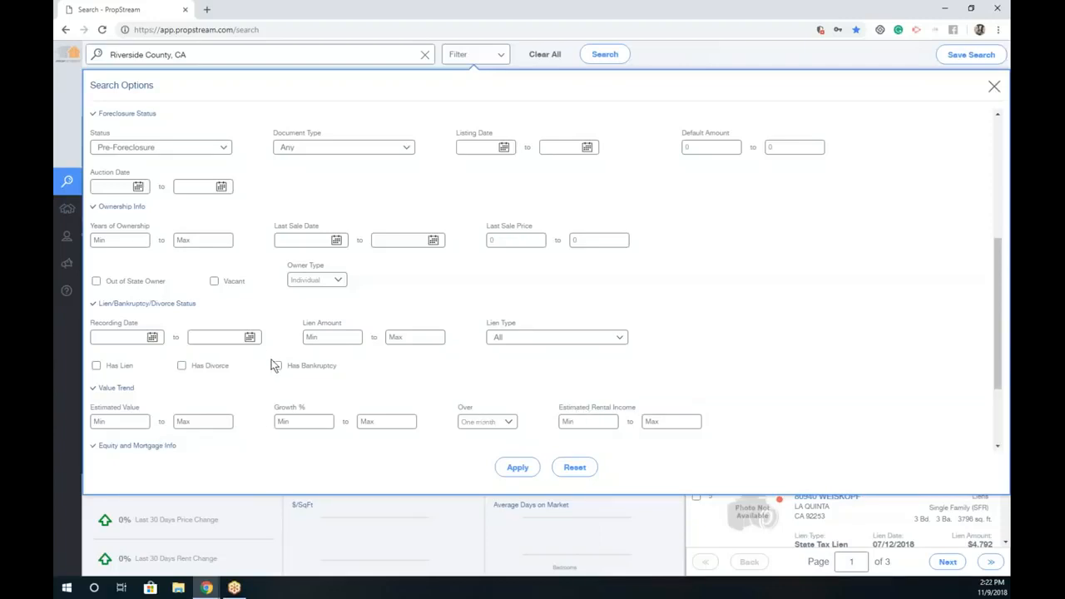
scroll(260, 394, "down", 1)
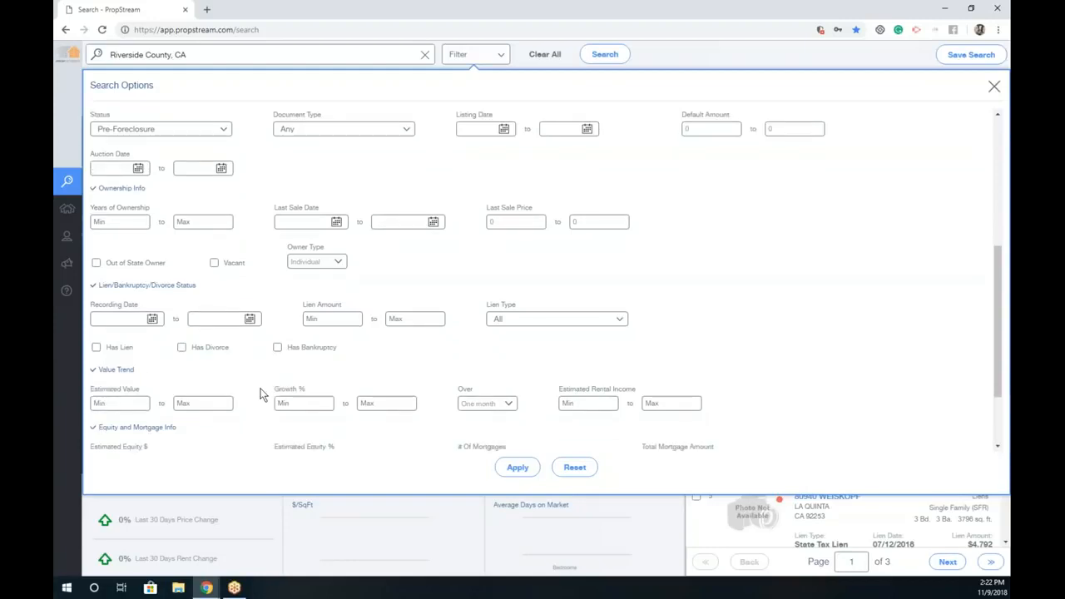
scroll(259, 395, "down", 1)
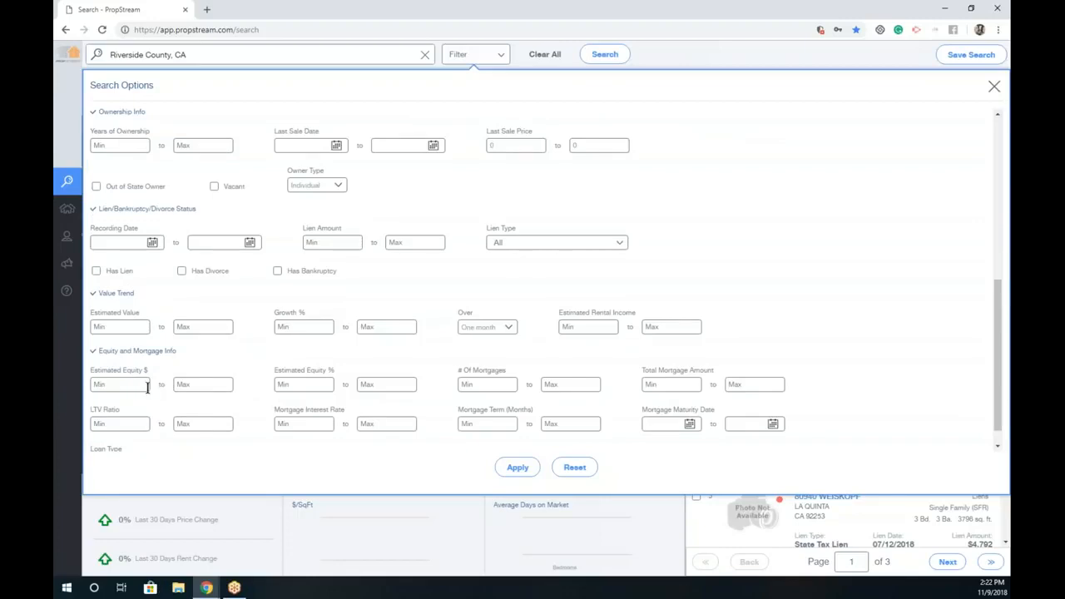
left_click(317, 383)
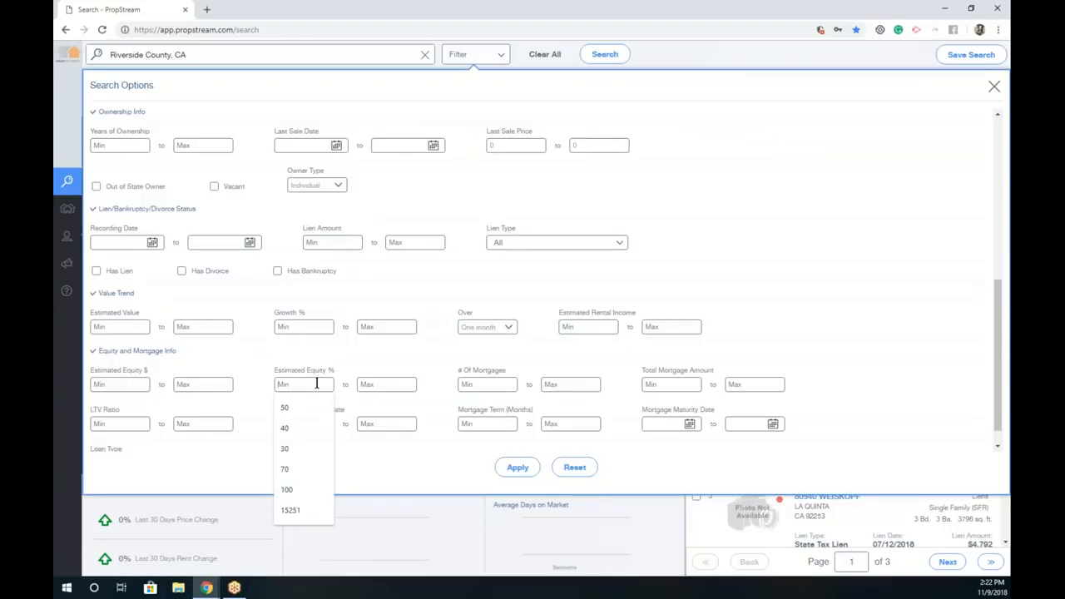
type("30")
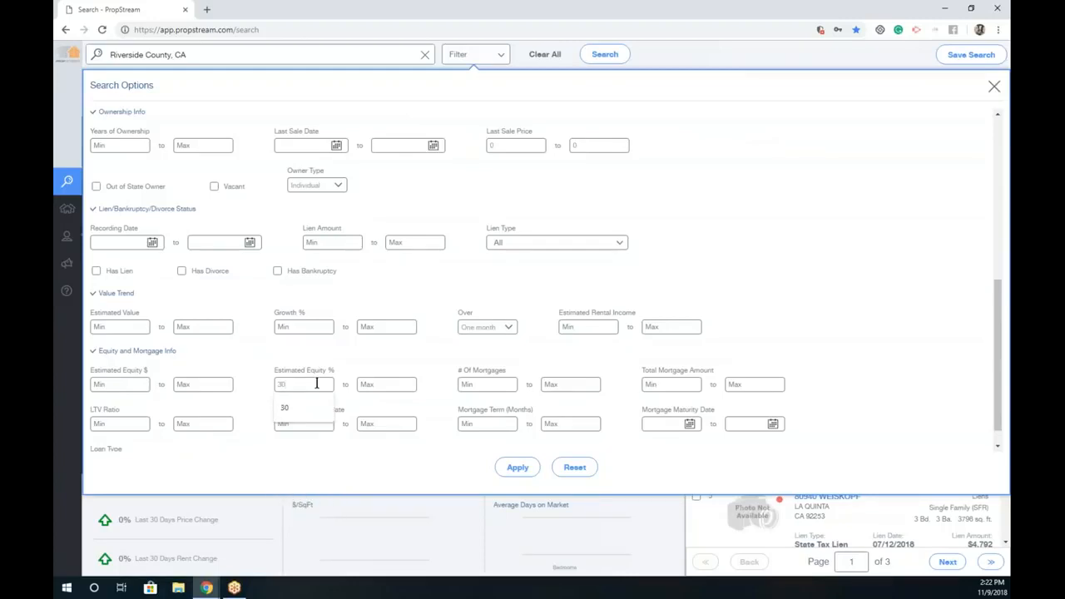
left_click(438, 350)
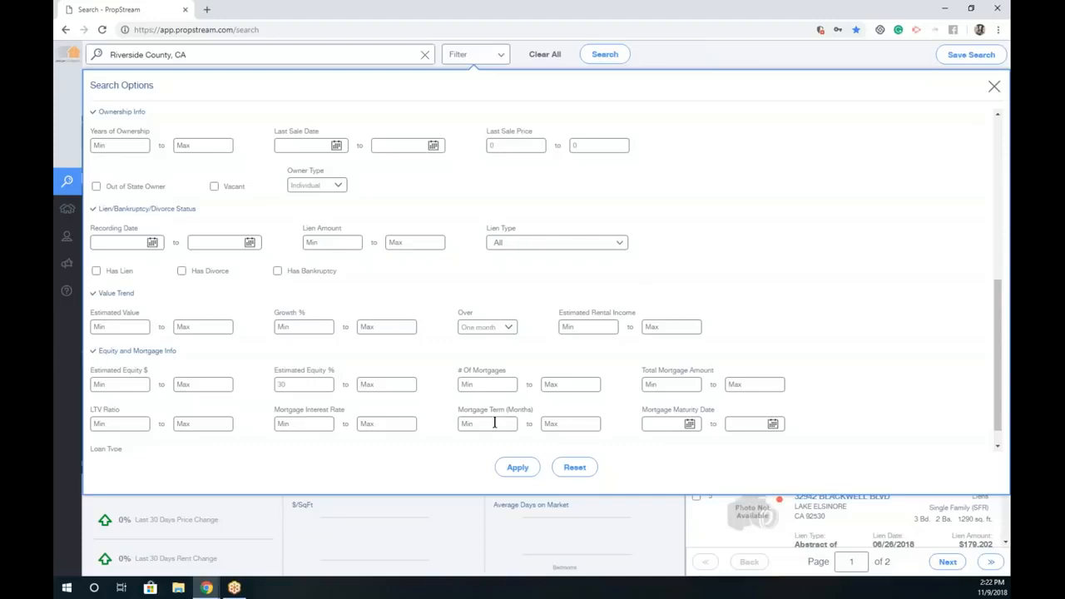
scroll(459, 414, "down", 1)
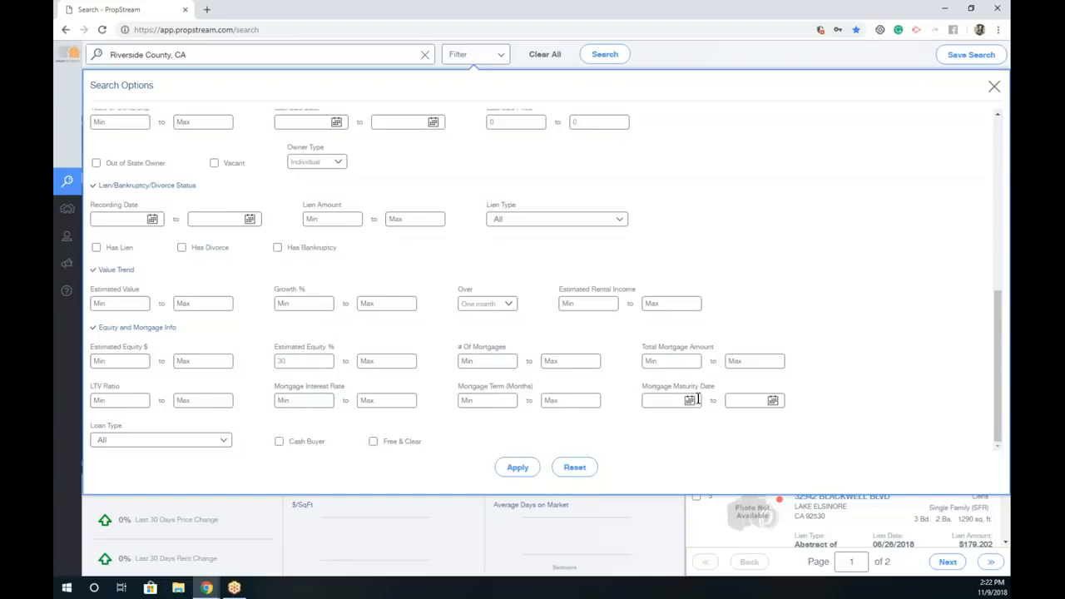
left_click(222, 440)
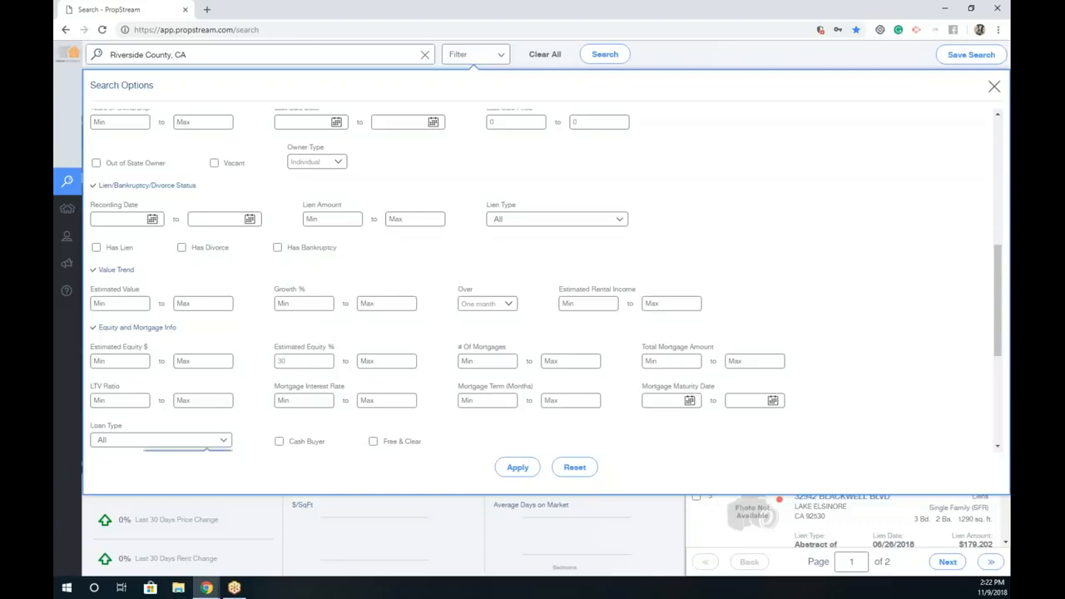
scroll(262, 350, "down", 5)
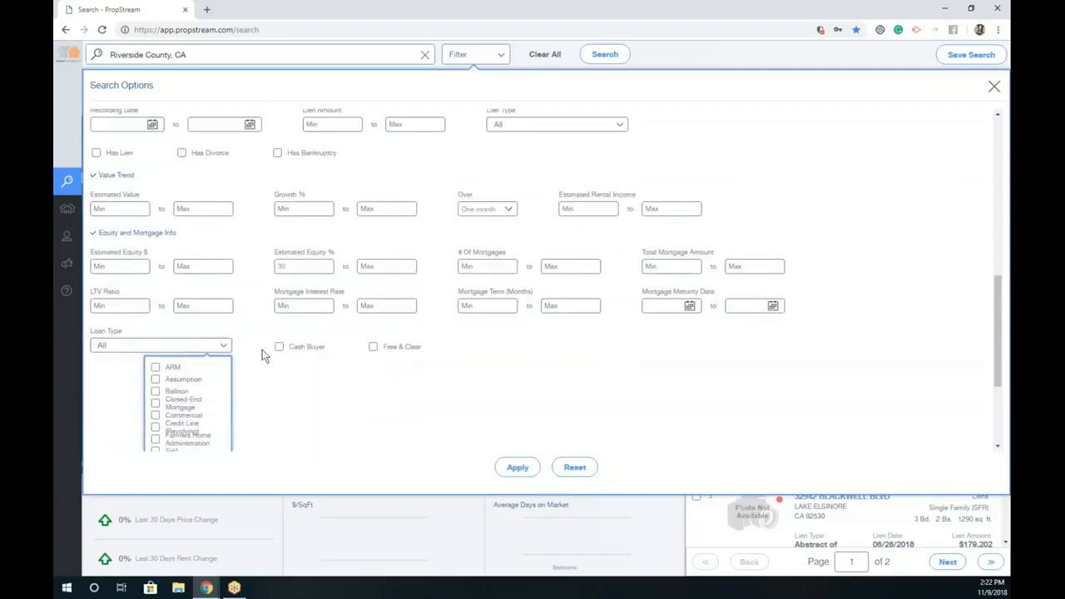
left_click(217, 251)
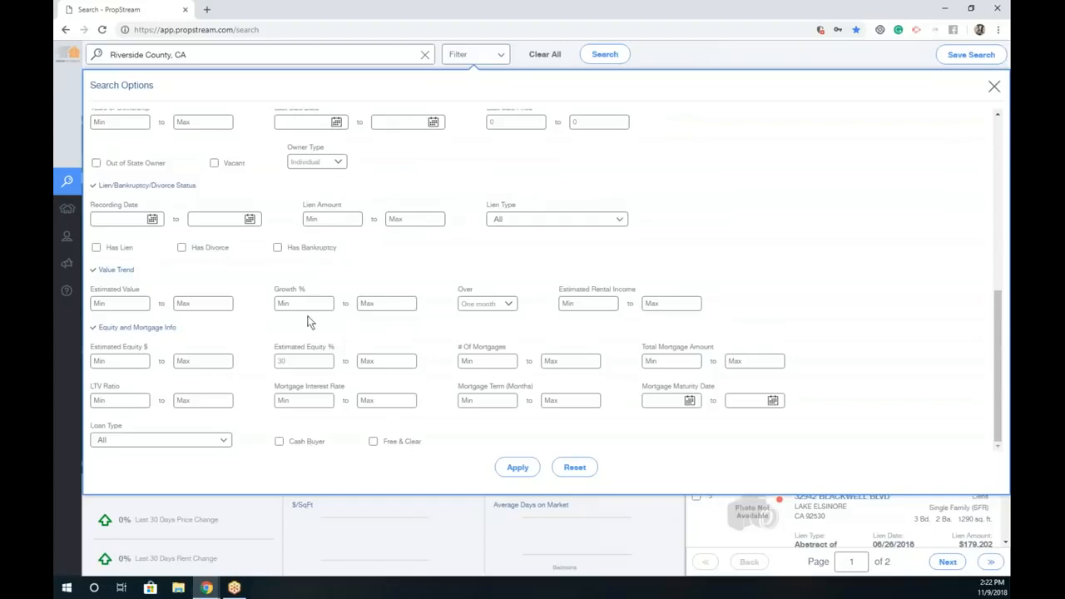
Step: Keep Liens as the list type and apply the filters, narrowing results to 18 properties
scroll(454, 250, "up", 5)
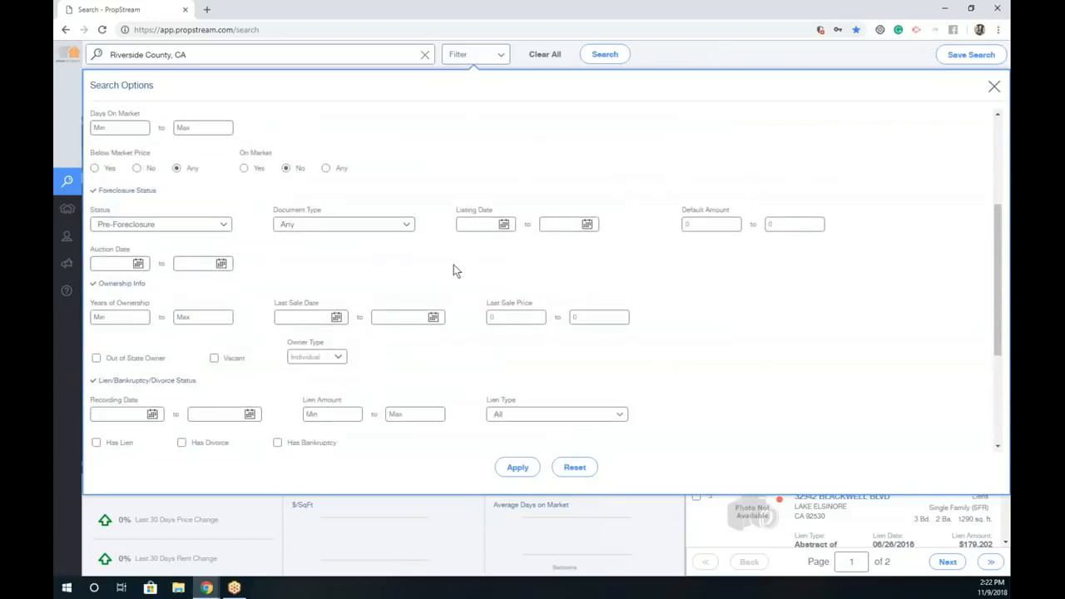
scroll(454, 270, "up", 1)
scroll(453, 264, "up", 2)
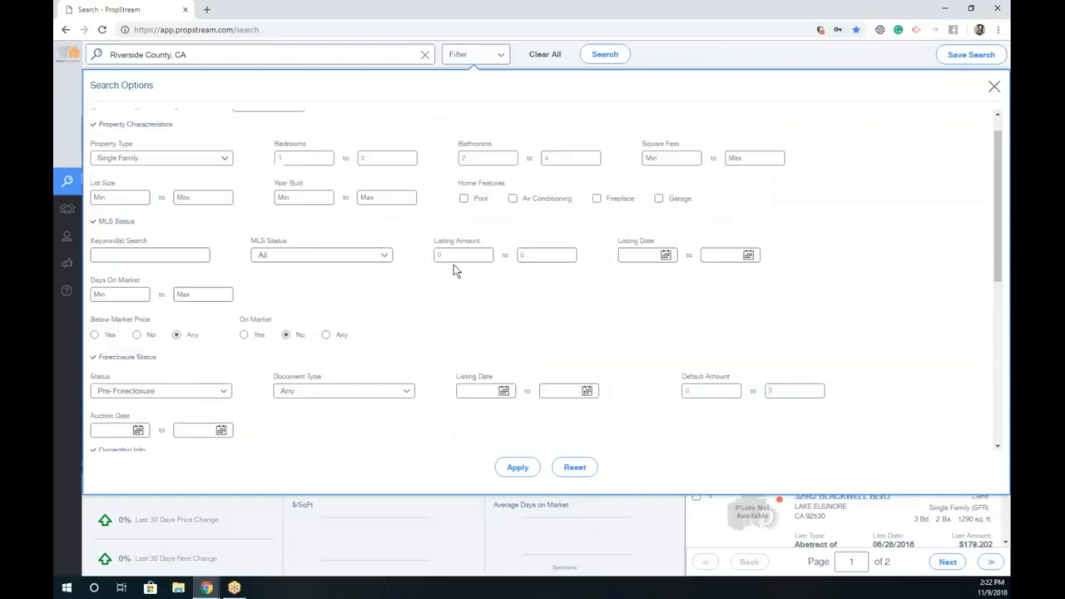
left_click(285, 138)
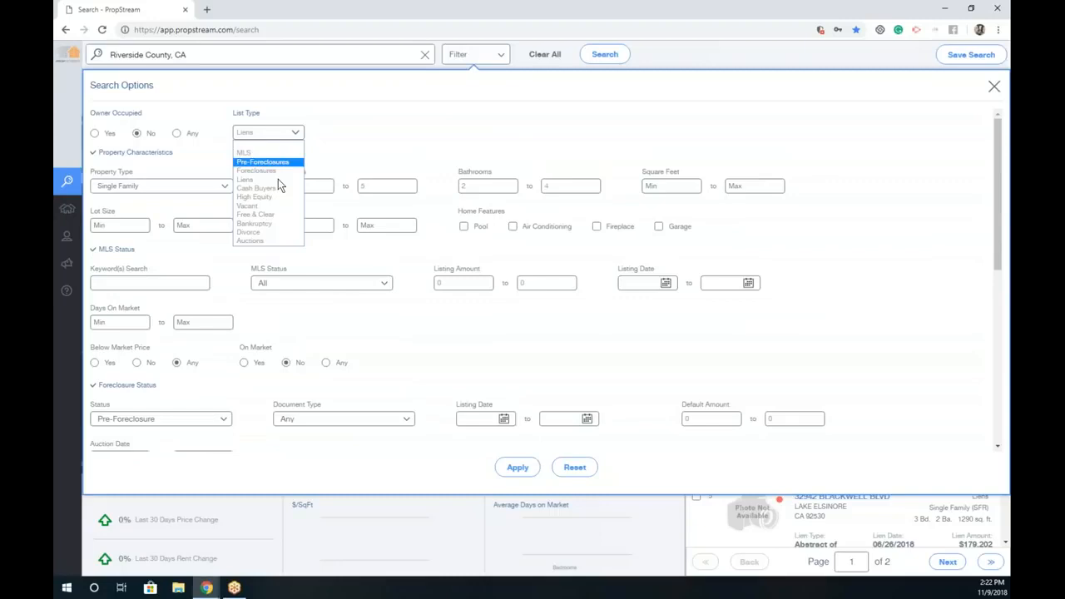
left_click(275, 180)
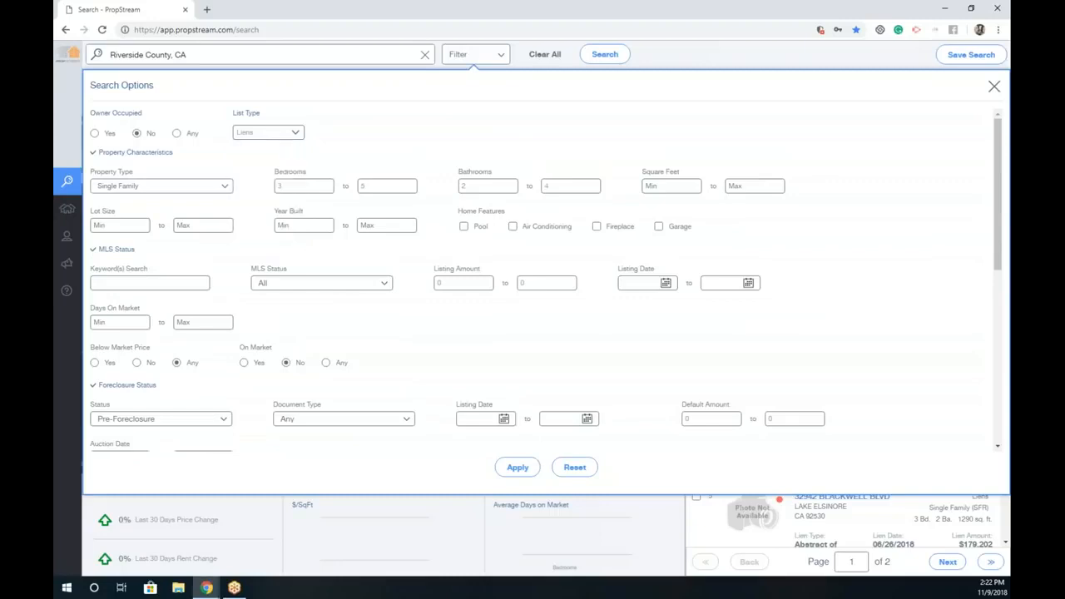
left_click(517, 466)
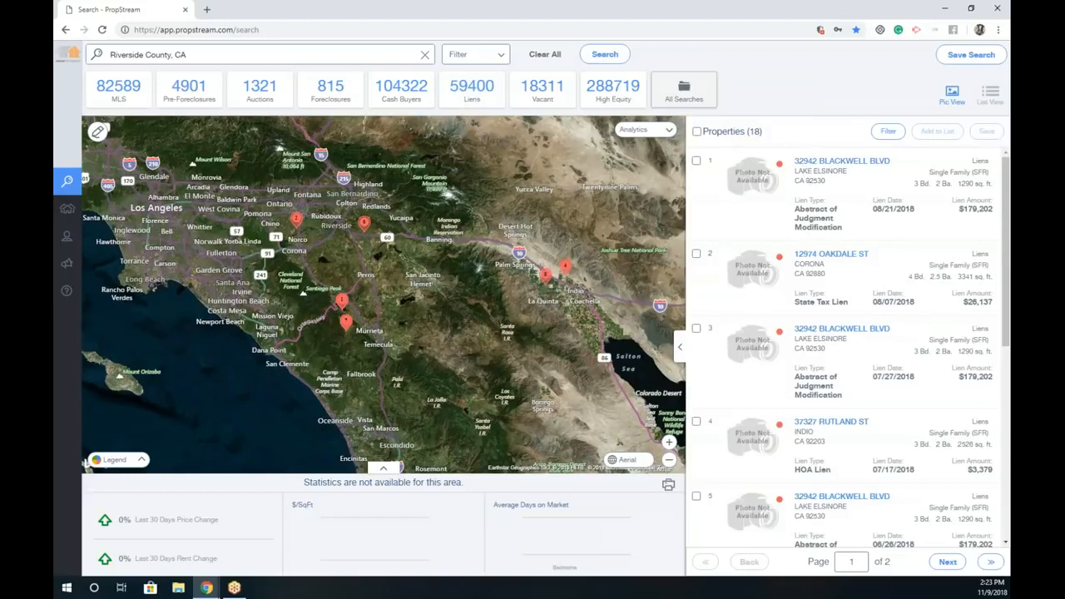
Step: Clear the minimum and maximum Bedrooms and Bathrooms fields and apply the filters
left_click(476, 54)
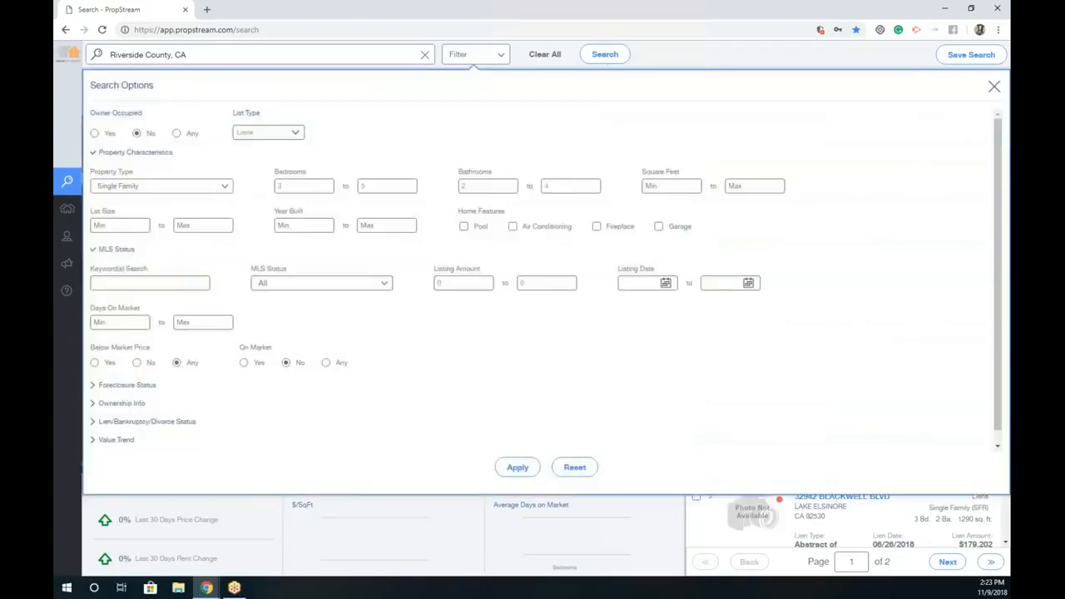
left_click(378, 186)
key("BackSpace")
left_click(324, 186)
key("BackSpace")
left_click(492, 186)
key("BackSpace")
left_click(594, 187)
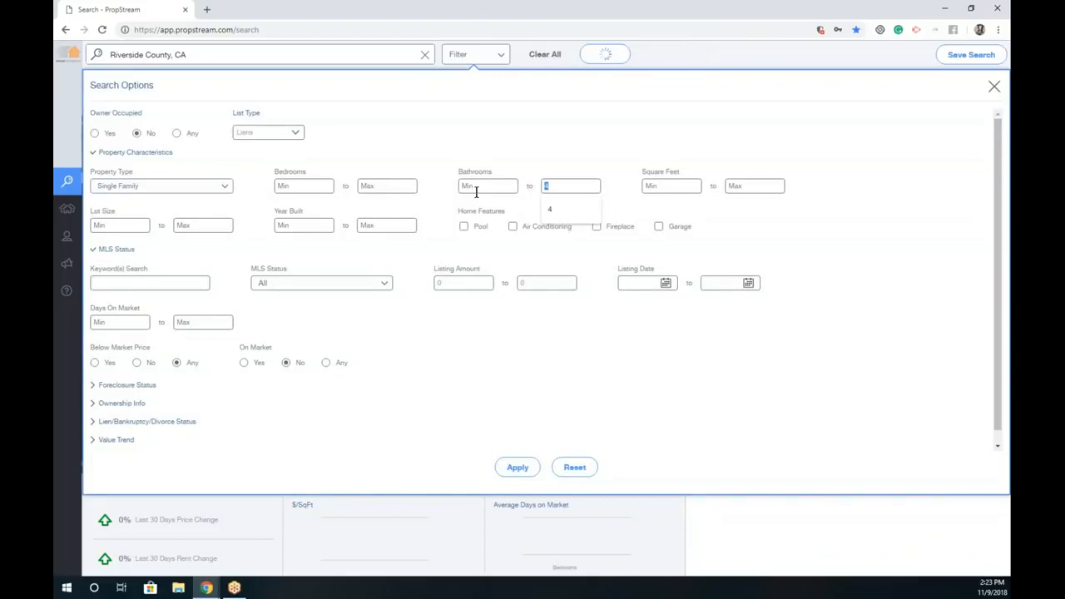
key("BackSpace")
scroll(250, 382, "down", 1)
left_click(145, 392)
scroll(338, 156, "down", 3)
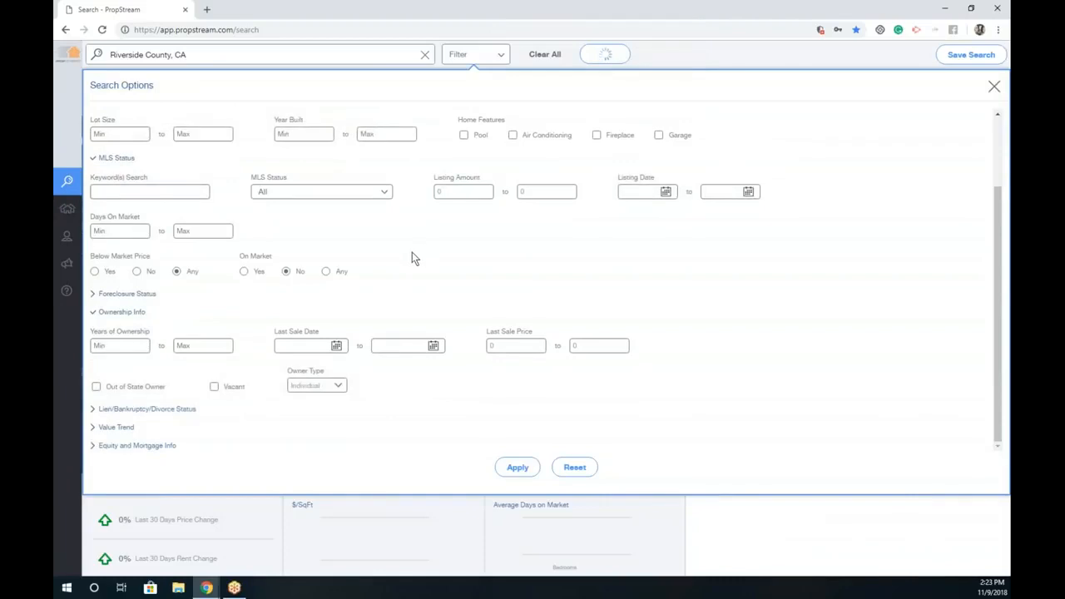
scroll(414, 333, "up", 5)
scroll(415, 392, "down", 5)
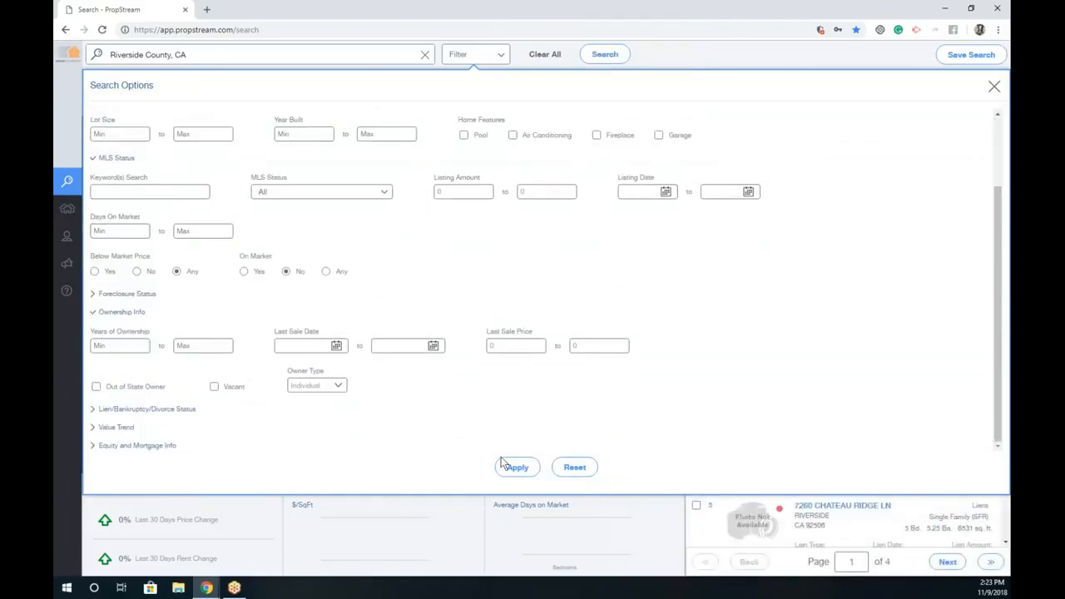
left_click(504, 466)
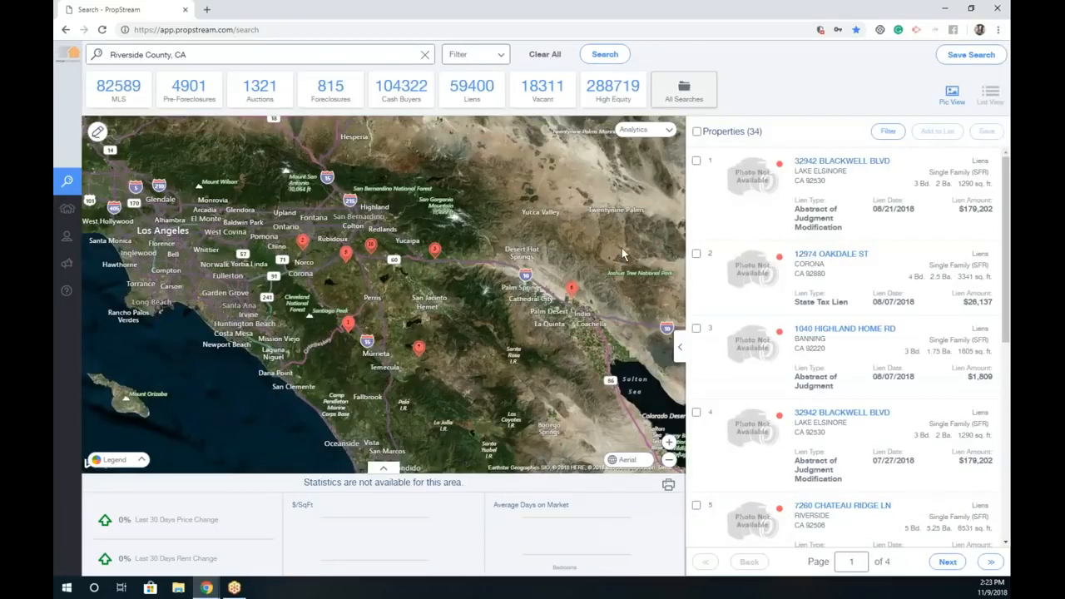
Step: Set Estimated Equity % minimum to 10 and Owner Occupied to Any, then apply
left_click(496, 62)
scroll(249, 366, "down", 1)
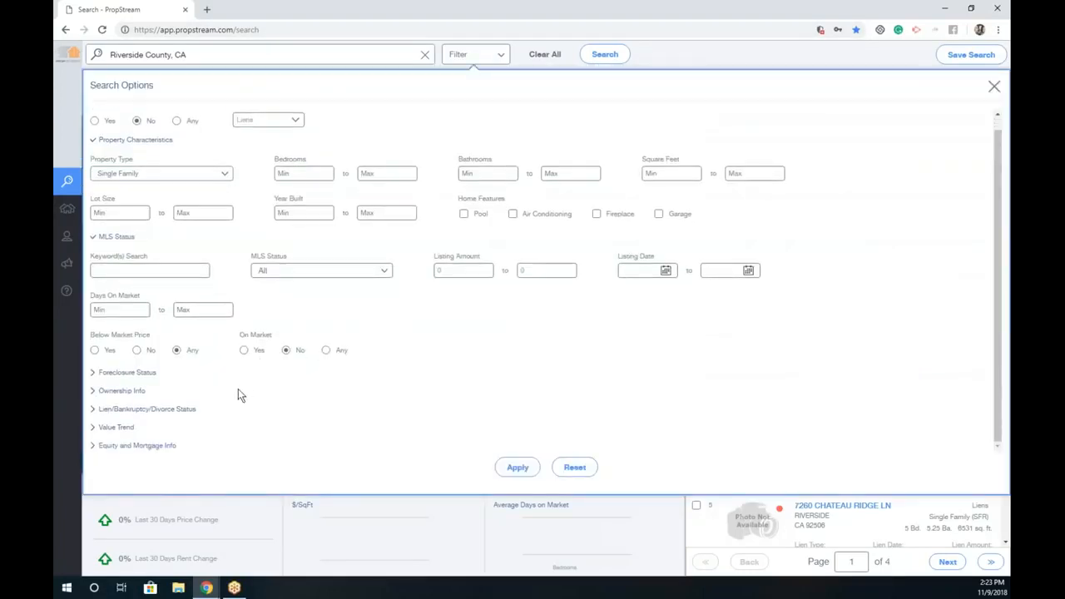
left_click(151, 448)
scroll(282, 405, "down", 2)
left_click(293, 384)
type("10")
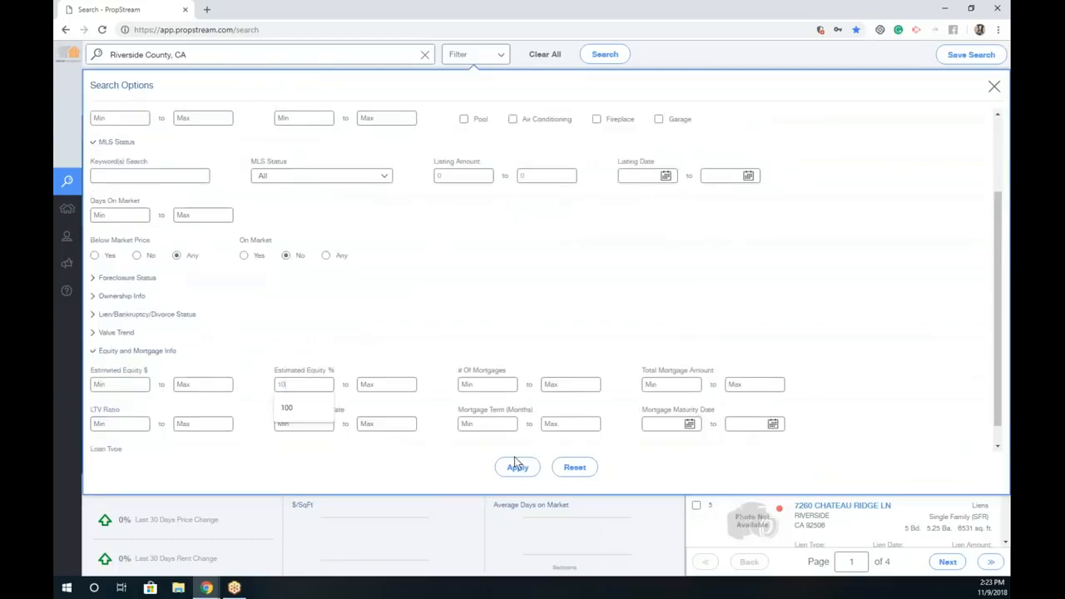
left_click(122, 298)
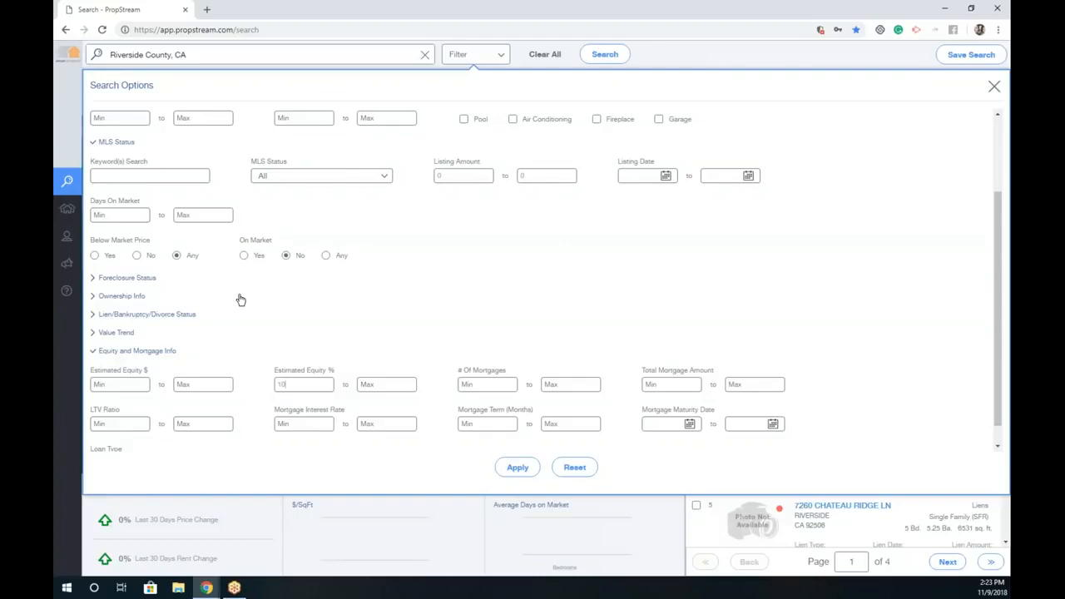
scroll(244, 310, "down", 2)
scroll(245, 267, "up", 4)
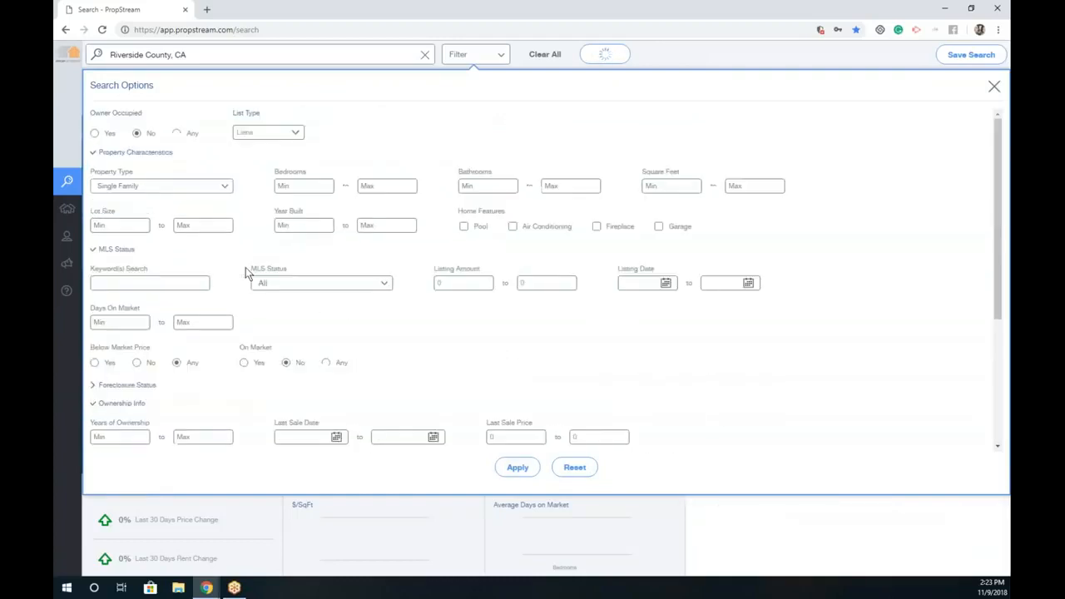
left_click(177, 132)
left_click(518, 467)
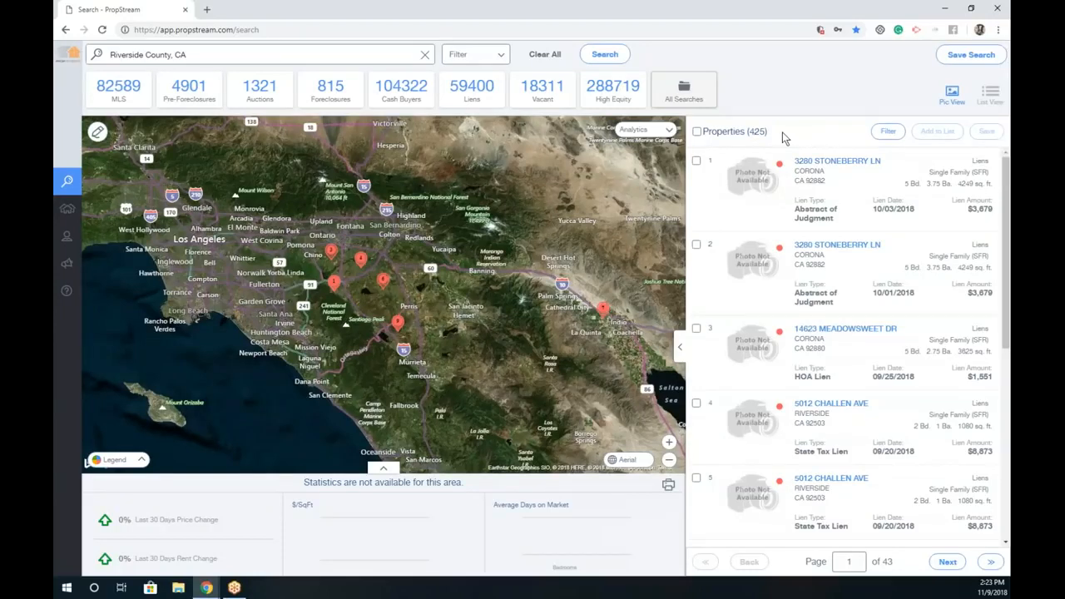
Step: Reapply the filters and start a saved search 'Riverside Liens' with details 'SF 10% equity Lien + Preforeclosures'
left_click(455, 57)
left_click(517, 467)
left_click(971, 54)
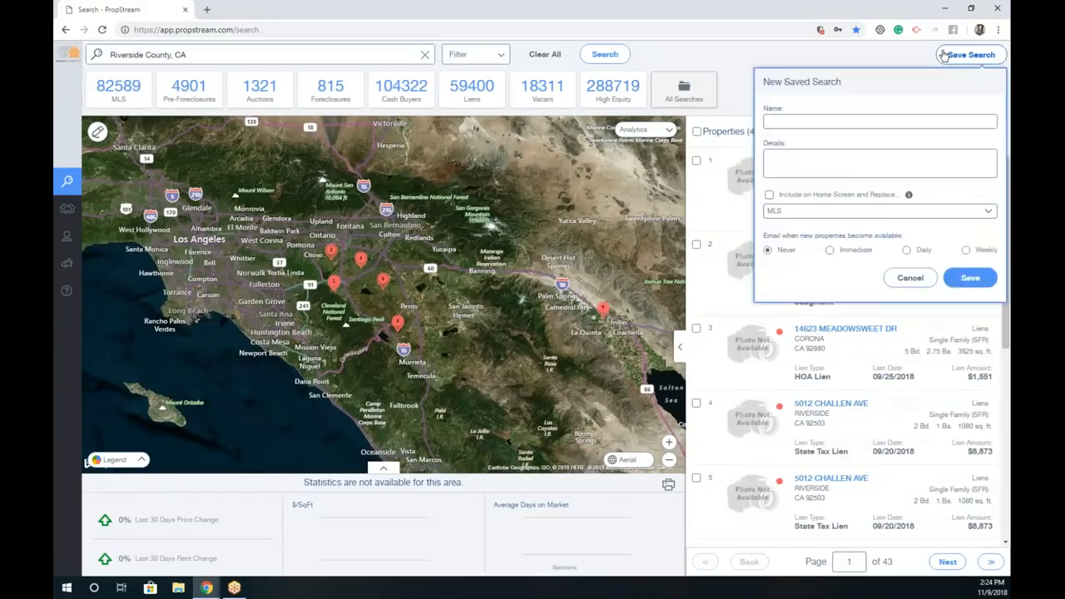
left_click(865, 123)
type("Ri")
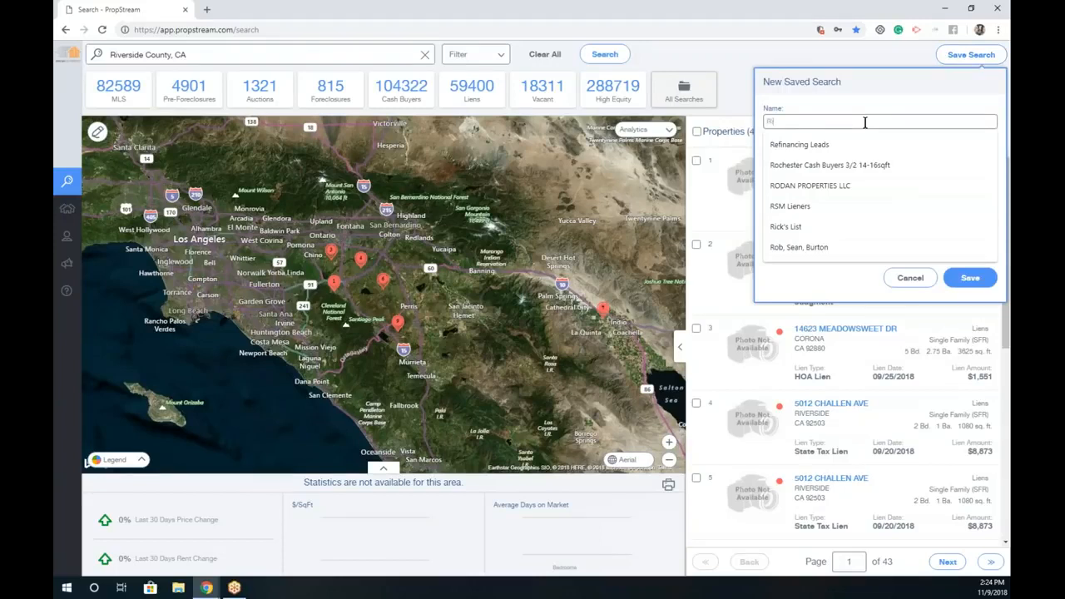
type("verside Liens")
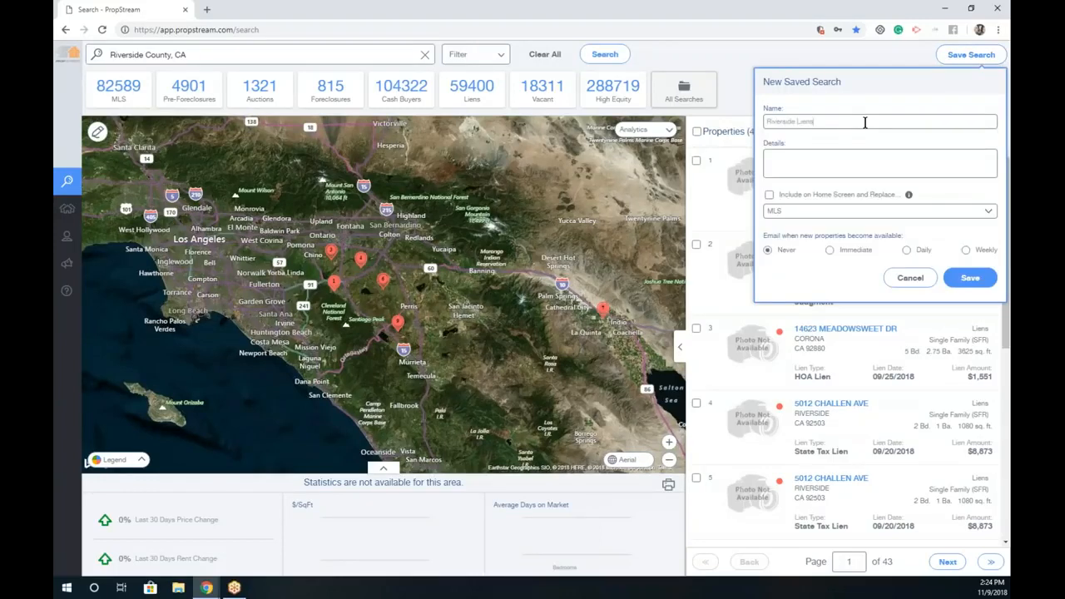
key("Tab")
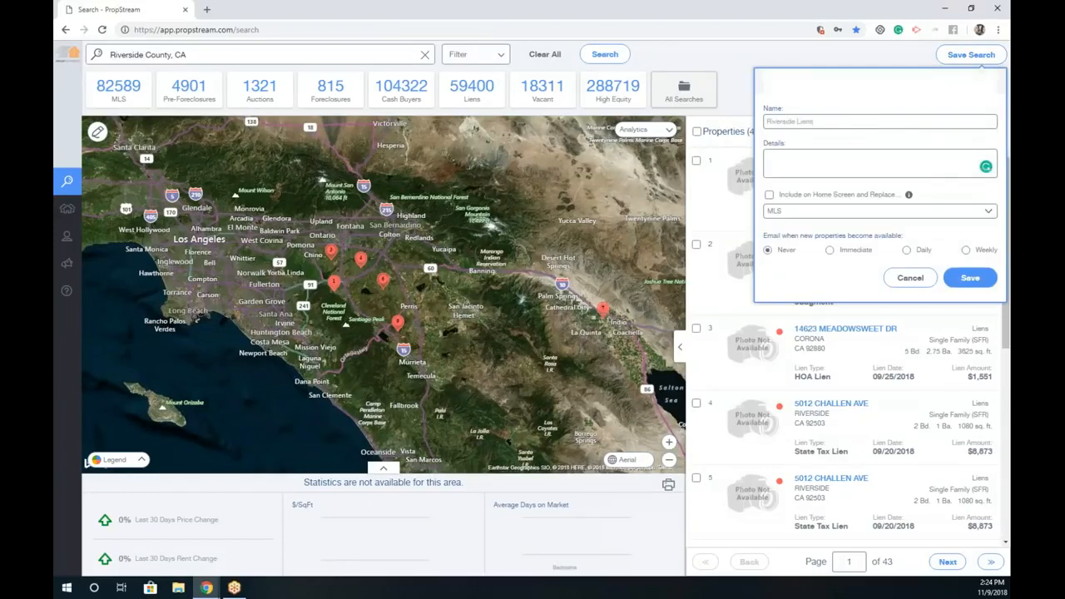
type("SF")
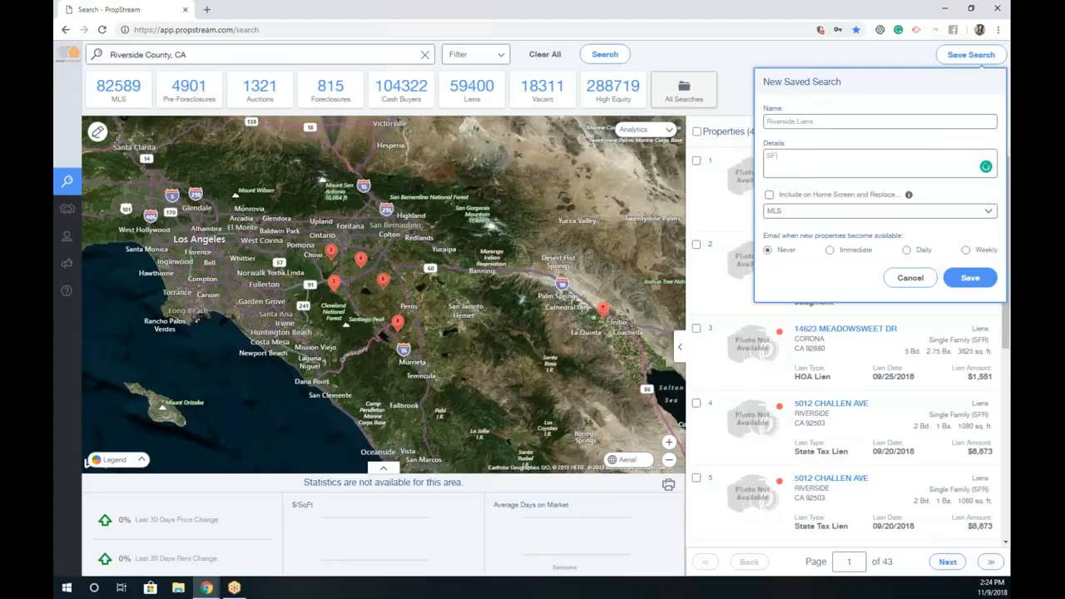
type(" 10% equity Lien =")
type(" Preforeclosures")
Step: Try Include on Home Screen with the MLS tile to replace, then turn it back off
left_click(781, 198)
left_click(802, 212)
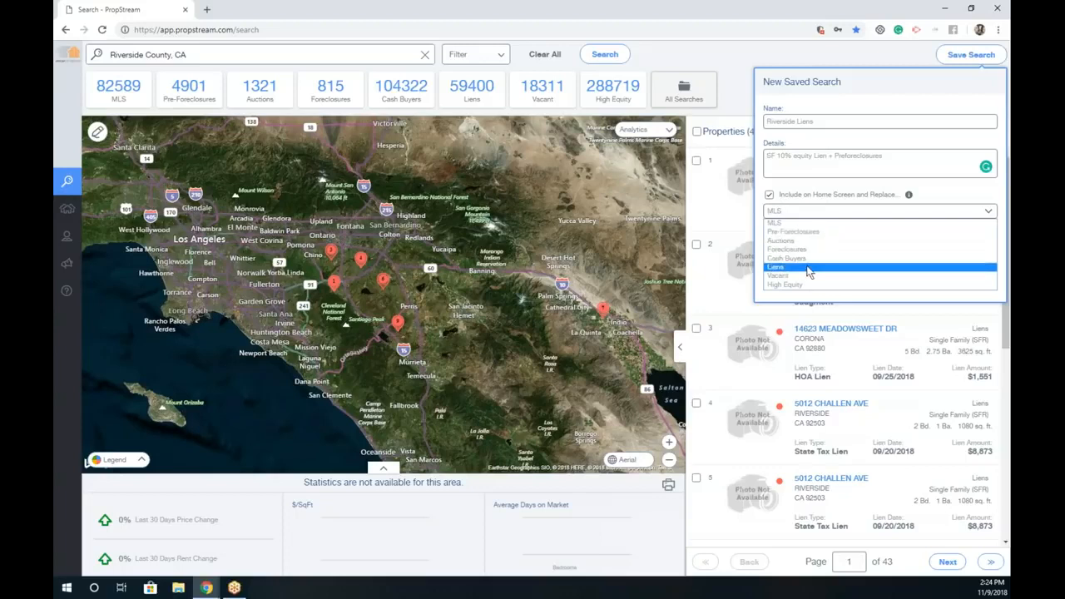
left_click(782, 198)
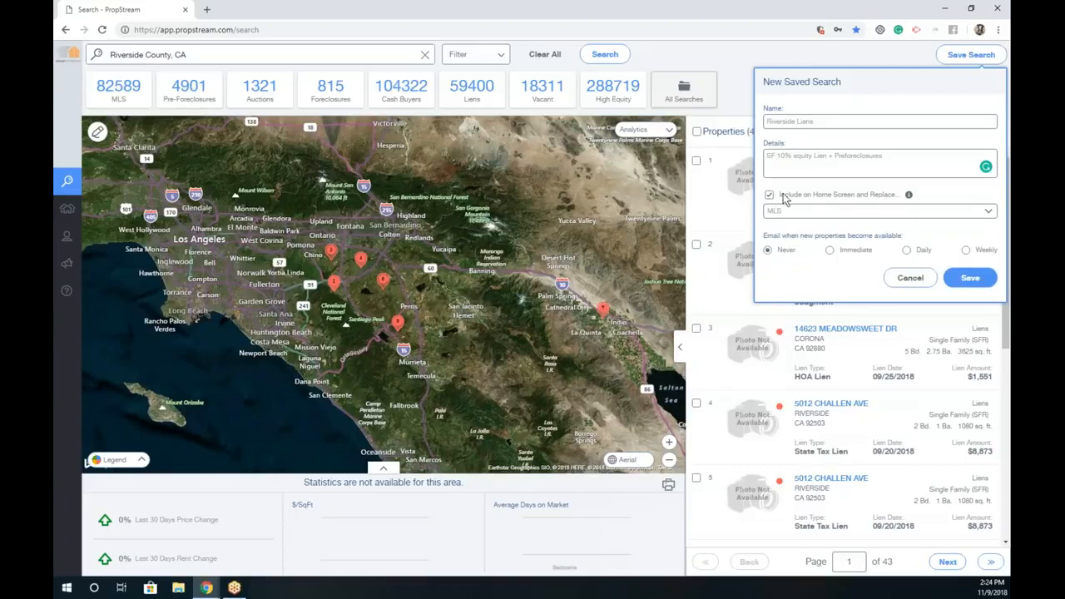
left_click(769, 194)
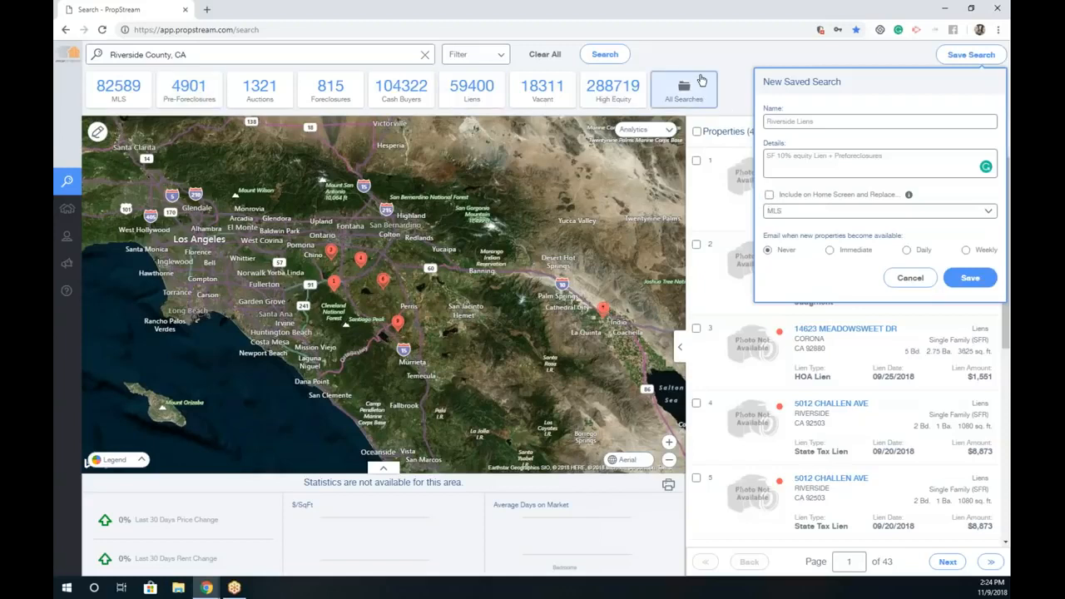
Step: Browse all saved searches, then start and cancel a new saved search
left_click(701, 80)
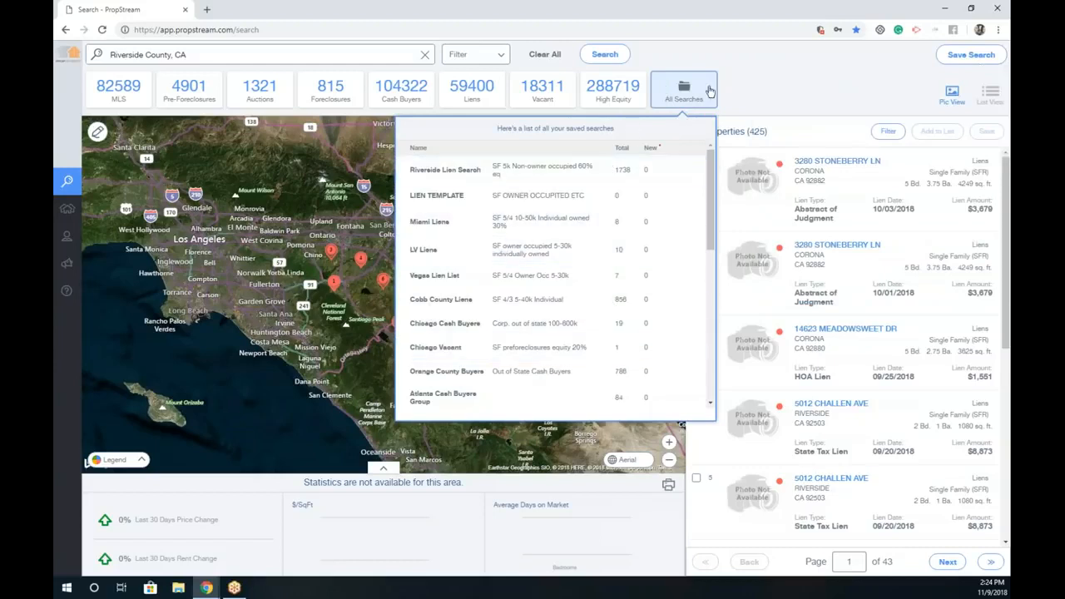
left_click(965, 54)
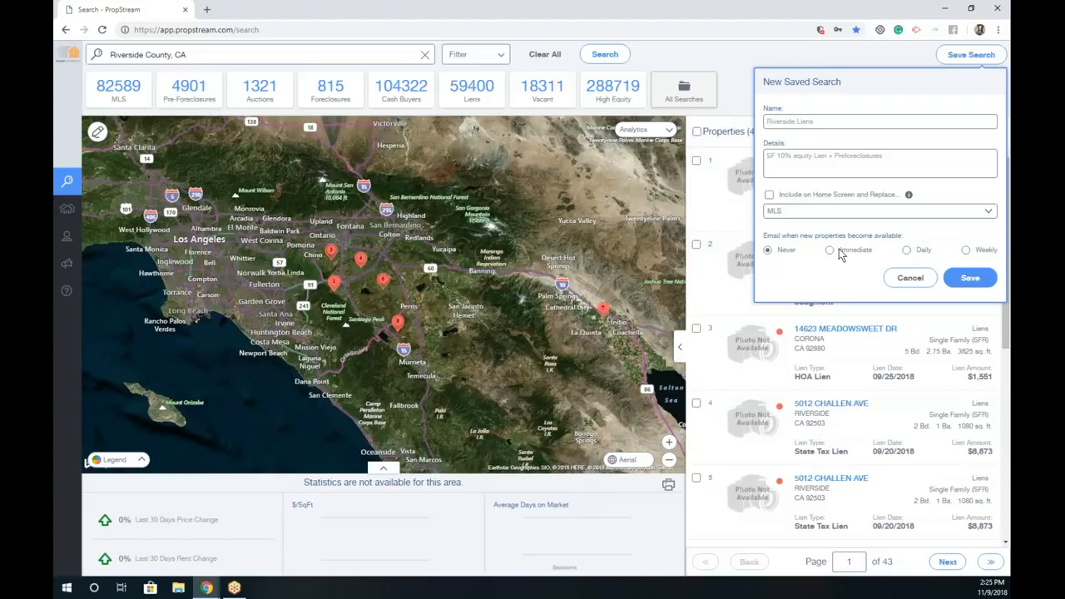
left_click(910, 277)
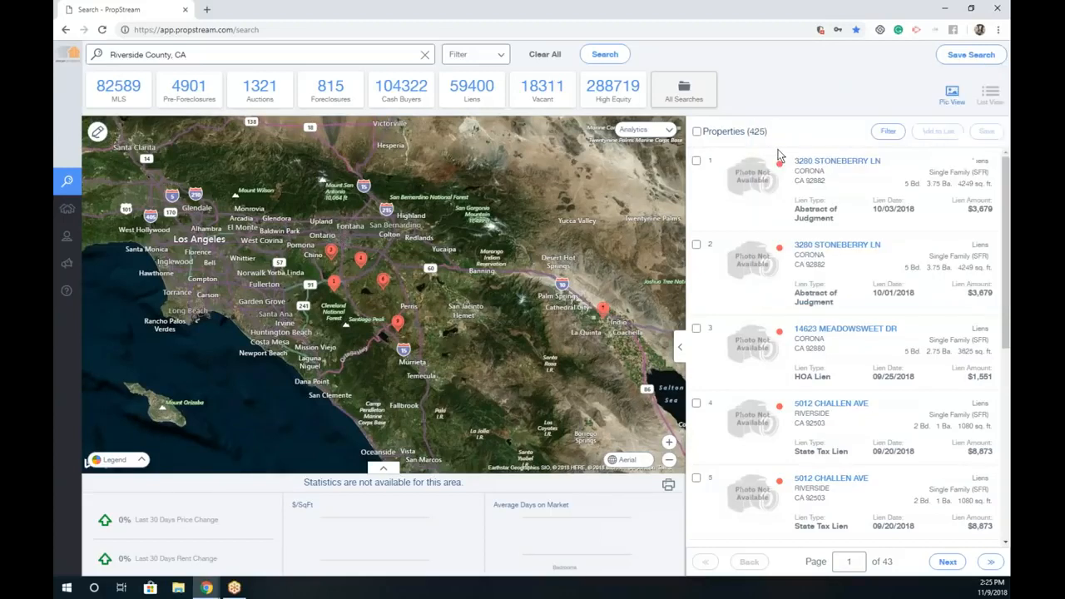
Step: Save Riverside Liens with email alerts switched from Immediate back to Never
left_click(942, 53)
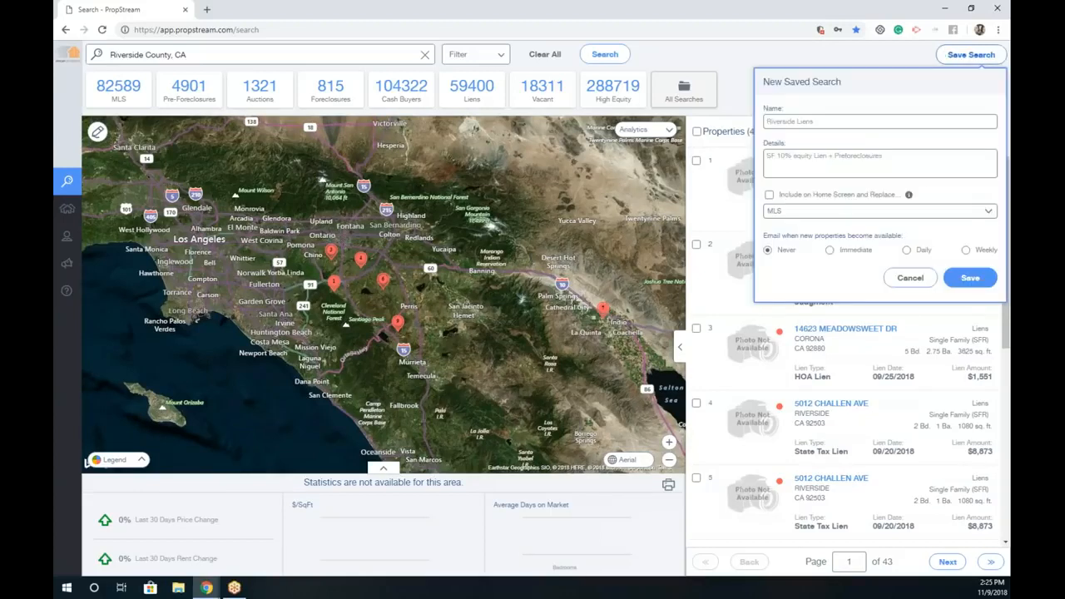
left_click(865, 251)
left_click(962, 285)
left_click(792, 251)
left_click(963, 281)
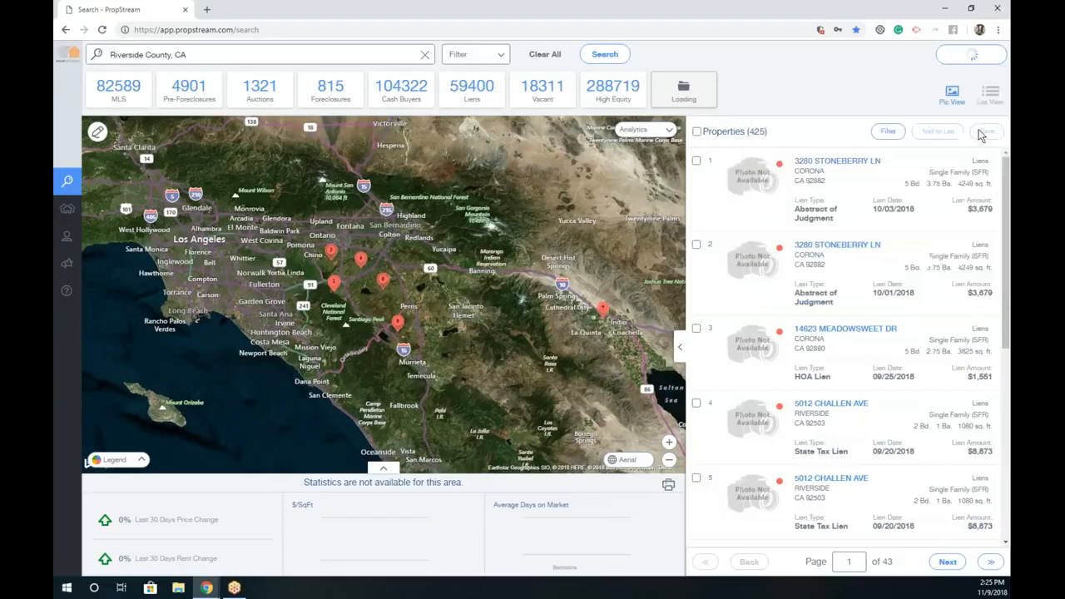
left_click(649, 96)
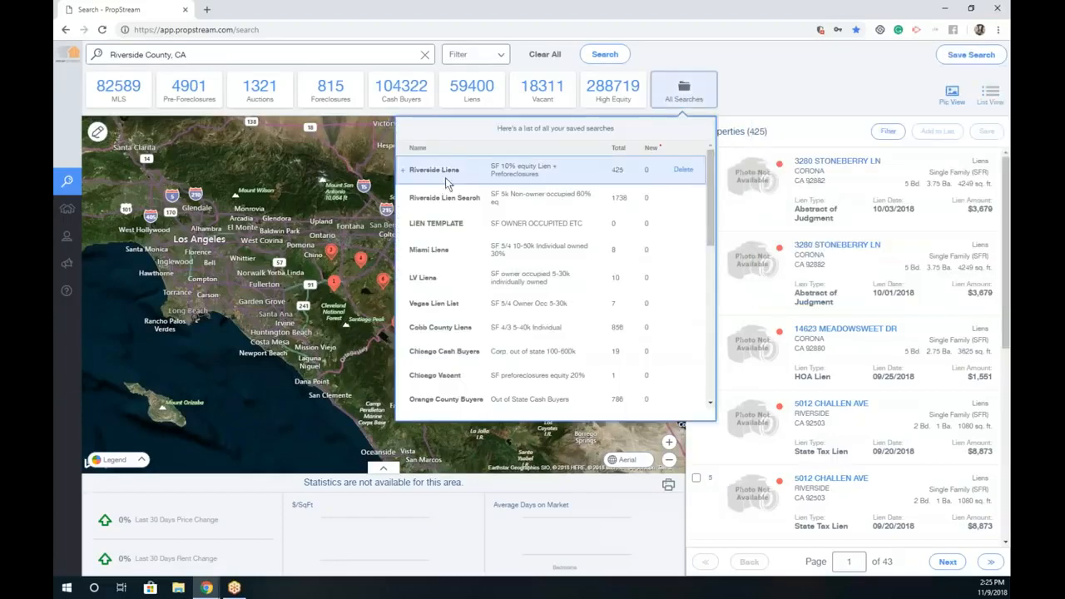
Step: Clear All the current search, then pick Riverside Liens from All Searches to reload it
left_click(544, 55)
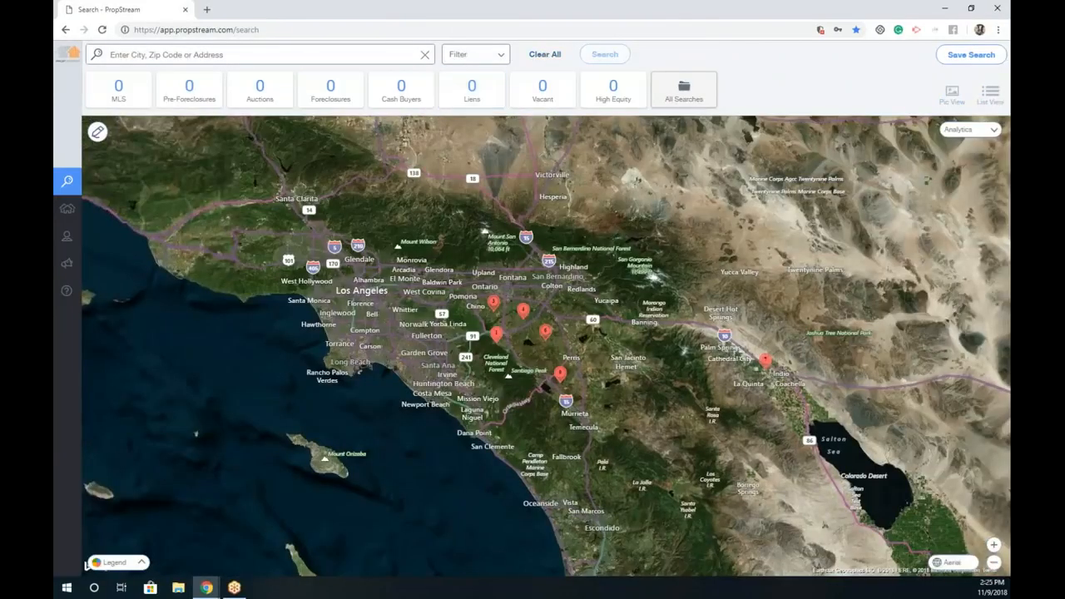
left_click(331, 56)
left_click(696, 93)
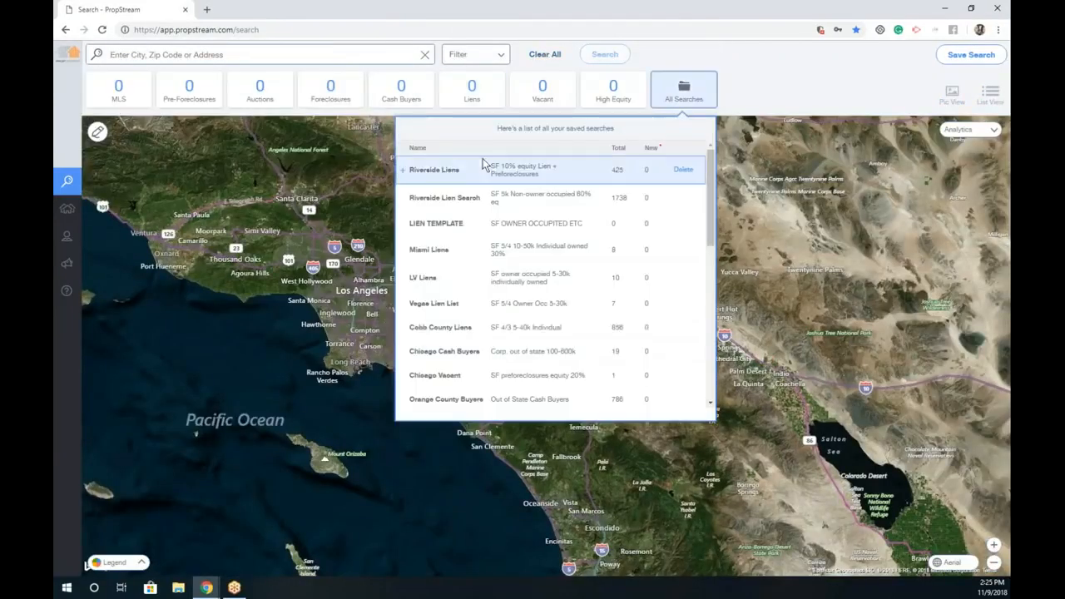
left_click(703, 107)
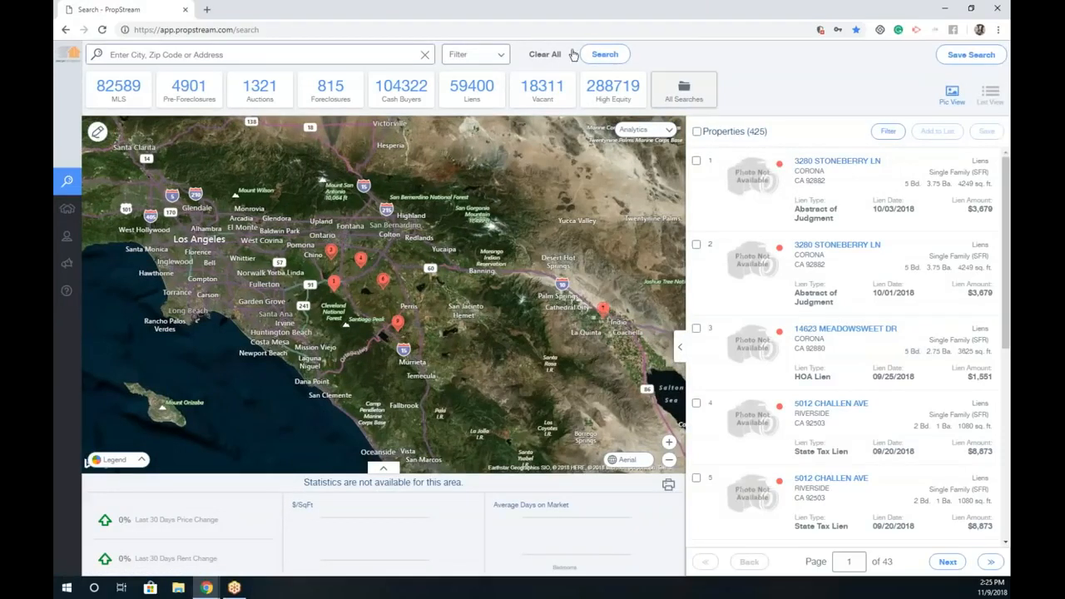
Step: Reset the filters, then set List Type to Cash Buyers and Property Type to Single Family
left_click(502, 56)
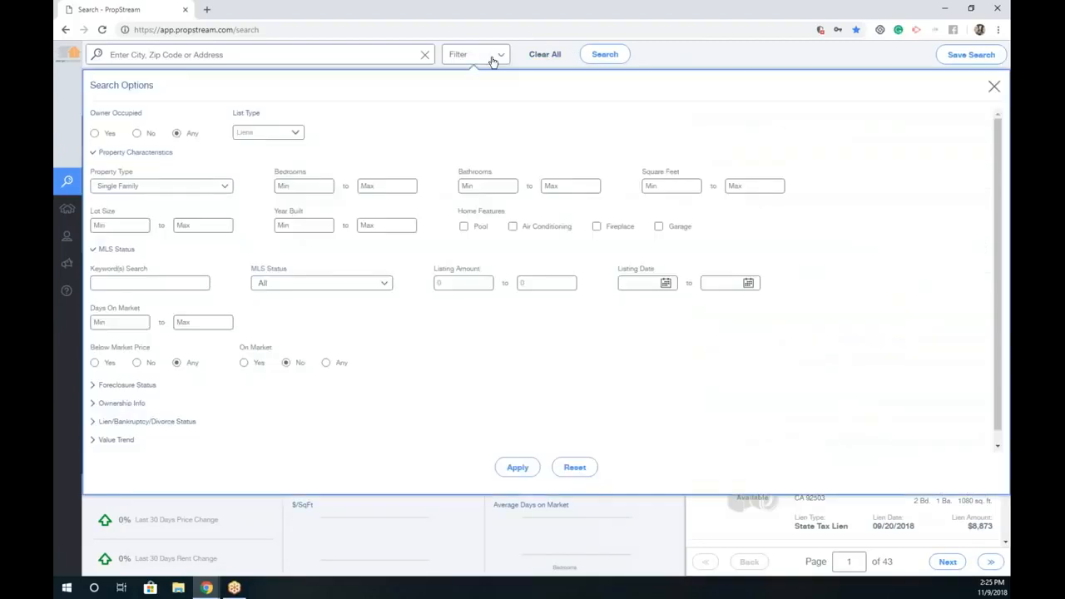
left_click(586, 467)
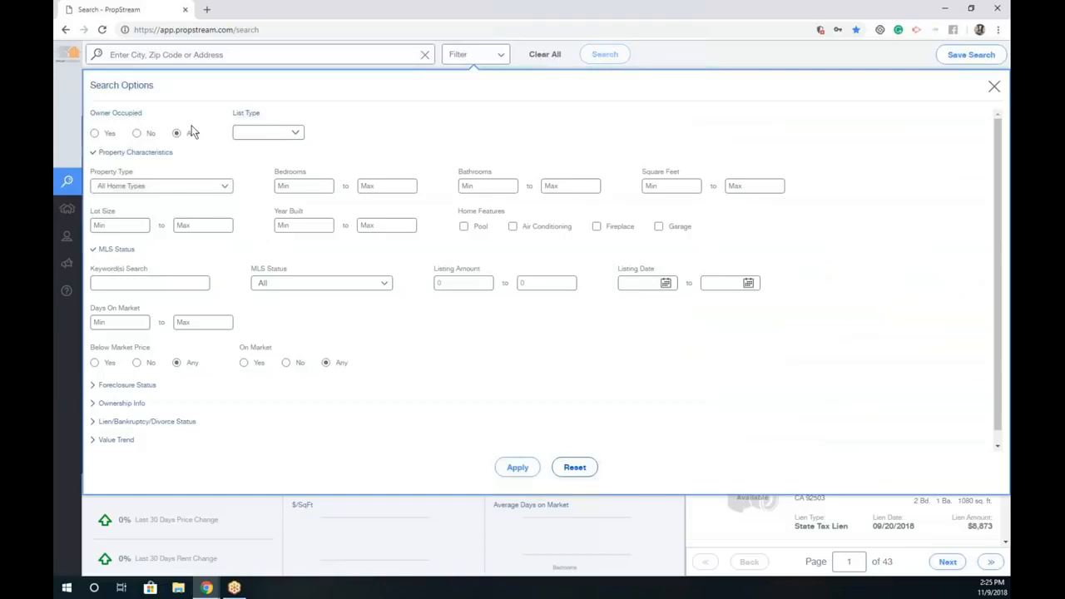
left_click(258, 133)
left_click(263, 188)
left_click(166, 189)
left_click(186, 208)
left_click(418, 362)
Step: Set Owner Type to Corporate and apply for Riverside County, yielding 4399 results
left_click(103, 404)
scroll(328, 397, "down", 1)
left_click(328, 390)
left_click(326, 395)
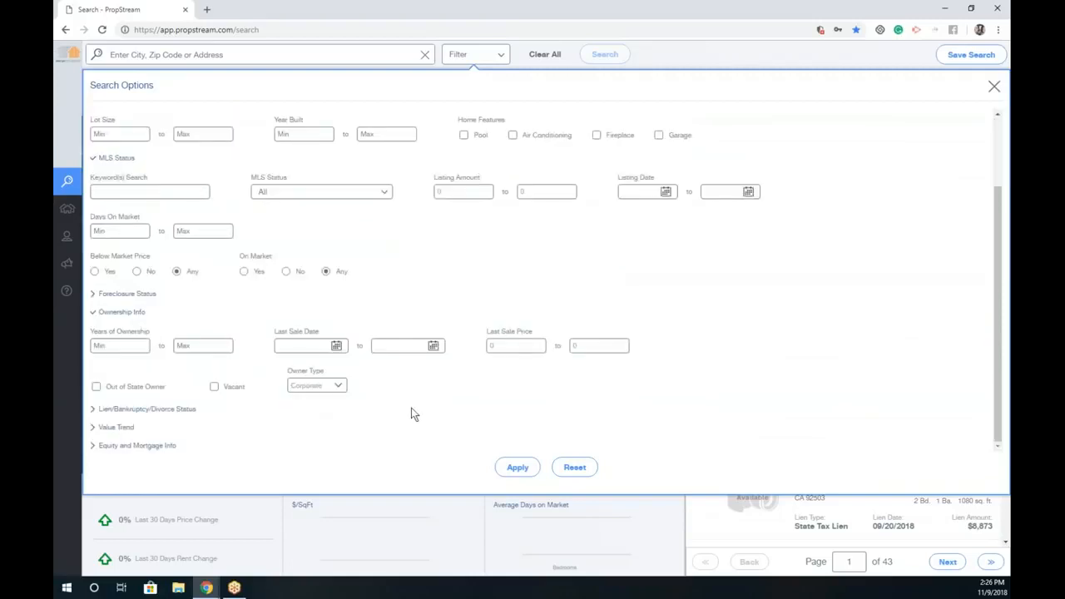
left_click(517, 467)
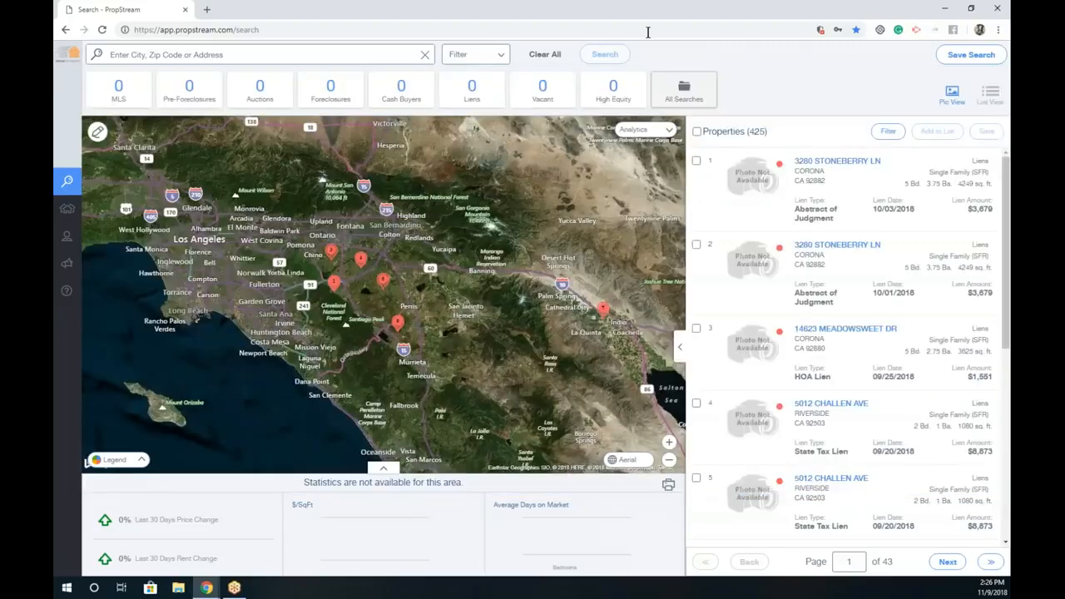
left_click(305, 55)
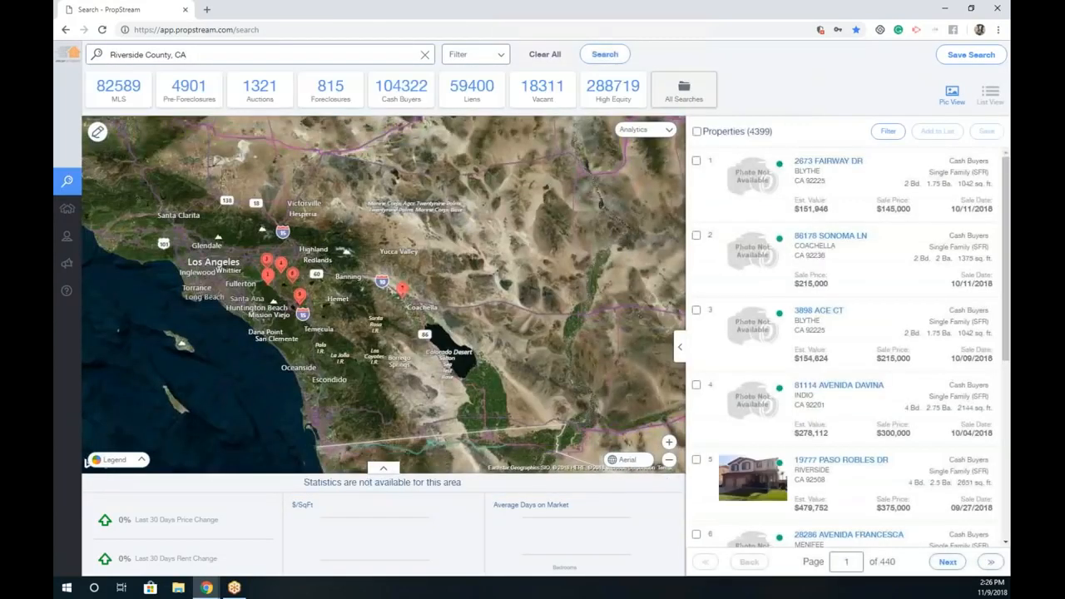
left_click(475, 54)
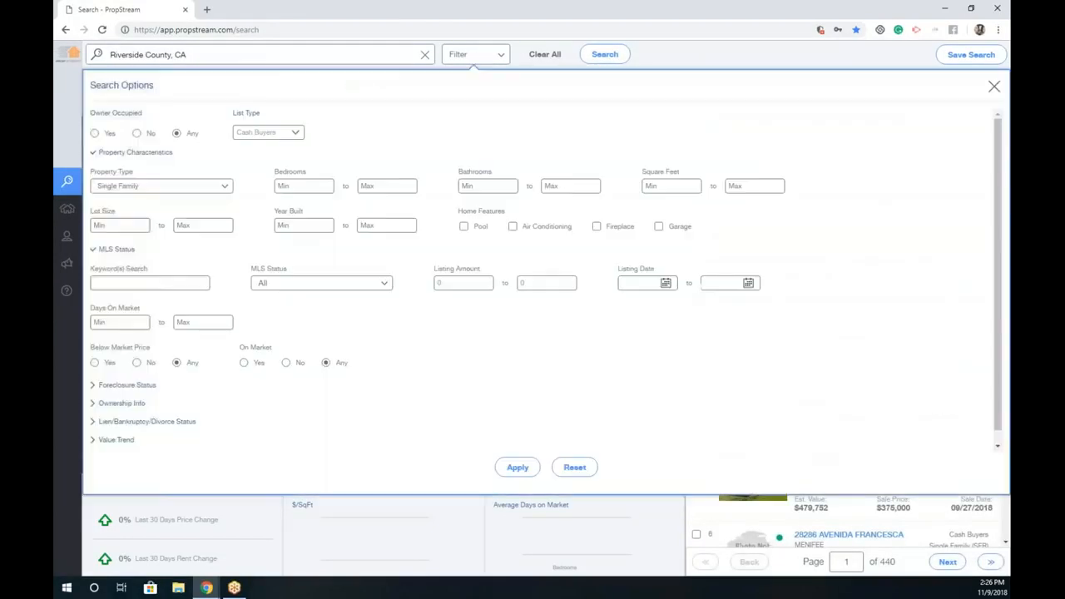
left_click(514, 467)
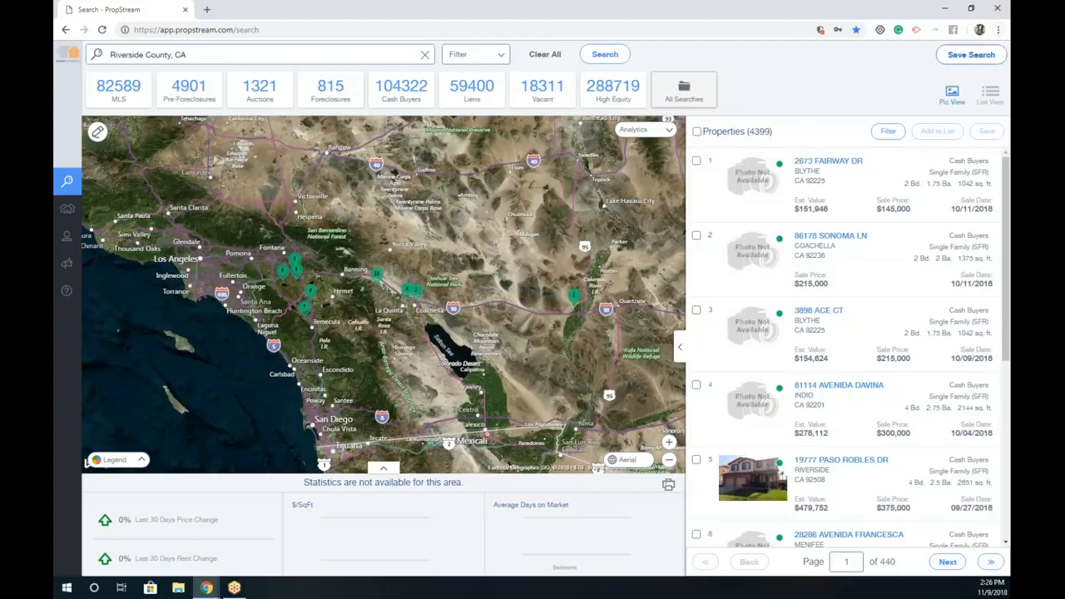
Step: Dismiss the new saved-search form and reload the saved Riverside Liens search with its 425 liens
left_click(970, 54)
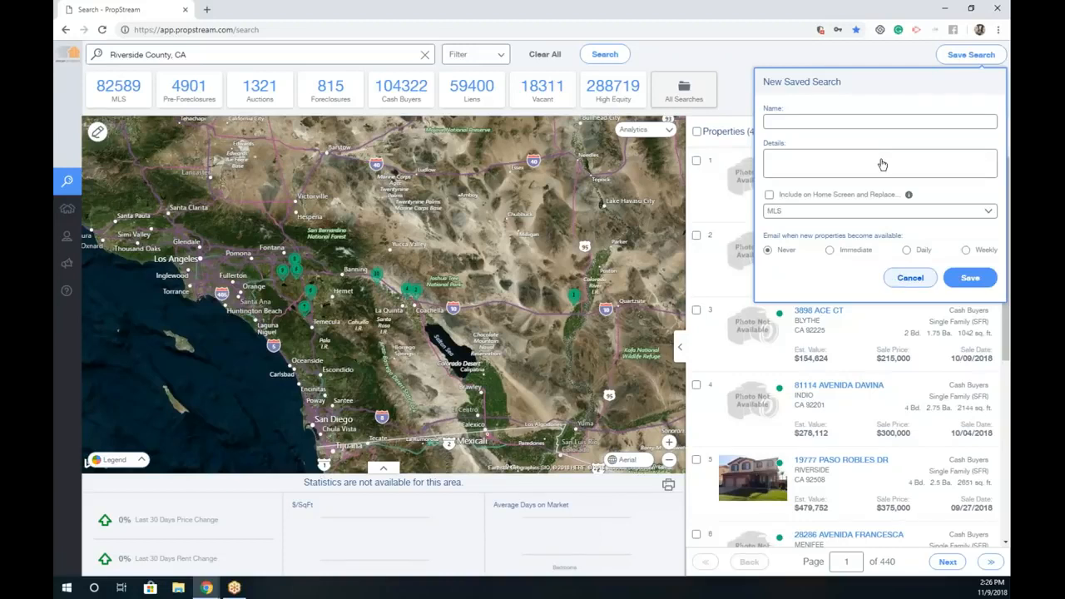
key("Escape")
left_click(670, 89)
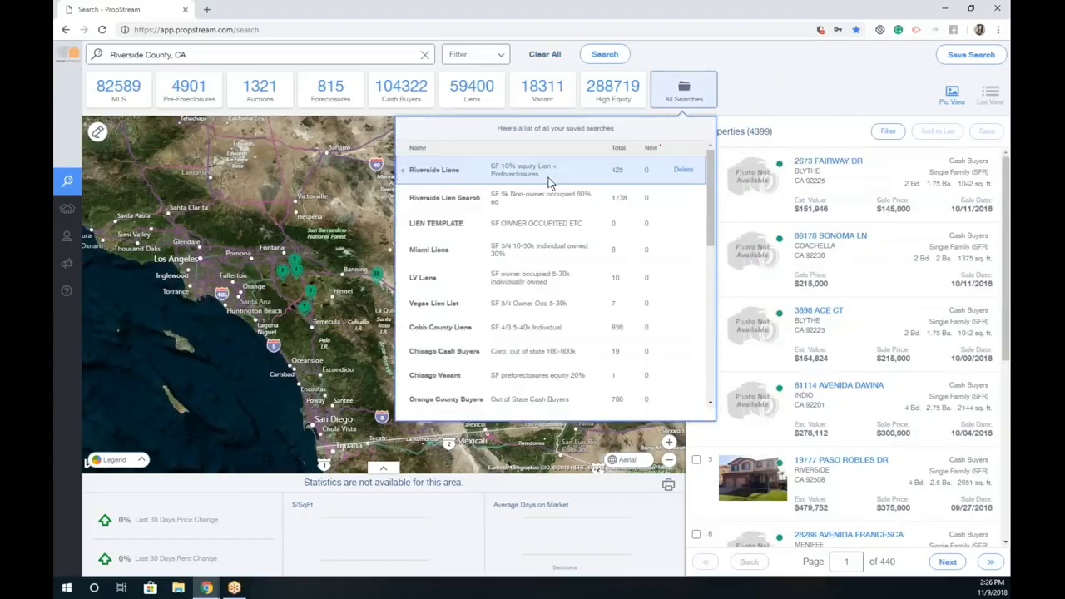
left_click(573, 174)
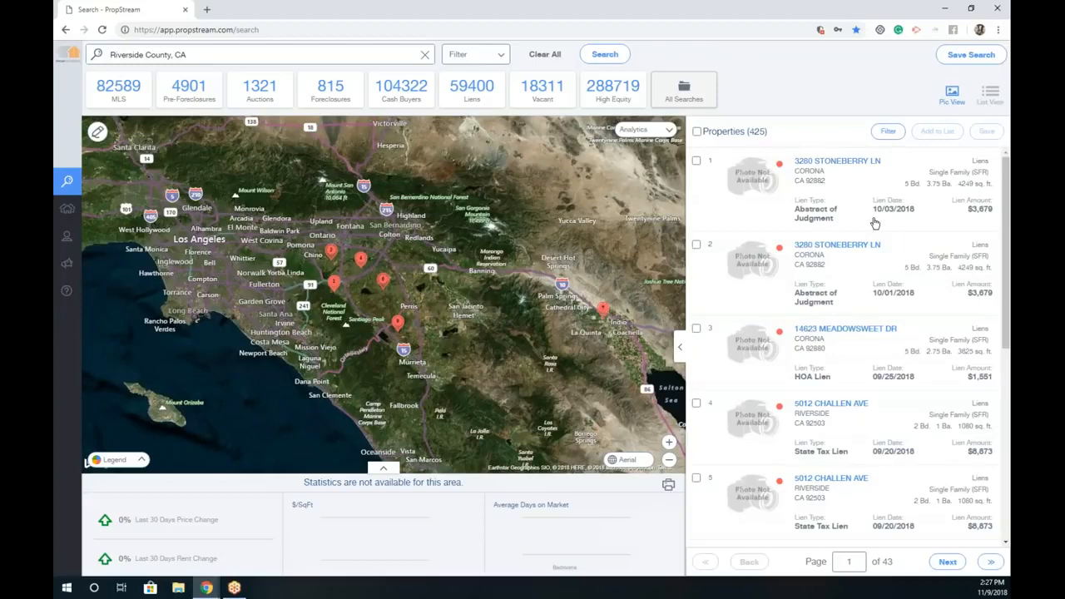
left_click(854, 166)
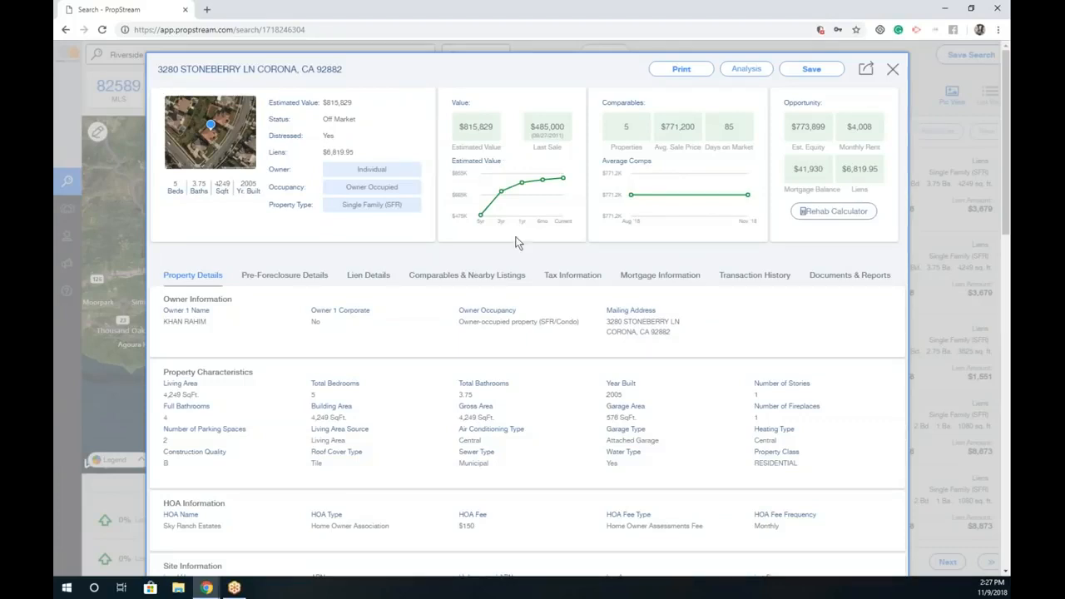
left_click(236, 150)
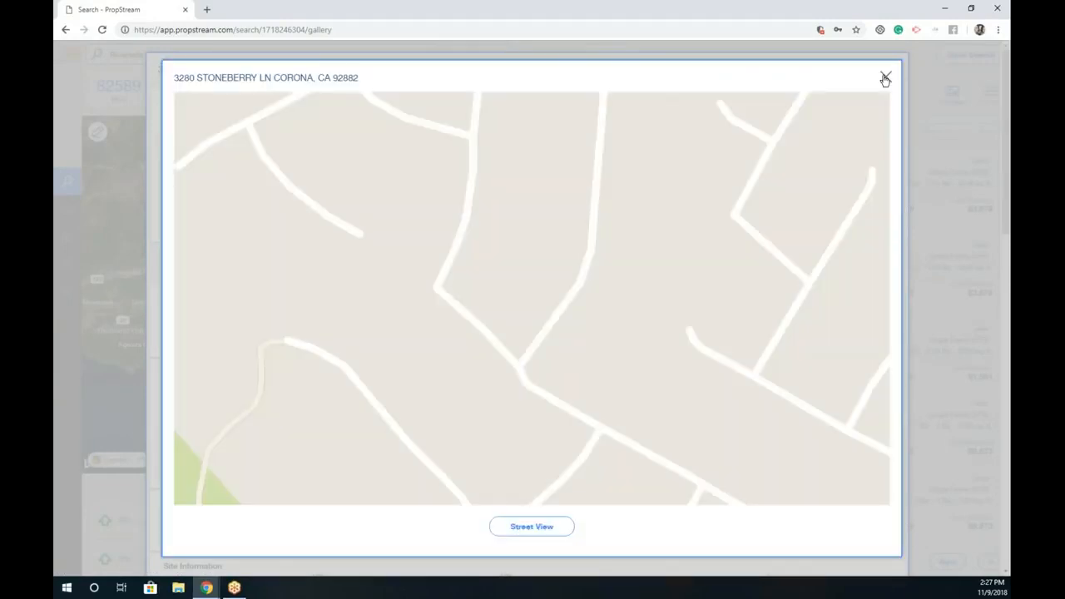
left_click(885, 79)
left_click_drag(184, 188, 261, 192)
left_click(312, 134)
left_click_drag(357, 103, 323, 121)
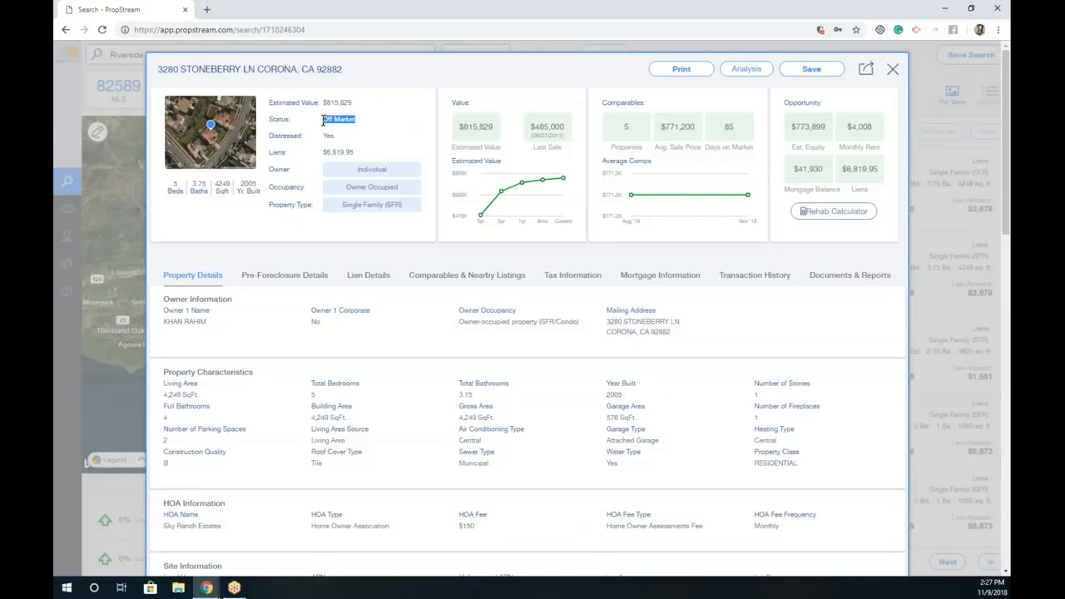
left_click_drag(337, 136, 323, 153)
mouse_move(399, 171)
left_mouse_down()
mouse_move(356, 170)
mouse_move(350, 188)
mouse_move(398, 189)
left_mouse_up()
left_click(406, 205)
left_click_drag(494, 128, 459, 127)
left_click(541, 136)
left_click_drag(531, 126, 565, 127)
mouse_move(480, 215)
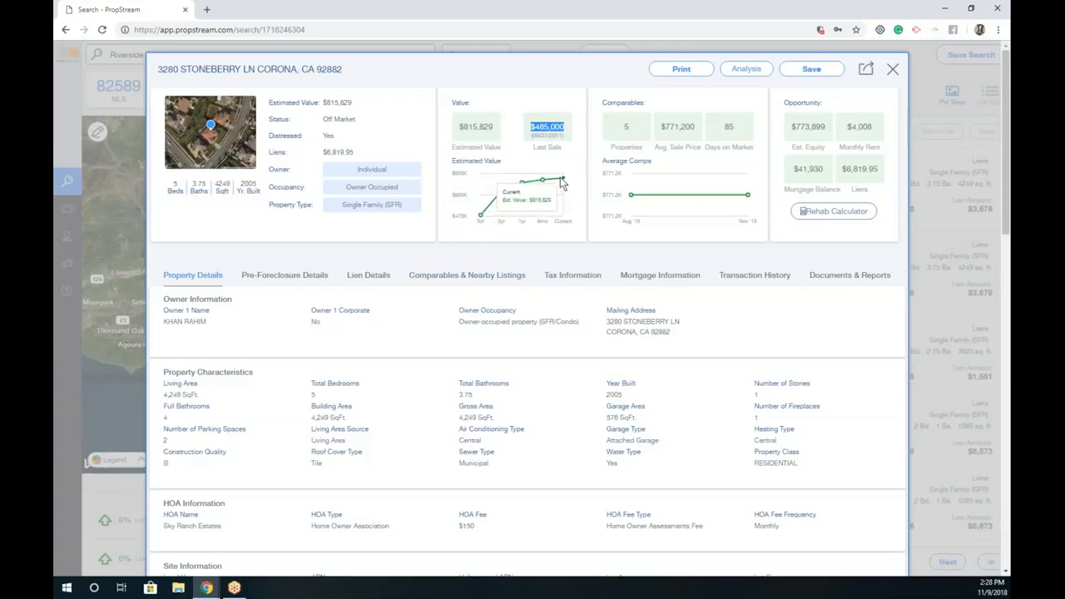
left_click(608, 126)
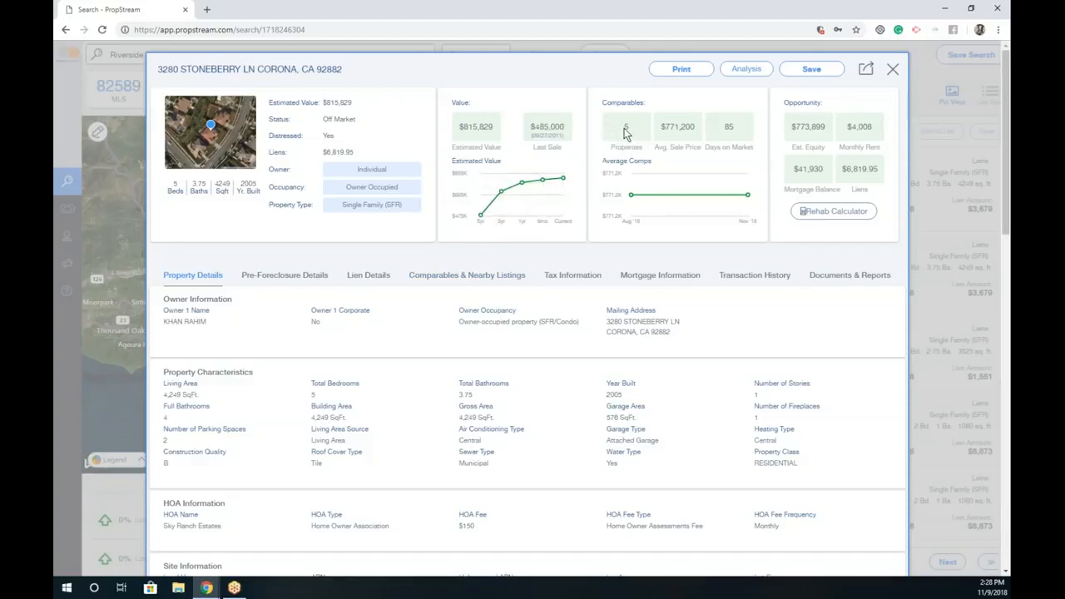
left_click_drag(697, 128, 665, 127)
left_click_drag(825, 168, 789, 171)
left_click(859, 139)
left_click_drag(826, 126, 790, 127)
left_click_drag(209, 320, 163, 321)
scroll(336, 371, "down", 1)
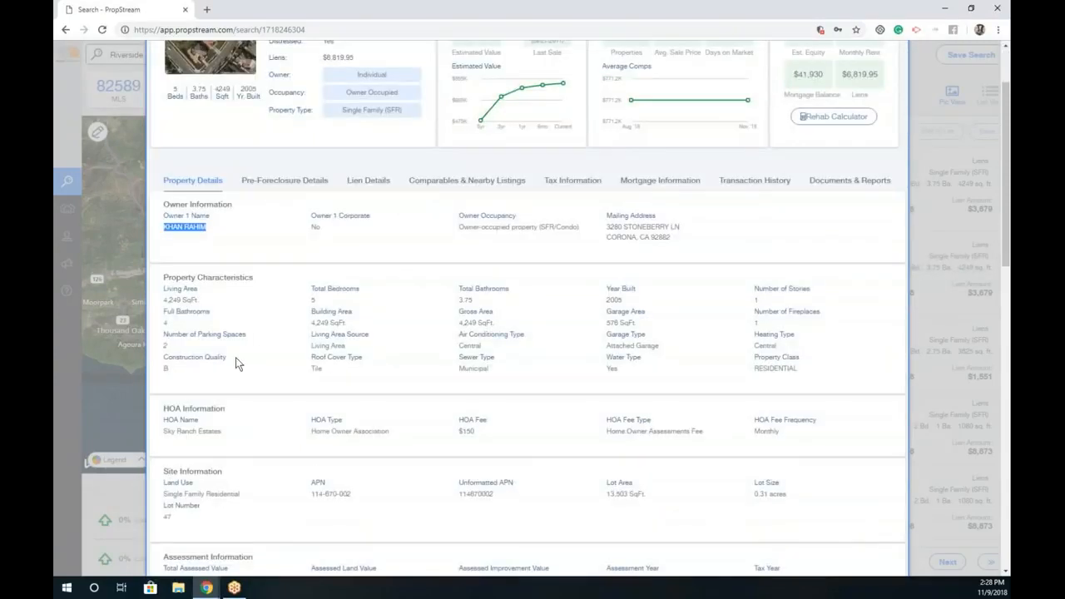
scroll(235, 357, "down", 1)
left_click_drag(499, 339, 465, 341)
scroll(391, 388, "down", 1)
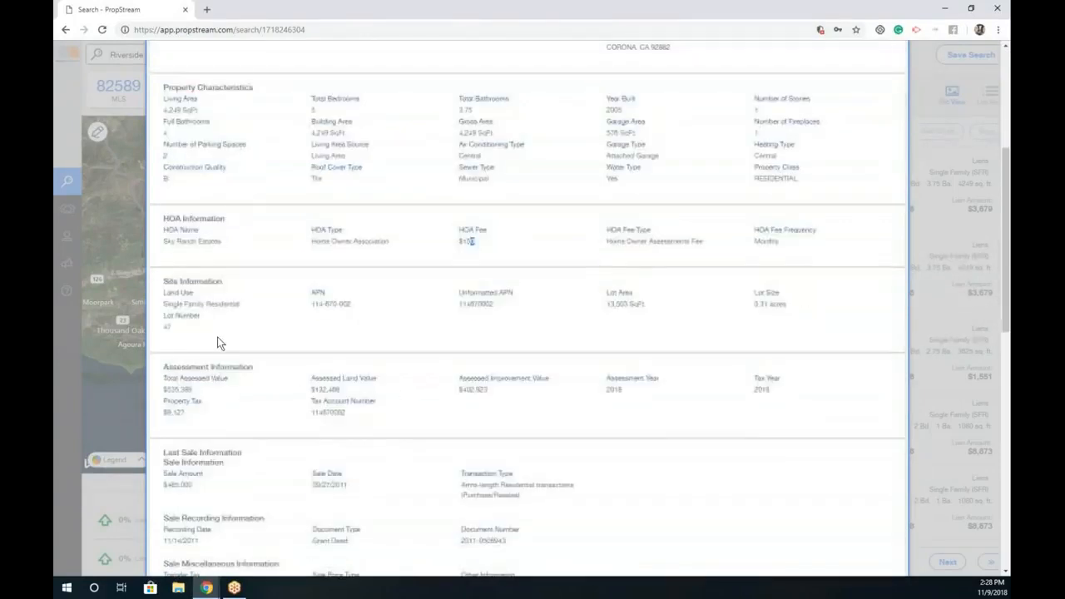
scroll(229, 408, "down", 1)
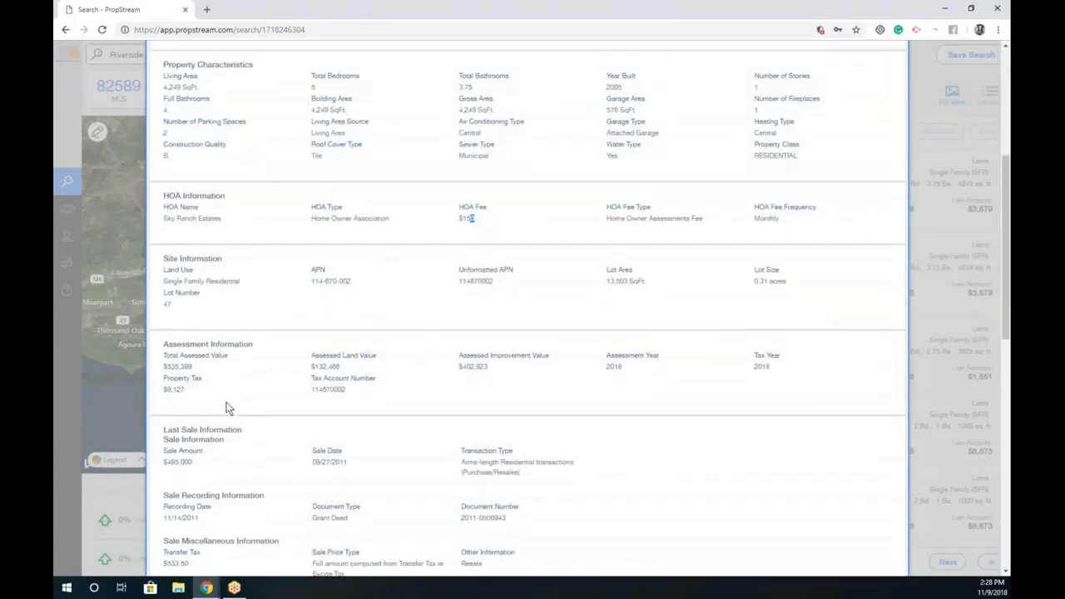
scroll(230, 398, "down", 1)
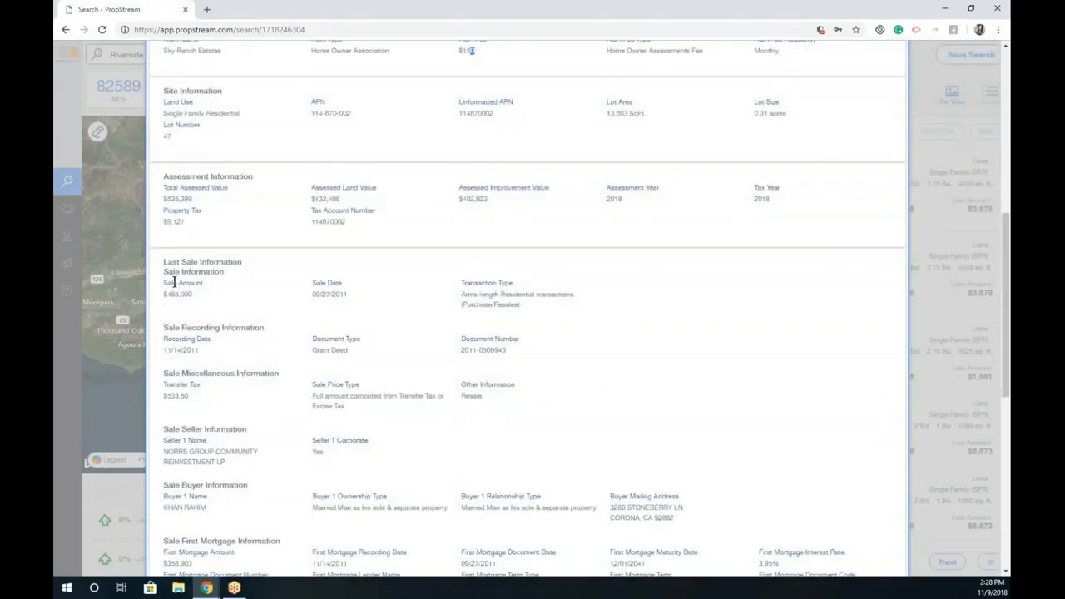
left_click_drag(195, 294, 164, 294)
scroll(264, 342, "down", 2)
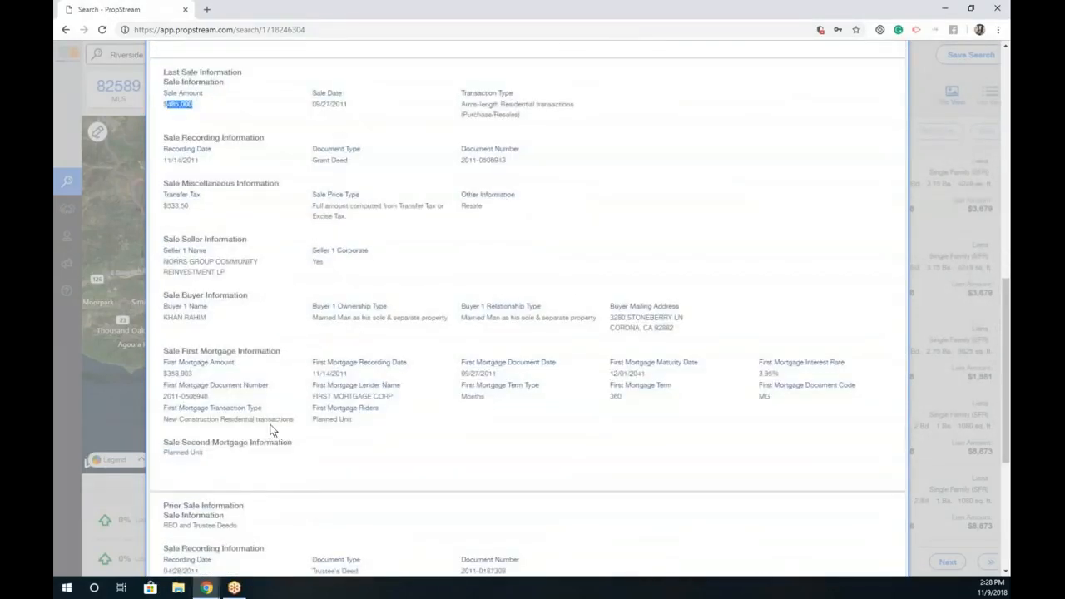
left_click_drag(236, 363, 203, 369)
left_click(203, 368)
left_click_drag(198, 374, 168, 376)
left_click(544, 381)
left_click_drag(790, 373, 757, 377)
scroll(499, 421, "down", 1)
scroll(304, 404, "down", 1)
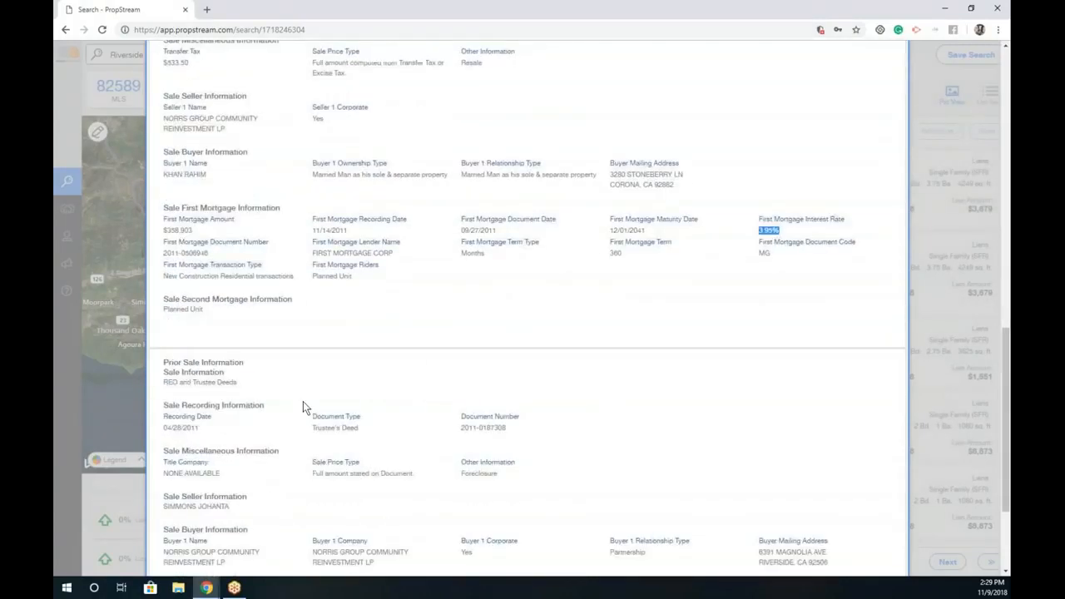
scroll(262, 374, "down", 2)
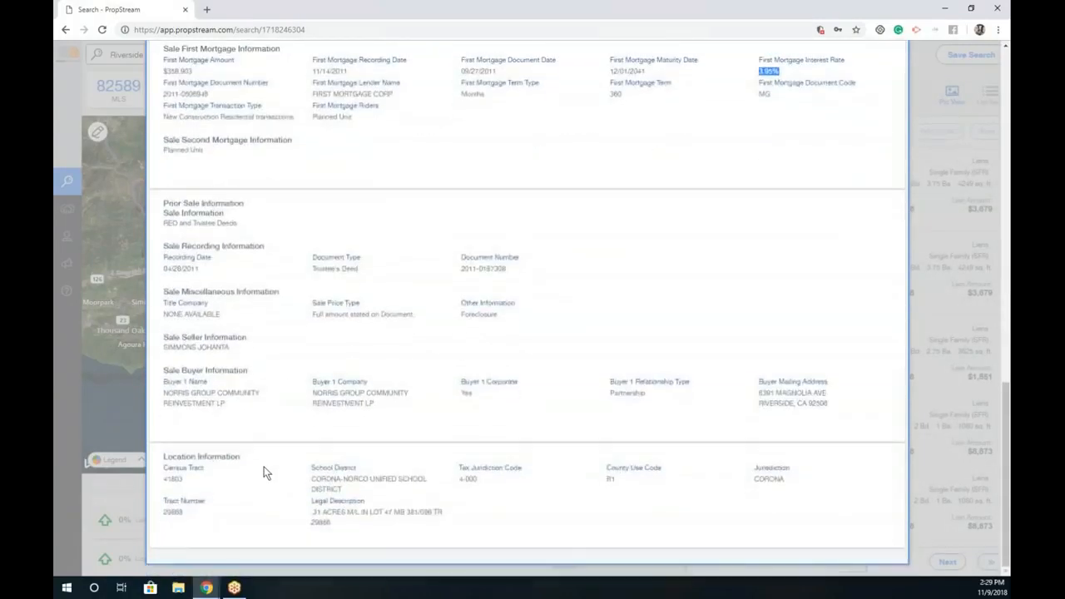
scroll(417, 489, "up", 2)
scroll(418, 493, "up", 10)
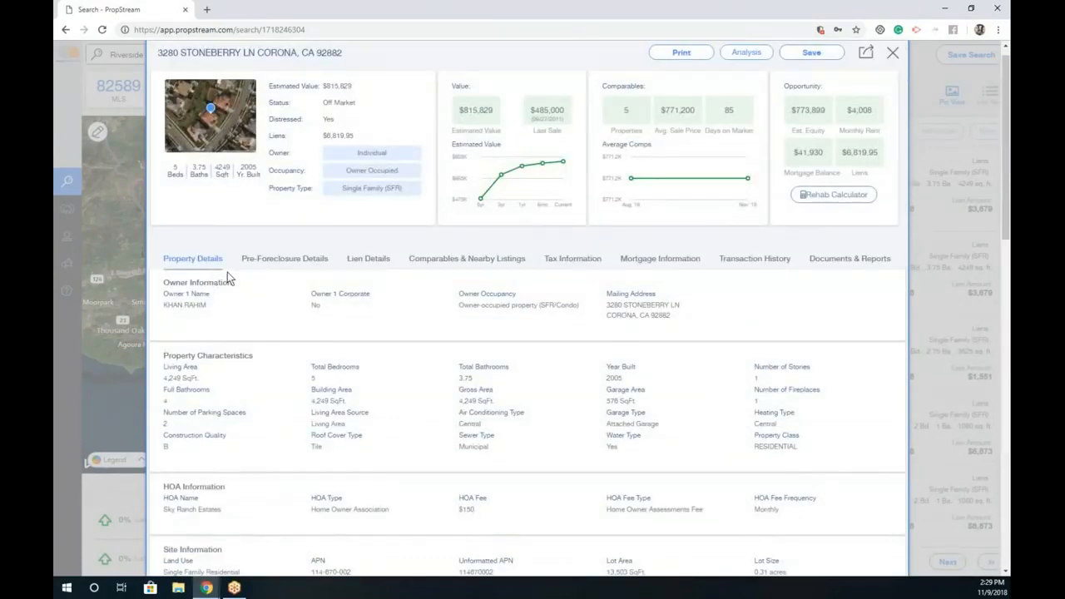
Step: Review the Notice of Default from 10/05/2018, the $139,894 default and trustee RESS Financial Corporation
left_click(291, 258)
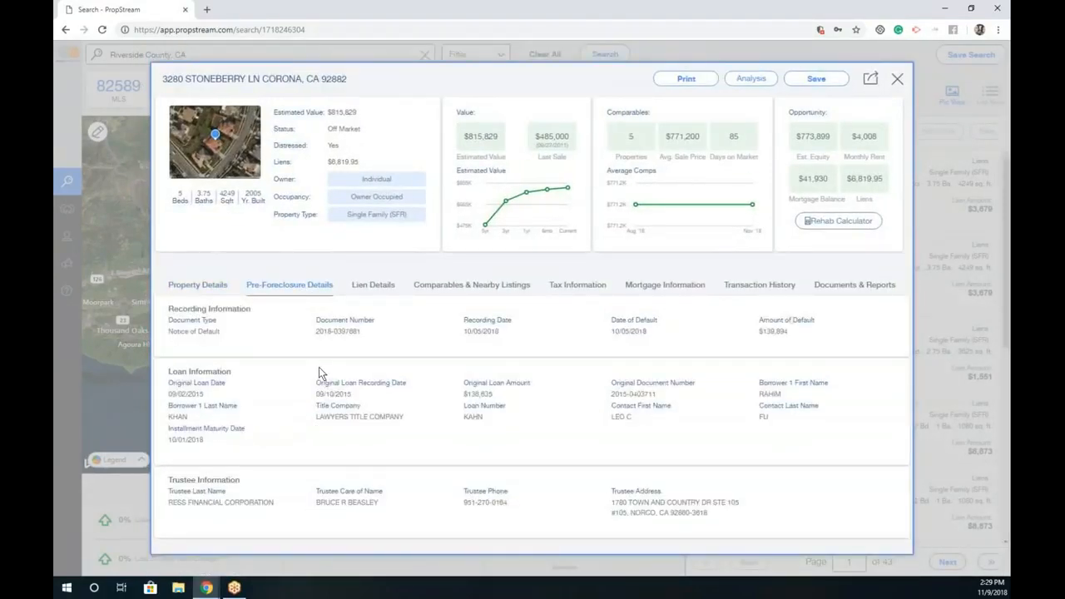
left_click_drag(221, 331, 169, 331)
left_click_drag(500, 330, 464, 331)
left_click_drag(792, 331, 760, 331)
left_click_drag(281, 503, 167, 502)
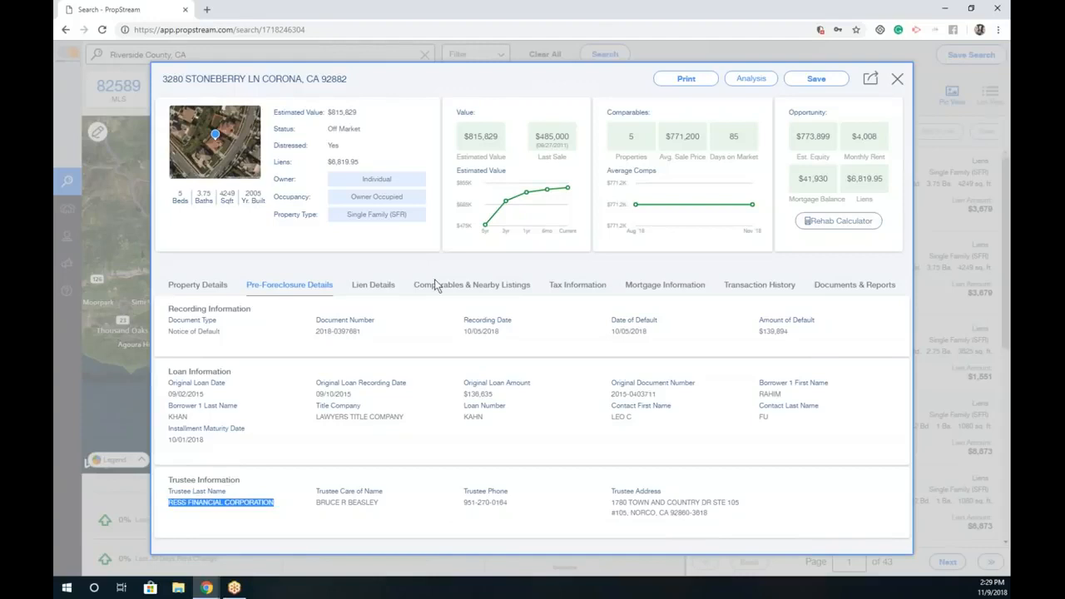
Step: Show Lien Details and highlight the Abstract of Judgment and $6,819.95 total liens
left_click(380, 291)
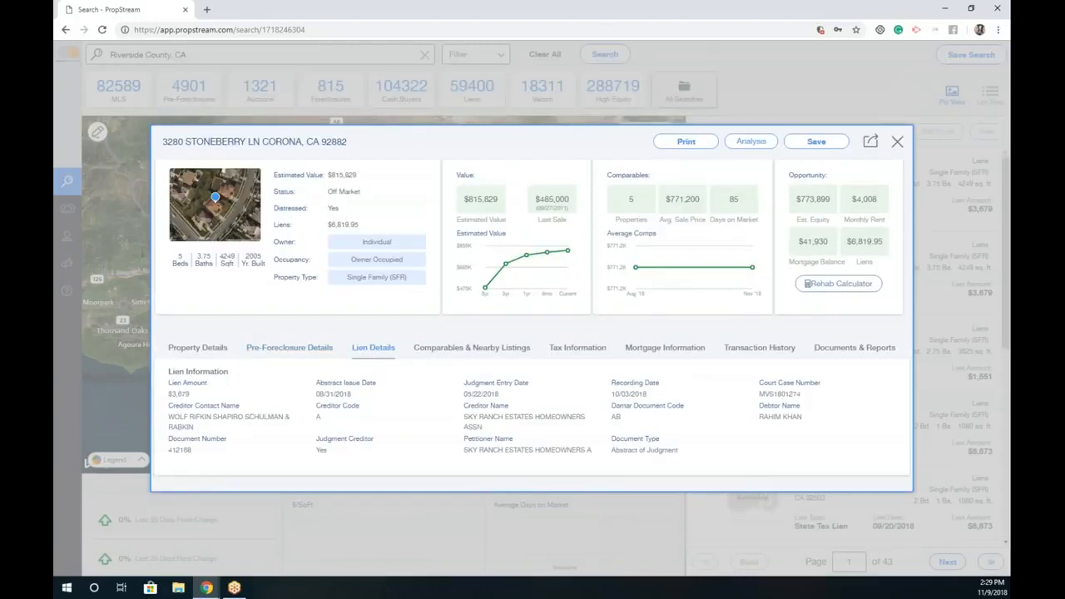
left_click_drag(609, 450, 699, 457)
left_click(258, 425)
left_click_drag(358, 225, 327, 225)
Step: Open Comparables & Nearby Listings and scroll through the comparable sales
left_click(444, 349)
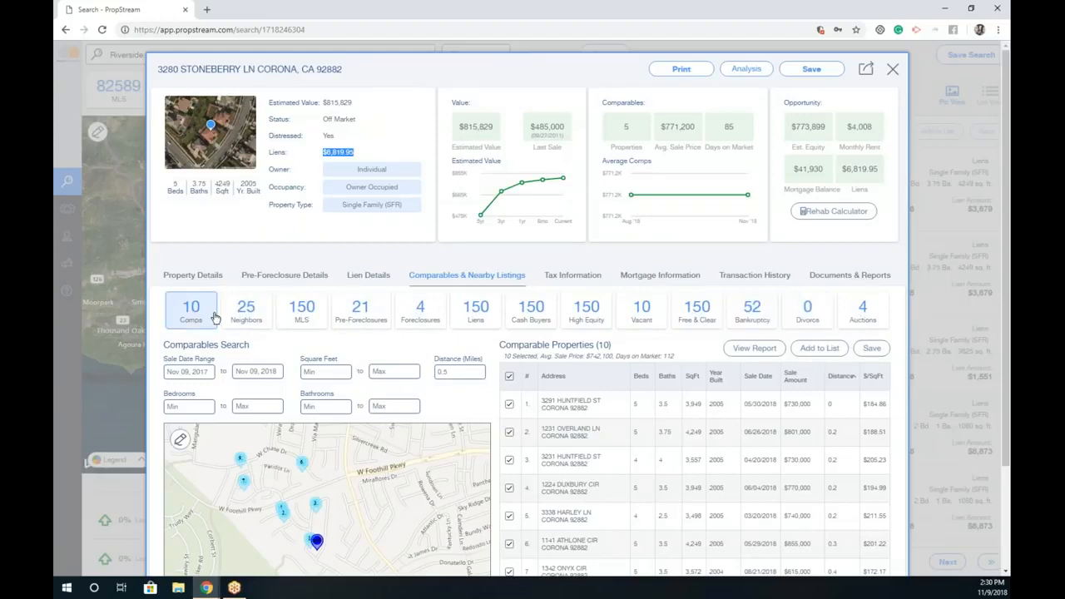
scroll(502, 302, "down", 1)
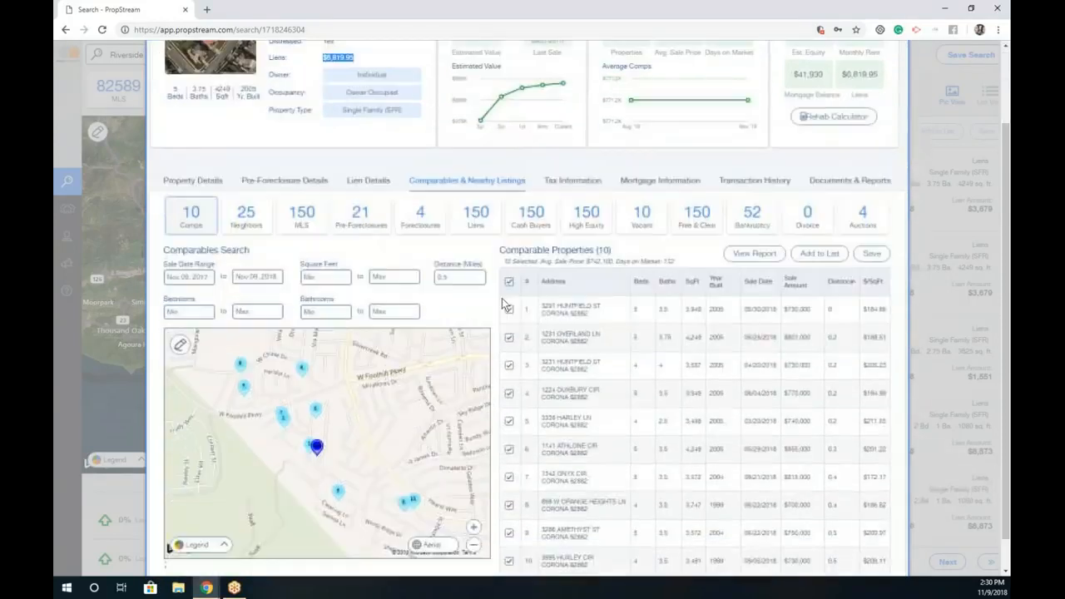
scroll(669, 79, "up", 1)
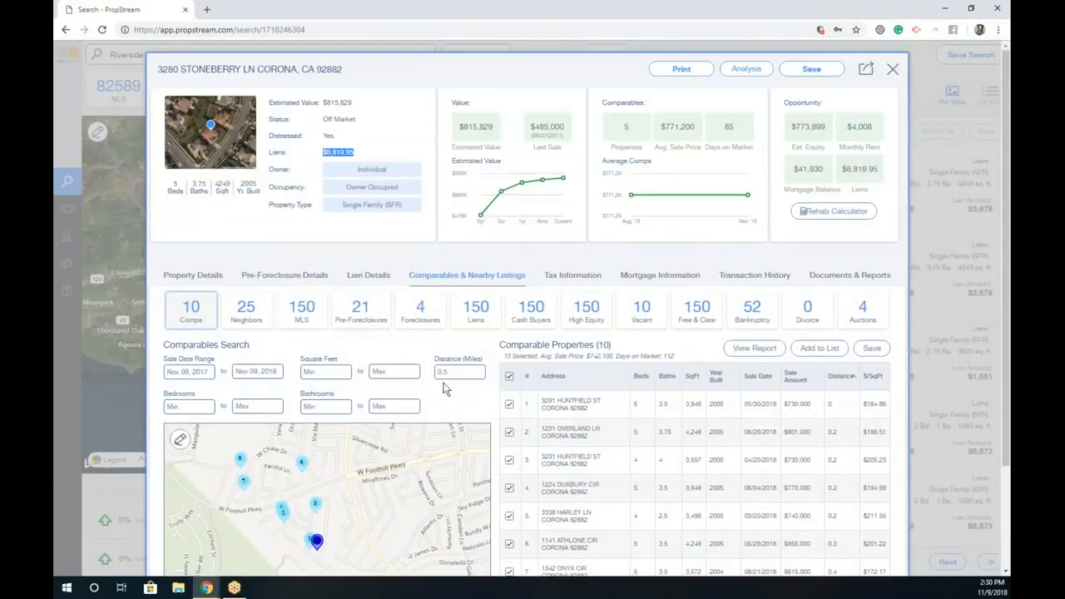
scroll(484, 401, "down", 1)
Step: Filter comps to 5 beds and 3–4 baths (6 comps, $753,500 average) and generate the report
left_click(200, 307)
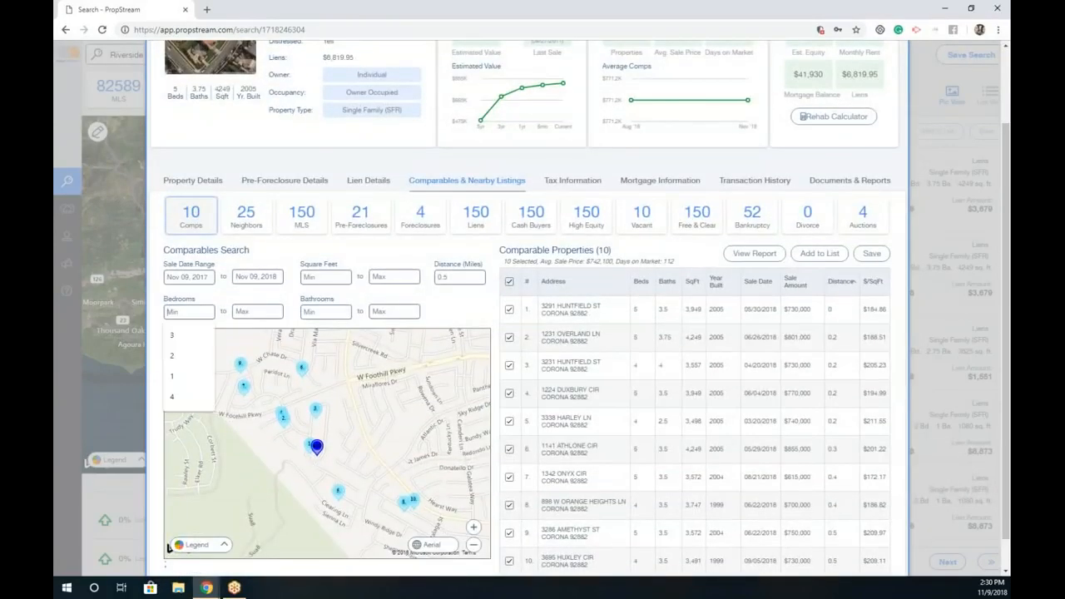
type("5")
left_click(279, 311)
type("5")
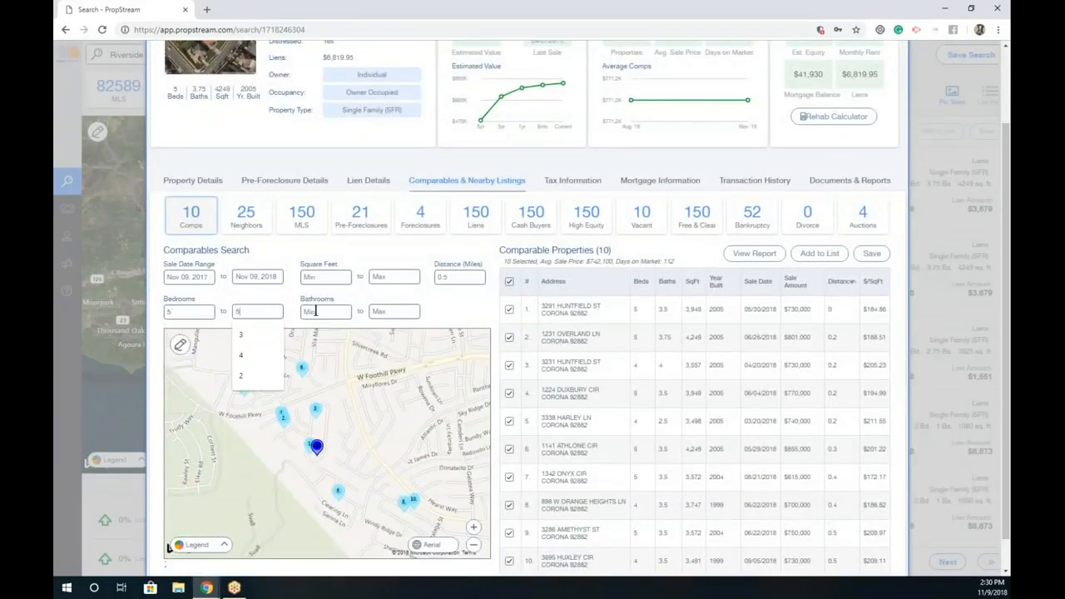
left_click(323, 311)
type("3")
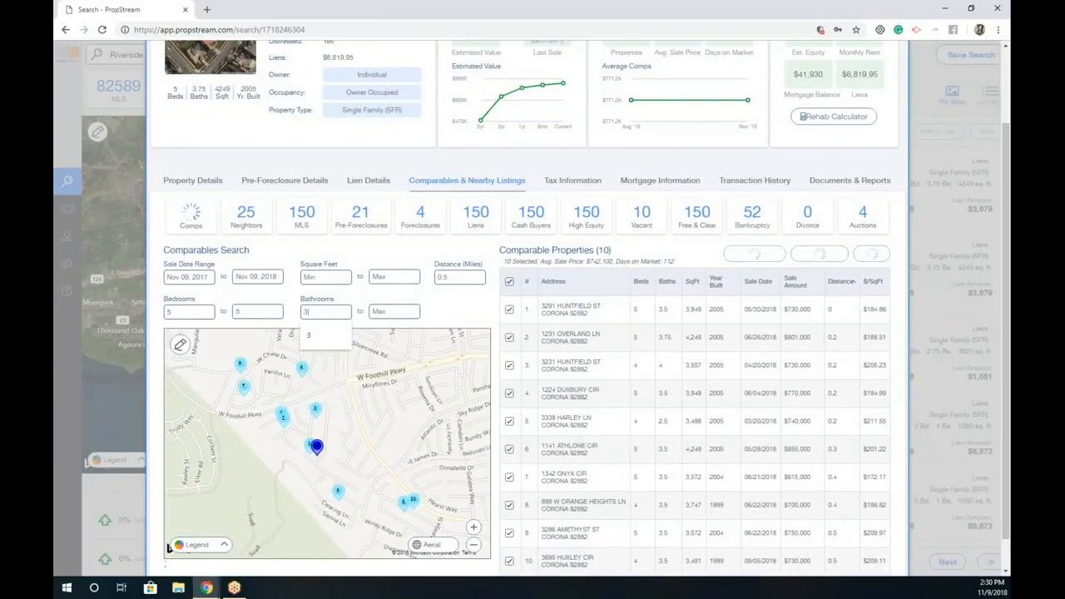
key("Tab")
type("4")
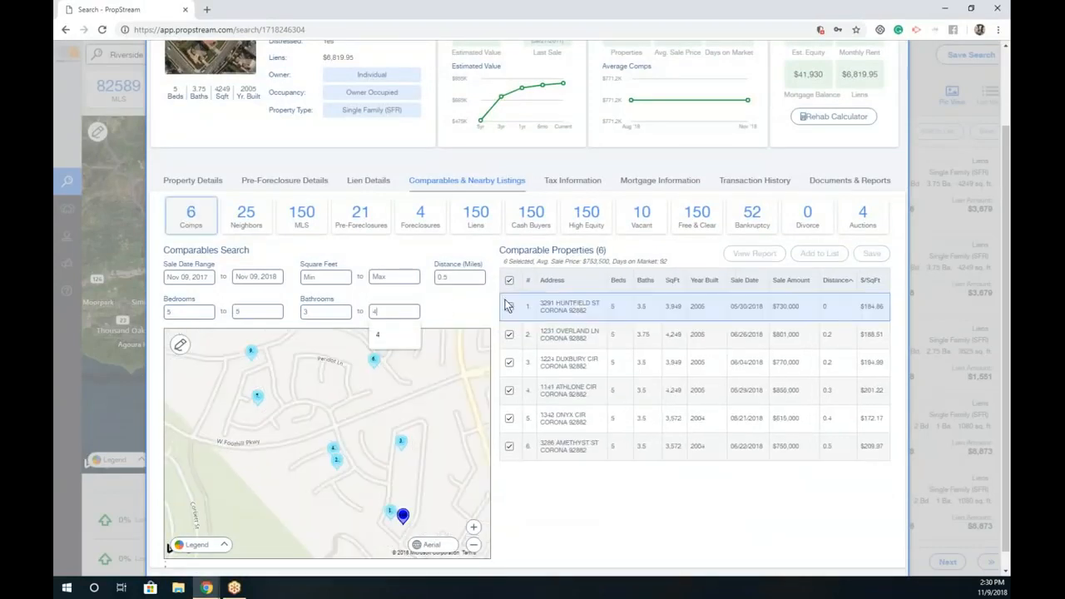
left_click(492, 301)
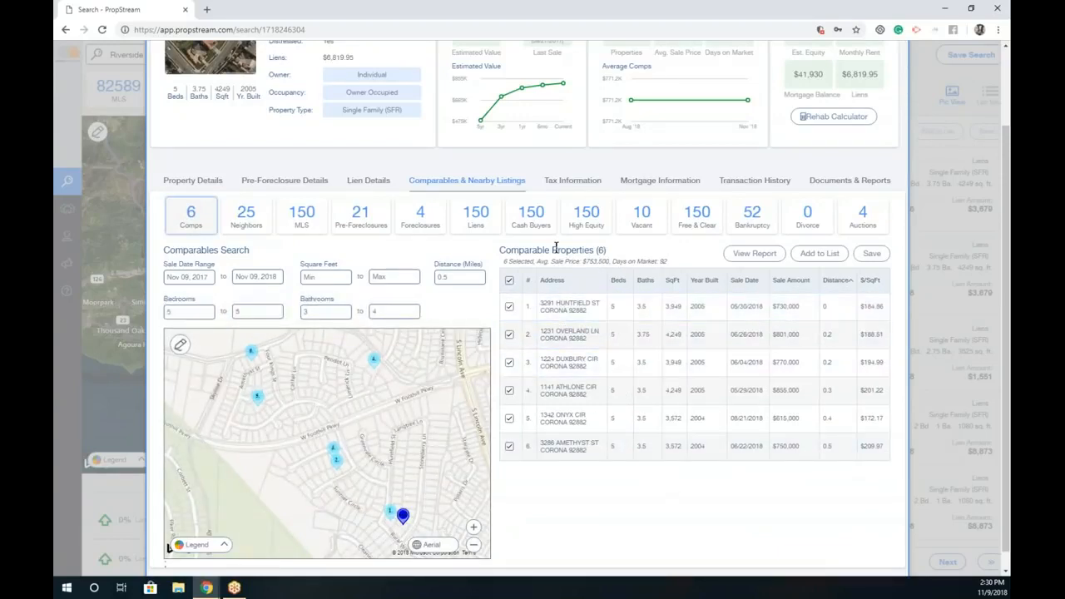
left_click_drag(504, 261, 682, 261)
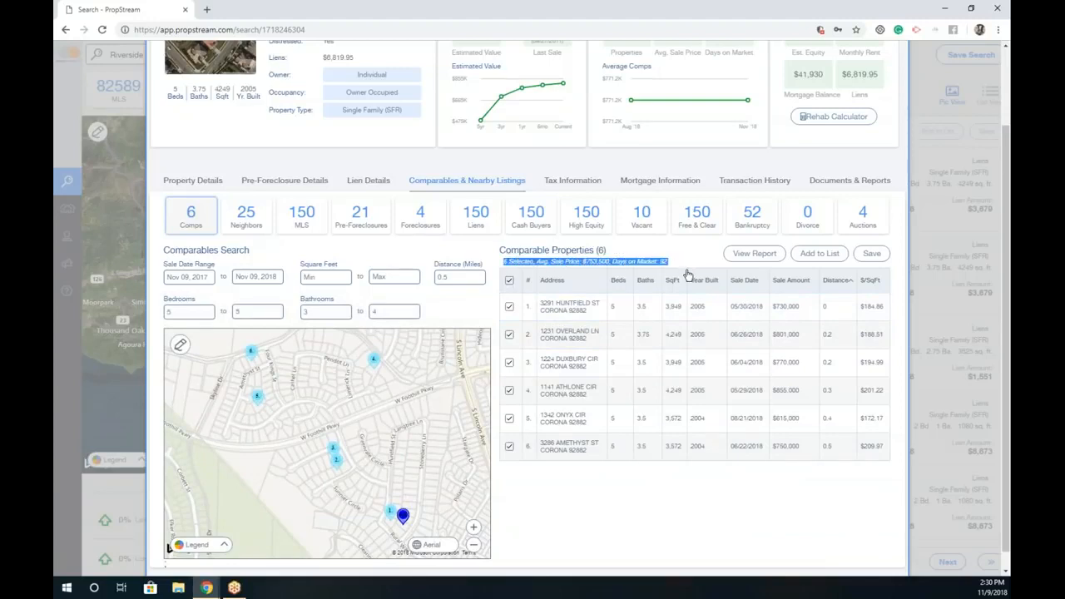
left_click(750, 254)
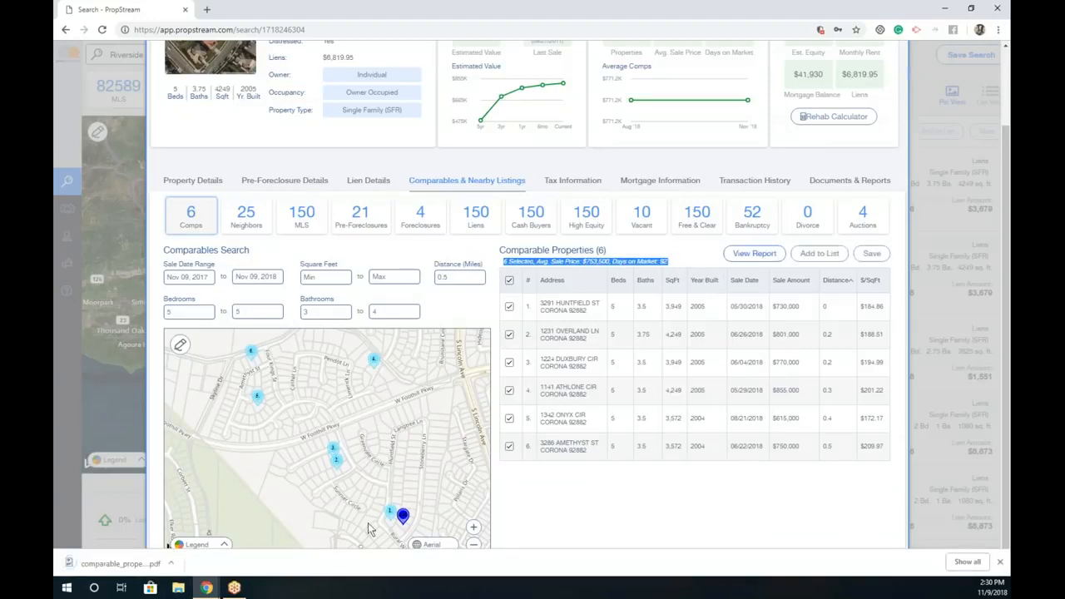
Step: Open comparable_property_20181109_143032.pdf, scroll through its three pages of comps, then close it
left_click(117, 563)
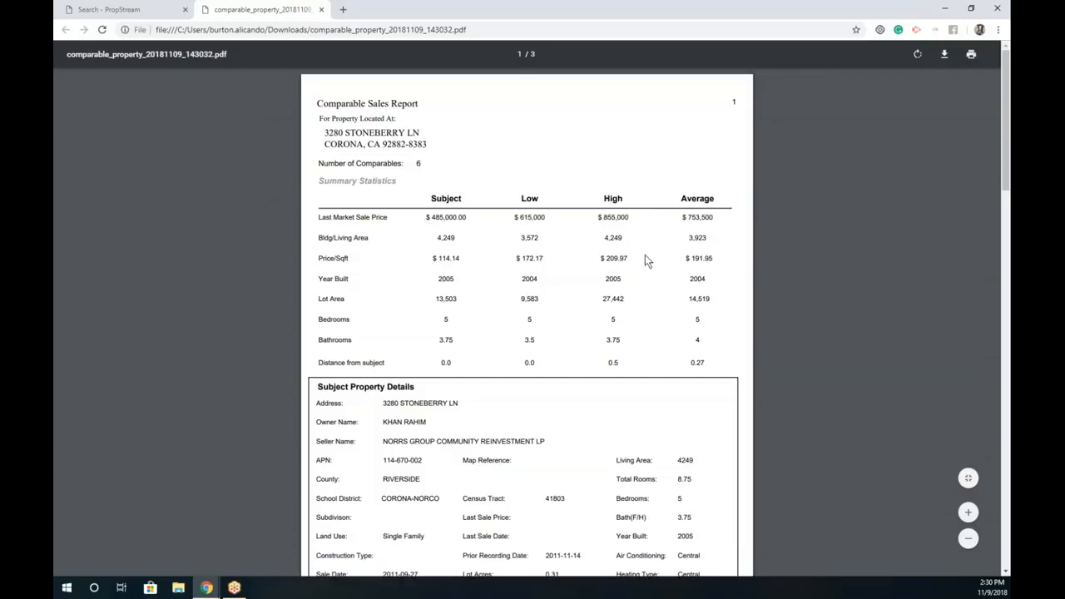
scroll(430, 468, "down", 2)
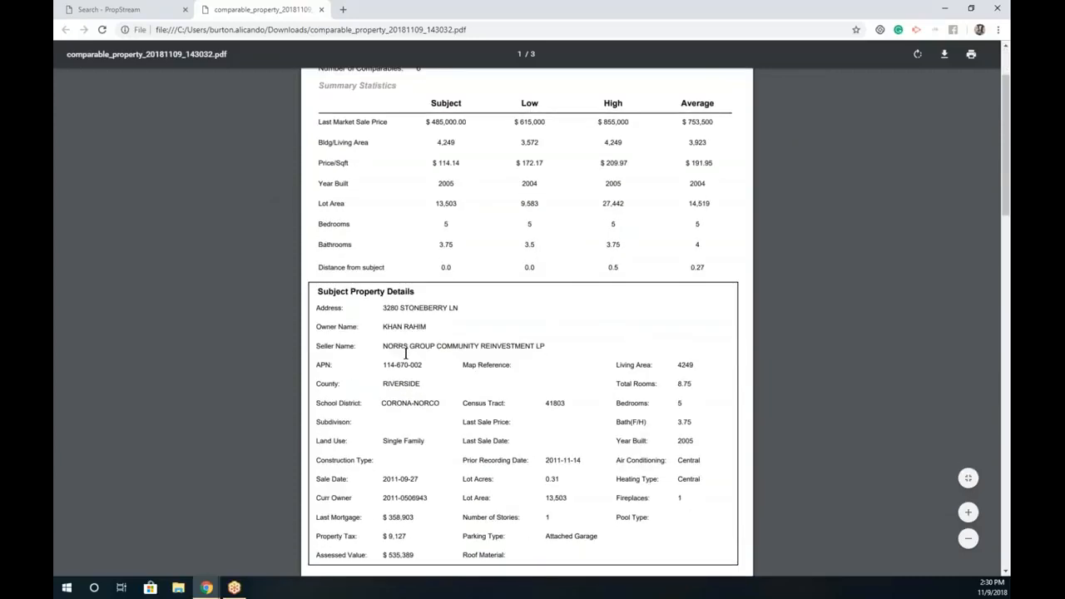
scroll(406, 353, "down", 10)
scroll(406, 361, "down", 12)
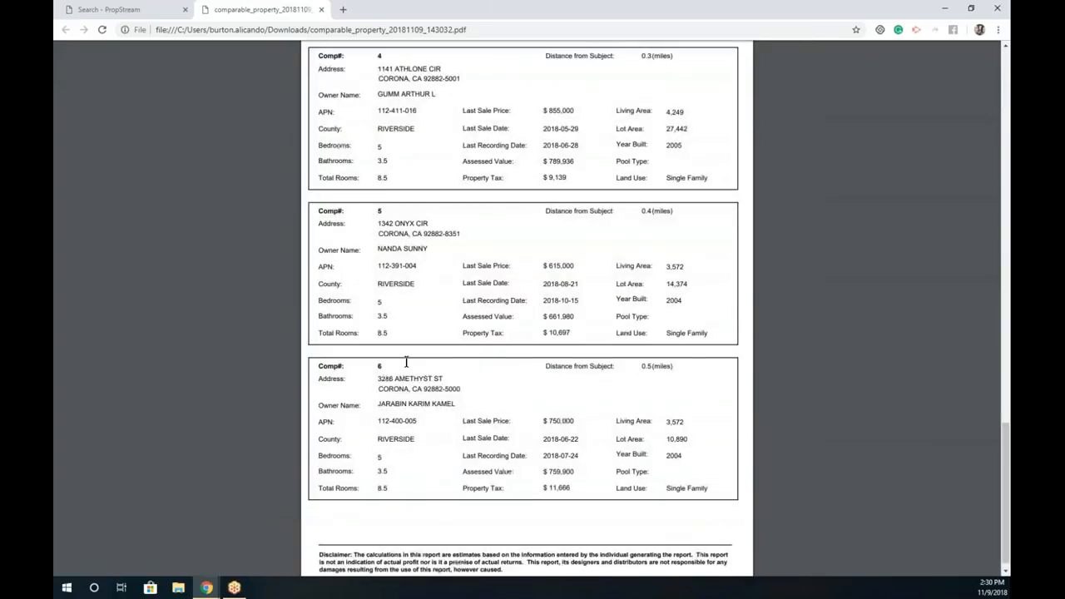
left_click(322, 10)
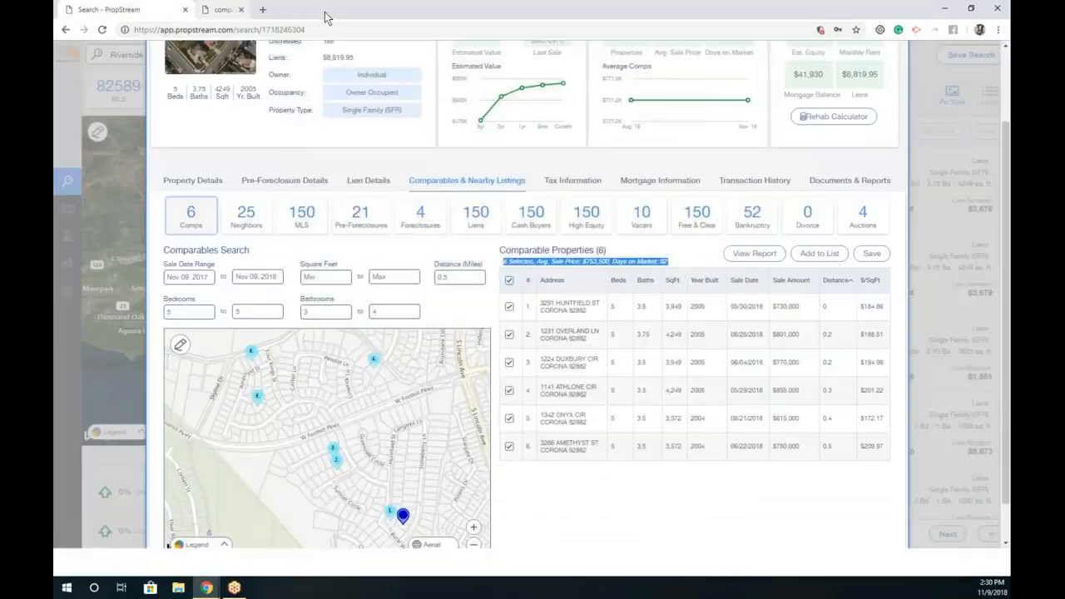
left_click(265, 218)
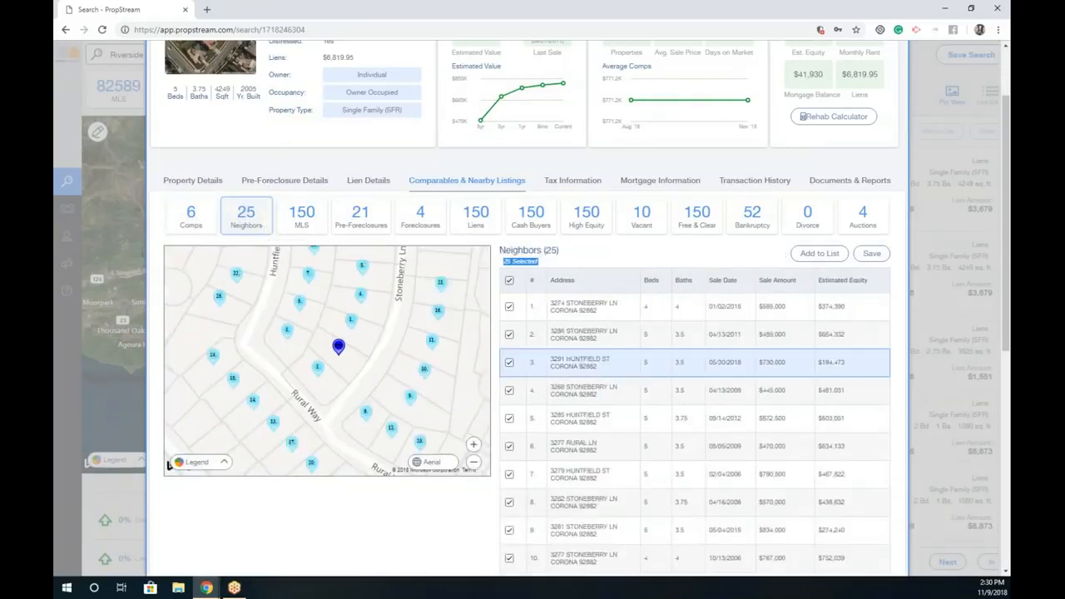
left_click_drag(752, 364, 709, 366)
left_click_drag(785, 362, 759, 363)
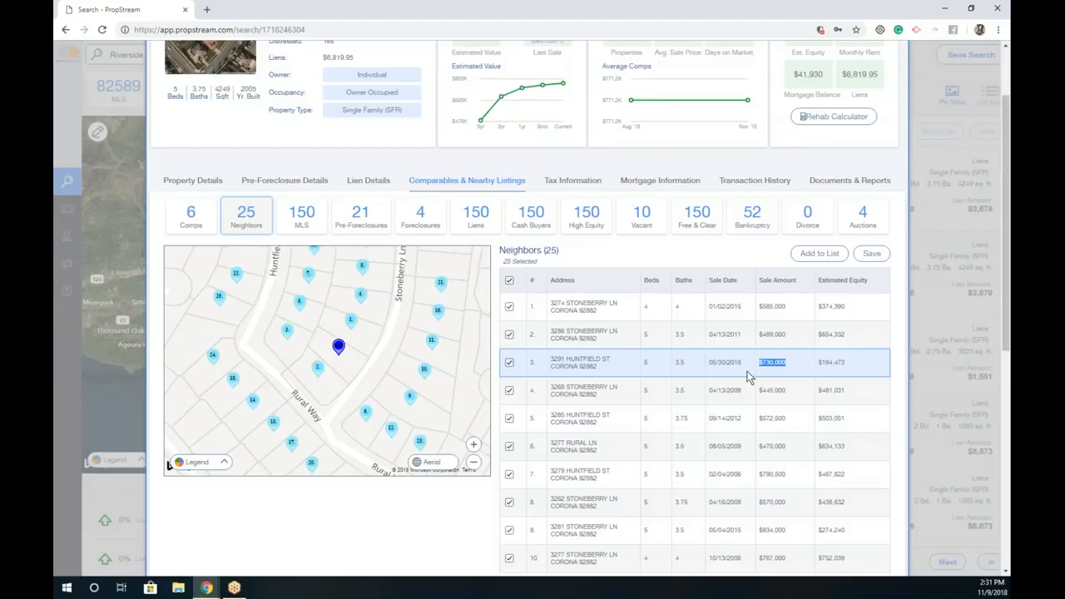
scroll(707, 388, "down", 4)
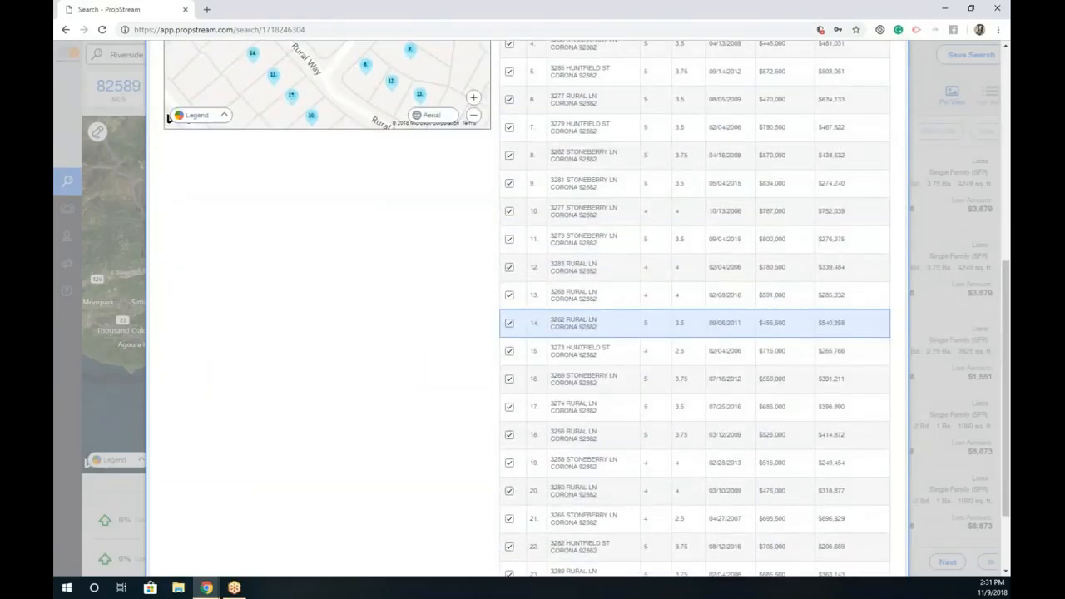
scroll(698, 324, "up", 5)
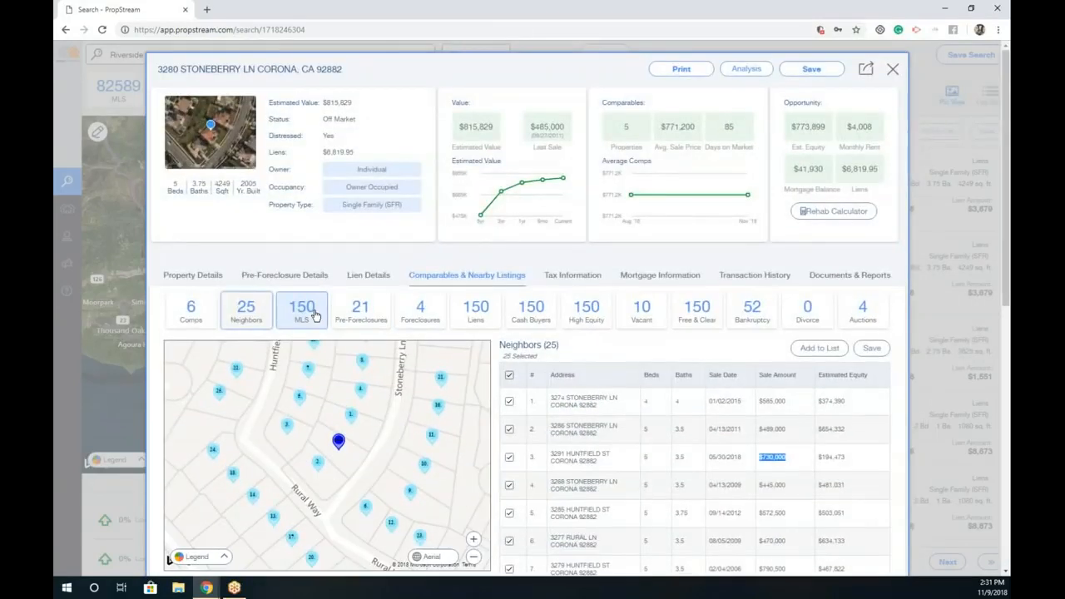
Step: Show the 150 nearby MLS listings and scroll through their prices and statuses
left_click(315, 315)
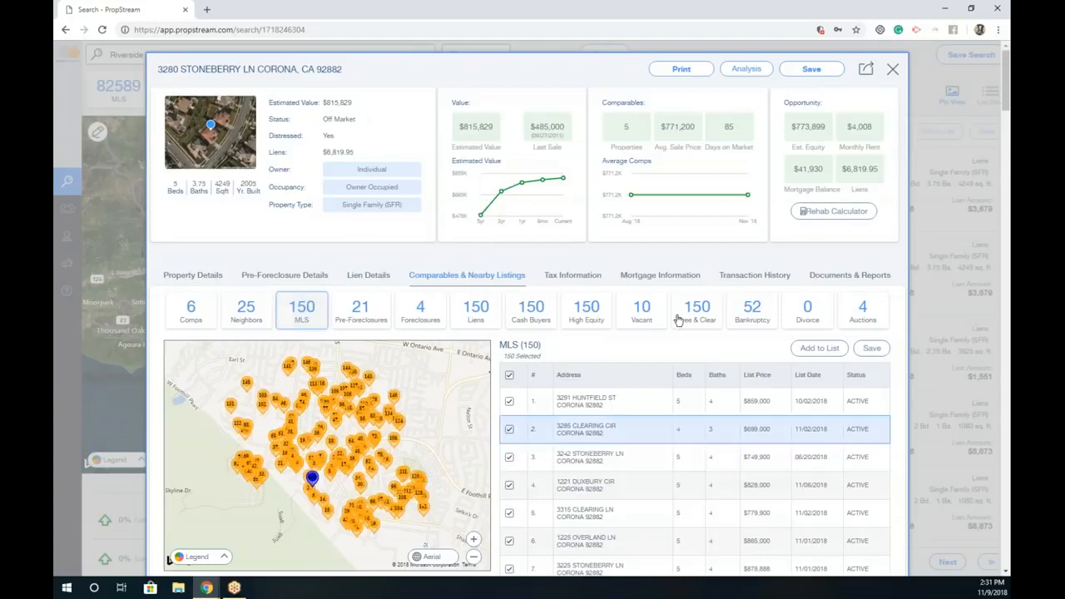
scroll(677, 336, "down", 1)
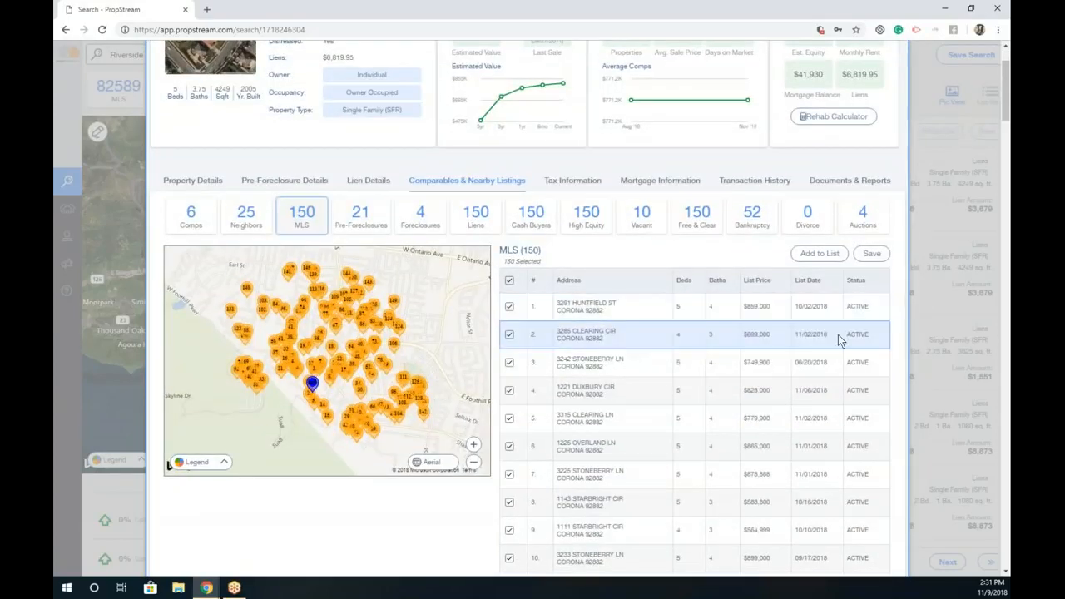
scroll(836, 334, "down", 3)
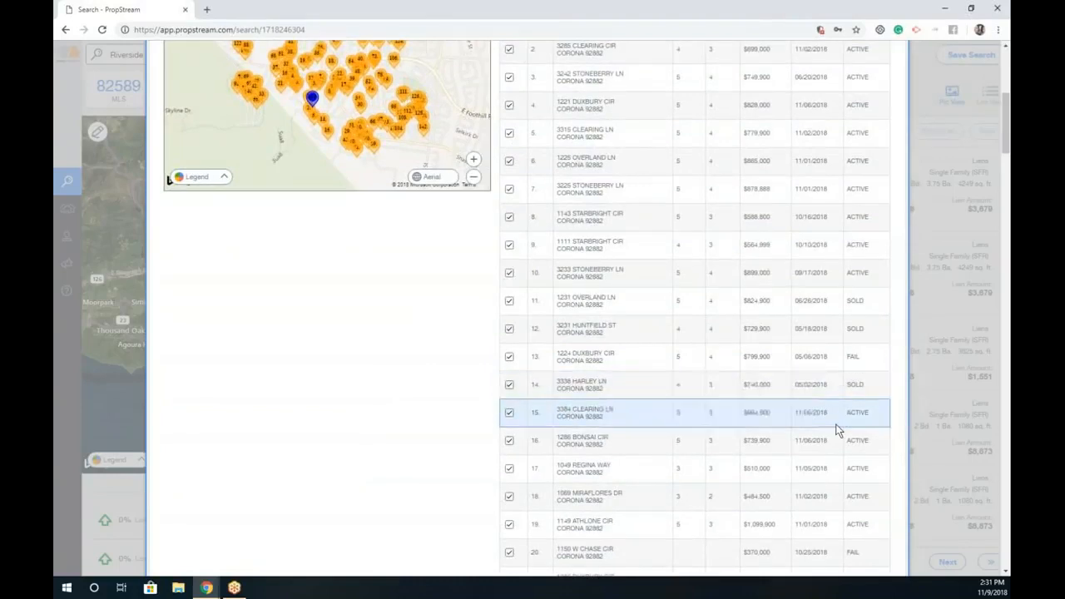
scroll(832, 426, "up", 2)
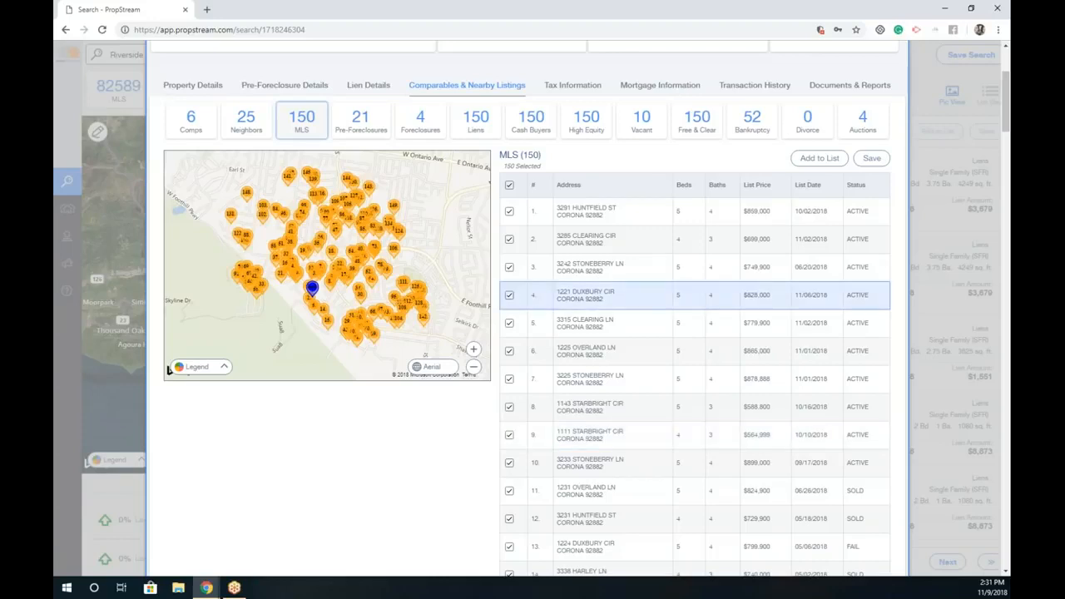
Step: Switch nearby listings from Pre-Foreclosures to Cash Buyers, showing 150 mapped cash-buyer properties
left_click(663, 217)
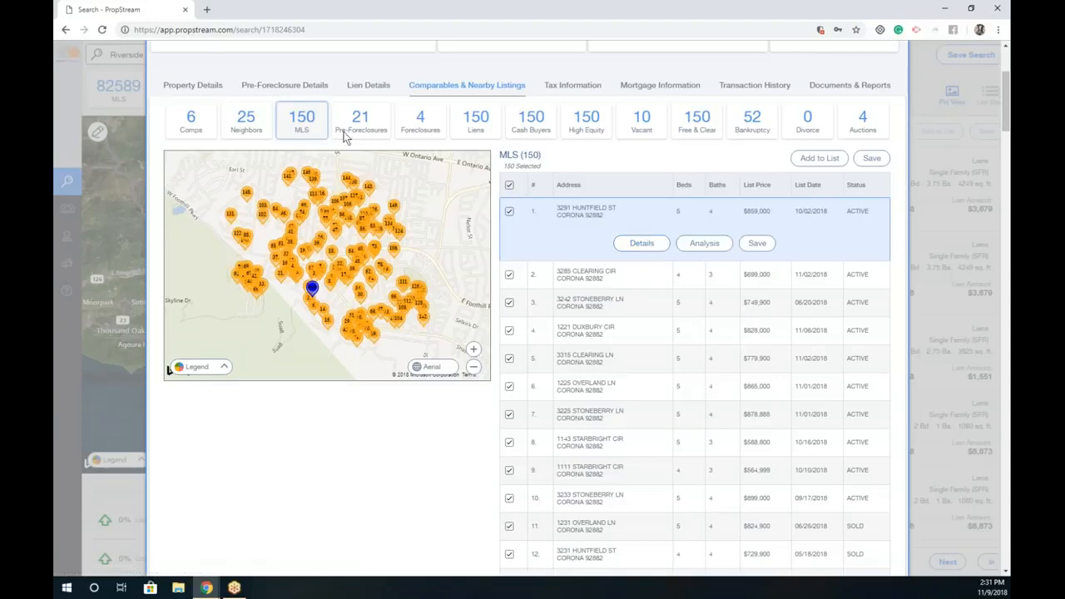
left_click(368, 131)
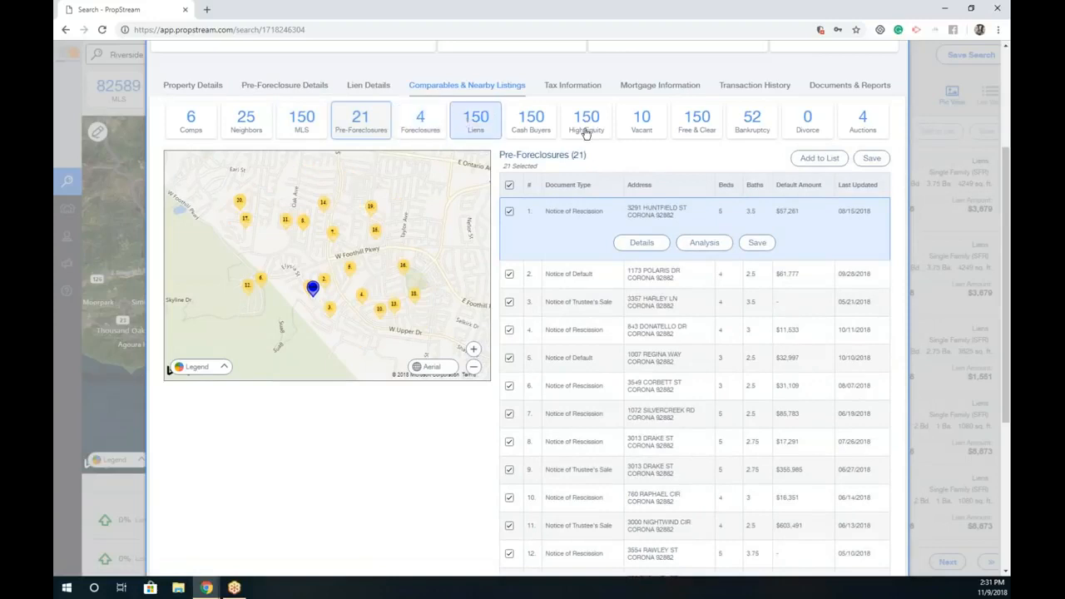
left_click(533, 137)
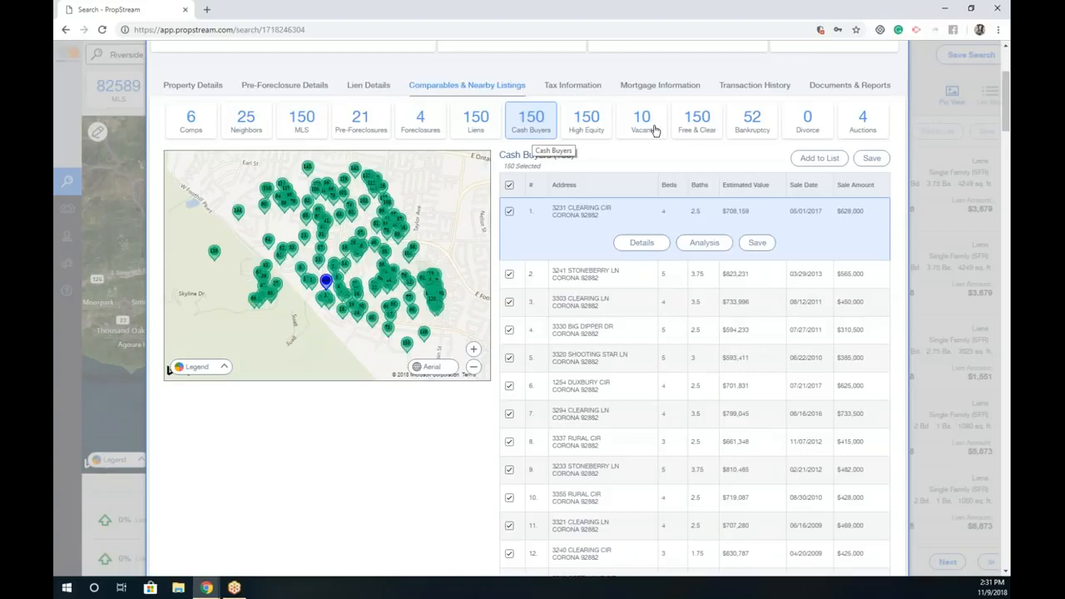
scroll(671, 148, "up", 2)
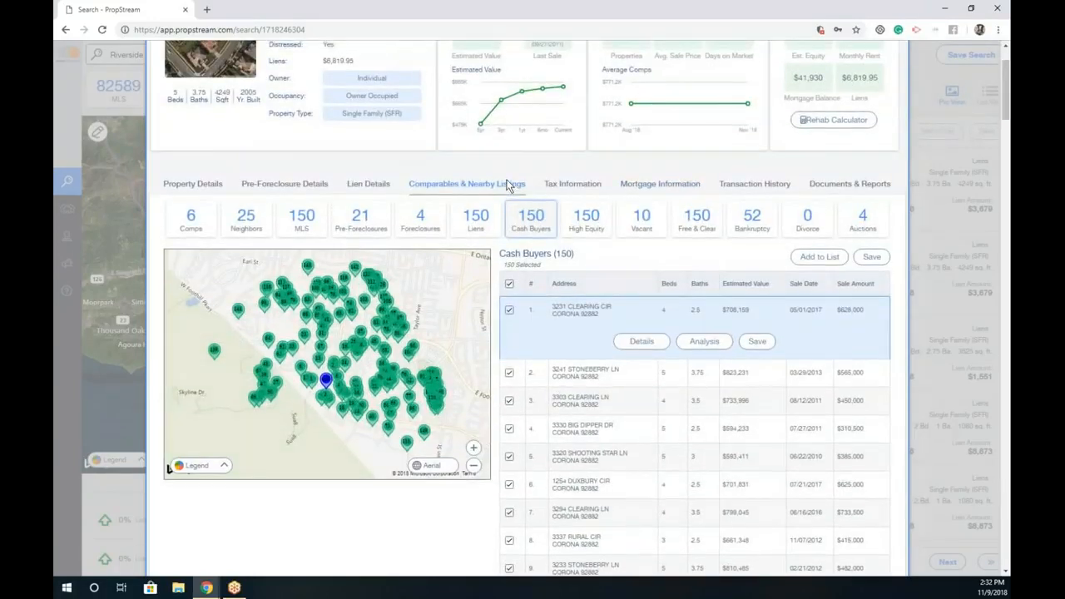
scroll(491, 305, "up", 2)
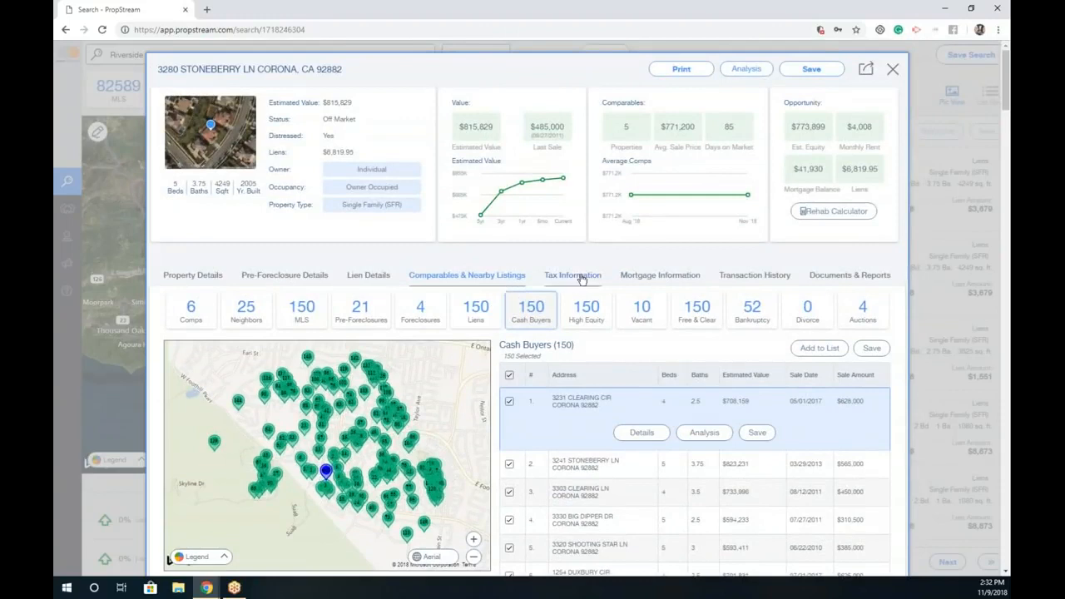
Step: Check Tax Information, then view Mortgage Information and the $358,903 loan from 11/14/2011
left_click(572, 274)
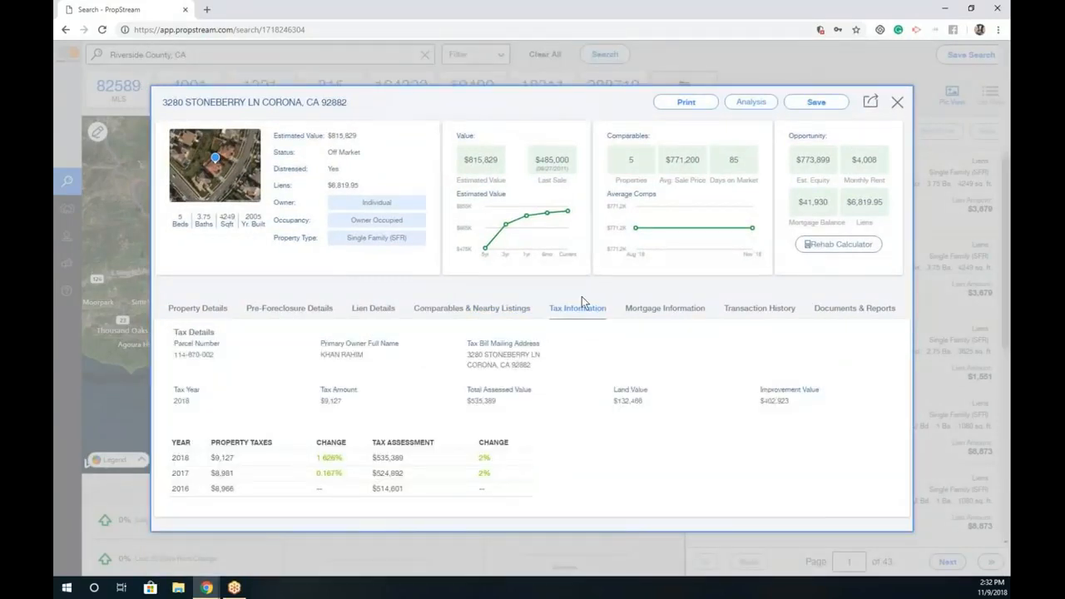
left_click(645, 308)
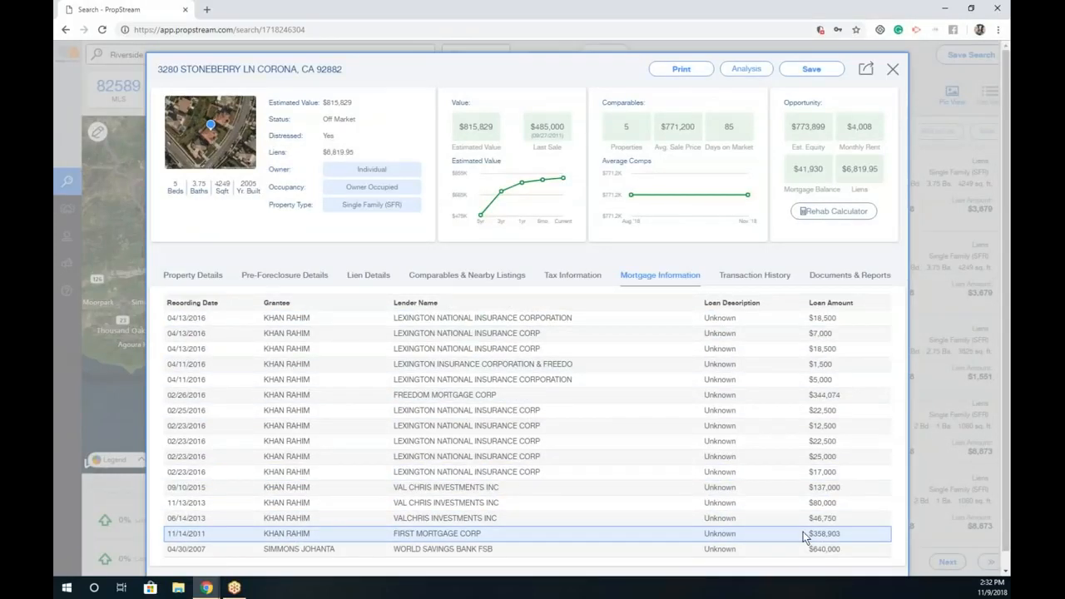
left_click_drag(310, 533, 263, 533)
left_click_drag(857, 533, 805, 533)
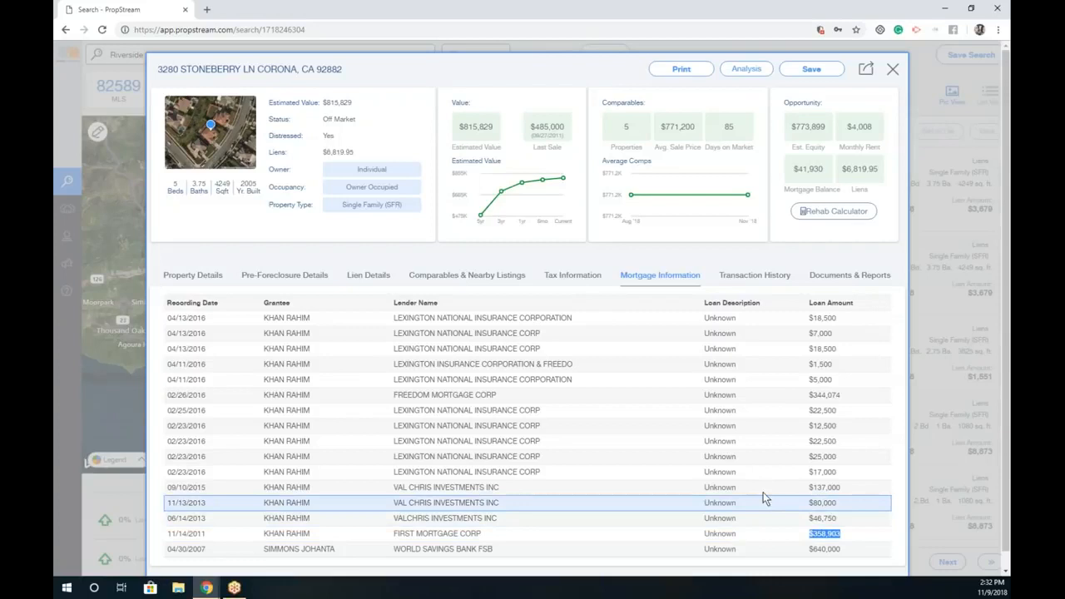
left_click(769, 392)
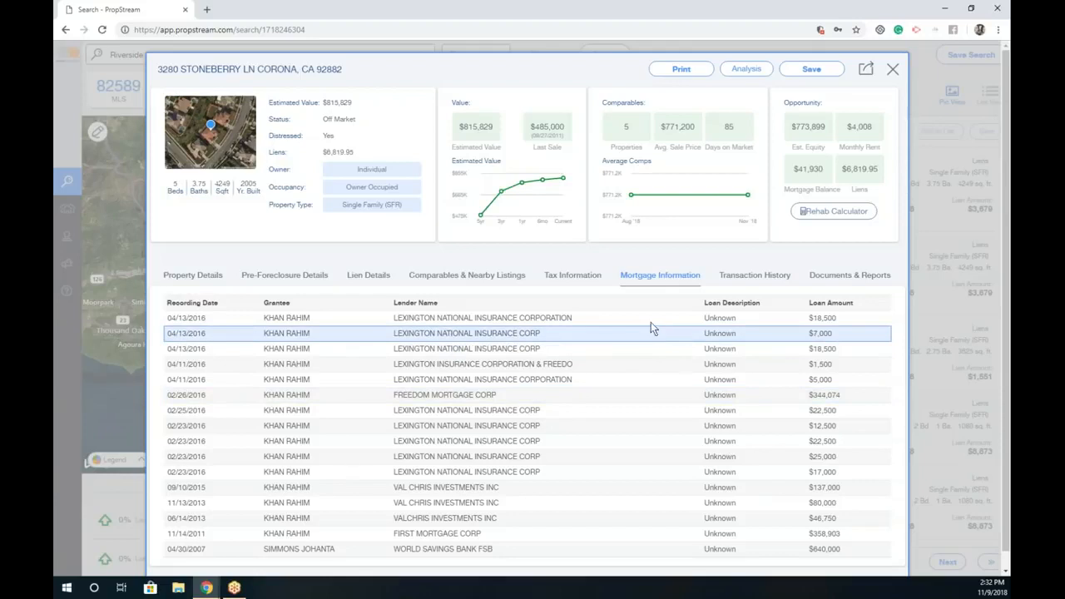
Step: Review transaction history and the Document Image Scan report, then close and reopen Stoneberry's details
left_click(755, 276)
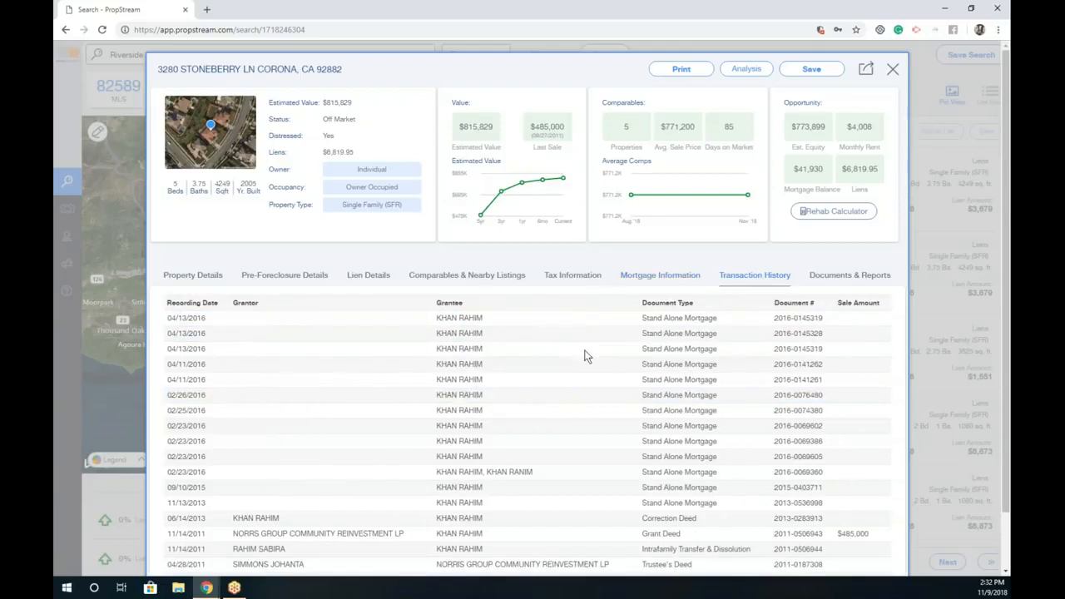
scroll(575, 350, "down", 1)
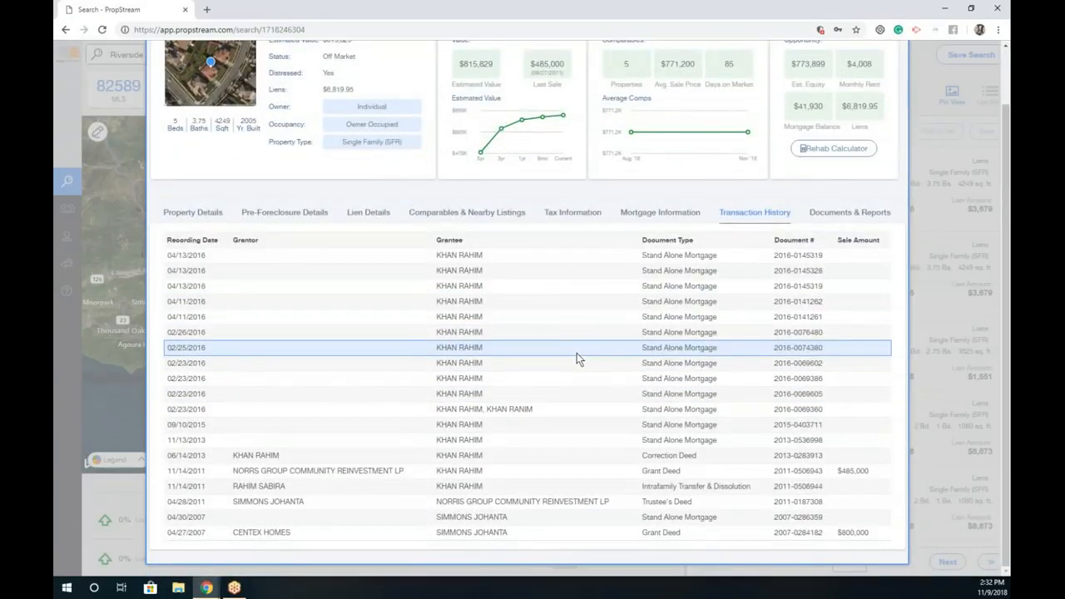
left_click(830, 213)
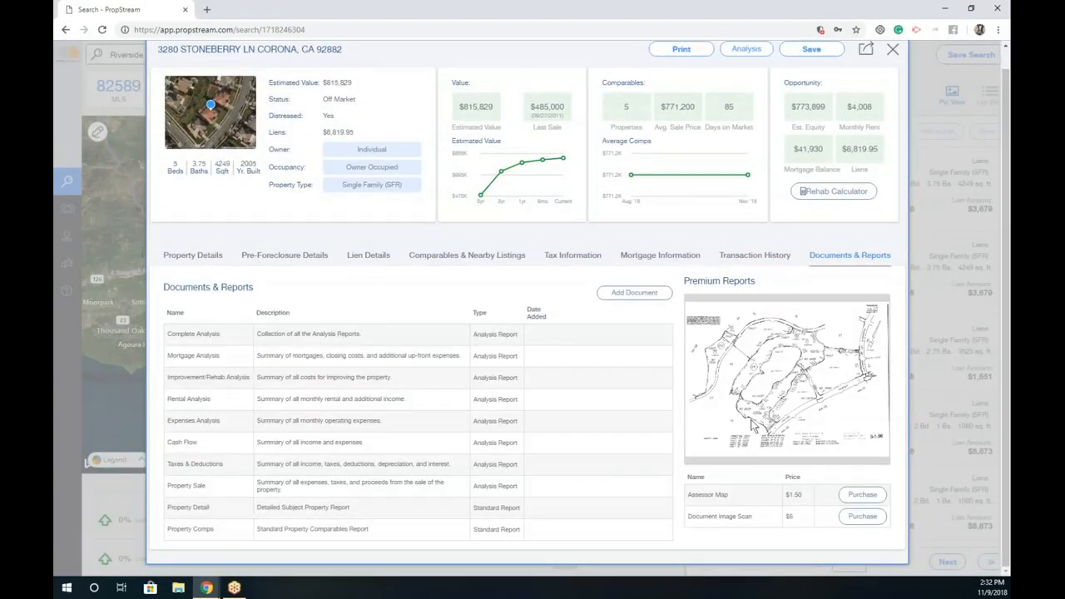
left_click(735, 519)
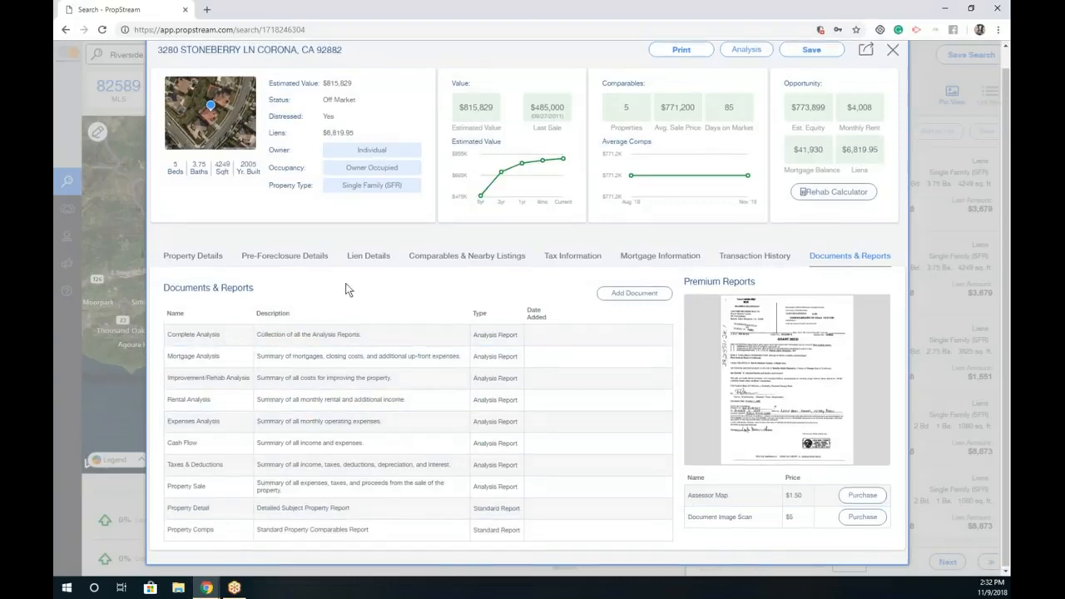
scroll(344, 288, "up", 1)
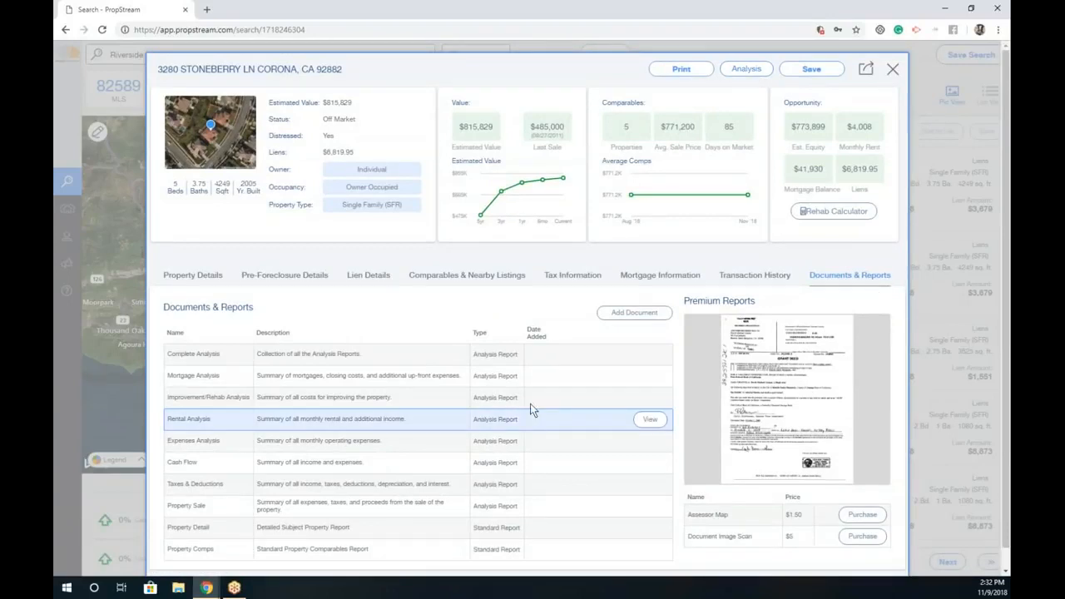
left_click(890, 70)
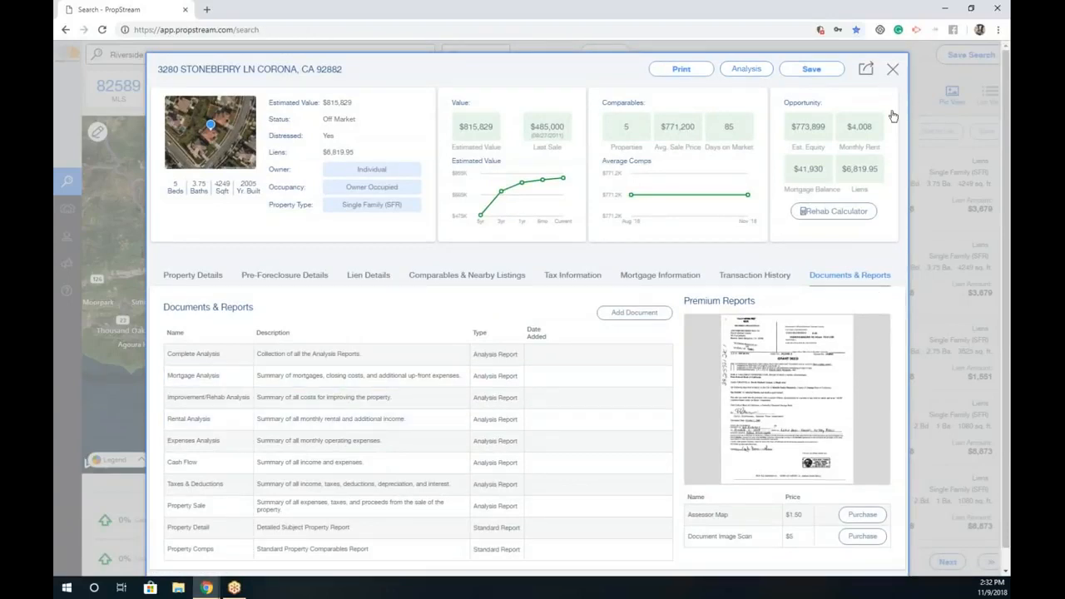
left_click(832, 246)
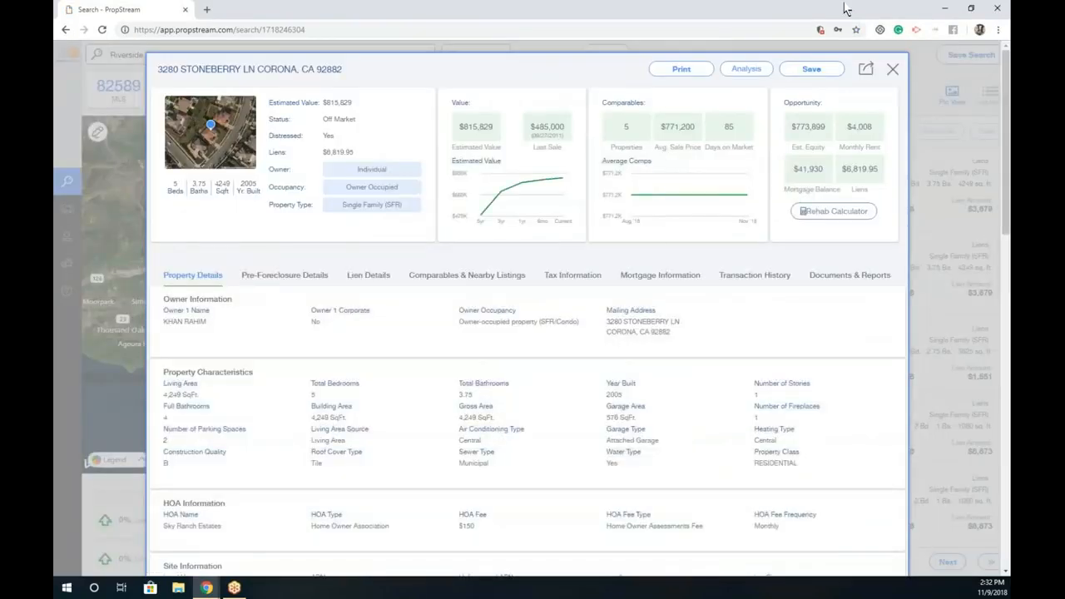
left_click(892, 69)
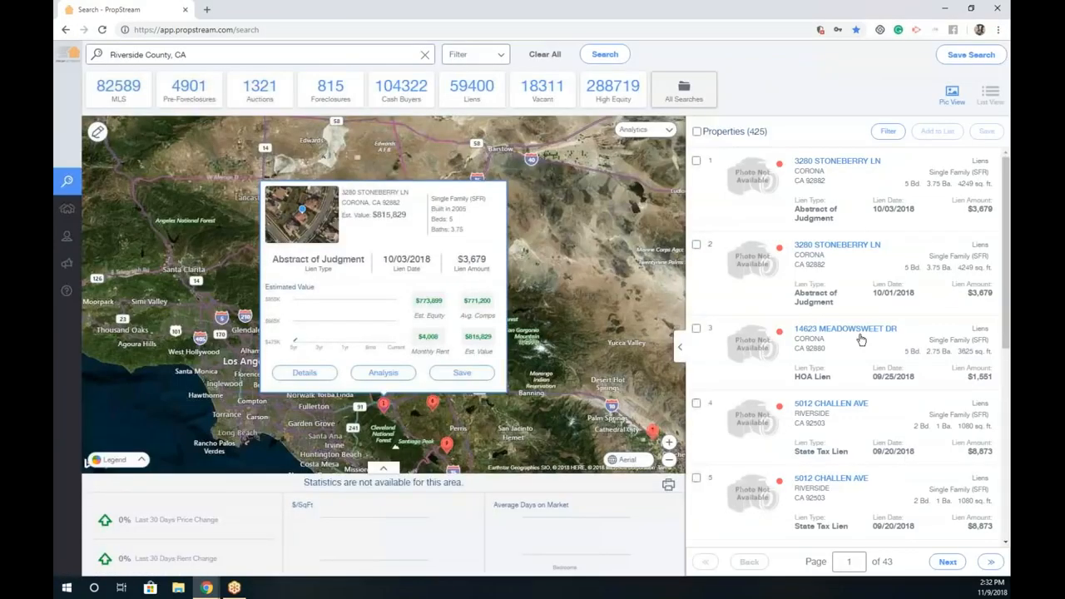
left_click(859, 333)
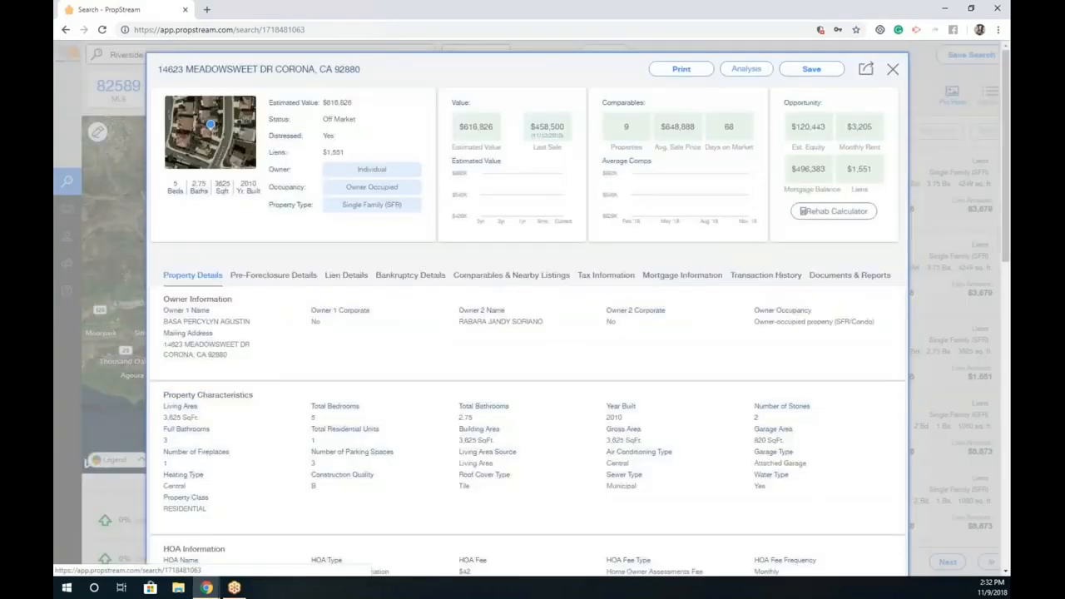
left_click_drag(815, 126, 825, 127)
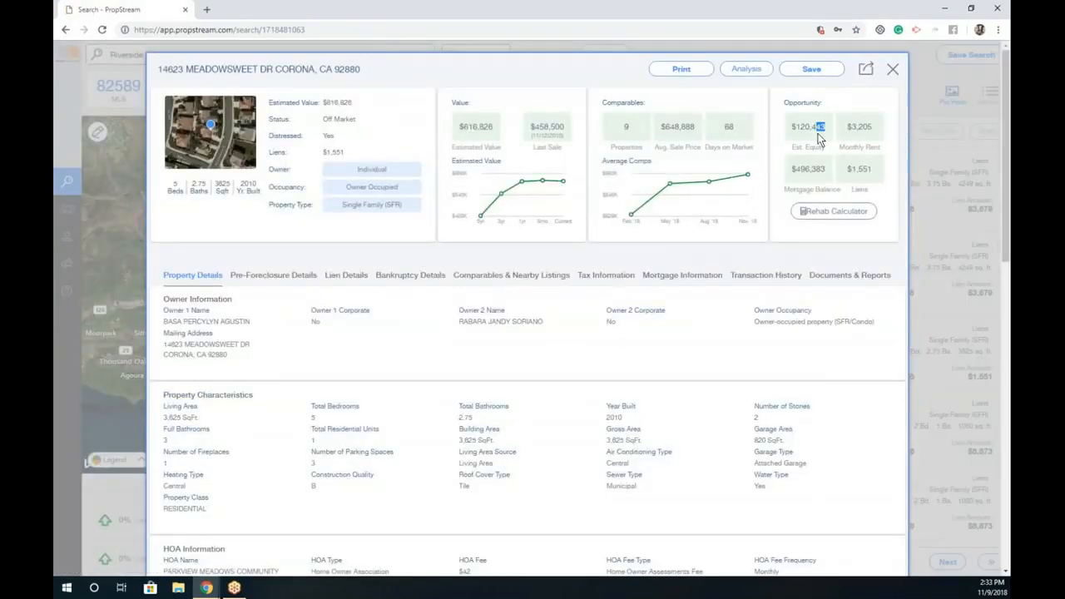
left_click(891, 71)
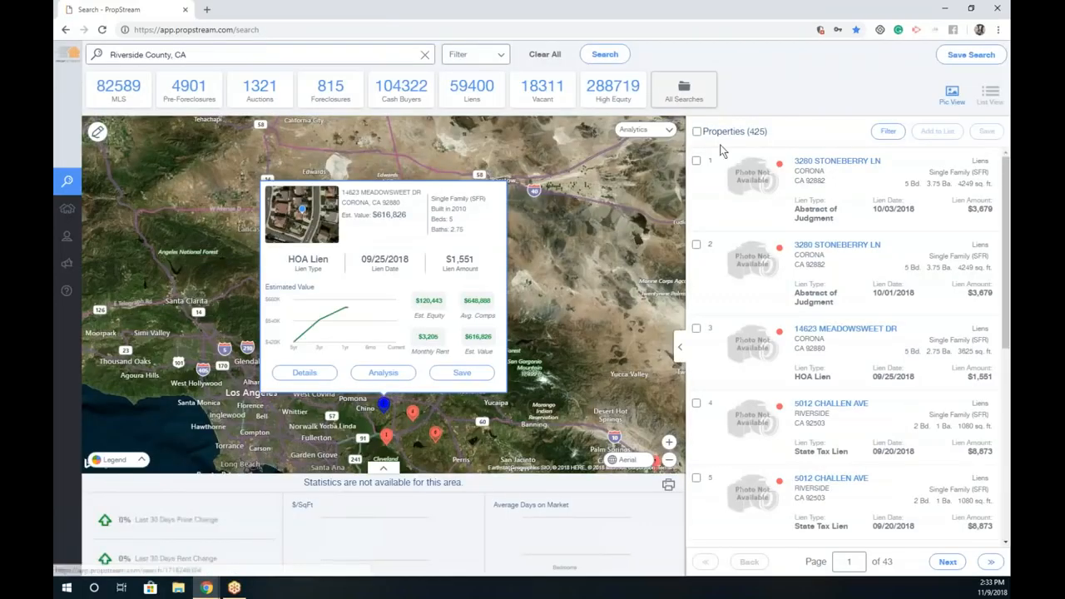
left_click(836, 162)
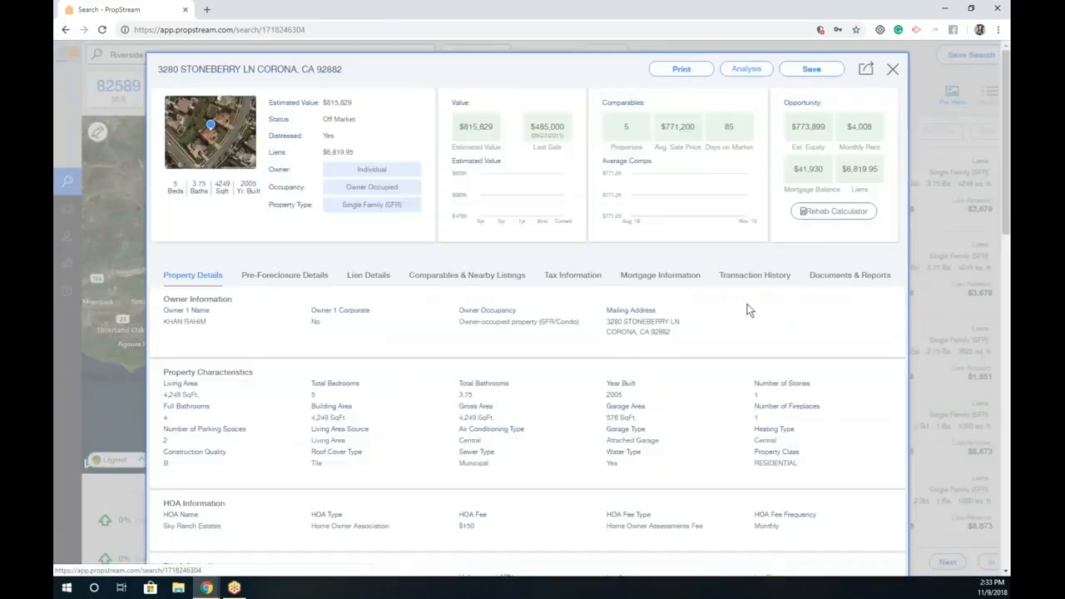
left_click(687, 72)
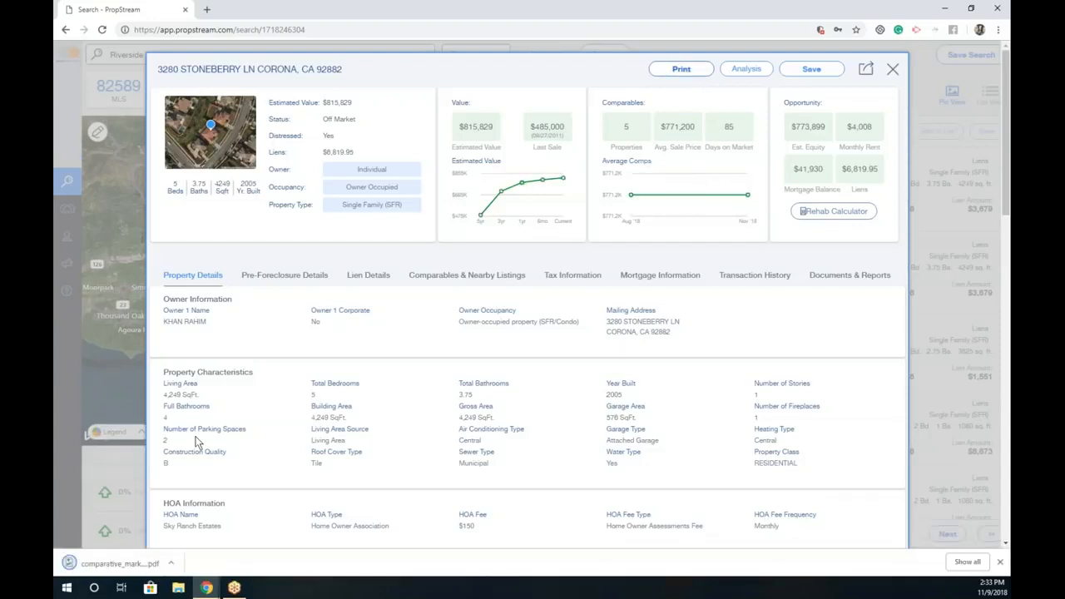
left_click(148, 562)
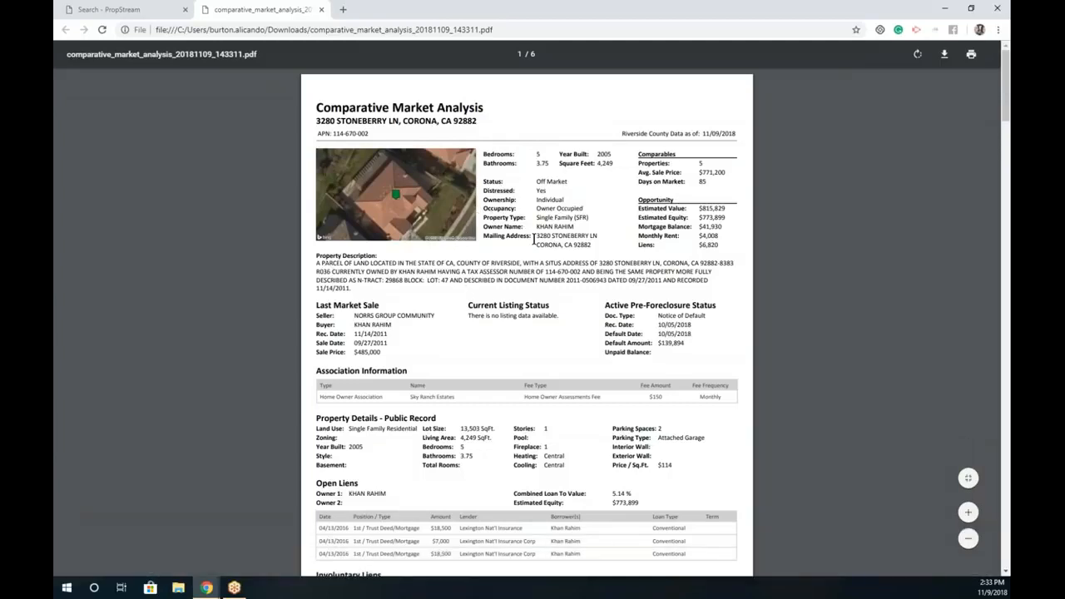
Step: Page through the rest of the Stoneberry comparative market analysis PDF, then close its tab
scroll(566, 357, "down", 1)
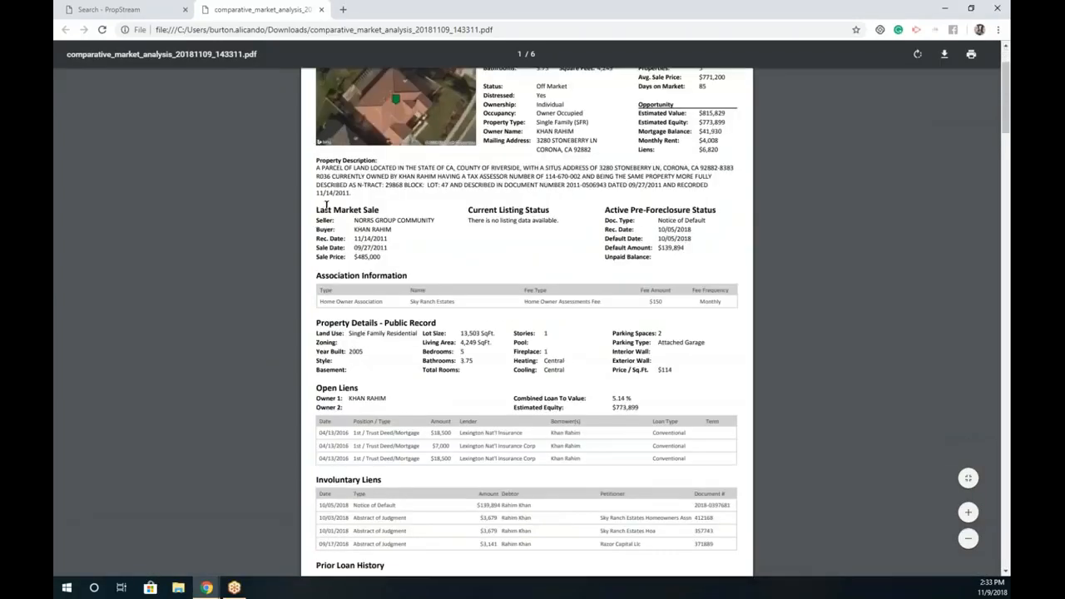
scroll(526, 321, "down", 2)
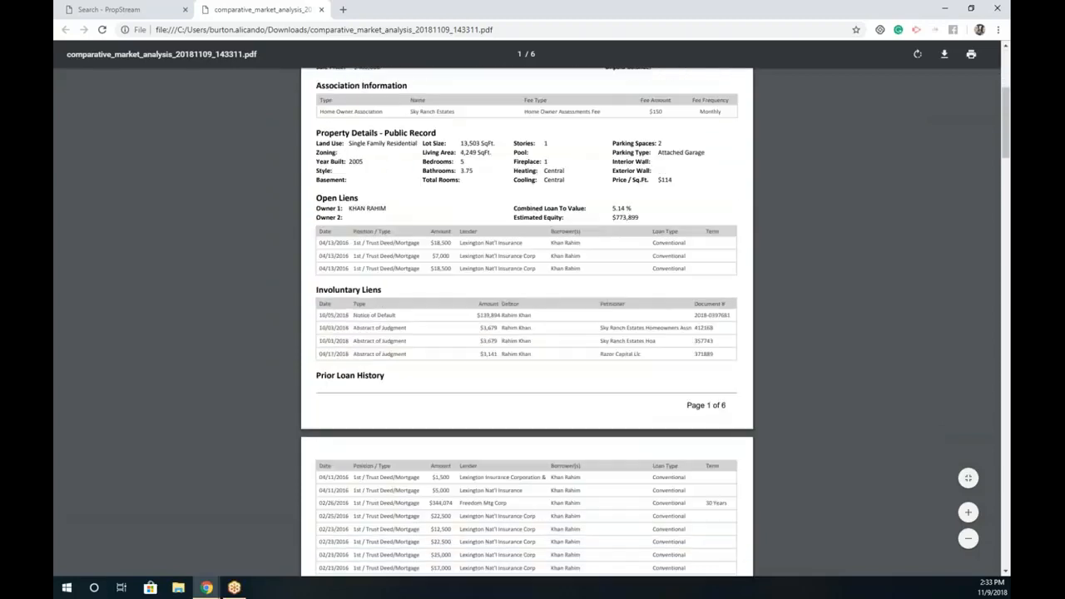
scroll(451, 225, "down", 4)
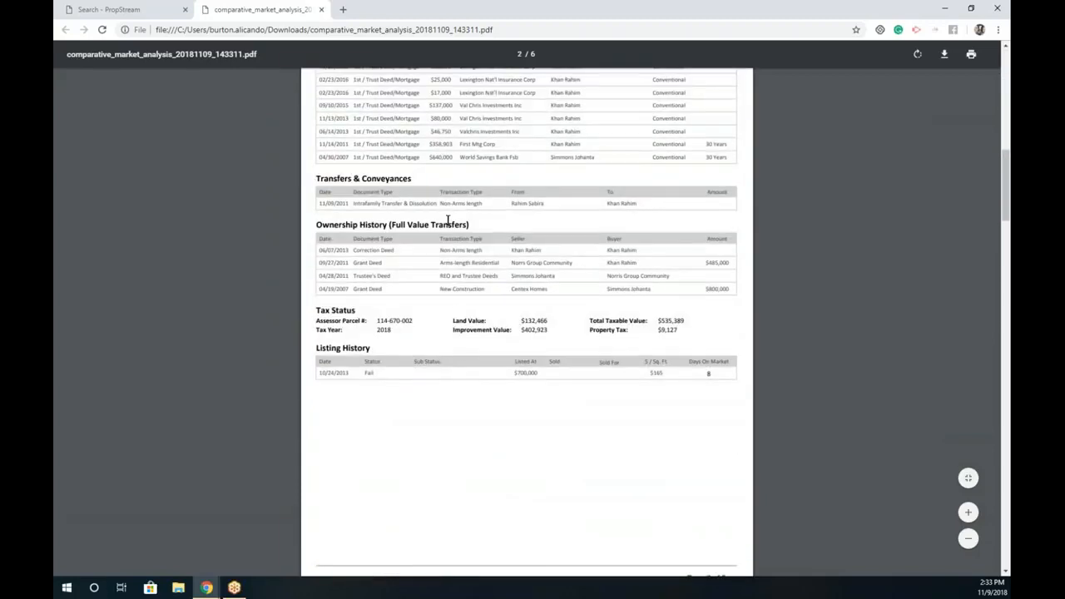
scroll(452, 230, "down", 1)
scroll(456, 247, "down", 3)
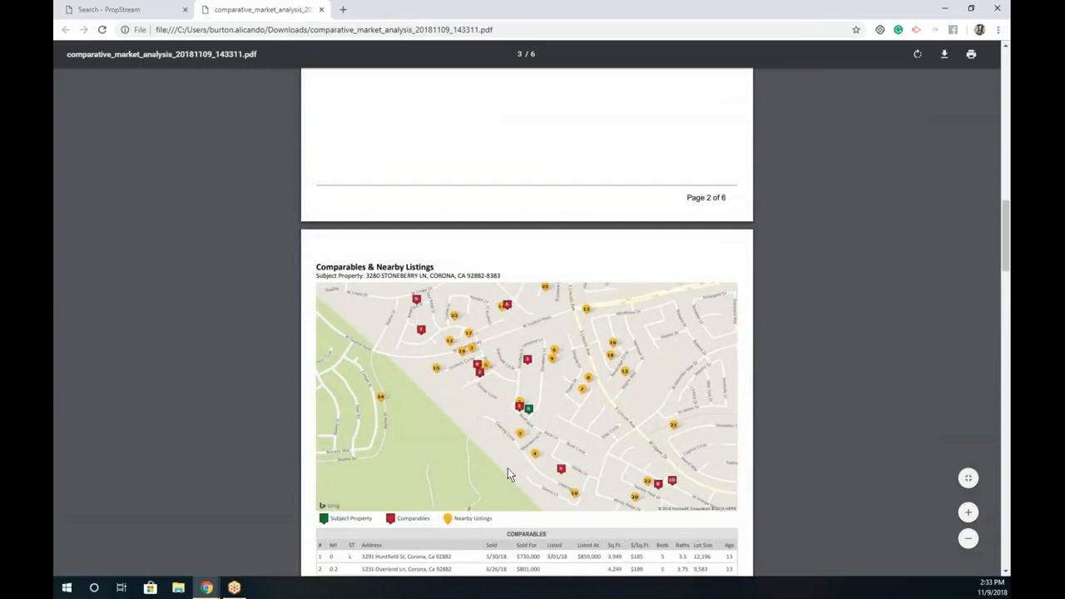
scroll(497, 448, "down", 1)
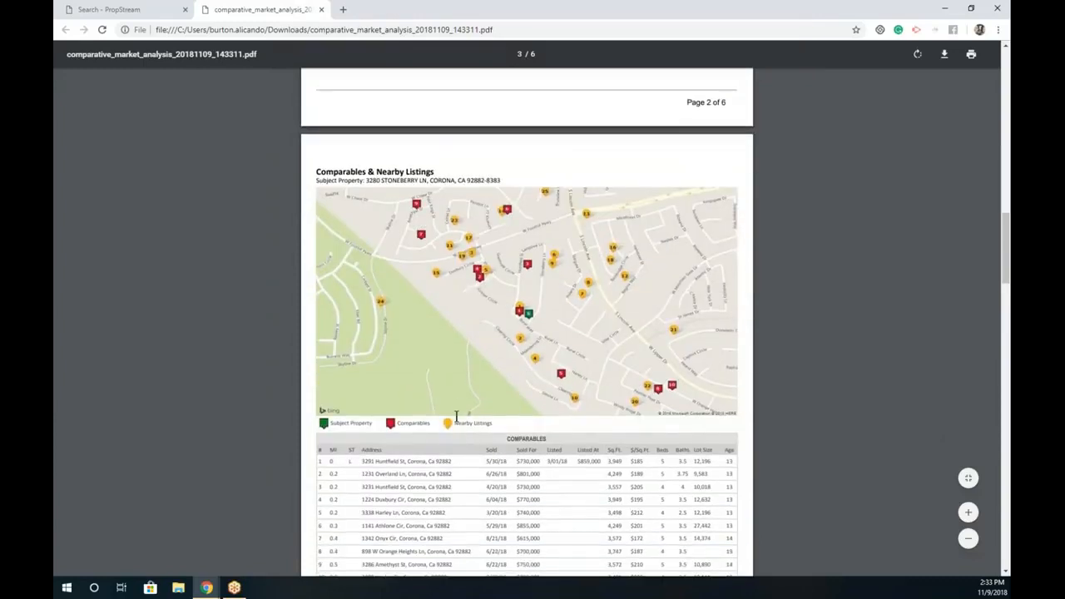
scroll(456, 416, "down", 8)
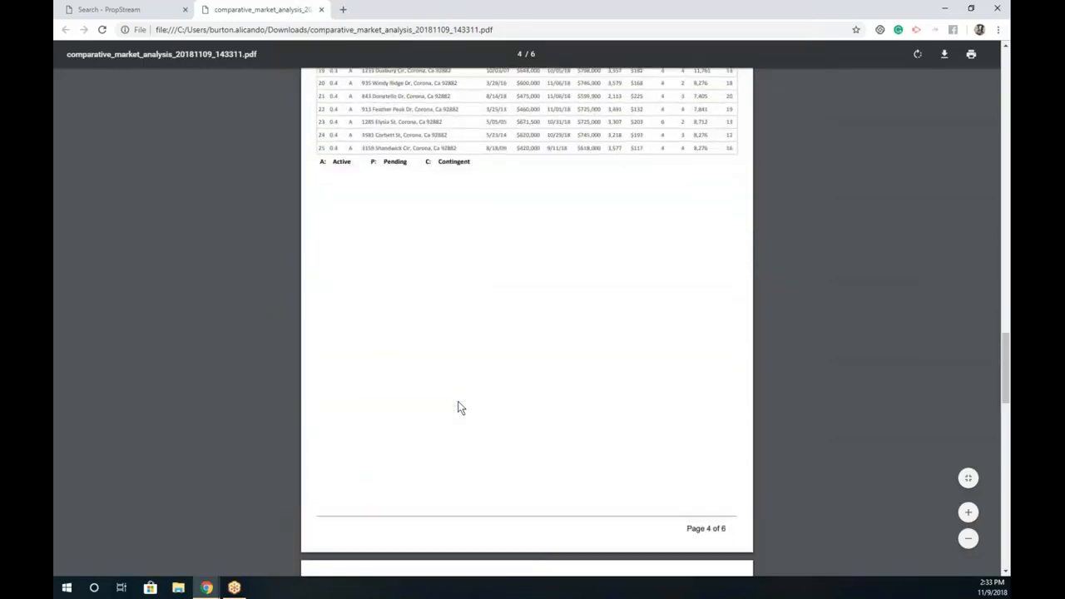
scroll(460, 408, "down", 11)
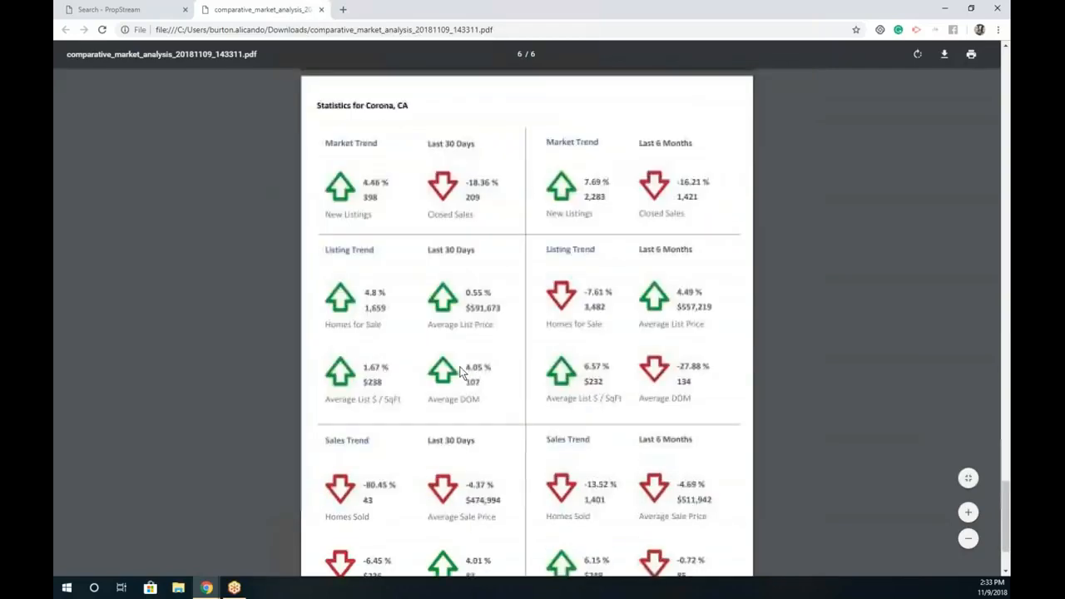
scroll(460, 374, "down", 2)
scroll(456, 374, "up", 10)
scroll(456, 374, "up", 20)
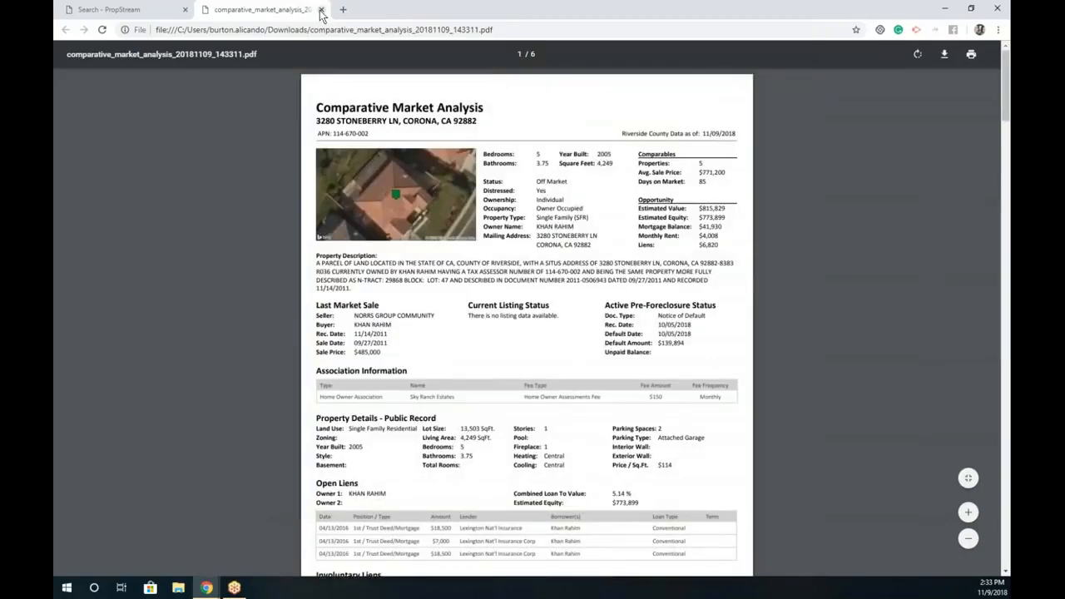
left_click(321, 10)
Step: Open the property's investment analysis and advance through Mortgage, Income and Expenses to Sale
left_click(756, 70)
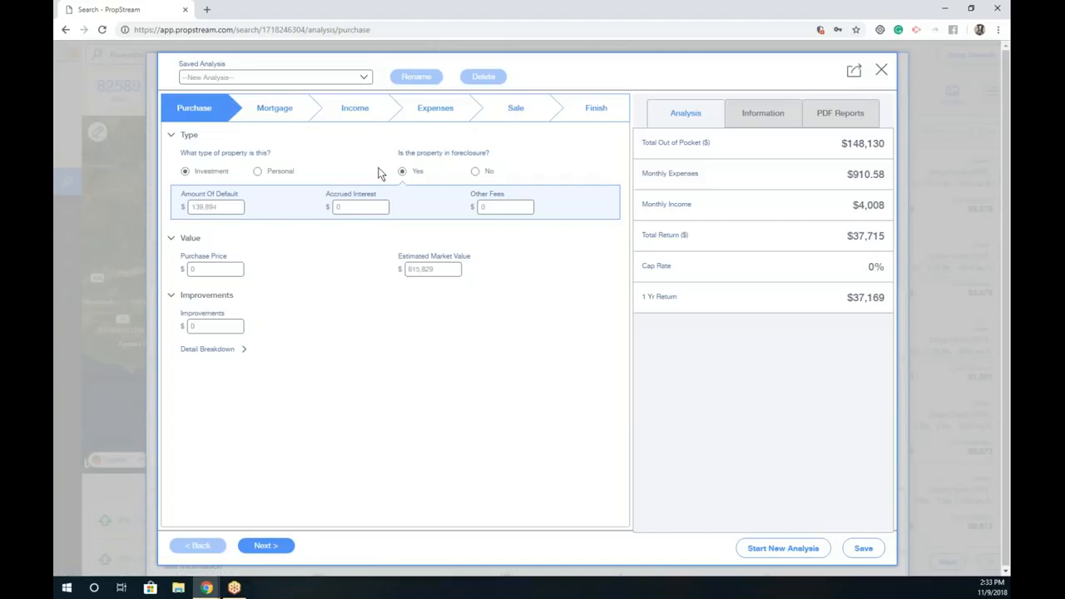
left_click(281, 125)
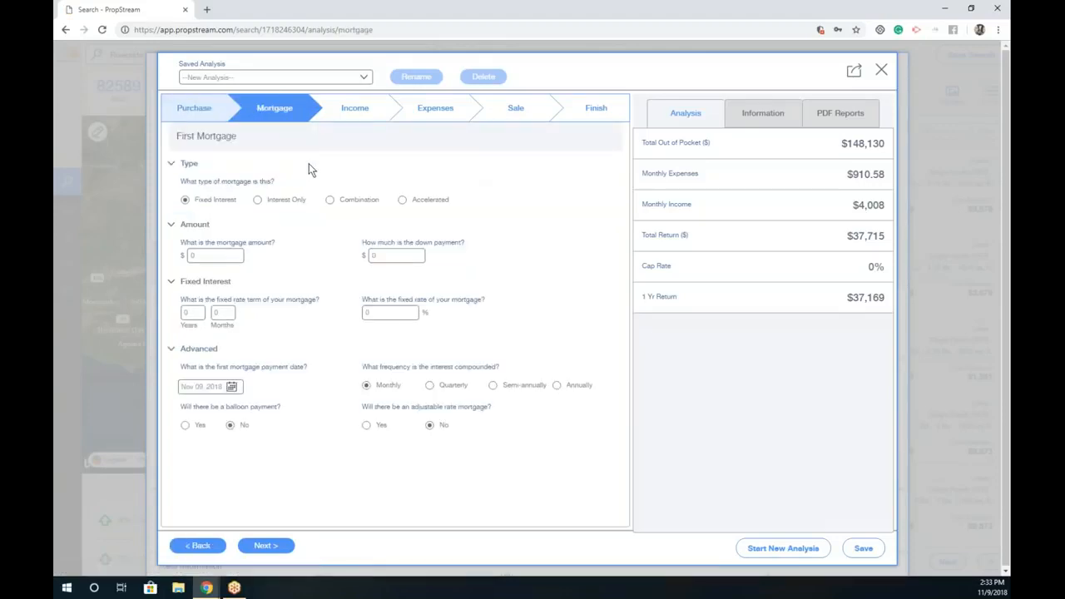
left_click(354, 109)
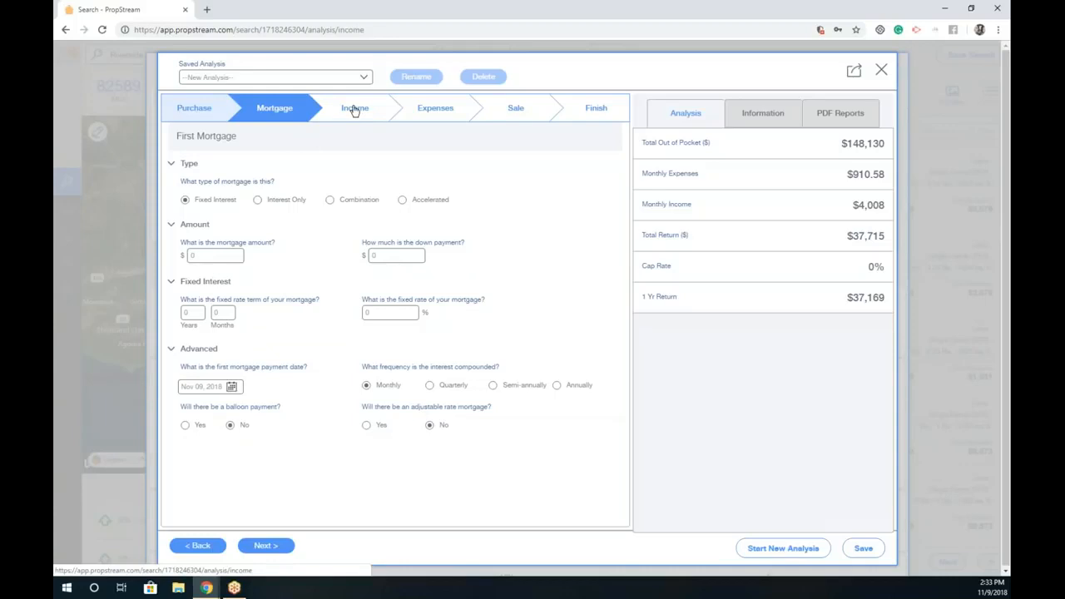
left_click(428, 109)
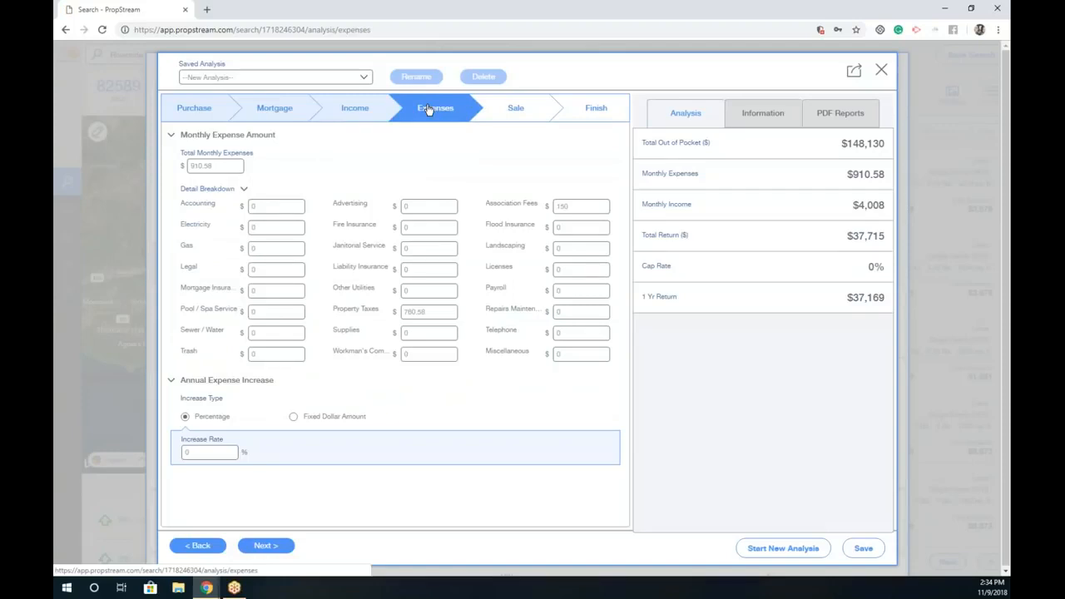
left_click(532, 108)
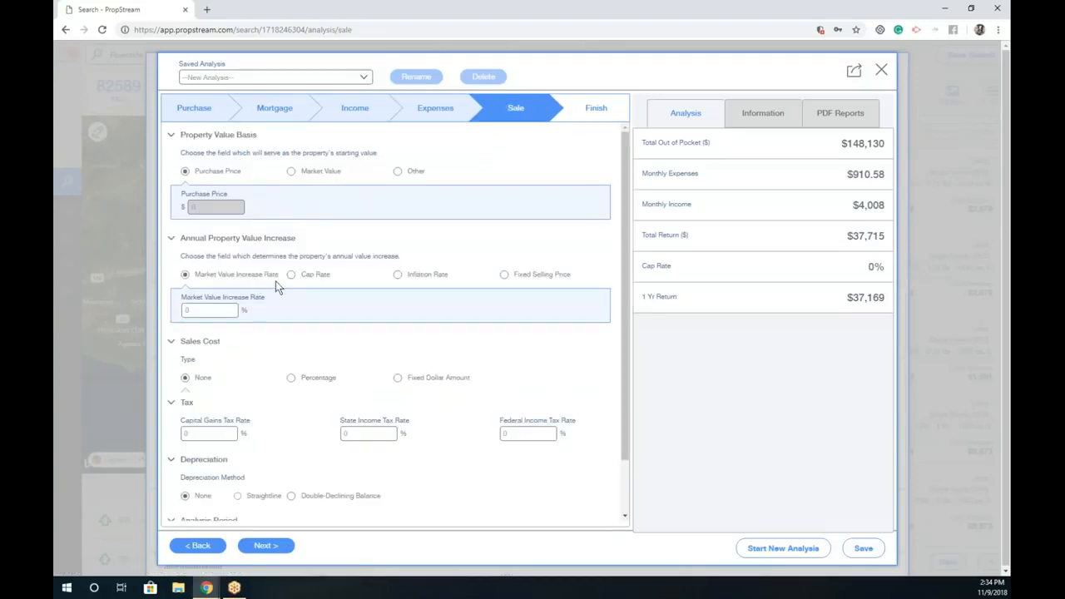
Step: Base annual value increase on Fixed Selling Price, check the $37,715 total return, and go to Finish
left_click(331, 279)
left_click(521, 277)
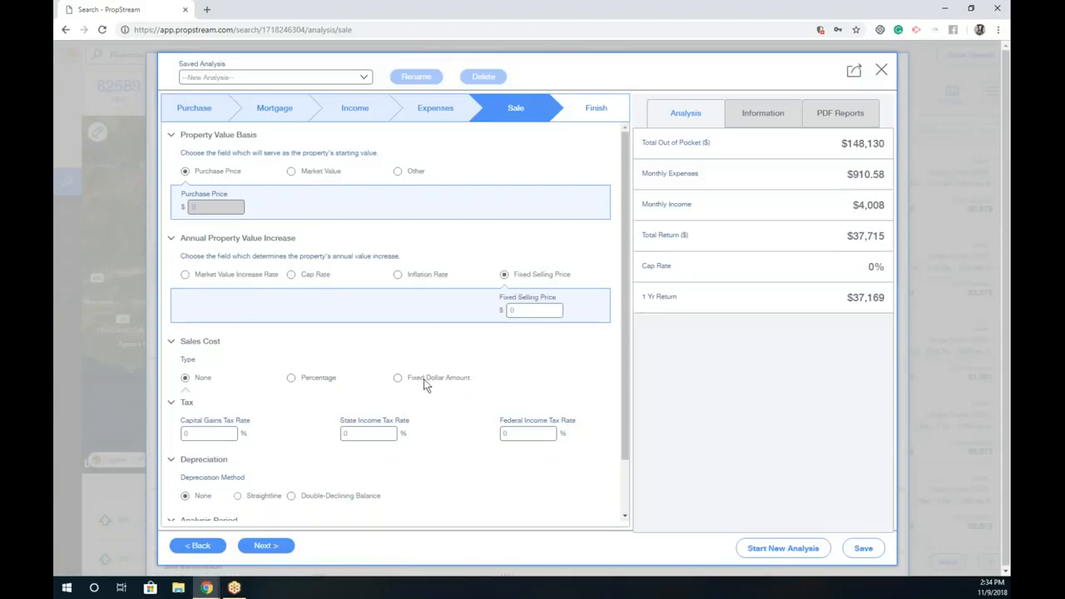
scroll(302, 446, "down", 2)
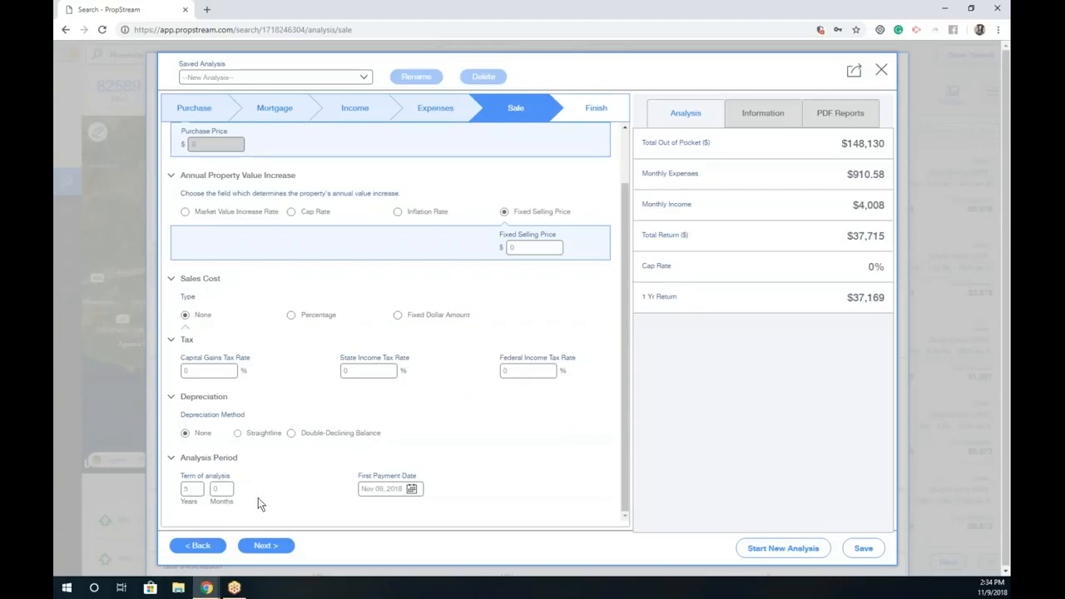
left_click_drag(811, 237, 887, 236)
left_click(595, 108)
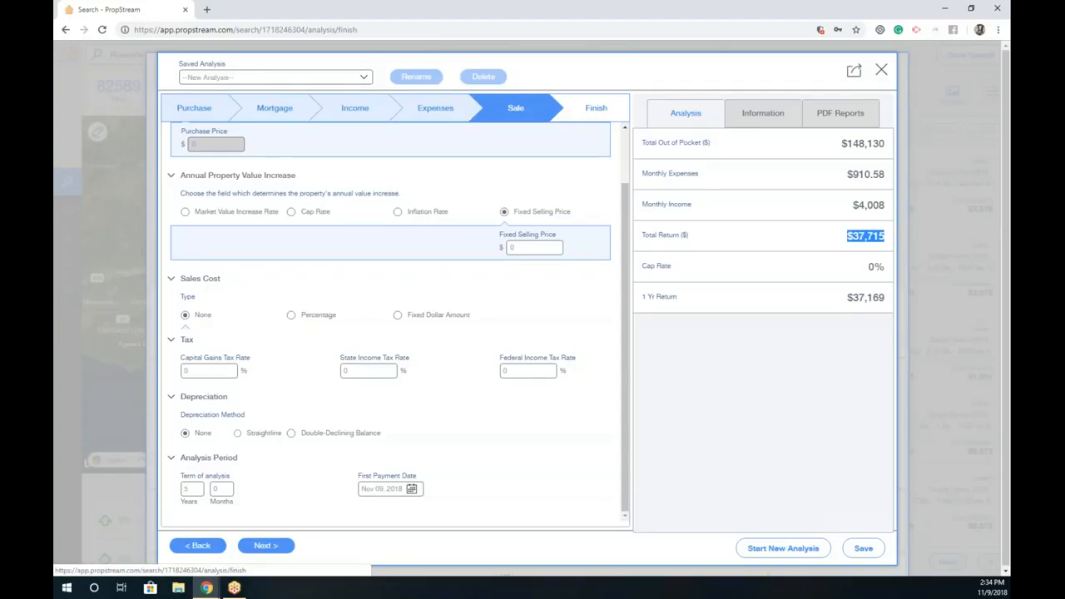
Step: Download the Complete Analysis report and scroll through the 10-page complete_analysis PDF
left_click(263, 193)
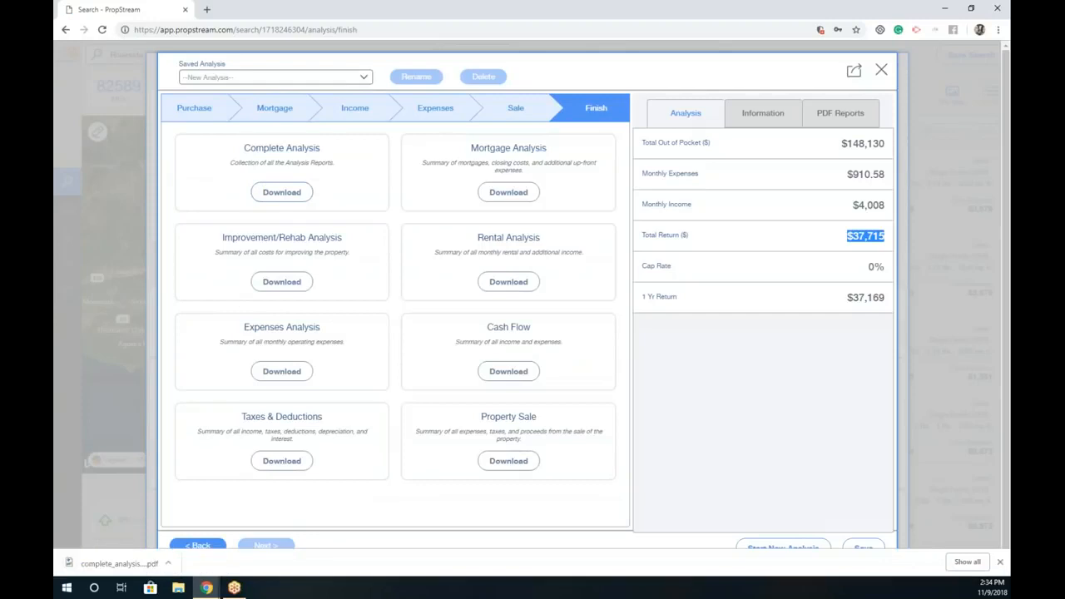
left_click(109, 564)
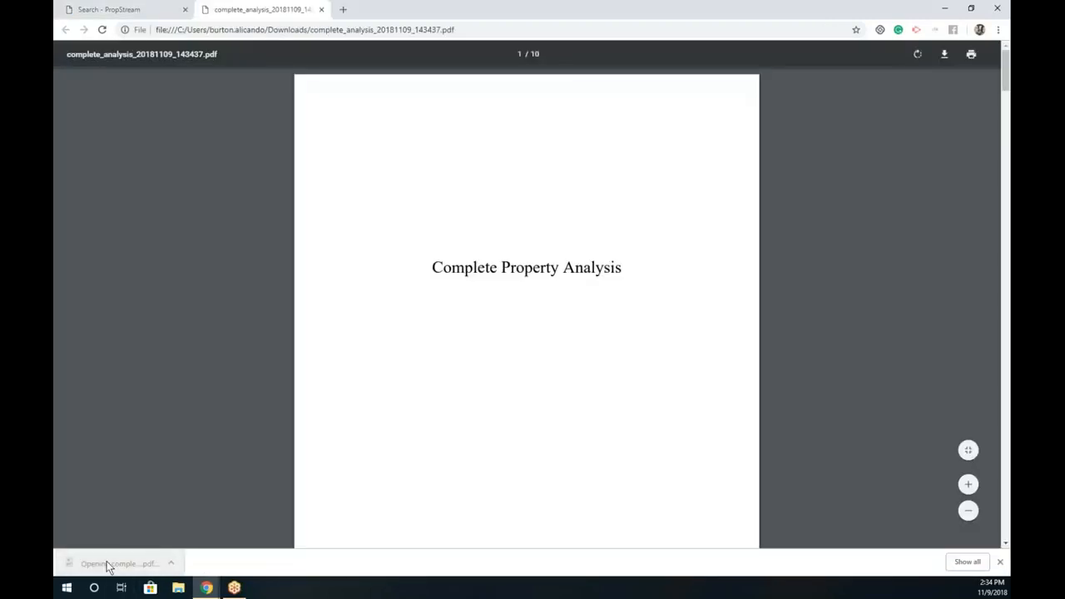
scroll(561, 325, "down", 15)
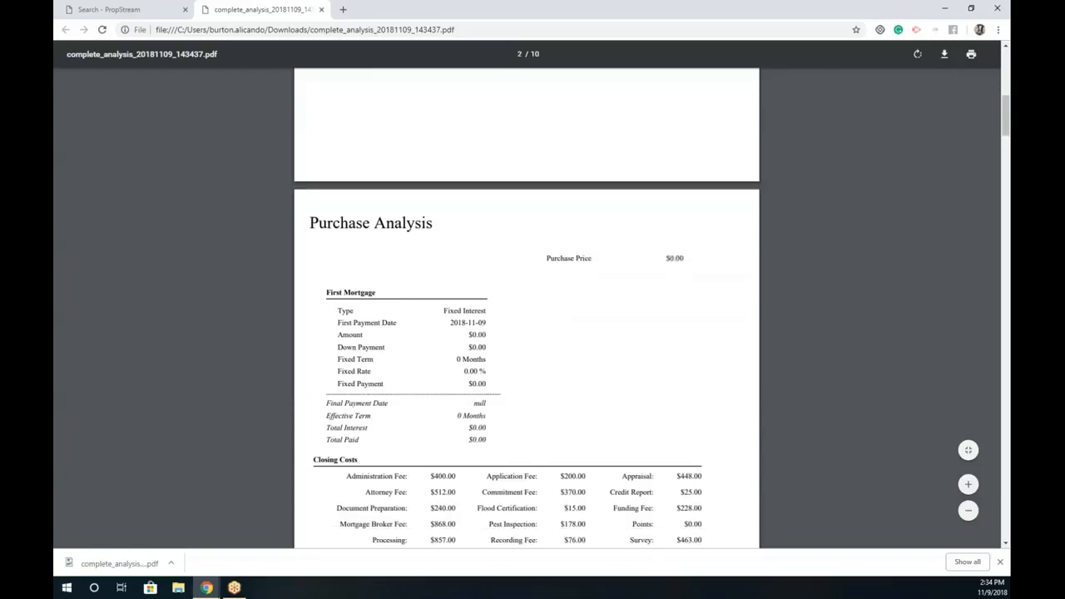
scroll(526, 307, "down", 12)
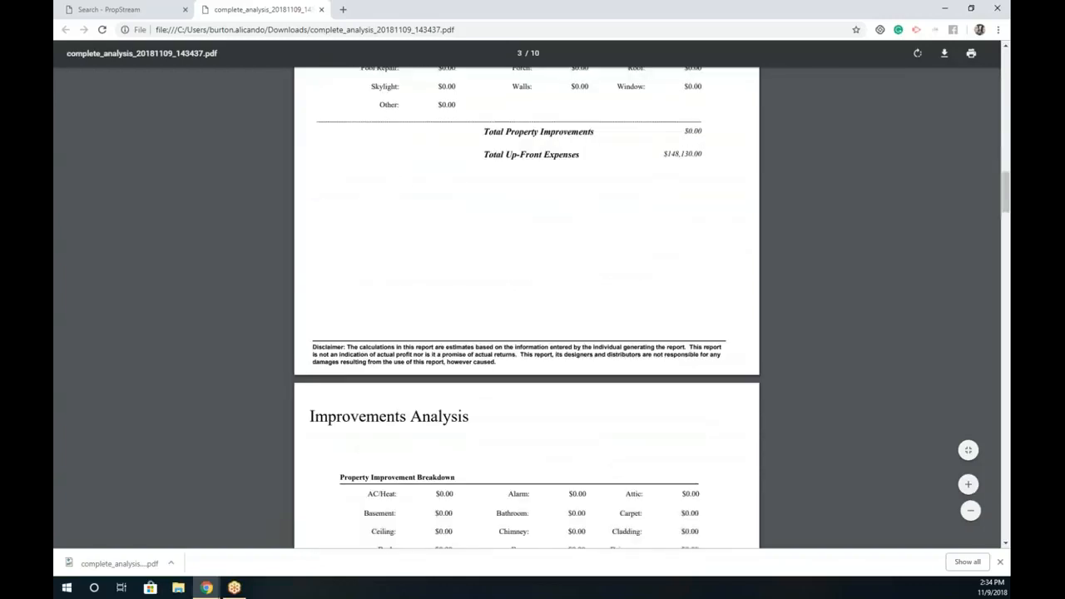
scroll(527, 307, "down", 15)
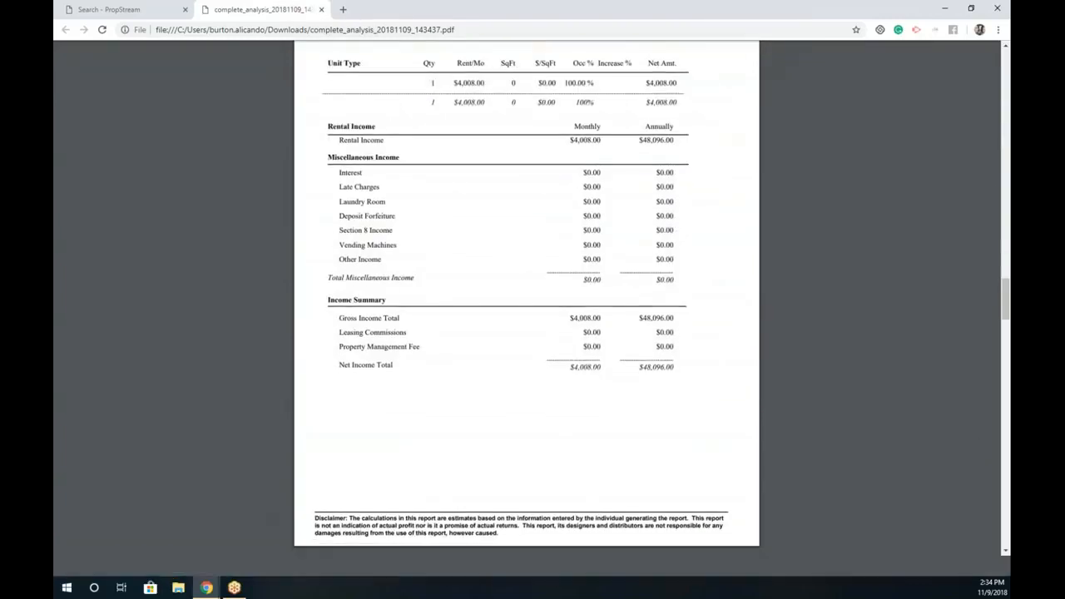
scroll(548, 285, "down", 15)
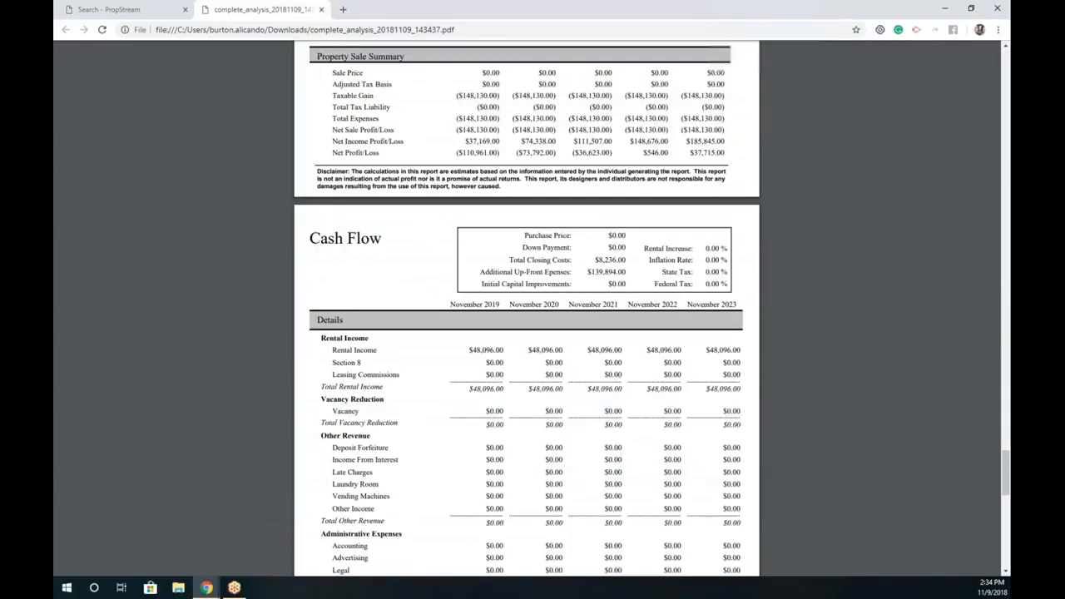
scroll(548, 285, "down", 1)
scroll(394, 291, "up", 6)
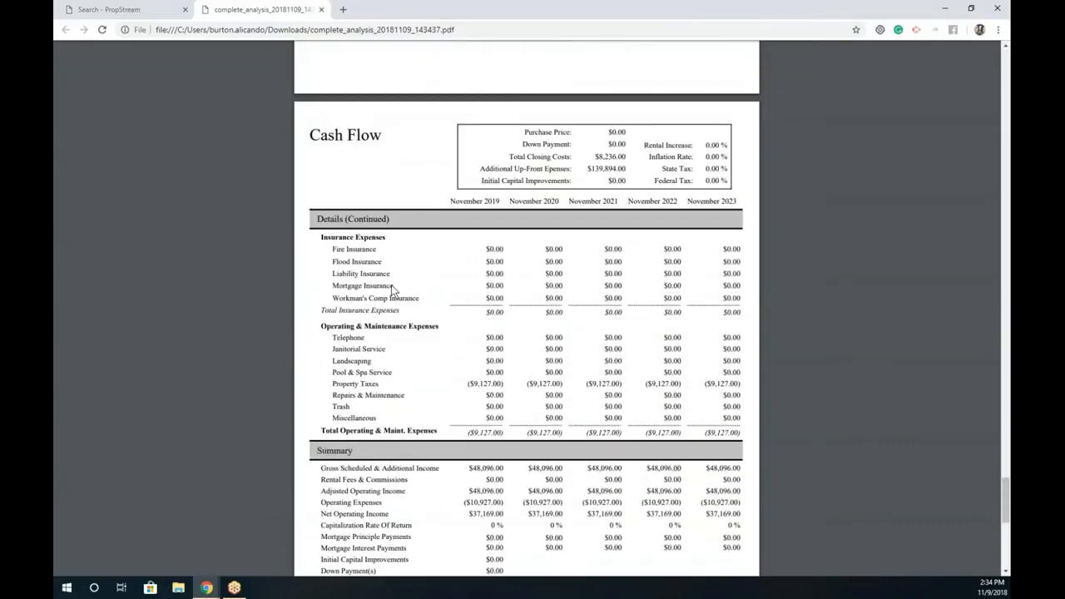
Step: Close the analysis PDF and window, and confirm saving the property for the rehab calculator
left_click(324, 10)
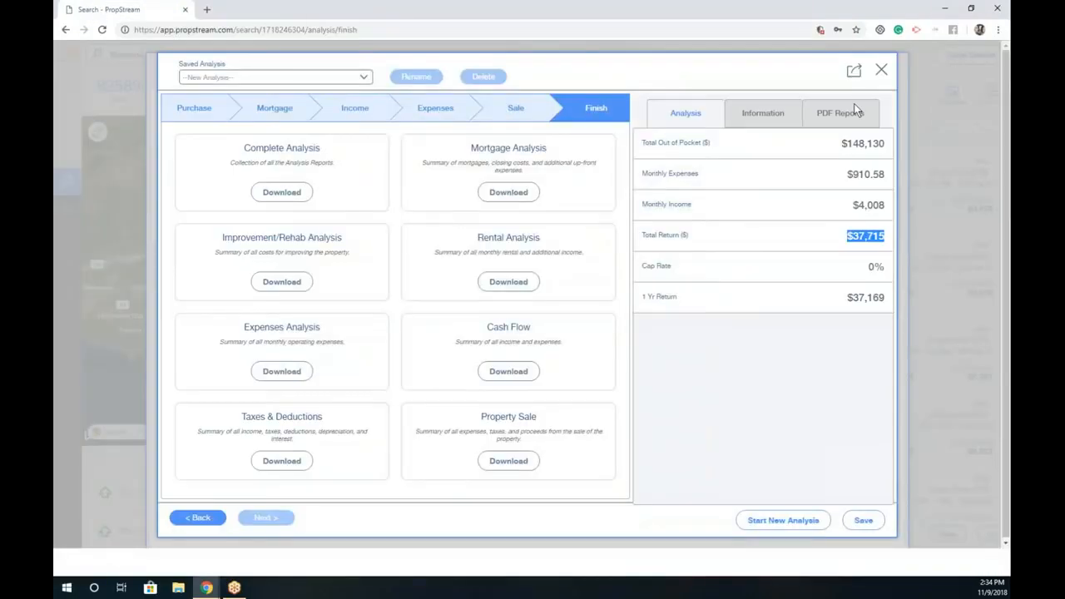
left_click(882, 72)
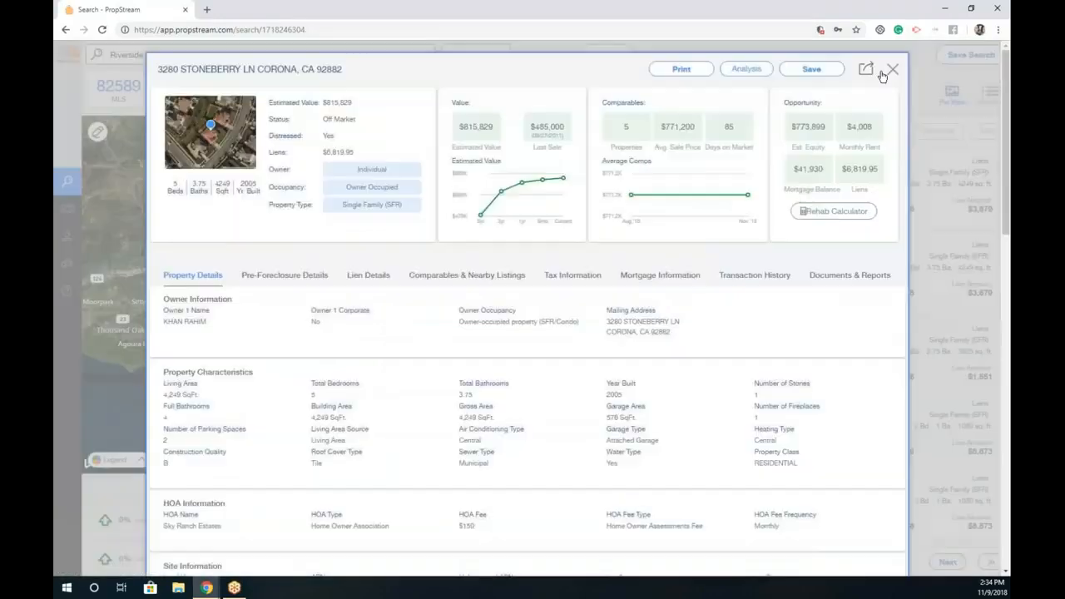
left_click(842, 218)
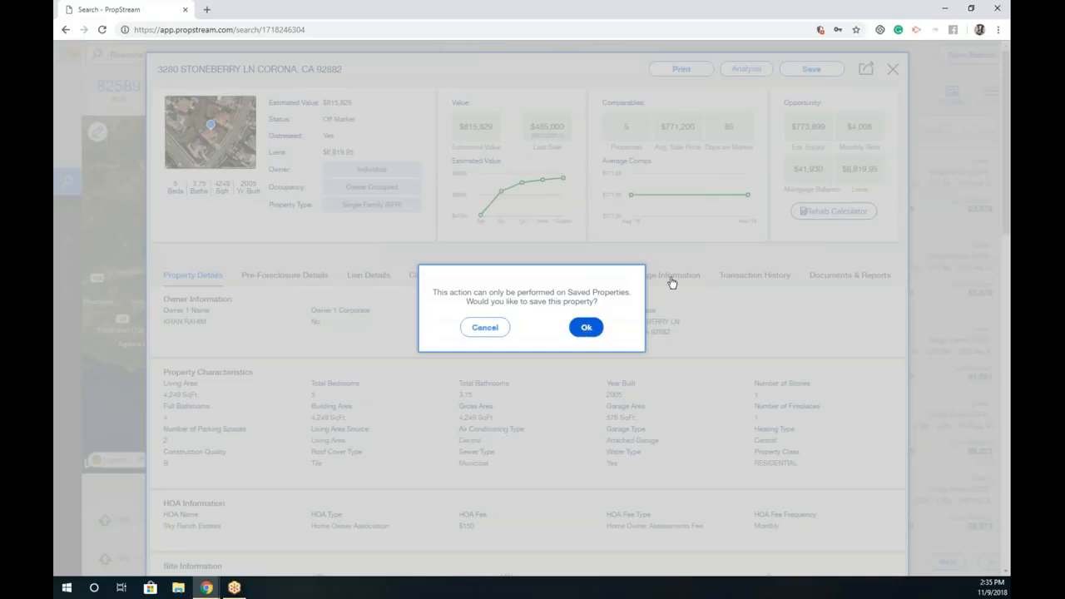
key("Return")
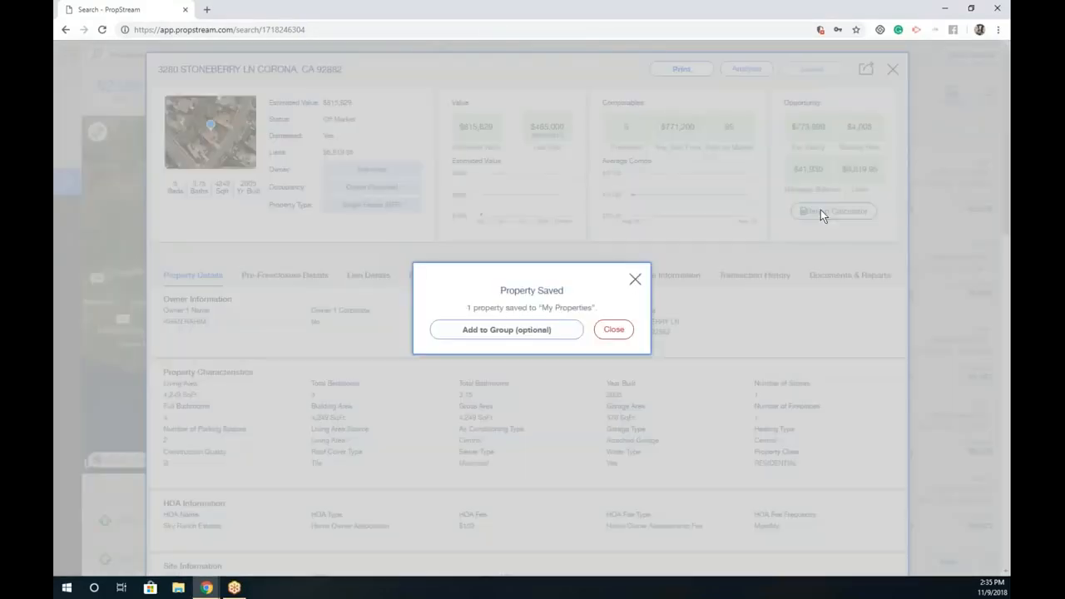
Step: Save the property to a new group, Riverside Group #1, then launch its rehab calculator
left_click(537, 331)
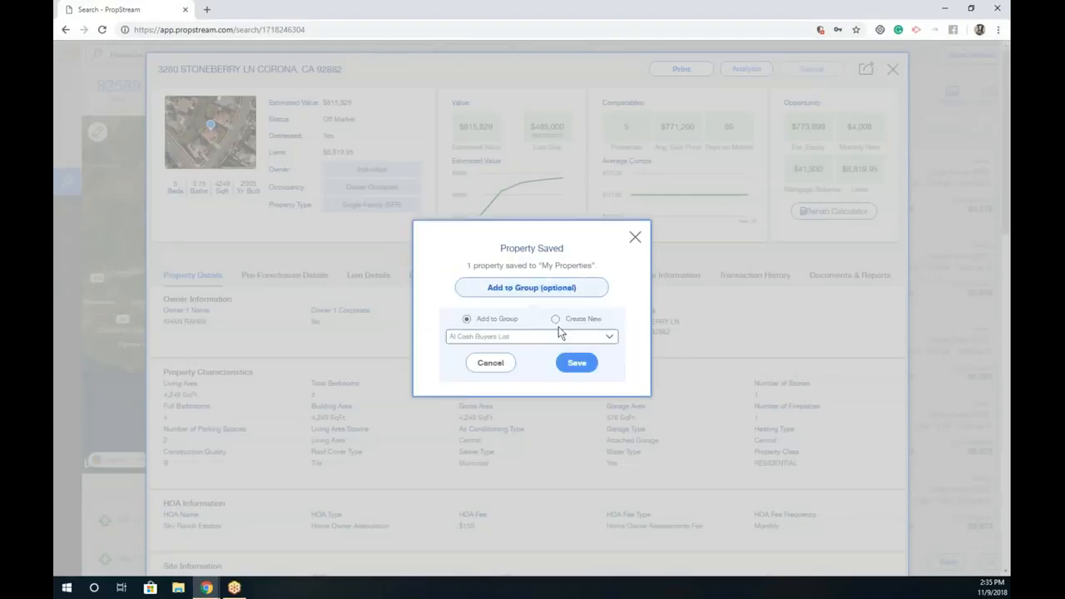
left_click(534, 335)
type("Riverside Group #1")
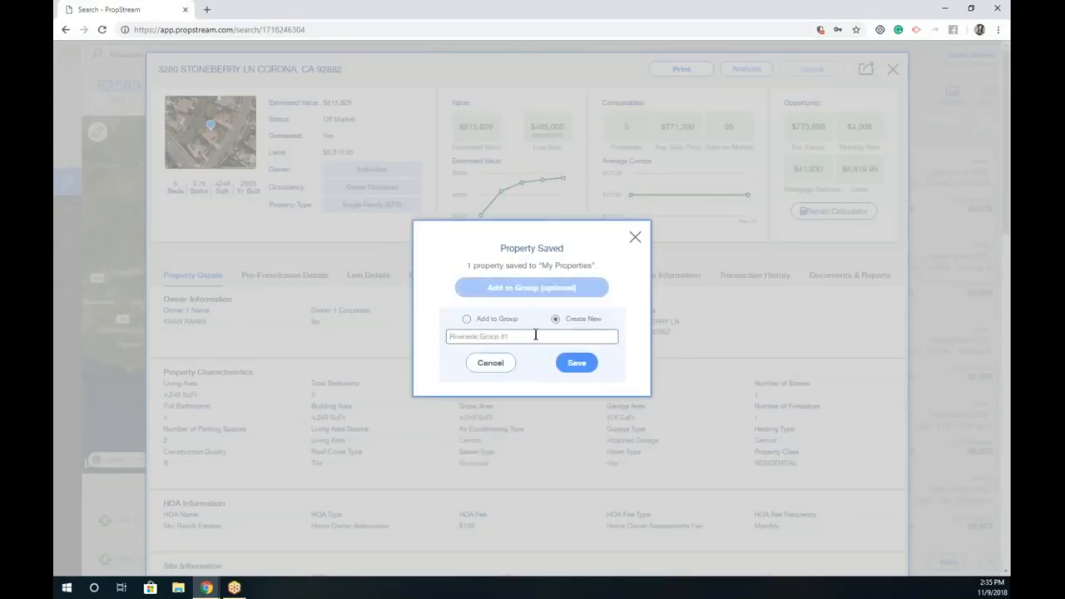
left_click(573, 365)
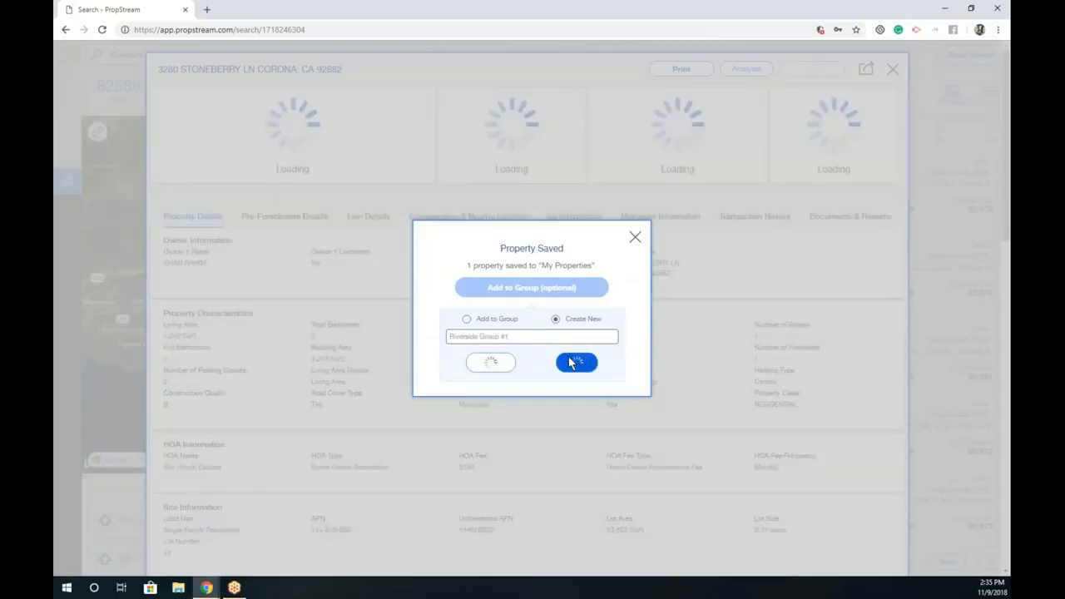
left_click(539, 331)
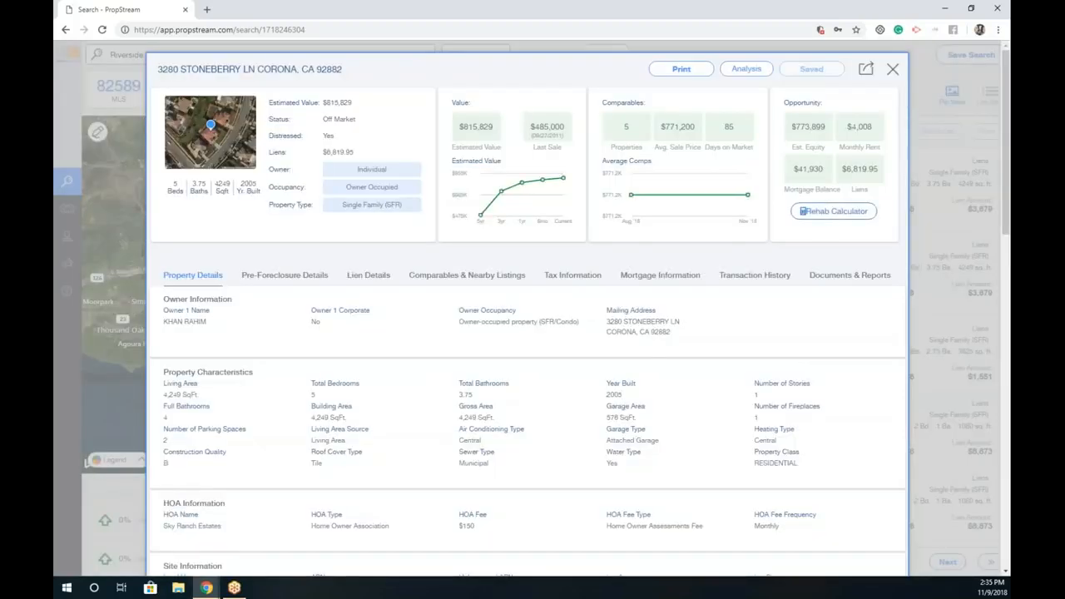
left_click(828, 213)
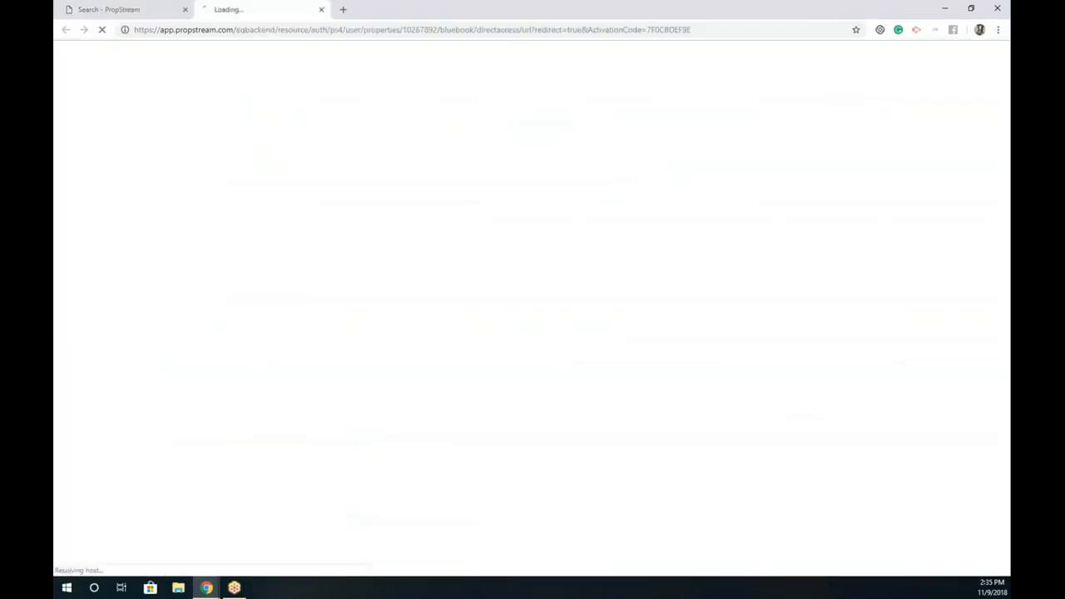
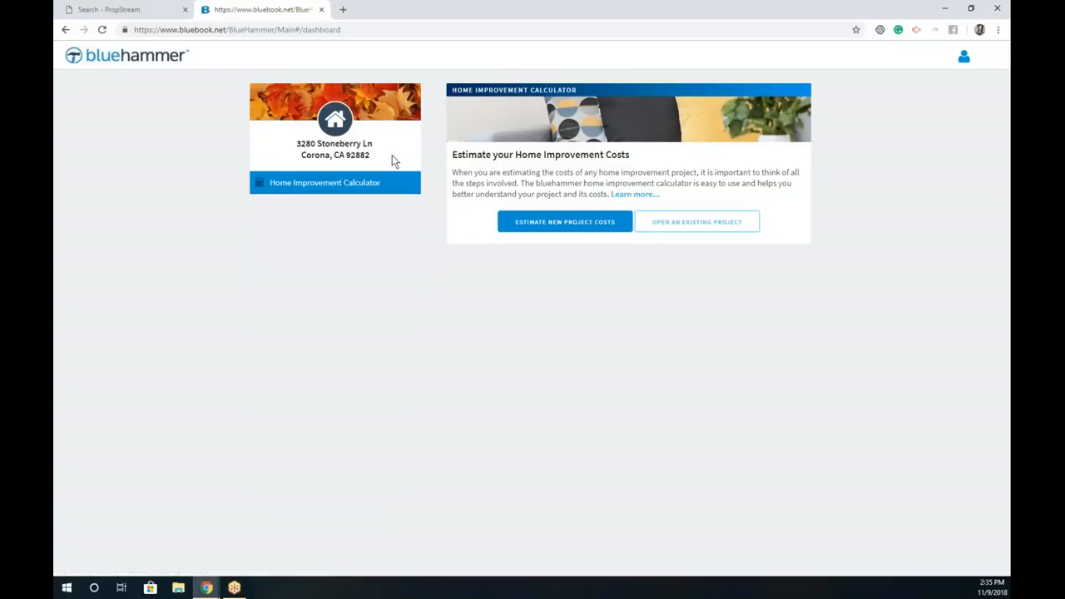
triple_click(392, 154)
left_click(574, 220)
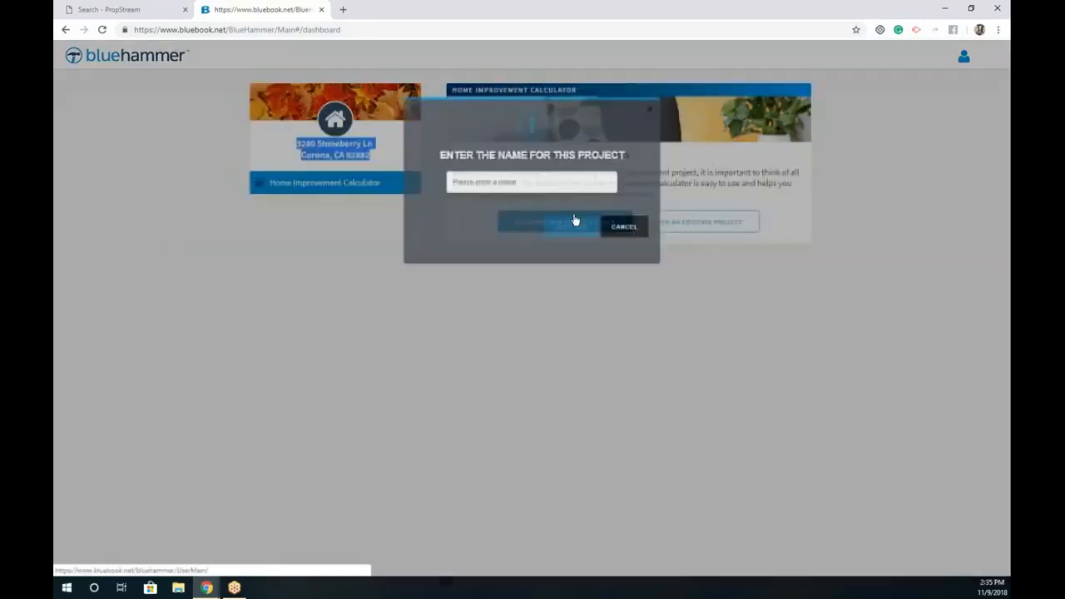
left_click(524, 188)
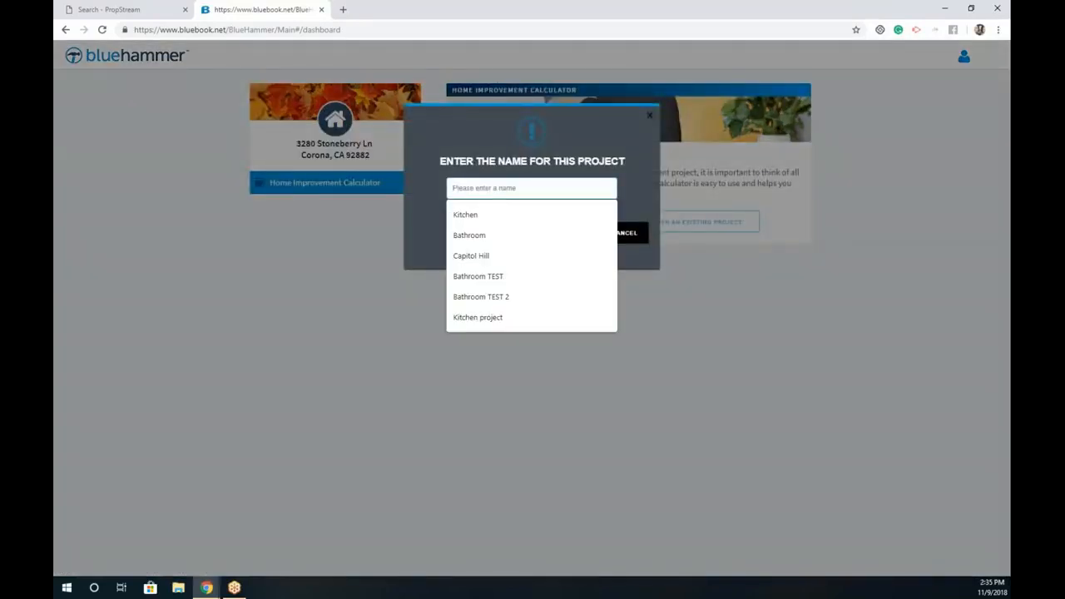
left_click(466, 215)
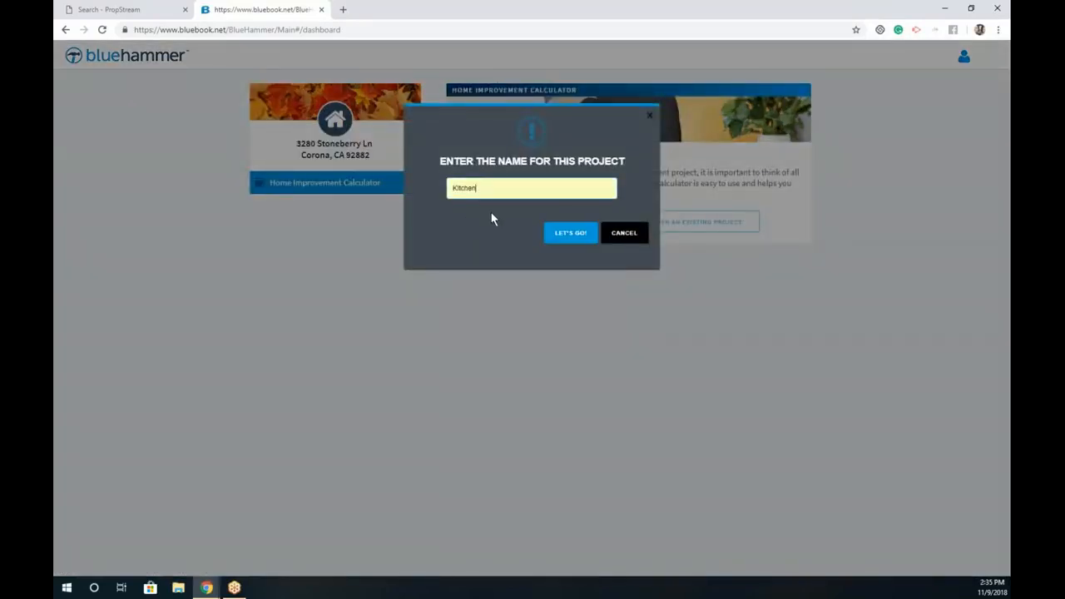
left_click(568, 232)
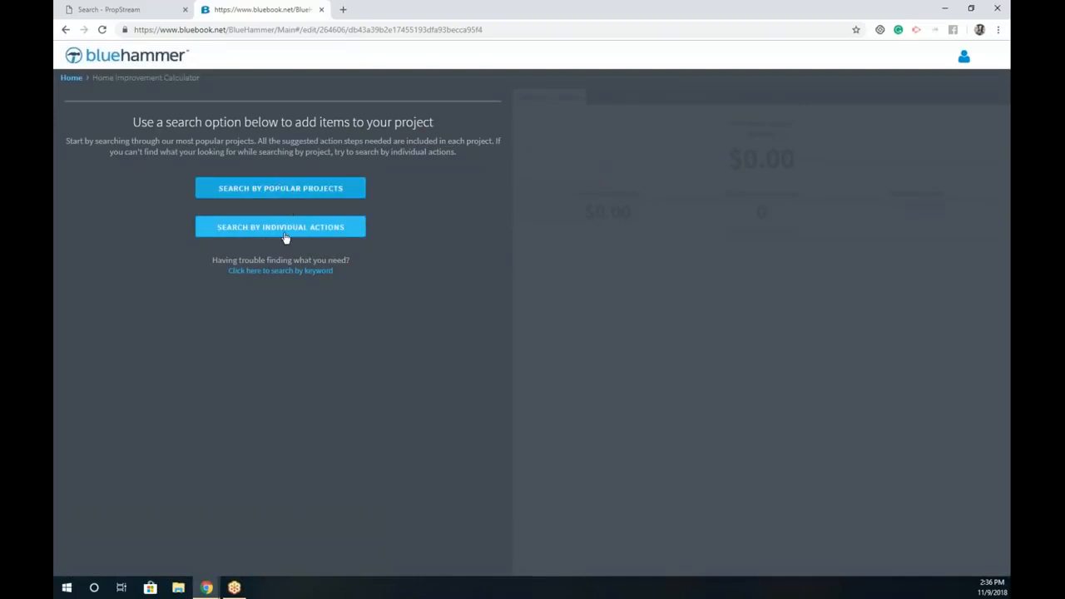
left_click(291, 238)
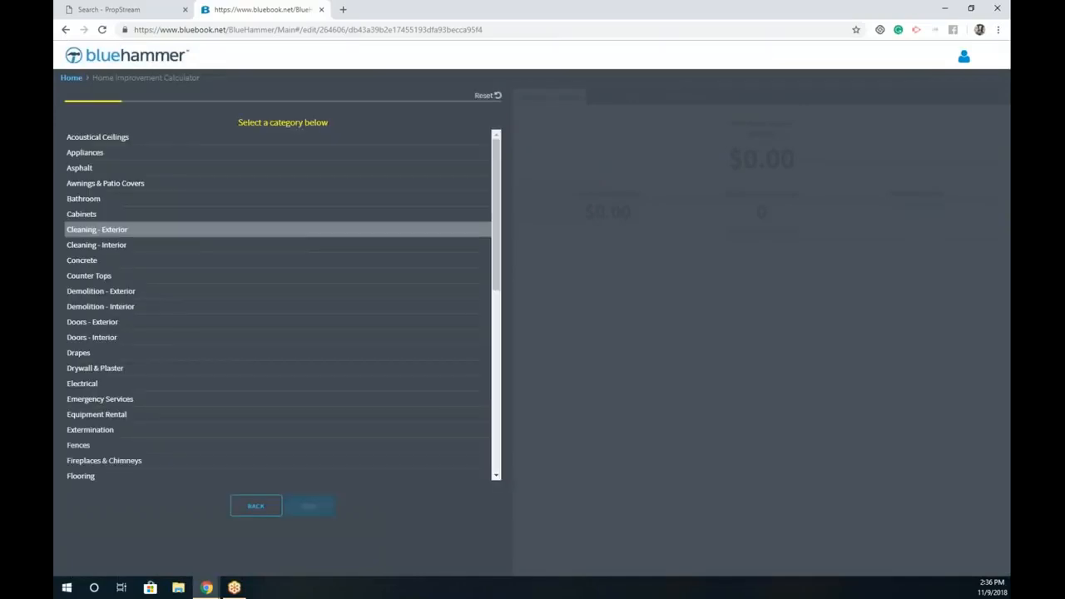
scroll(292, 366, "down", 2)
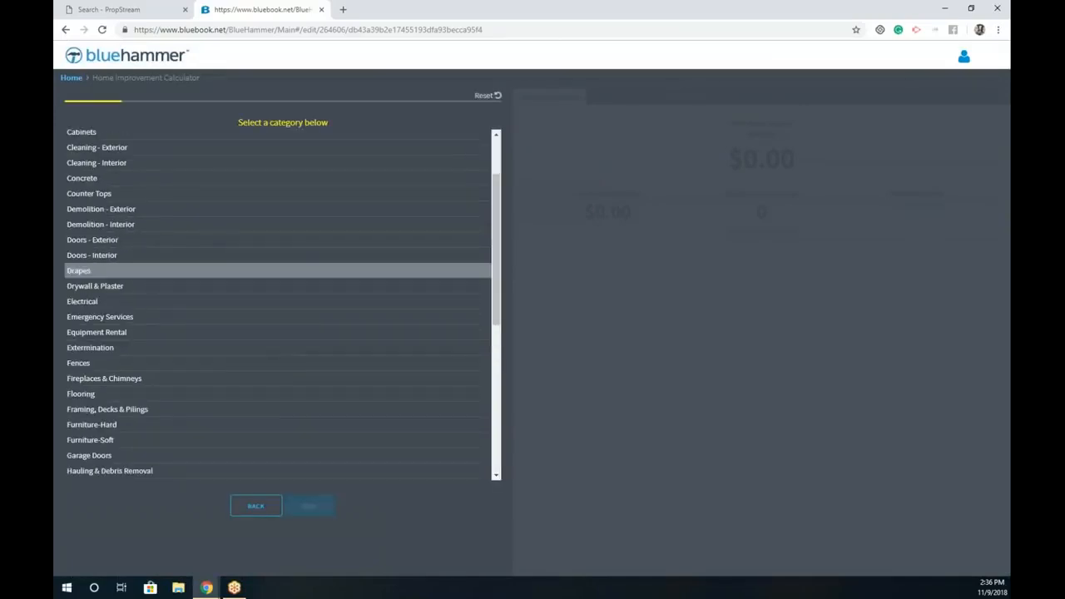
scroll(271, 412, "down", 4)
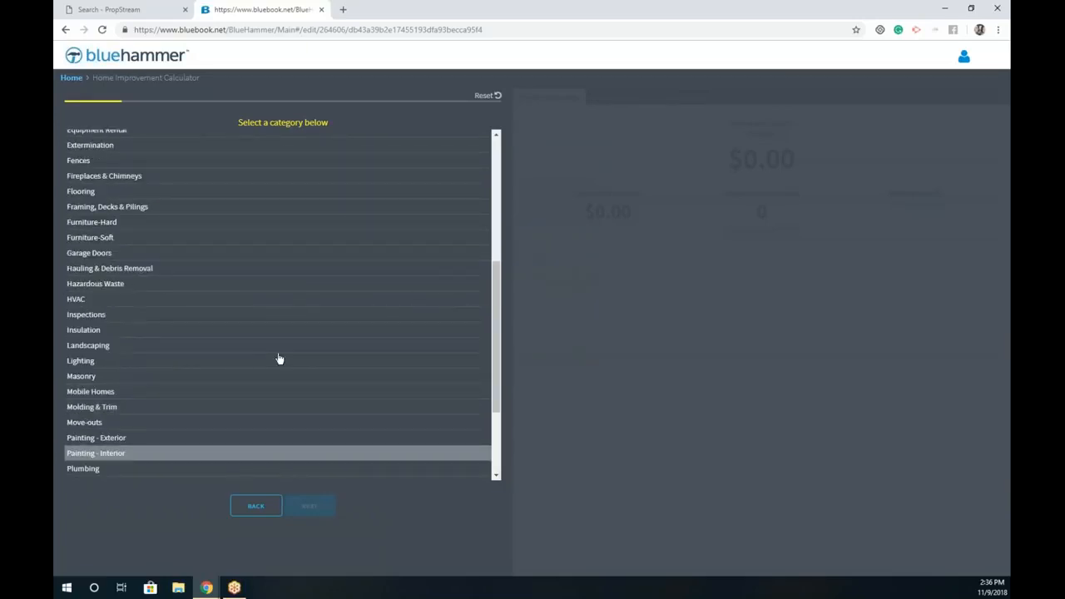
scroll(274, 333, "up", 1)
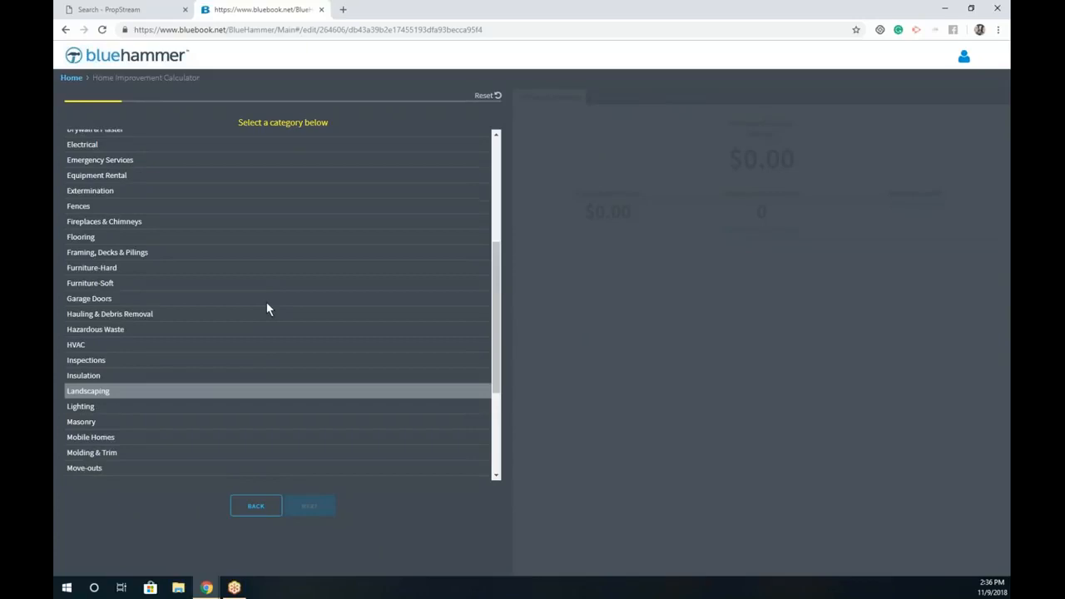
scroll(267, 307, "up", 1)
left_click(260, 148)
left_click(333, 511)
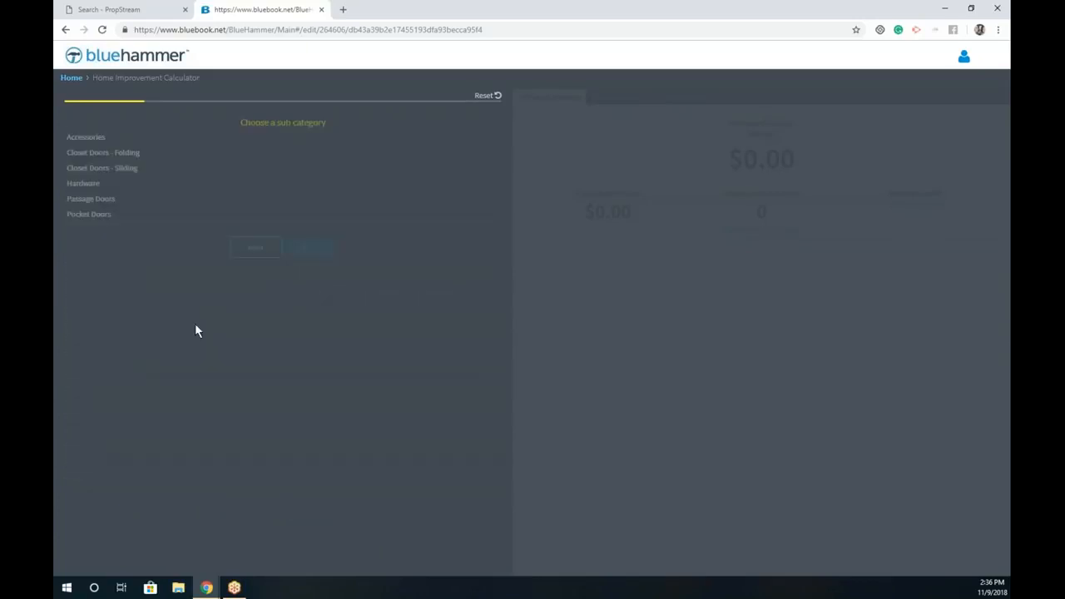
left_click(250, 248)
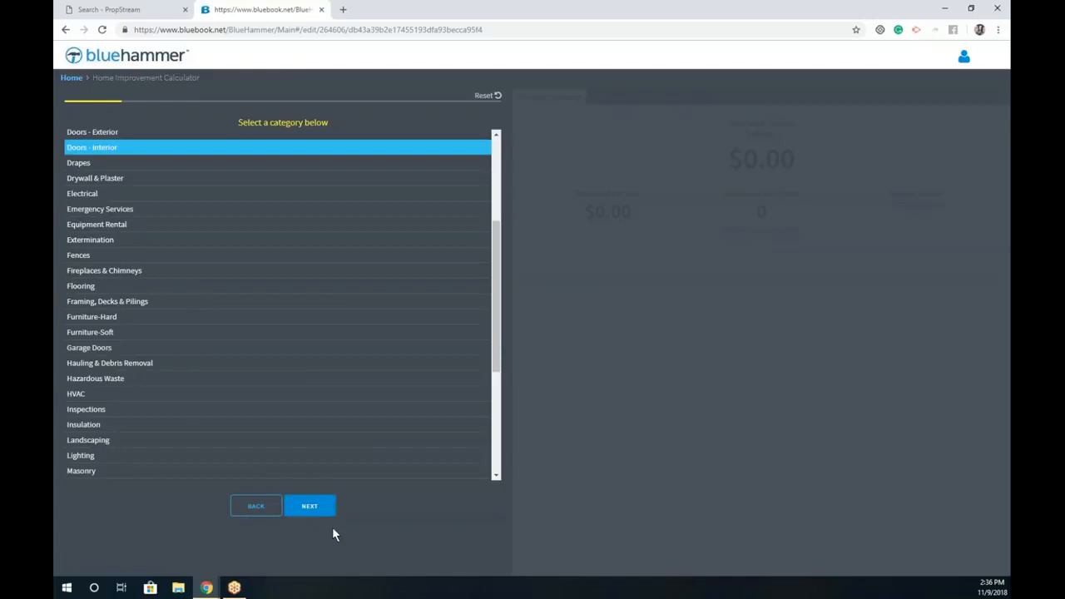
left_click(260, 509)
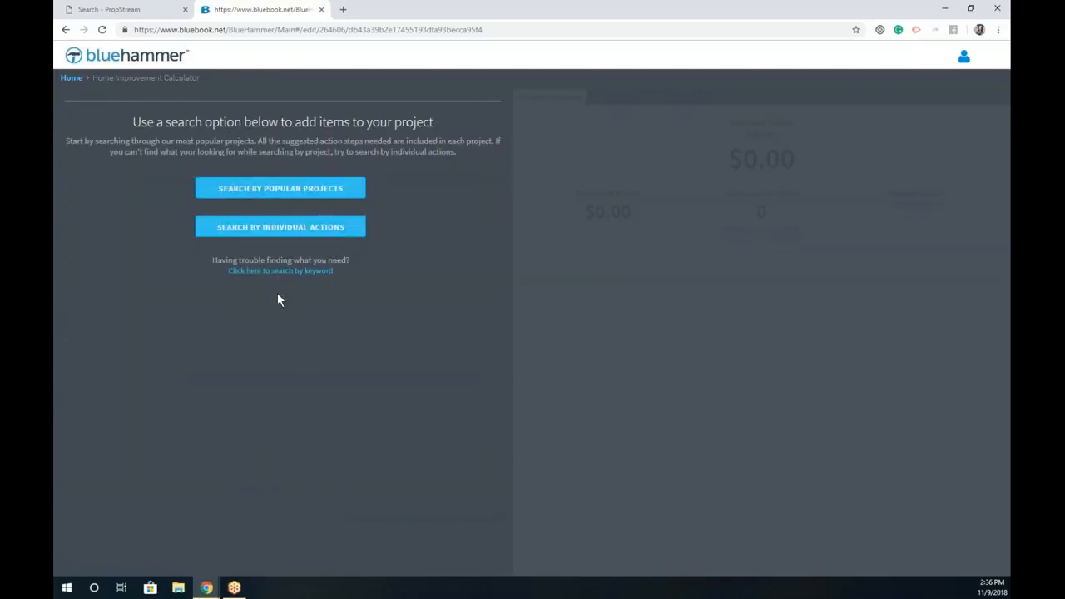
Step: Pick Popular Projects > Kitchens > Cabinets & Countertops > Medium Kitchen with Island
left_click(311, 190)
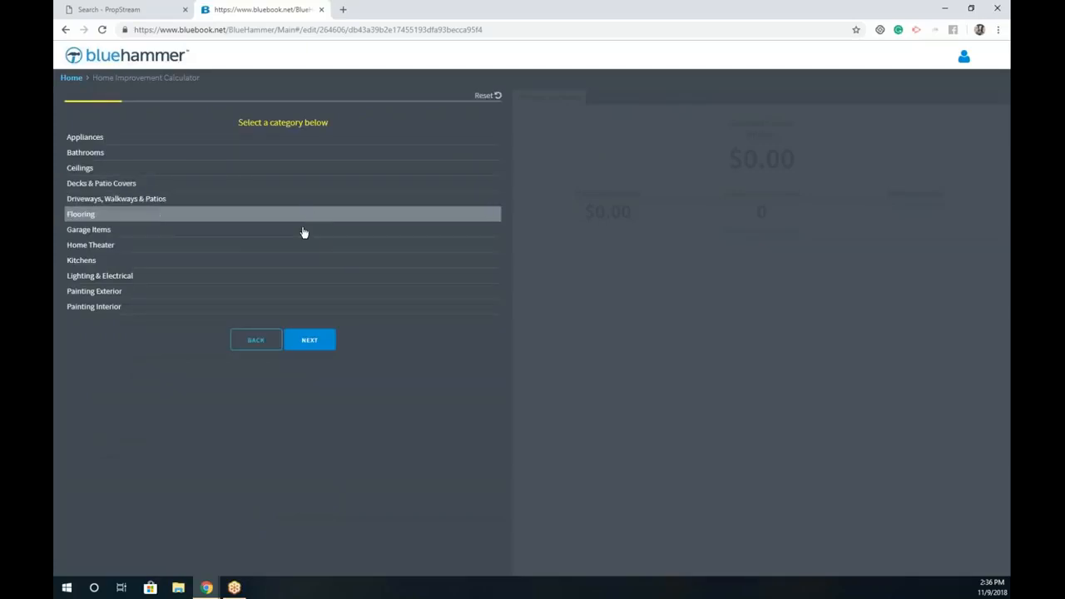
left_click(251, 262)
left_click(292, 335)
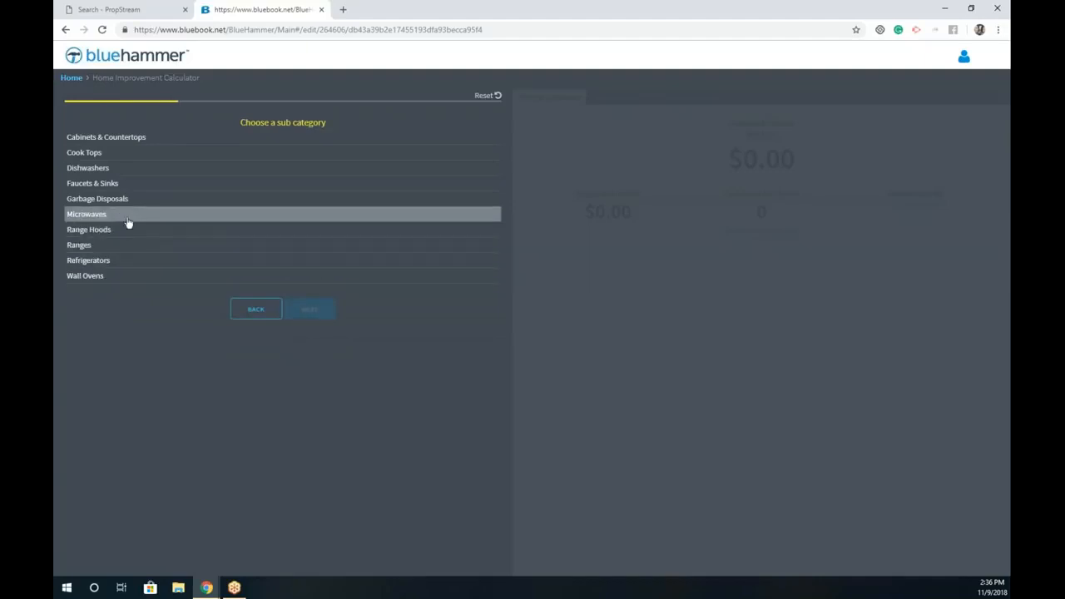
left_click(131, 139)
left_click(317, 313)
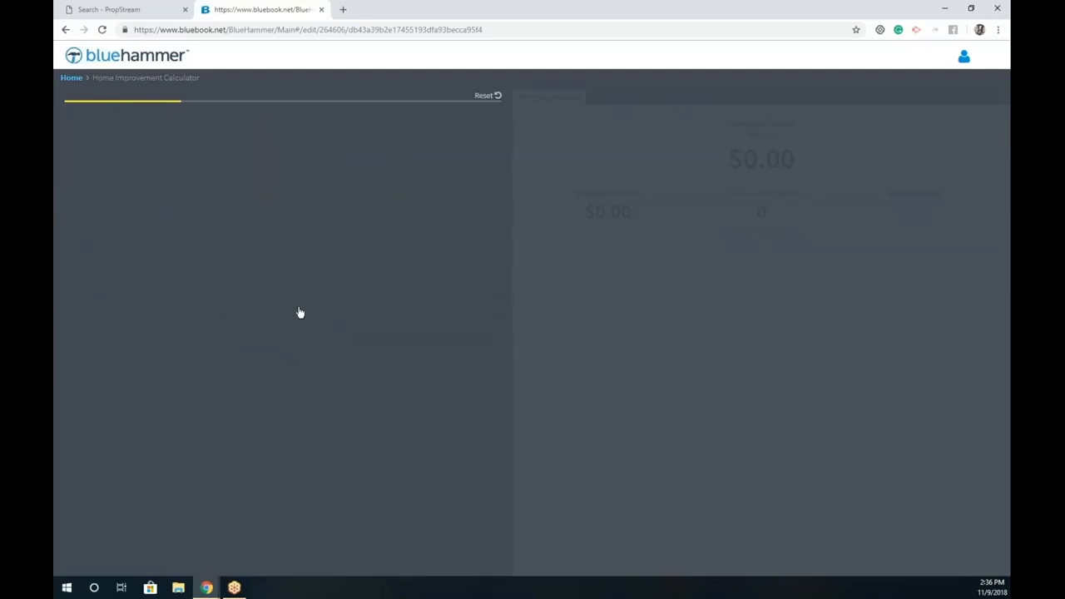
left_click(193, 155)
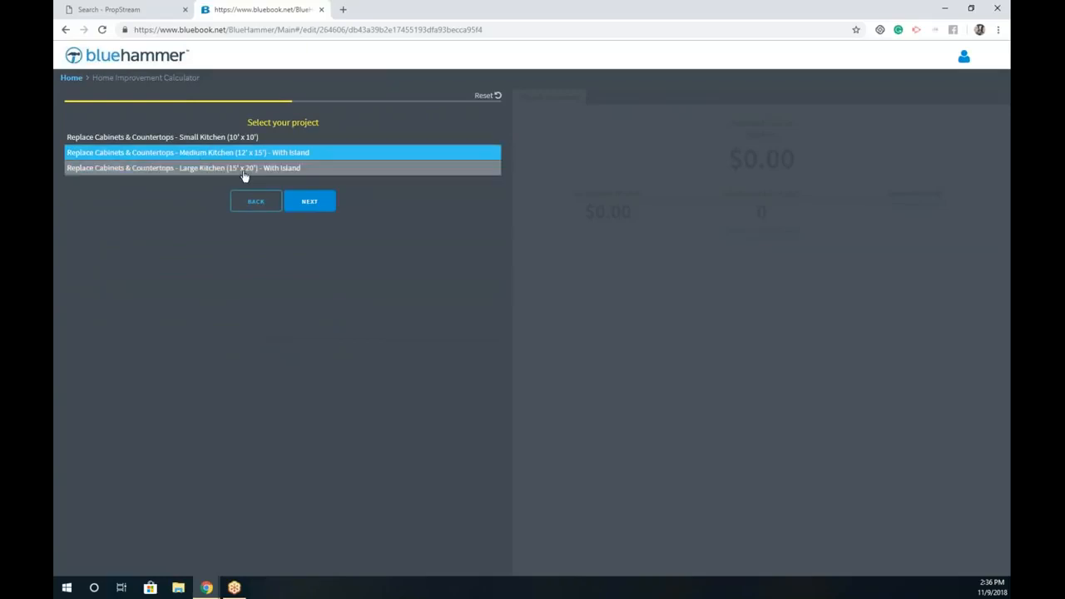
Step: Choose Good quality materials and the Kitchen repair area, producing the $19,910.05 estimate
left_click(317, 208)
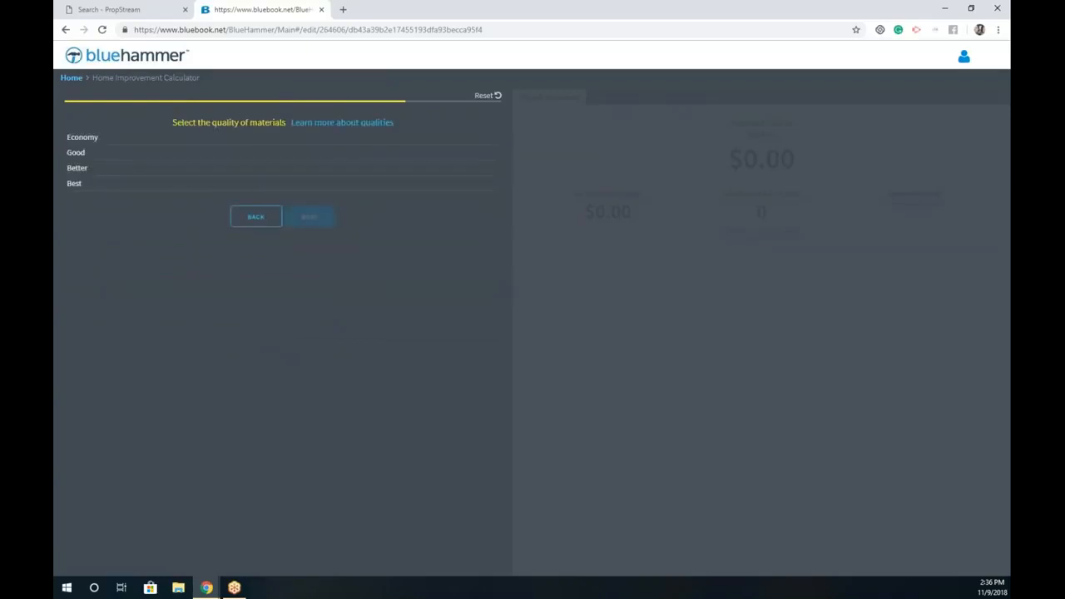
left_click(188, 158)
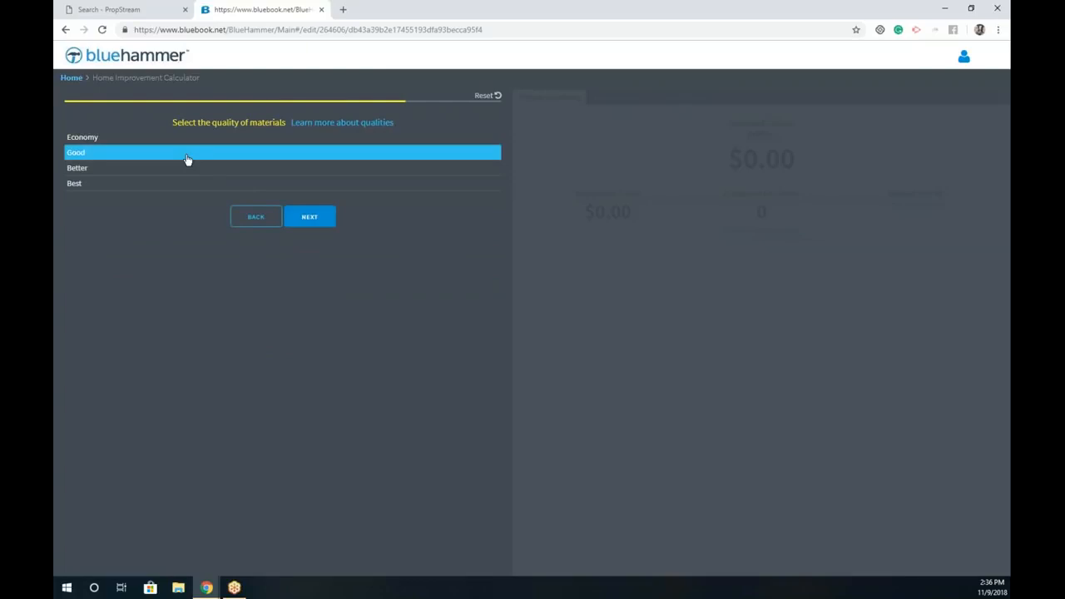
left_click(322, 223)
left_click(252, 232)
left_click(334, 279)
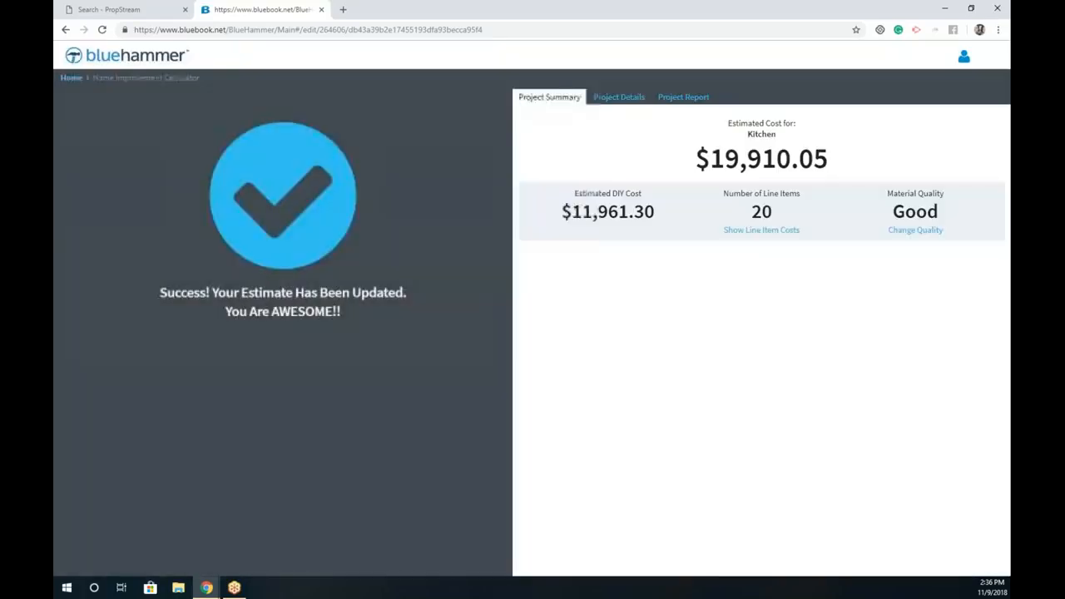
left_click_drag(831, 161, 688, 162)
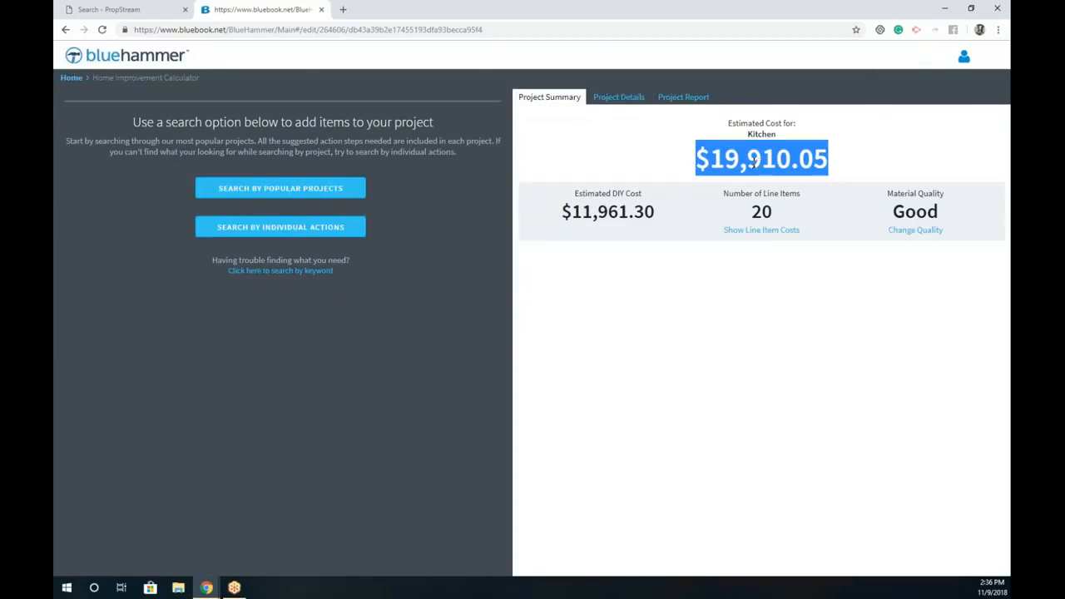
Step: Check the Kitchen line items, including debris hauling at $49.42/HRS, and open the Project Report
left_click(701, 158)
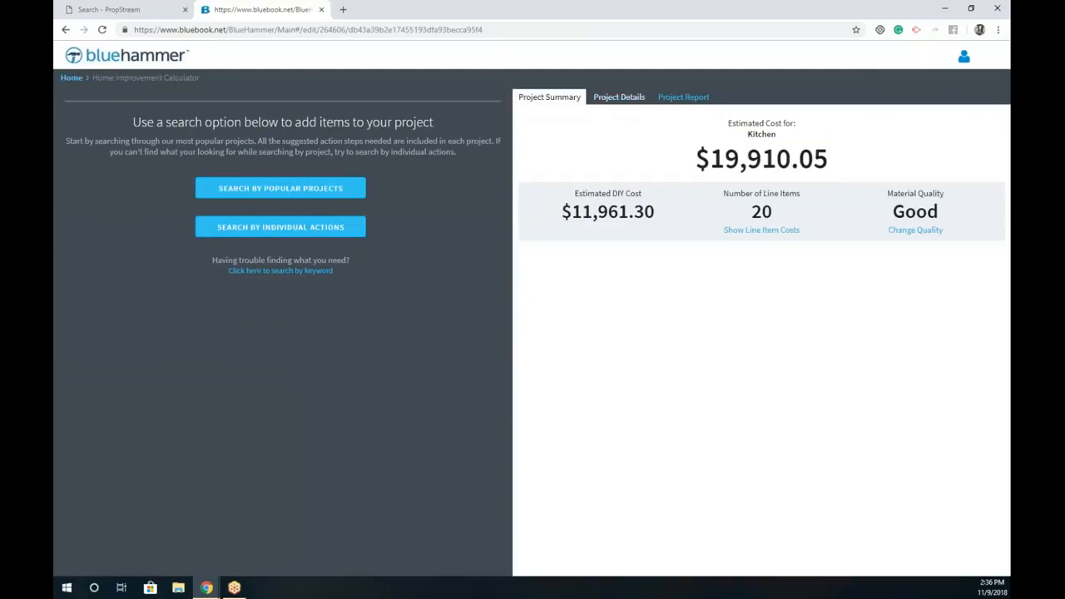
left_click(624, 98)
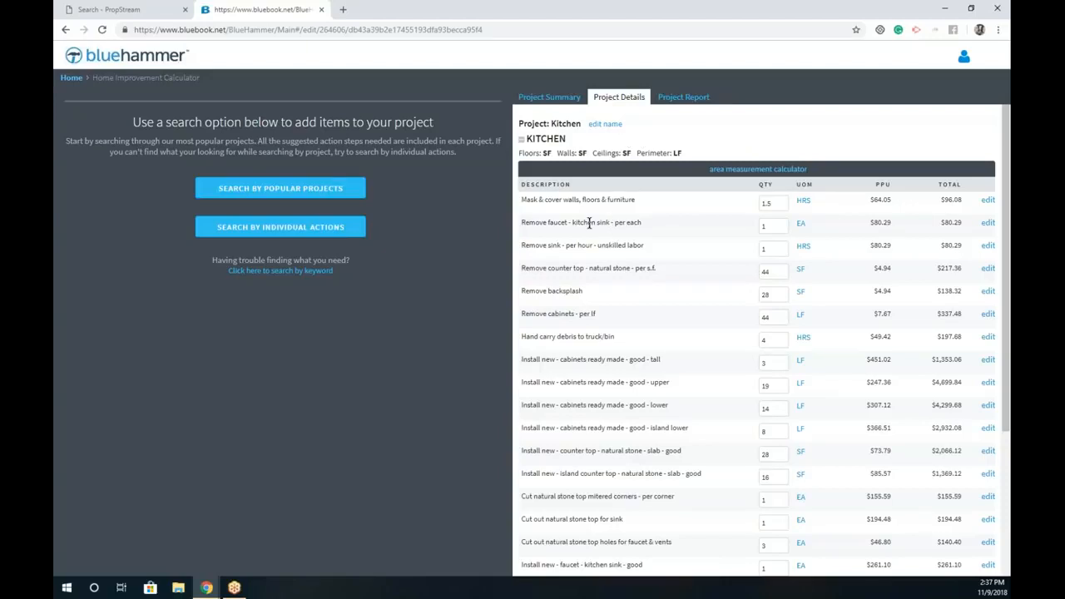
left_click_drag(615, 337, 520, 336)
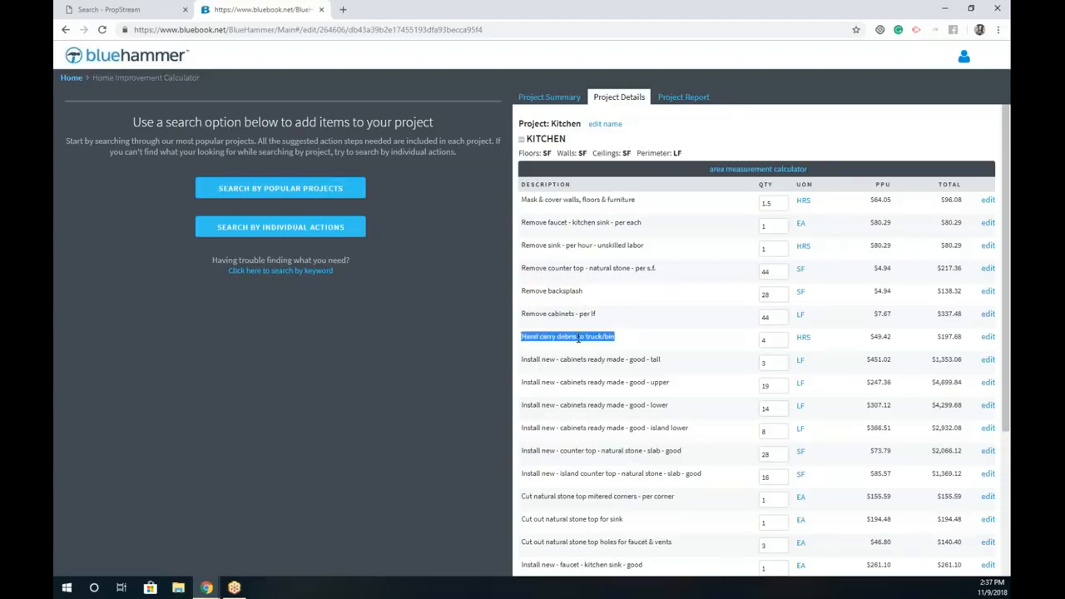
left_click_drag(832, 338, 756, 339)
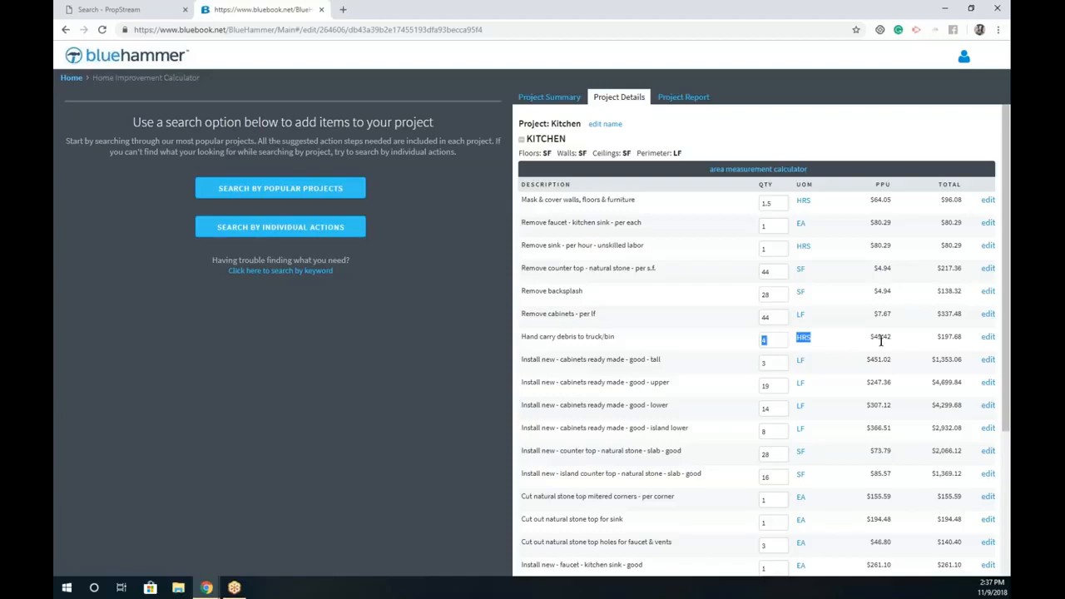
left_click_drag(909, 339, 867, 338)
scroll(906, 340, "down", 2)
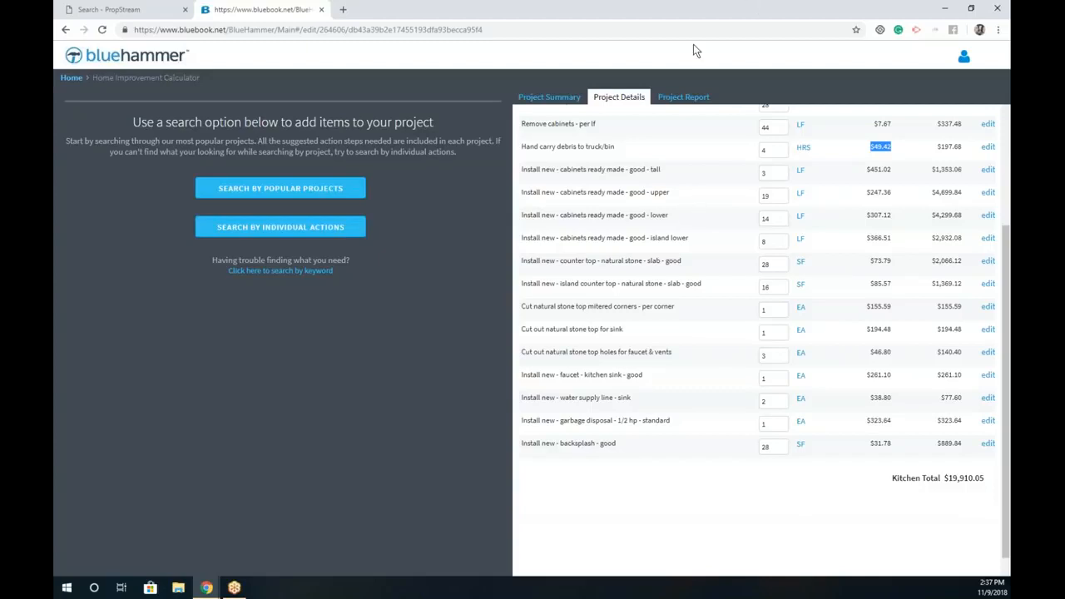
left_click(688, 98)
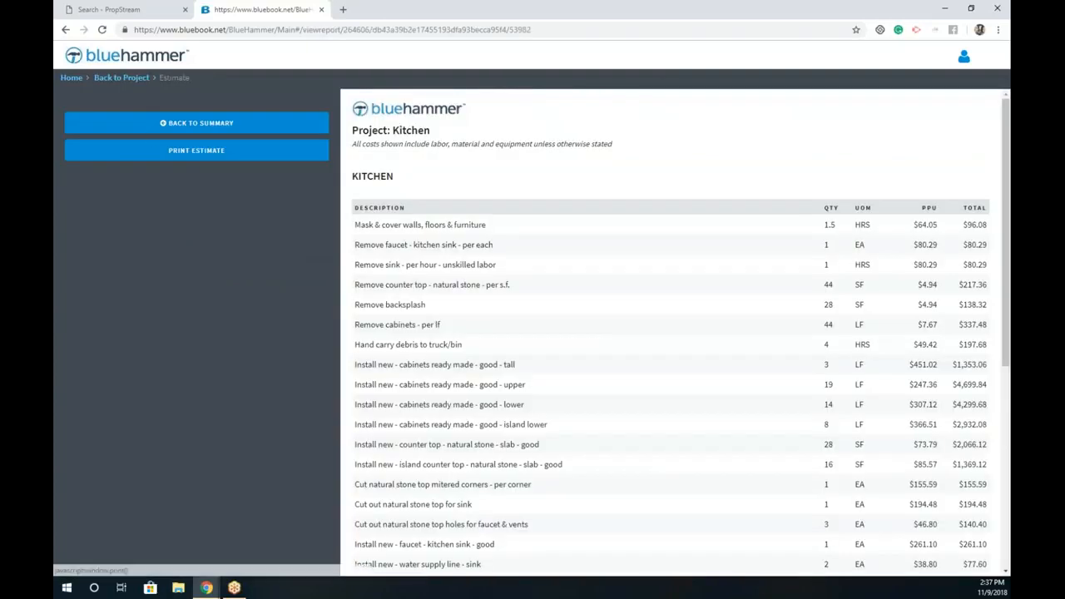
Step: Close BlueHammer and the property details, then select all 425 Riverside County properties
left_click(321, 10)
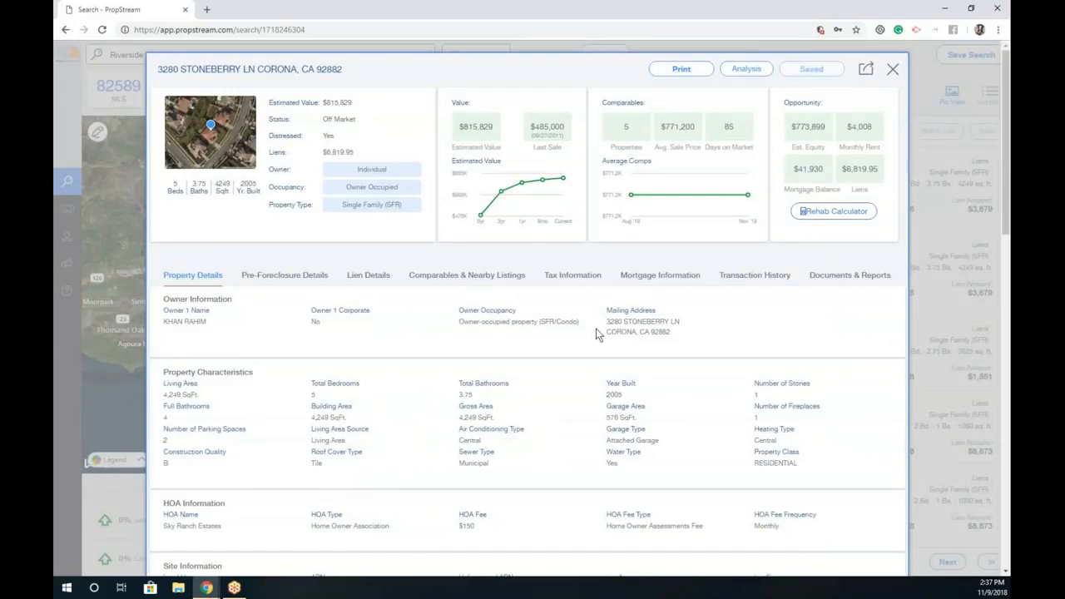
left_click(894, 71)
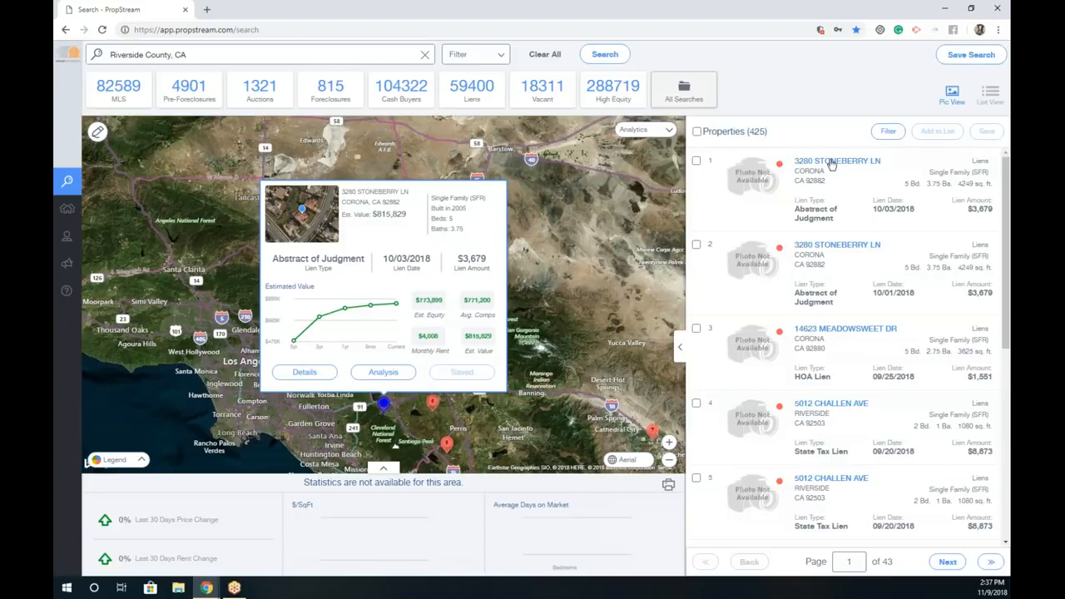
left_click(697, 133)
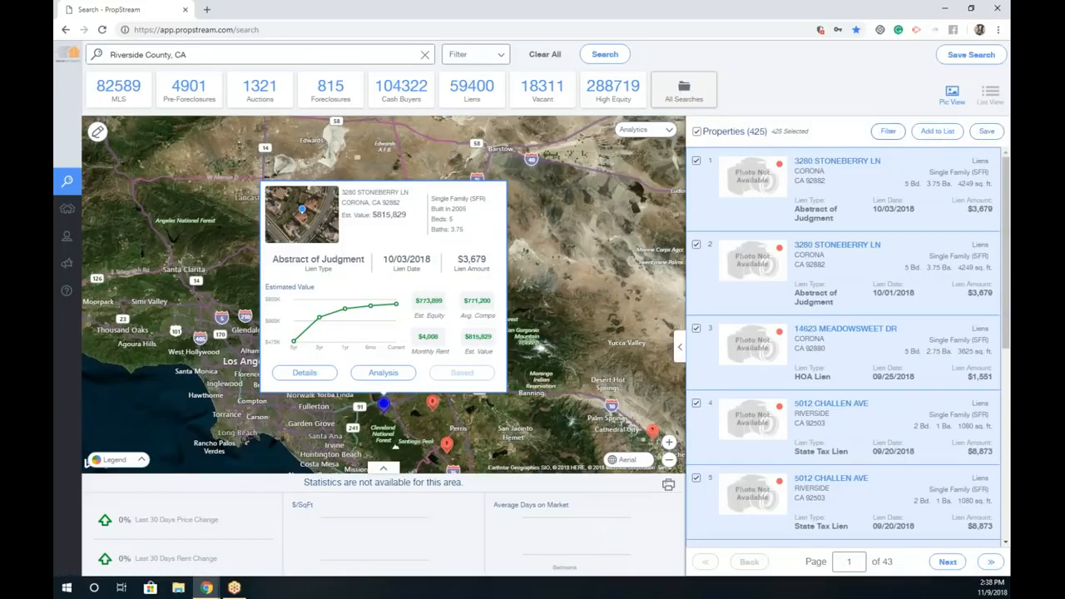
double_click(753, 131)
Step: Save the selected properties to a new marketing list called 'Riverside Liens list'
left_click(935, 131)
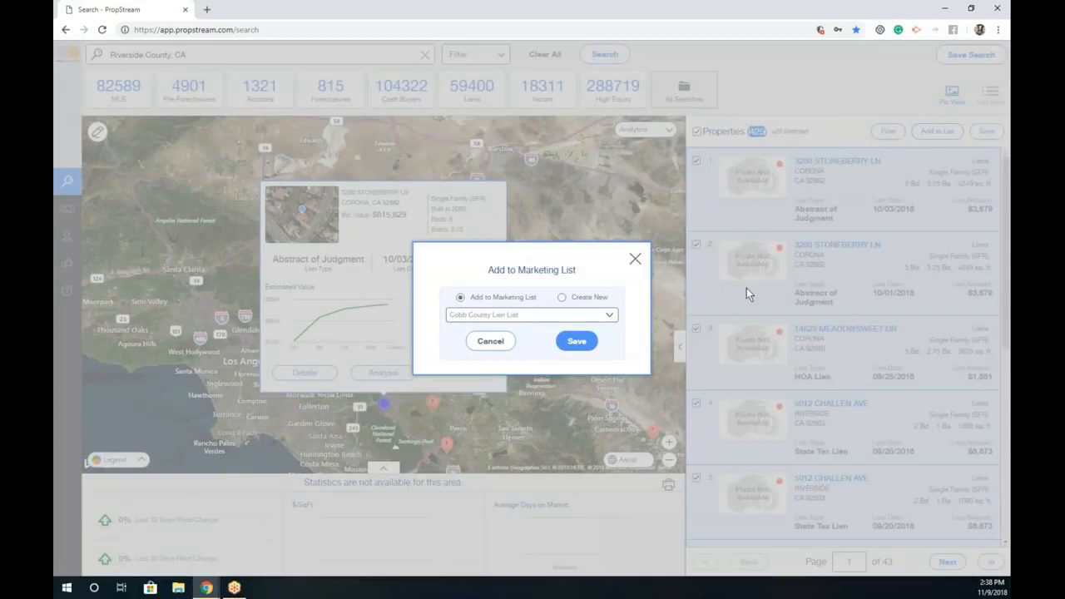
left_click(530, 316)
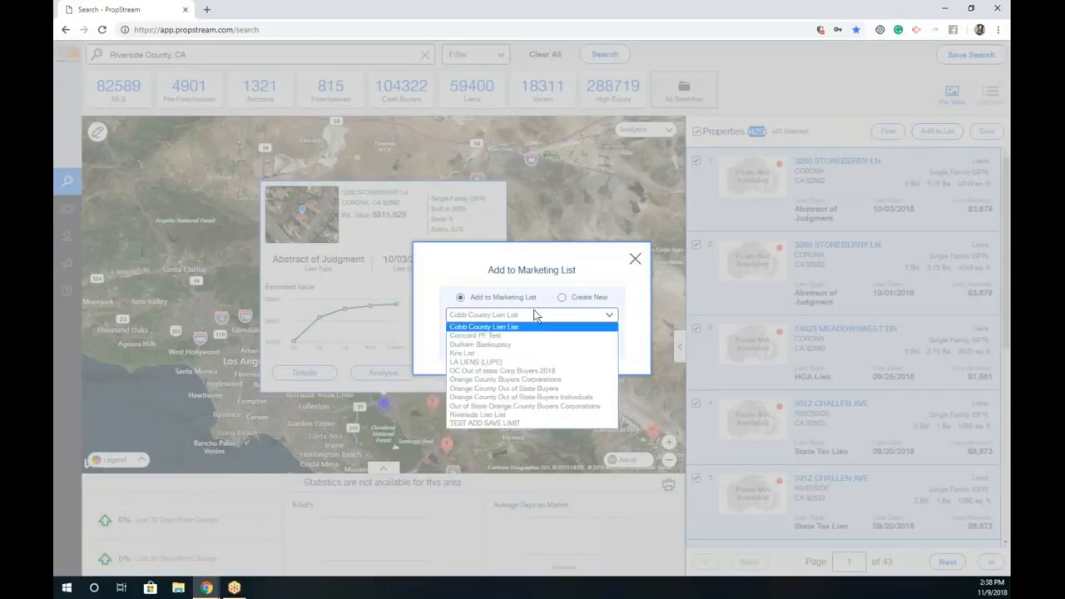
left_click(580, 300)
left_click(547, 317)
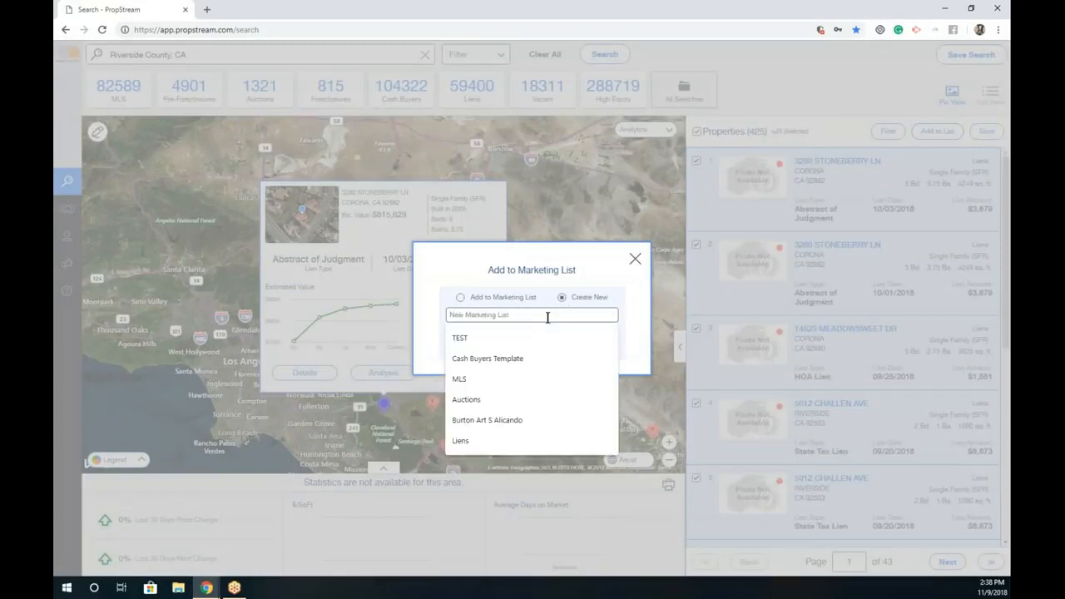
type("Riverside ")
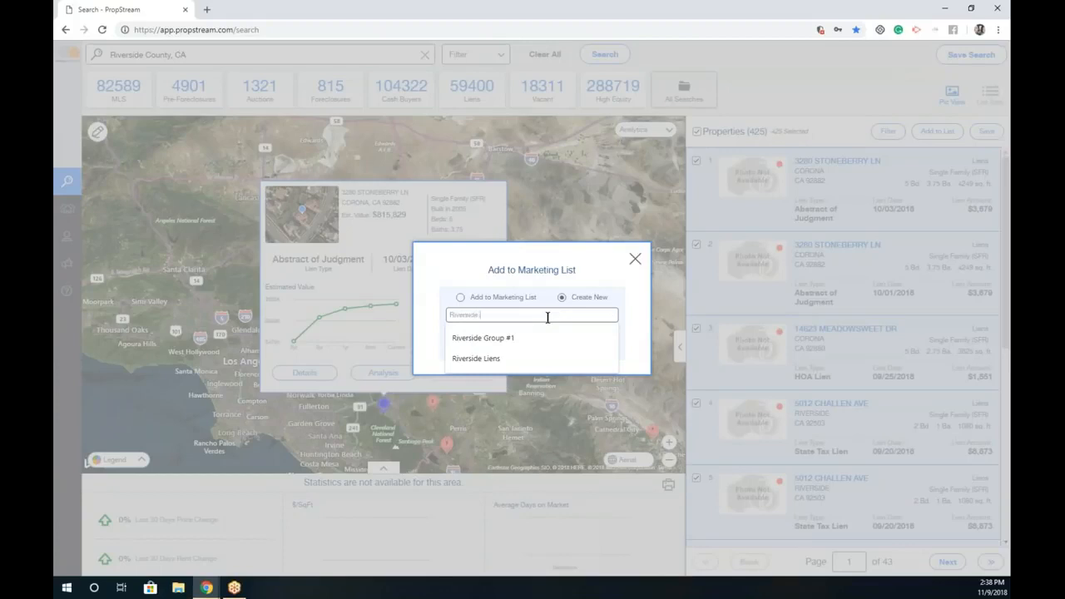
type("Liens list")
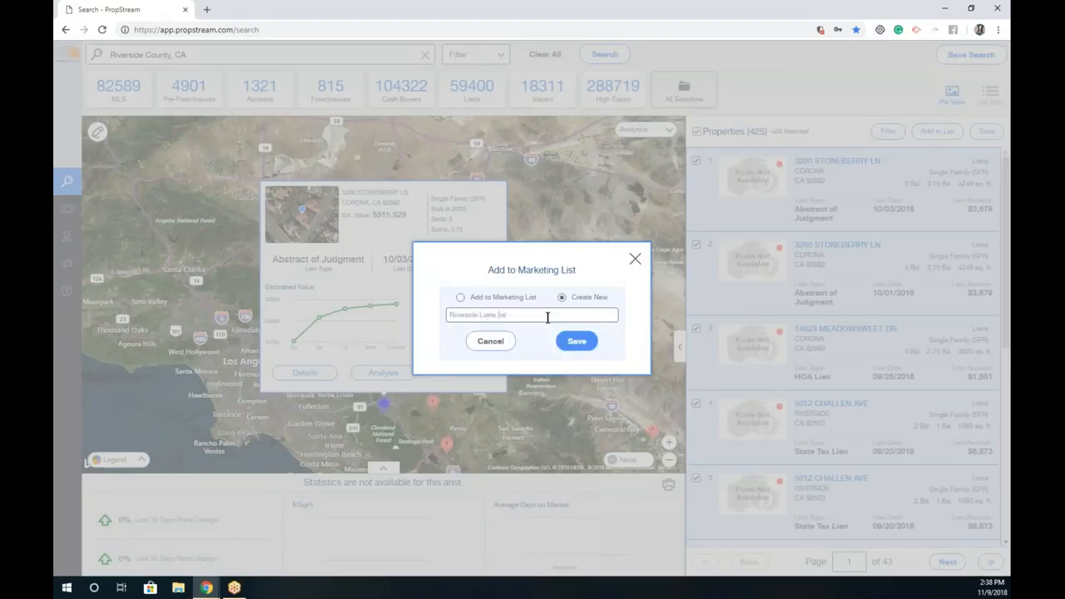
left_click(575, 341)
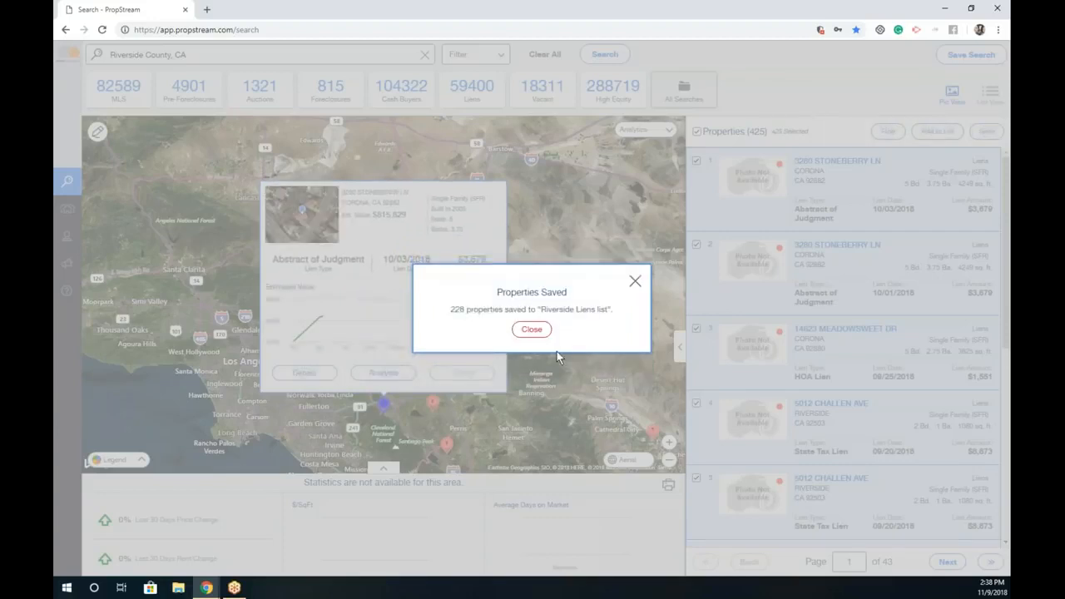
left_click(530, 328)
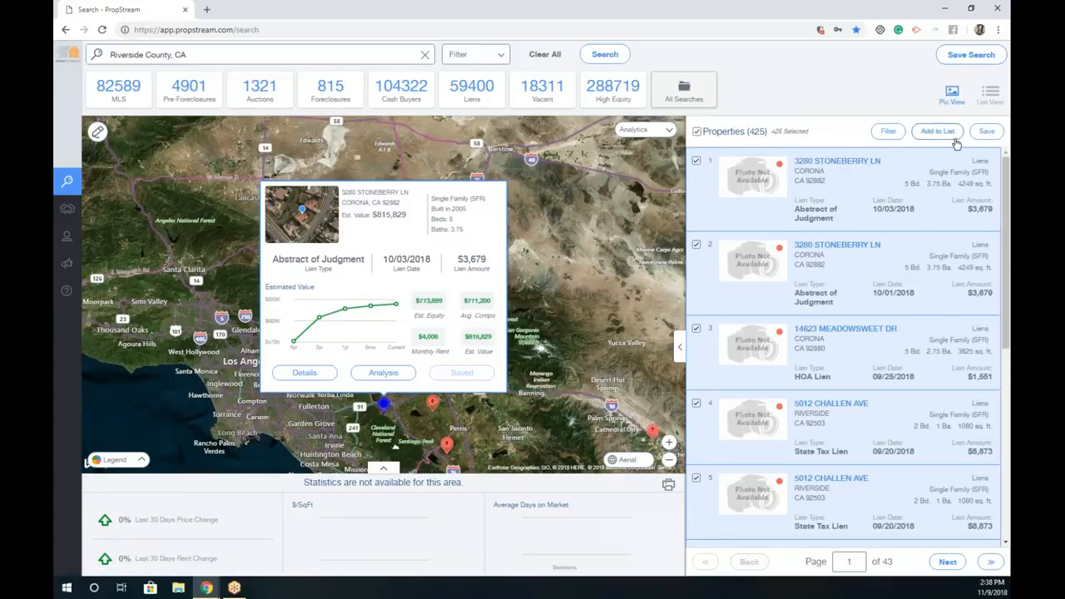
Step: Open Riverside Liens list (228) under Marketing Lists on the Properties page
left_click(74, 210)
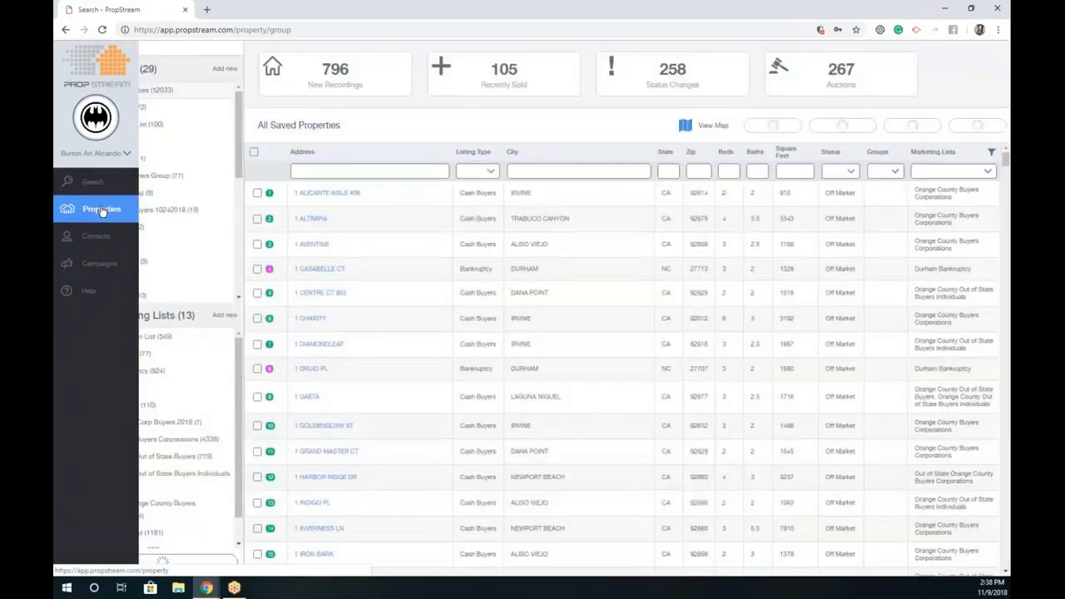
left_click_drag(240, 127, 240, 141)
scroll(194, 401, "down", 1)
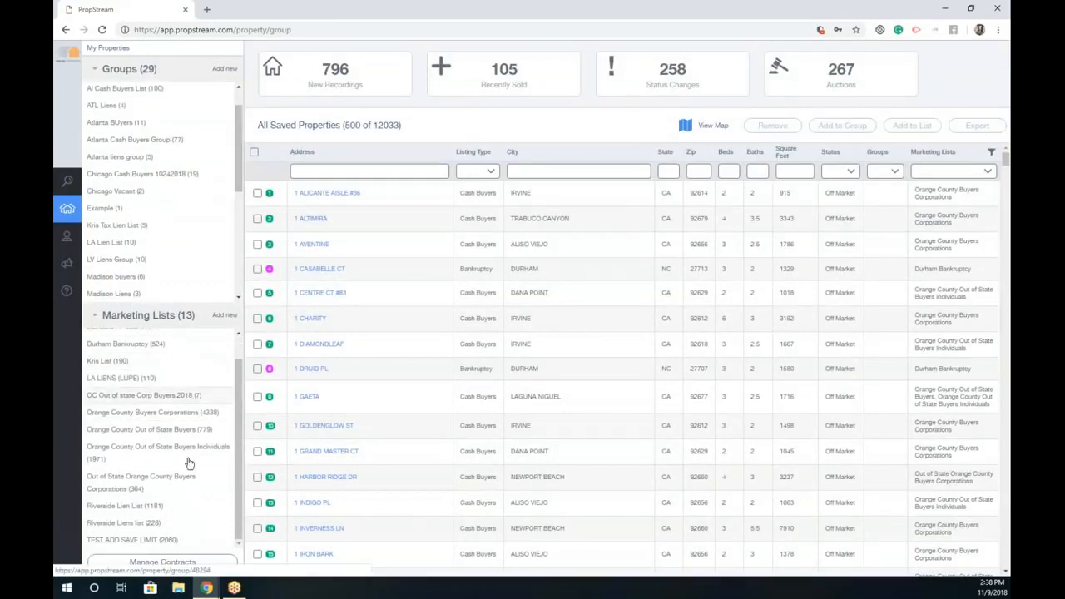
left_click(150, 524)
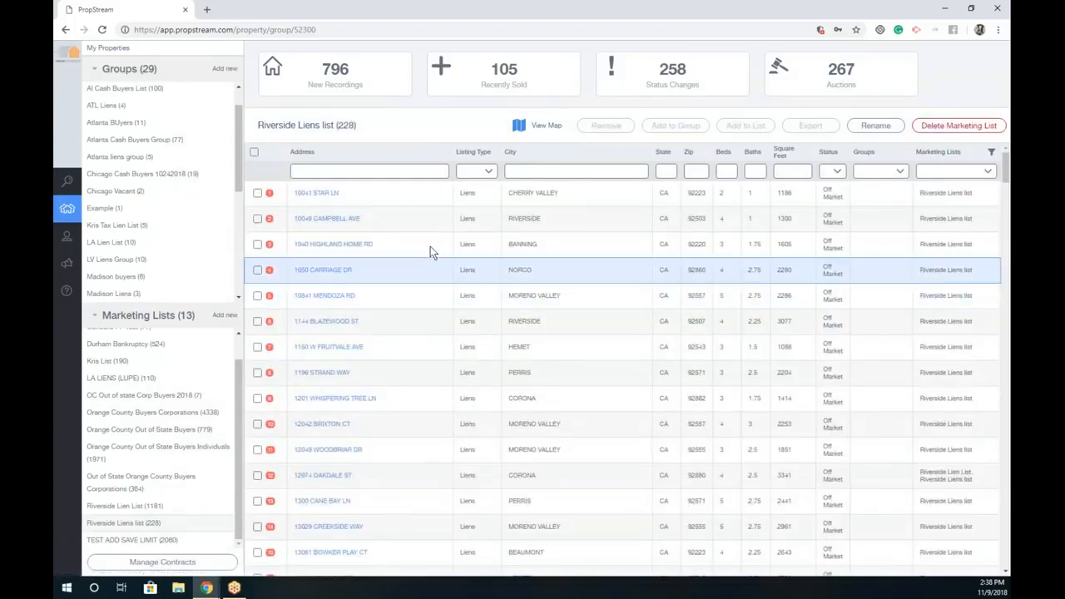
scroll(431, 343, "down", 4)
scroll(433, 357, "up", 5)
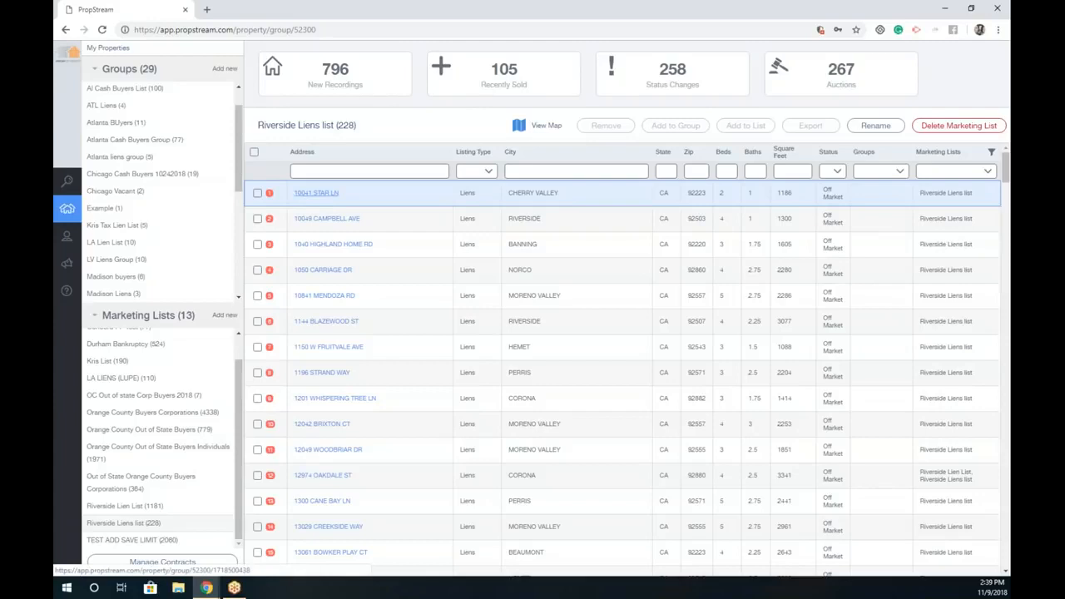
left_click(315, 196)
left_click(317, 197)
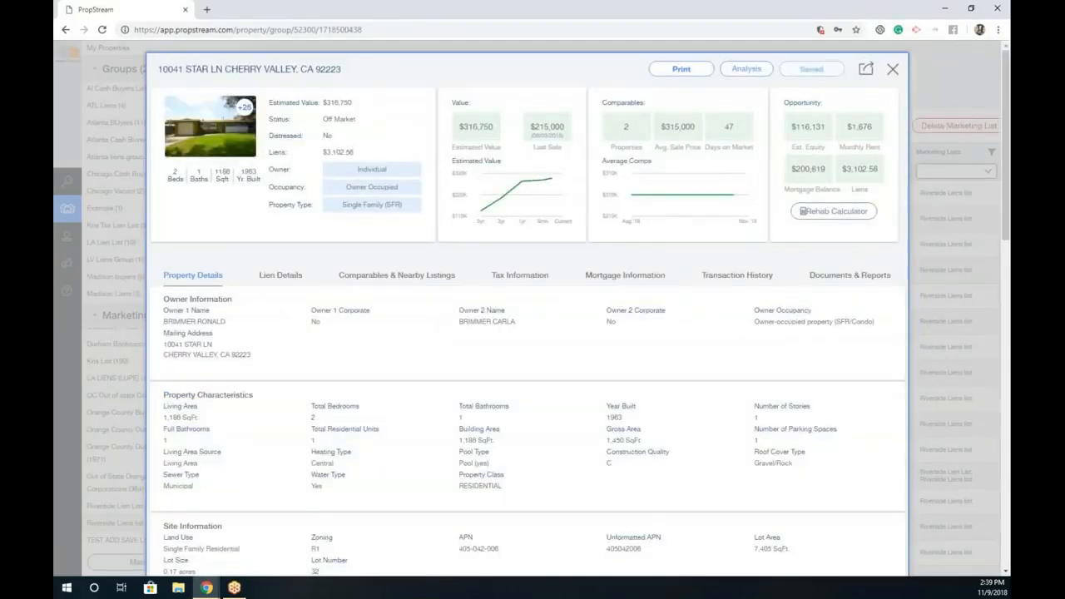
left_click(891, 69)
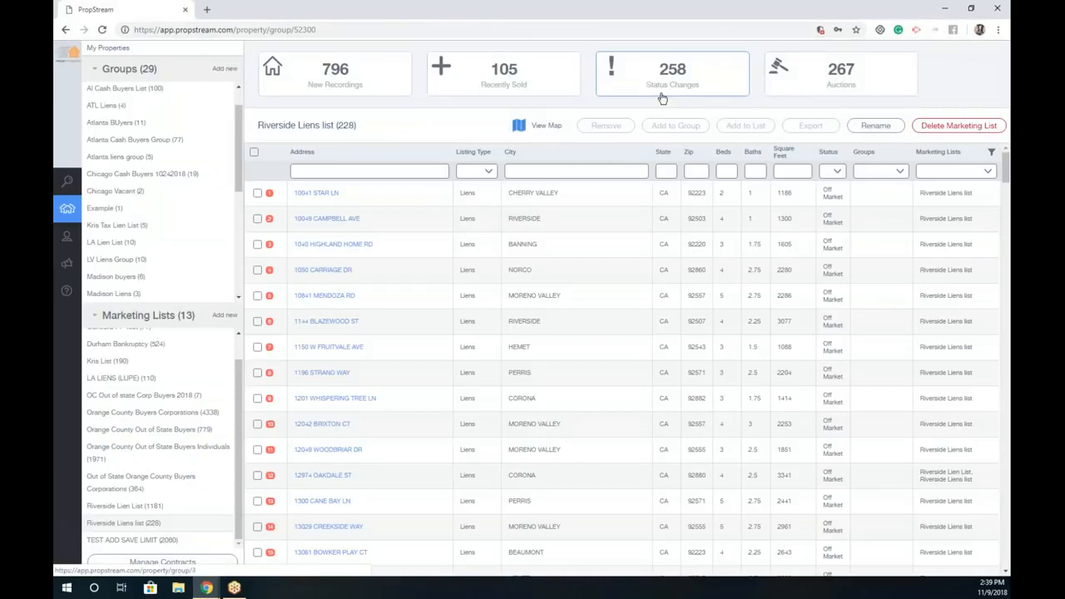
scroll(192, 131, "up", 2)
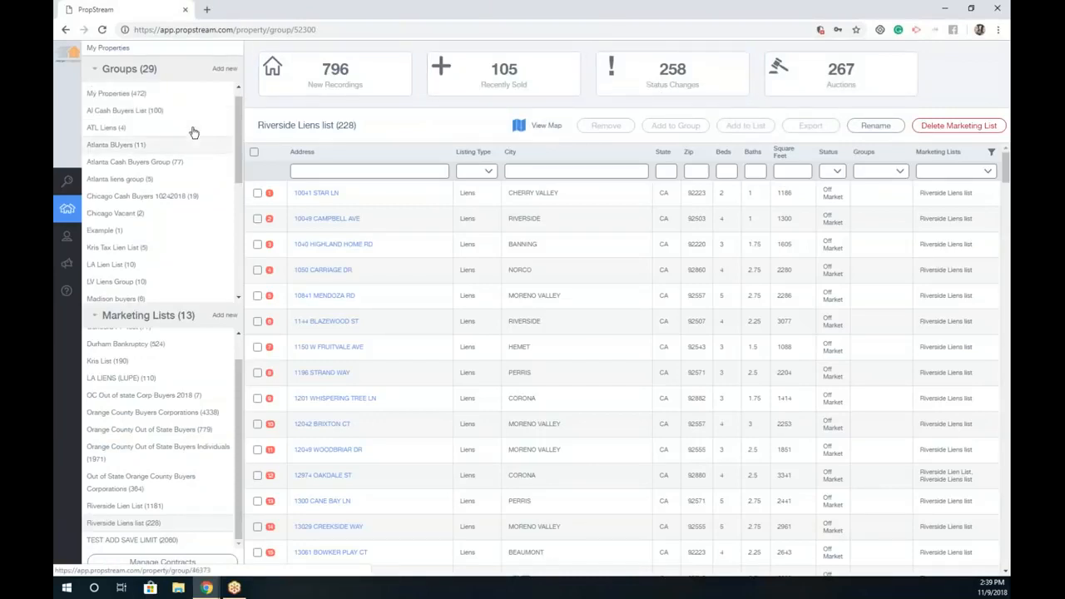
Step: Show all saved properties and select all 796 New Recordings properties
left_click(185, 91)
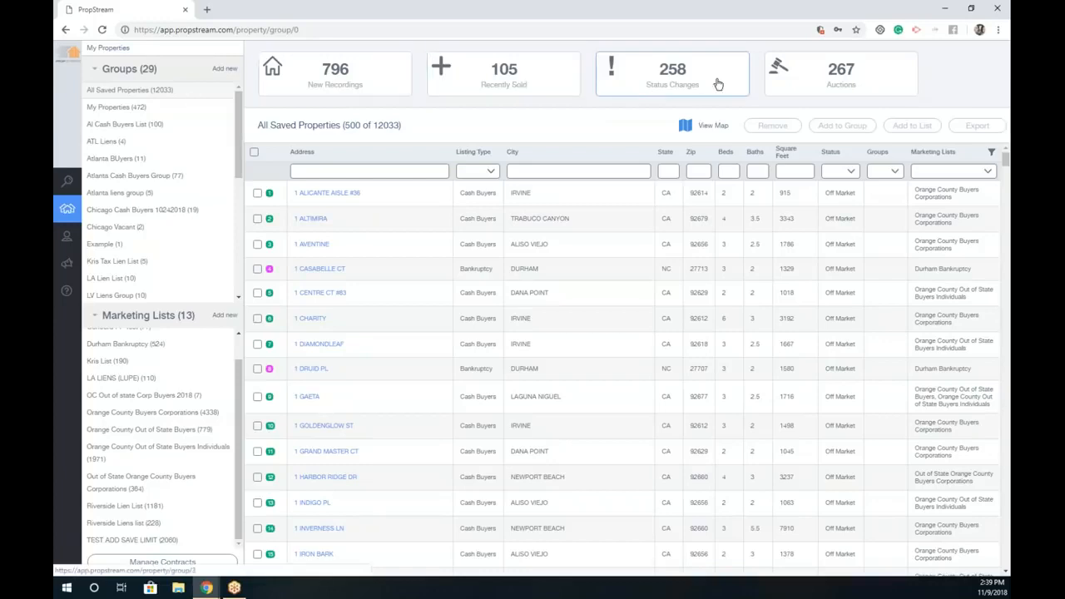
left_click(316, 76)
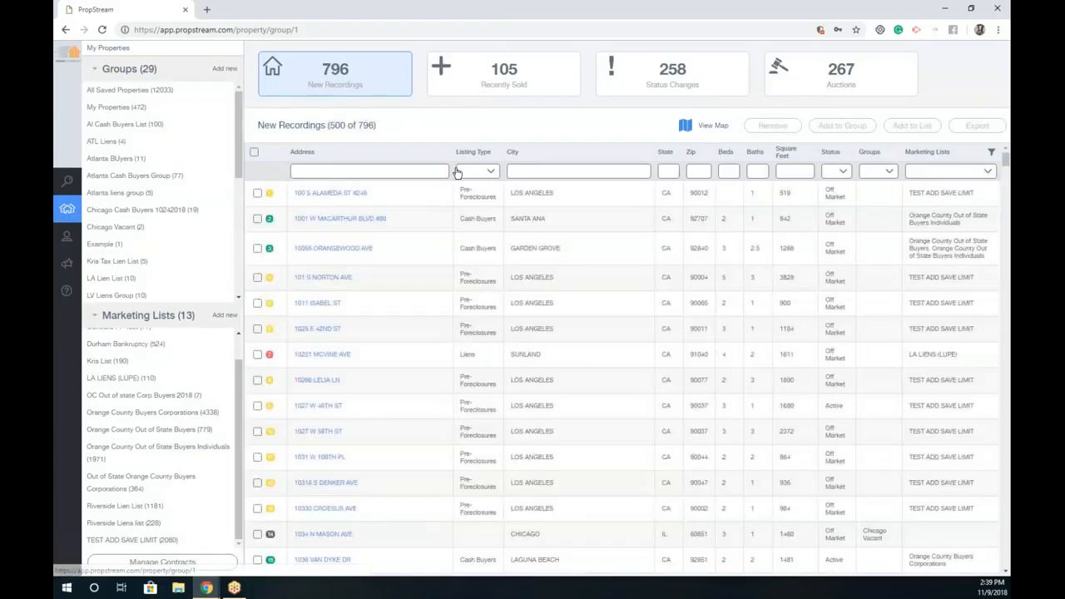
left_click_drag(981, 194, 907, 194)
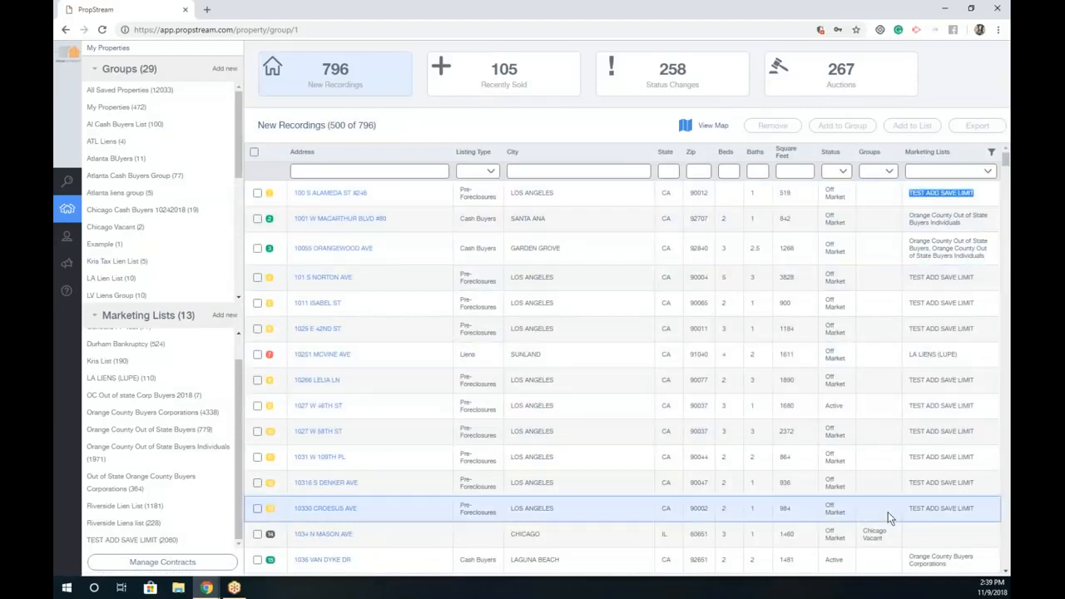
left_click_drag(895, 542, 865, 529)
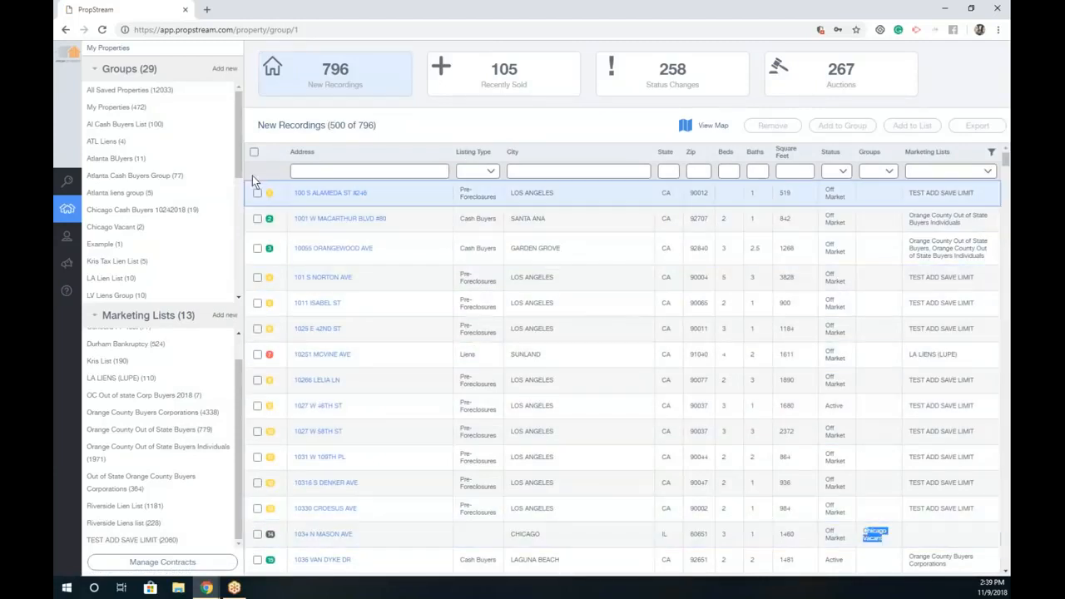
left_click(253, 152)
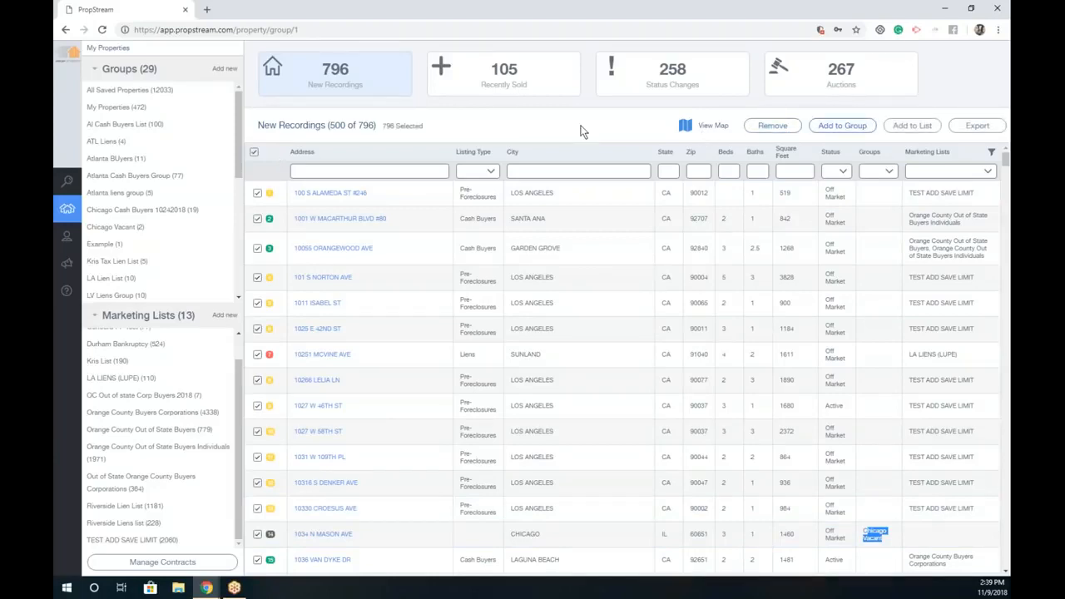
Step: Select all 105 Recently Sold, view Status Changes, and select all 267 Auctions properties
left_click(516, 72)
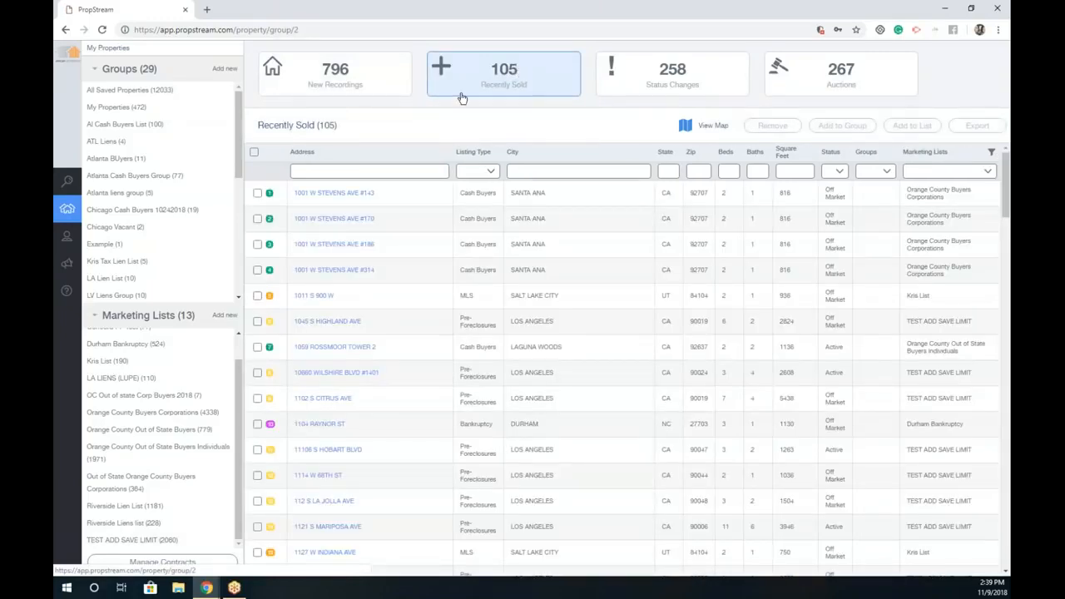
left_click(255, 152)
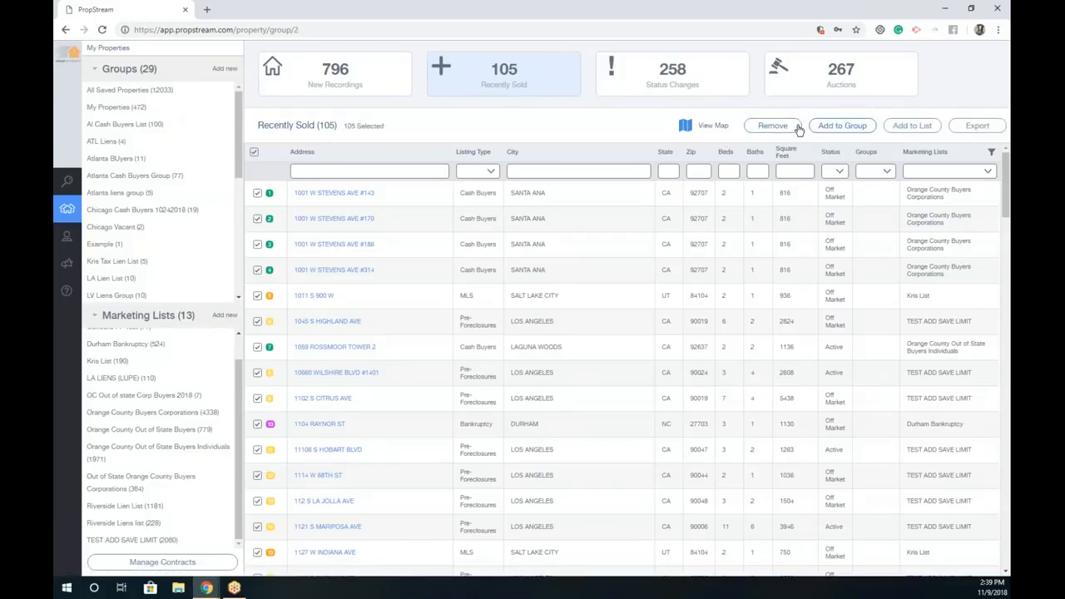
left_click(648, 86)
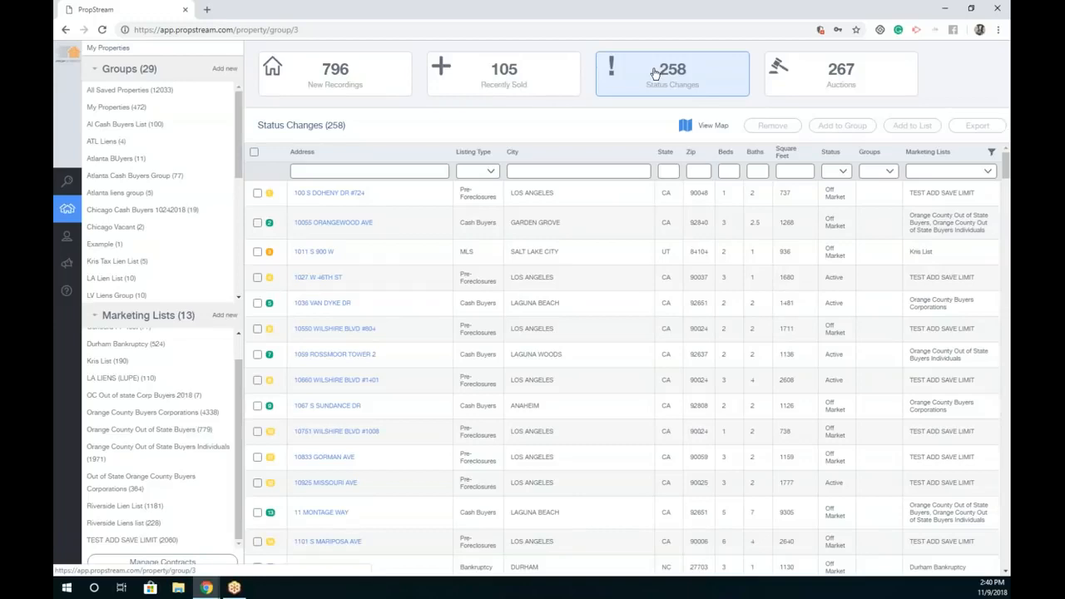
left_click(837, 81)
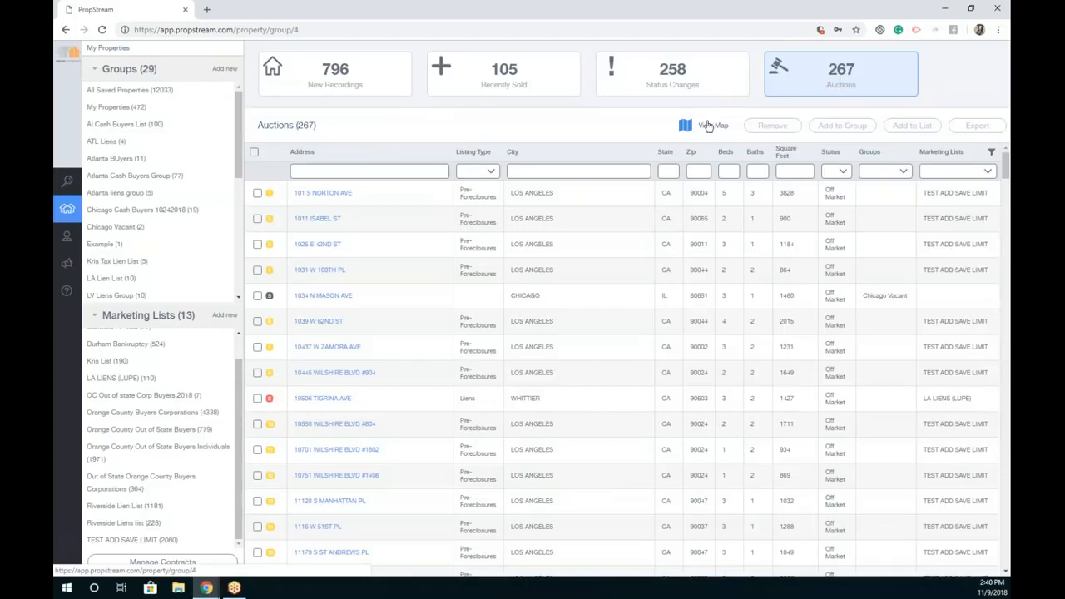
left_click(255, 152)
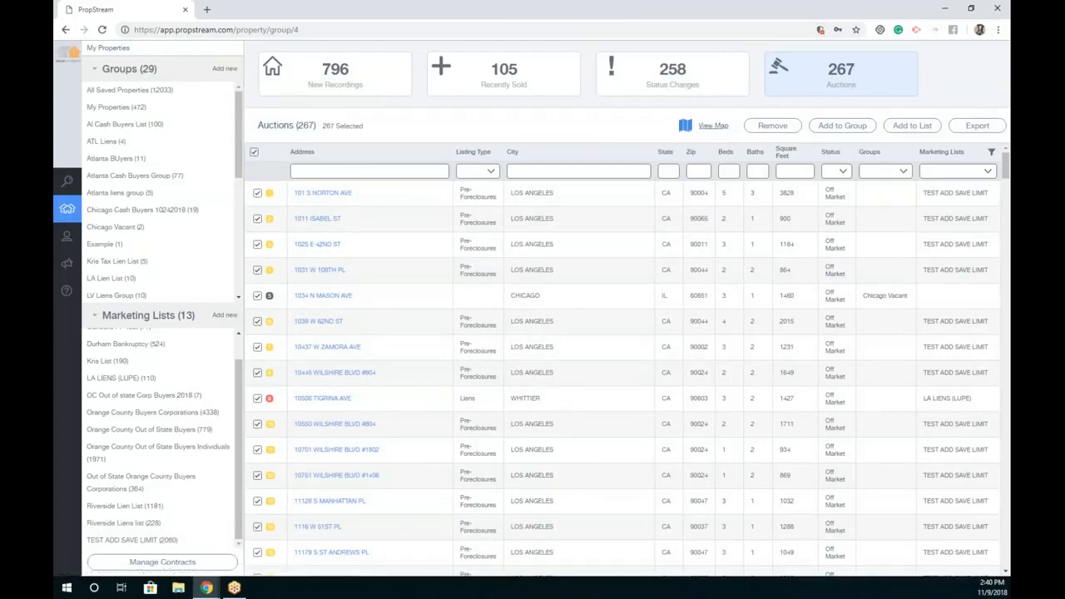
Step: Go to Contacts and start a new contact information append job
mouse_move(72, 232)
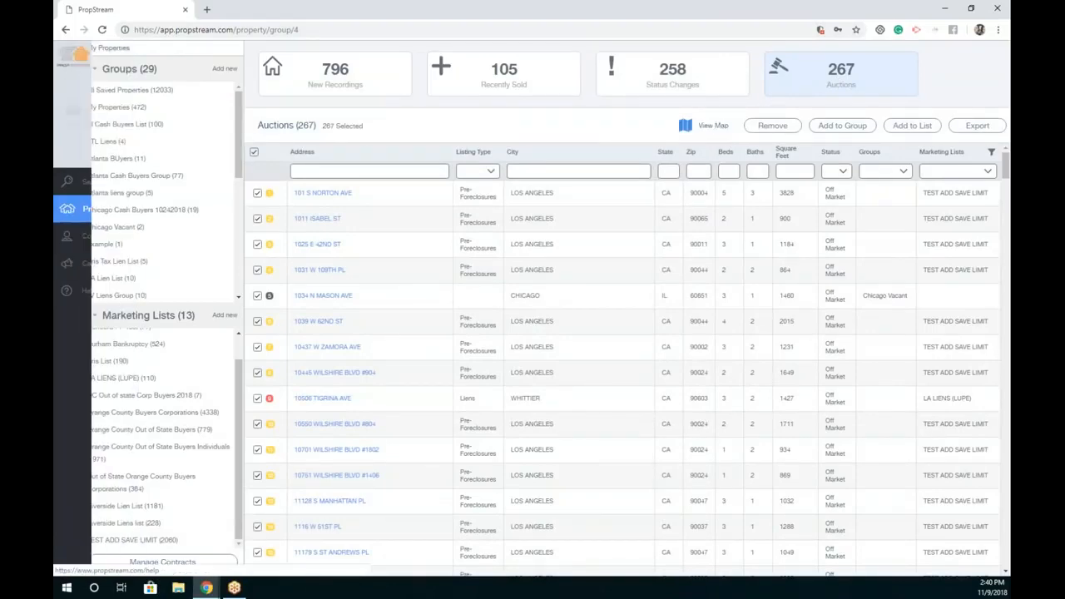
left_click(77, 247)
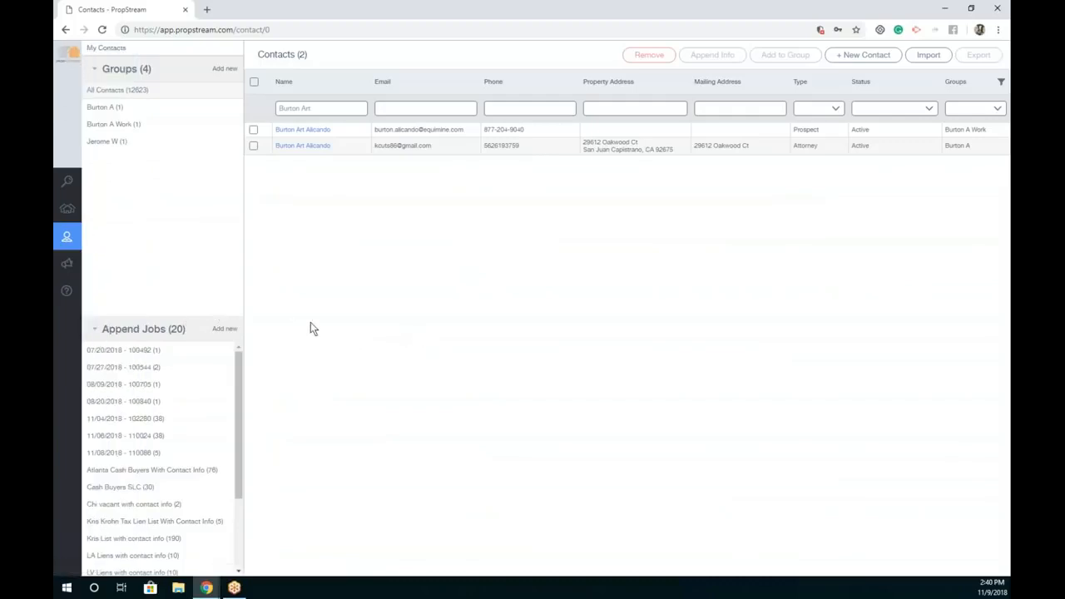
mouse_move(89, 231)
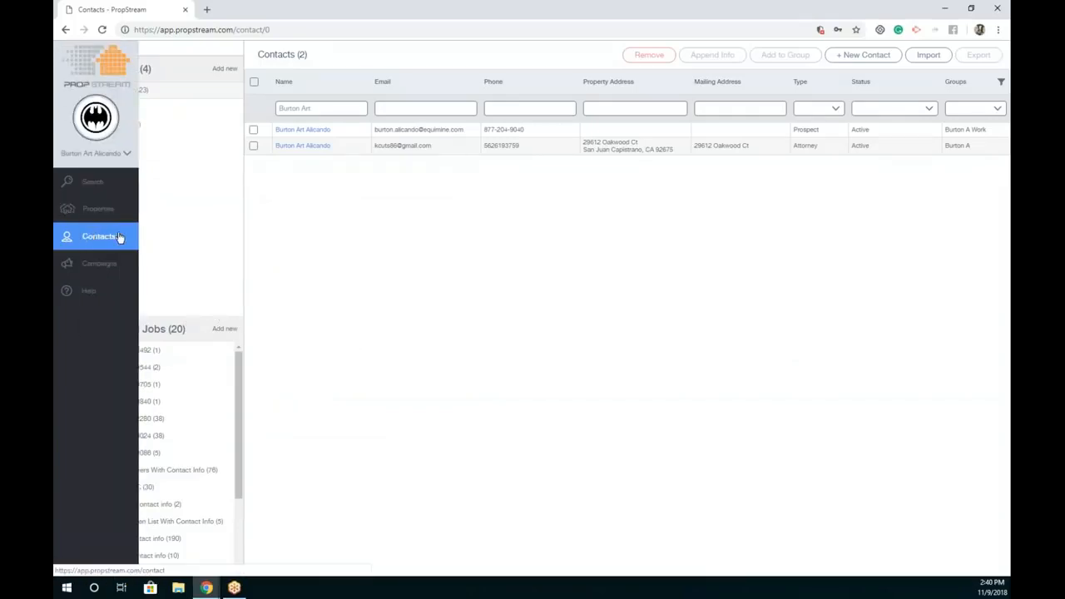
left_click_drag(145, 329, 95, 329)
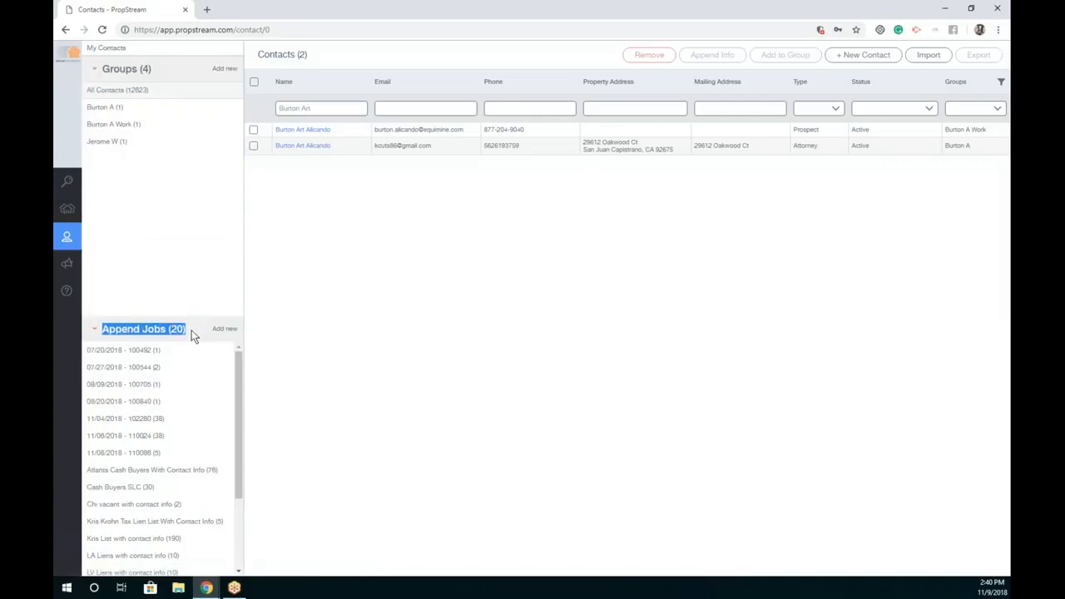
left_click(226, 329)
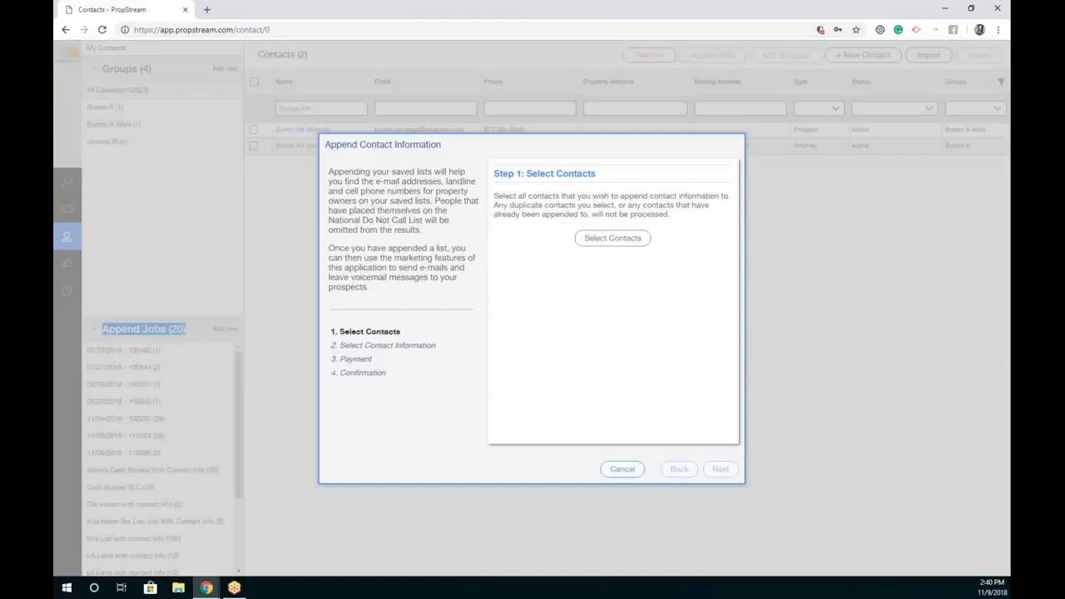
left_click(610, 239)
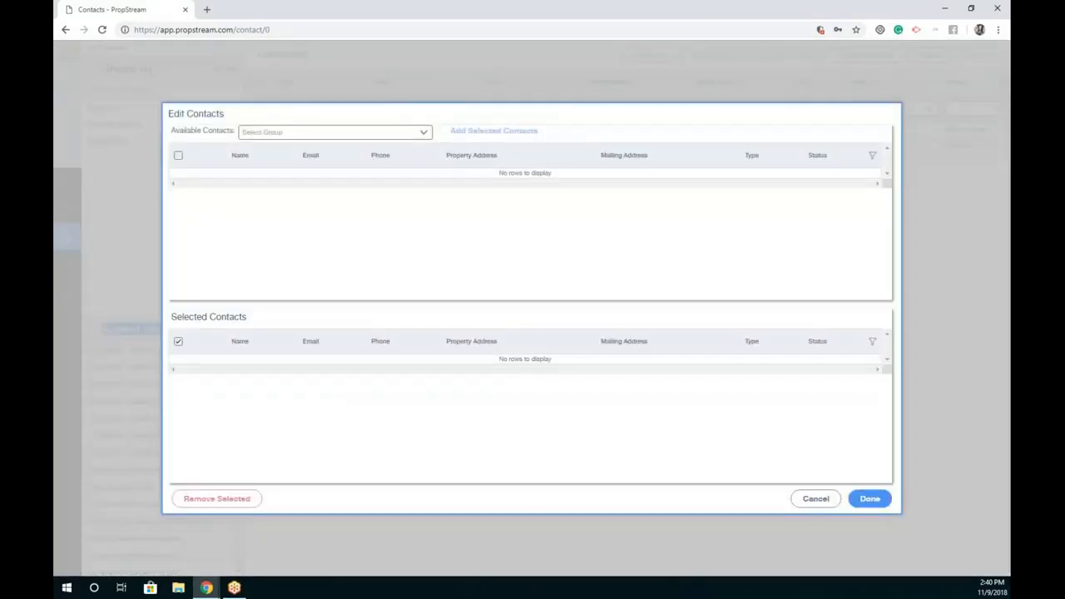
Step: Pick Riverside Liens list (228) as the source and confirm all 228 contacts
left_click(403, 134)
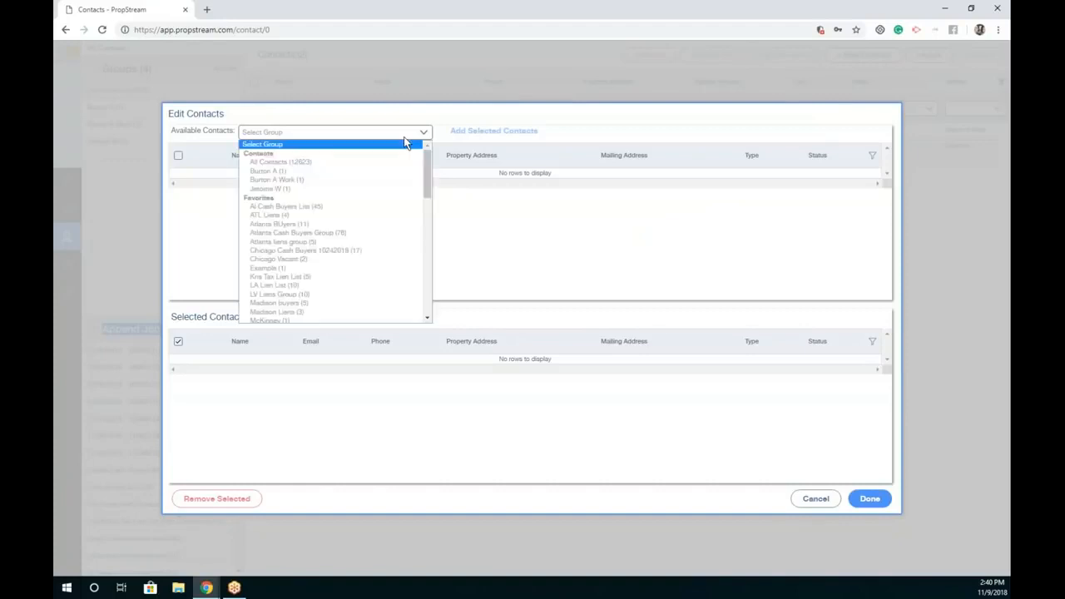
left_click_drag(428, 174, 424, 256)
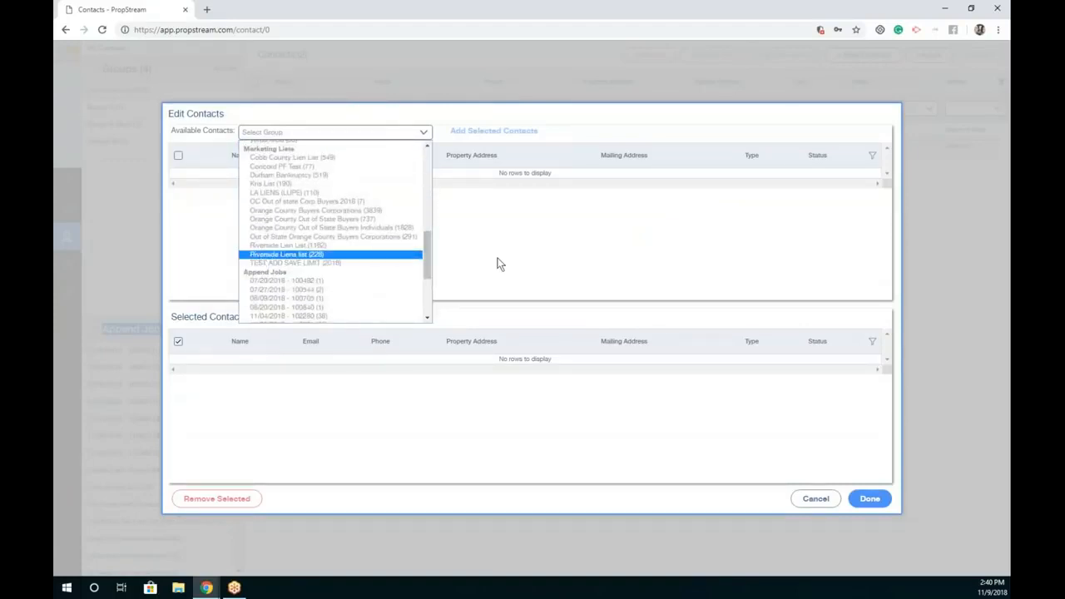
key("Return")
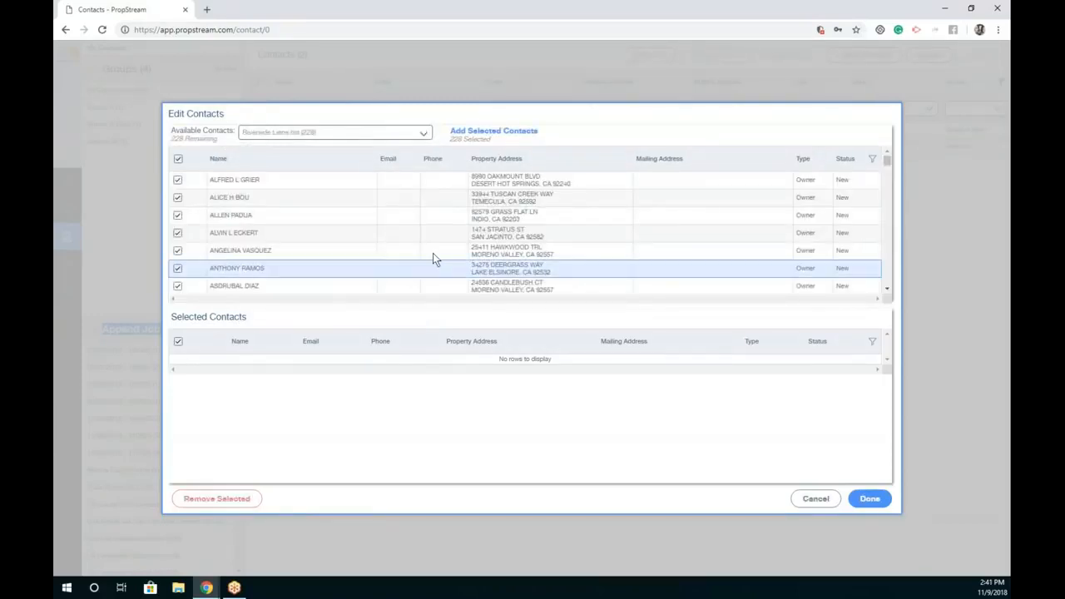
scroll(428, 223, "down", 7)
scroll(433, 254, "up", 7)
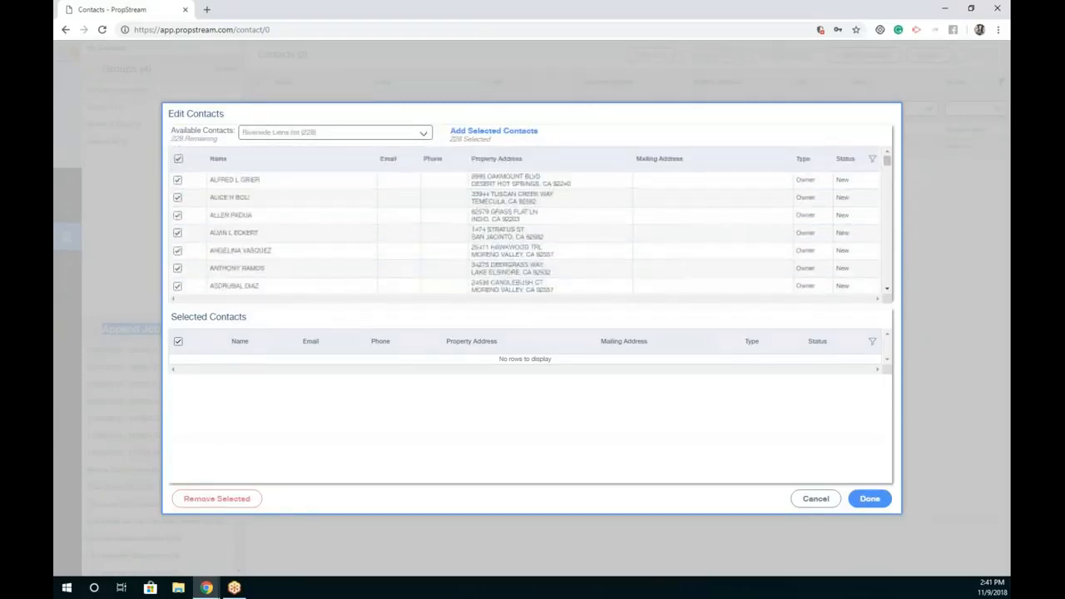
scroll(193, 211, "down", 3)
scroll(193, 217, "down", 4)
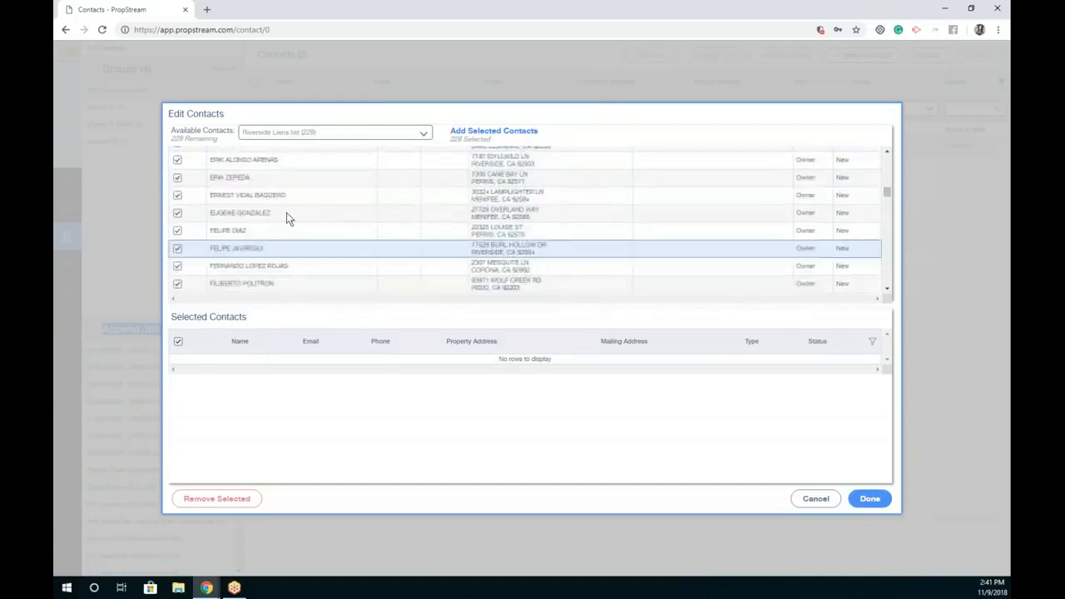
left_click(511, 134)
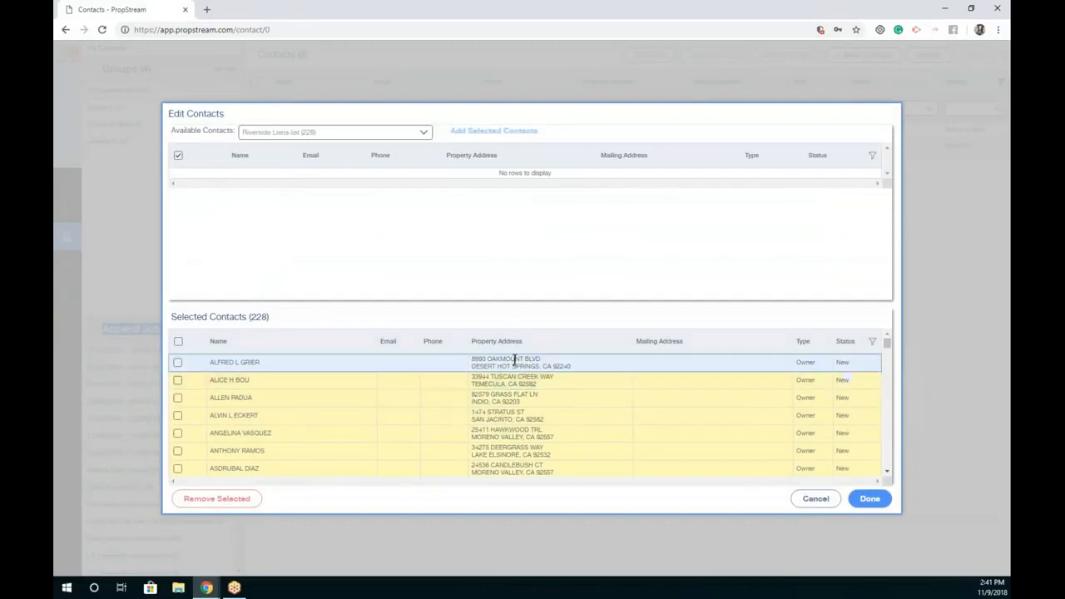
scroll(514, 394, "down", 6)
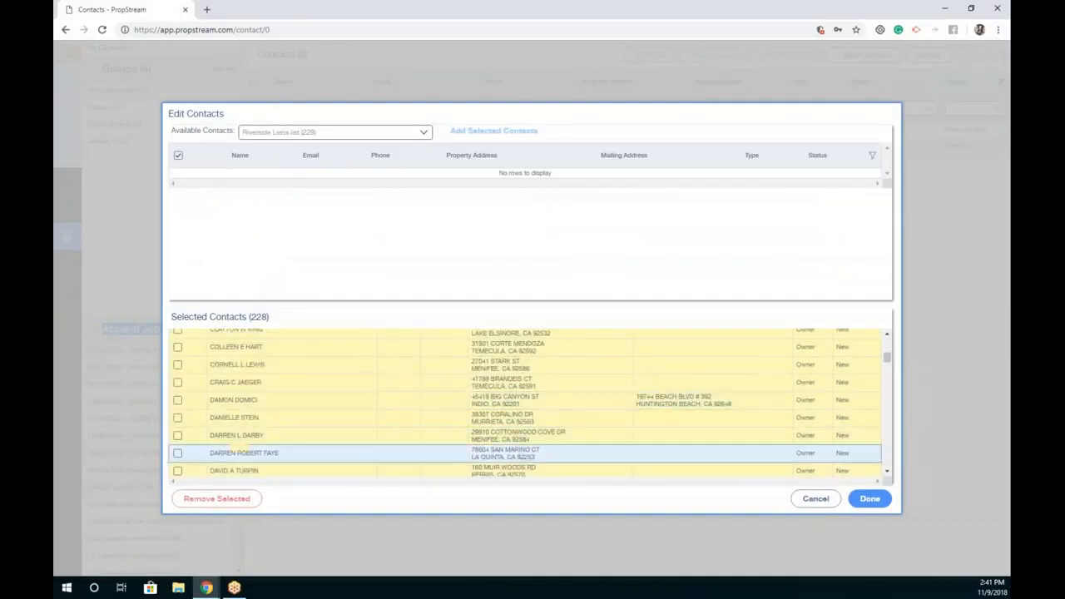
left_click(869, 498)
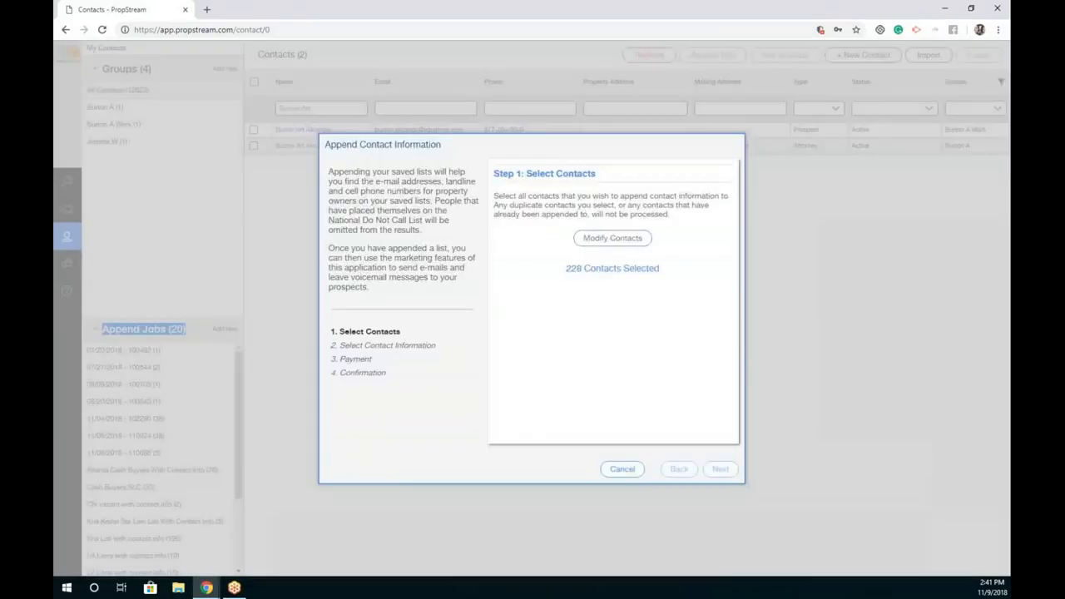
left_click_drag(663, 268, 607, 313)
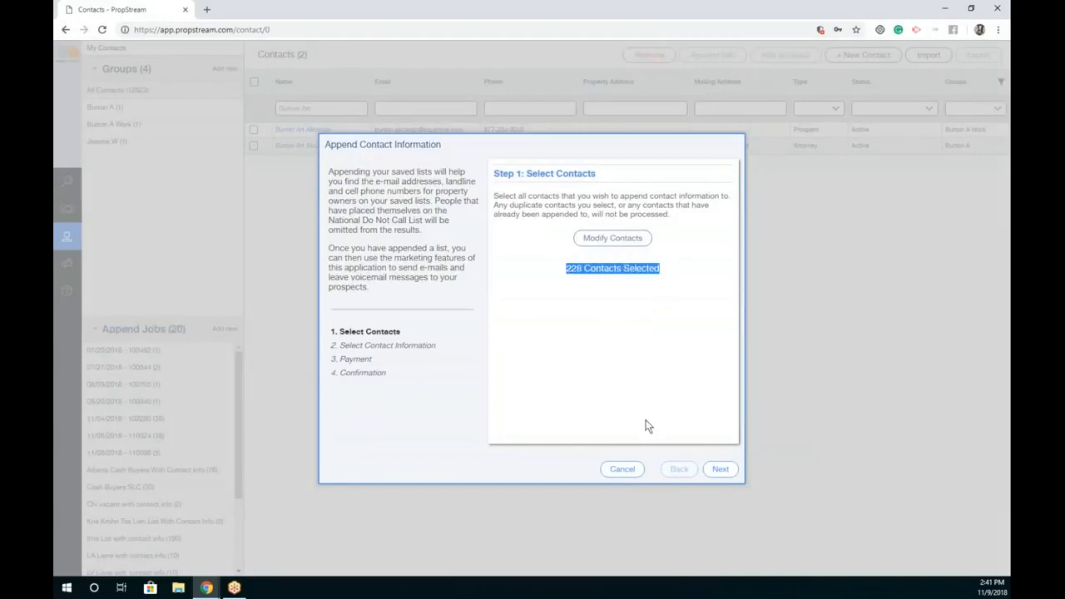
Step: Request one landline, two cell numbers and two e-mails per contact, and place the $114 order
left_click(717, 471)
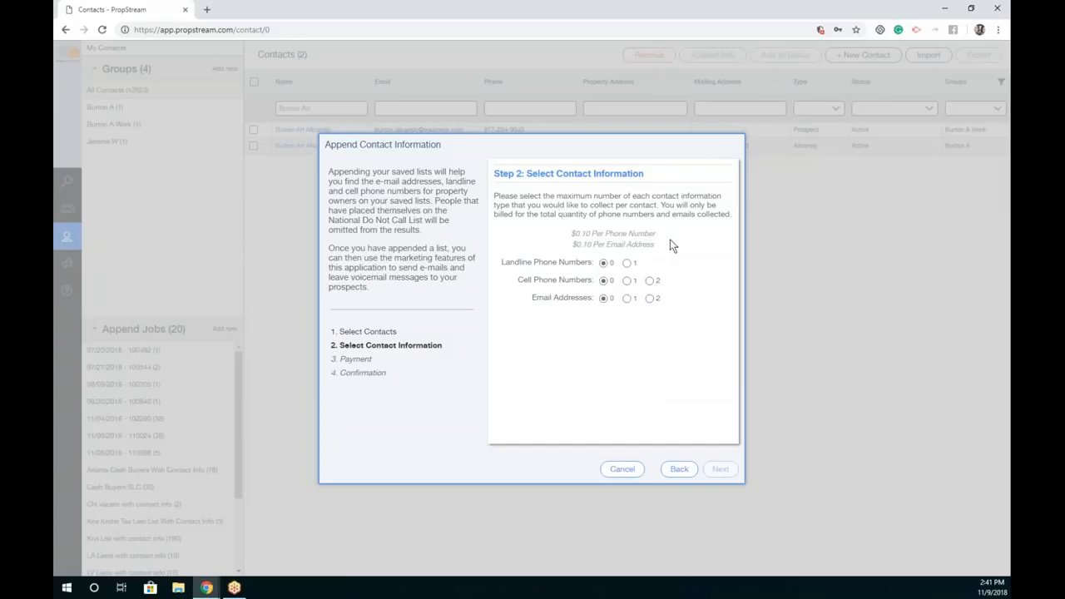
left_click(628, 264)
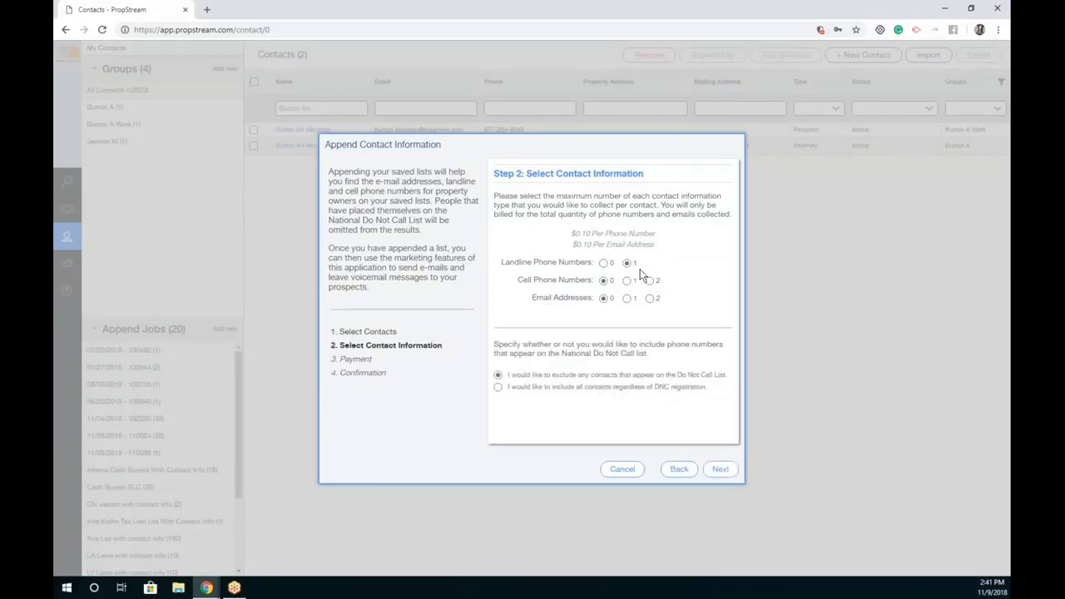
left_click(649, 281)
left_click(725, 469)
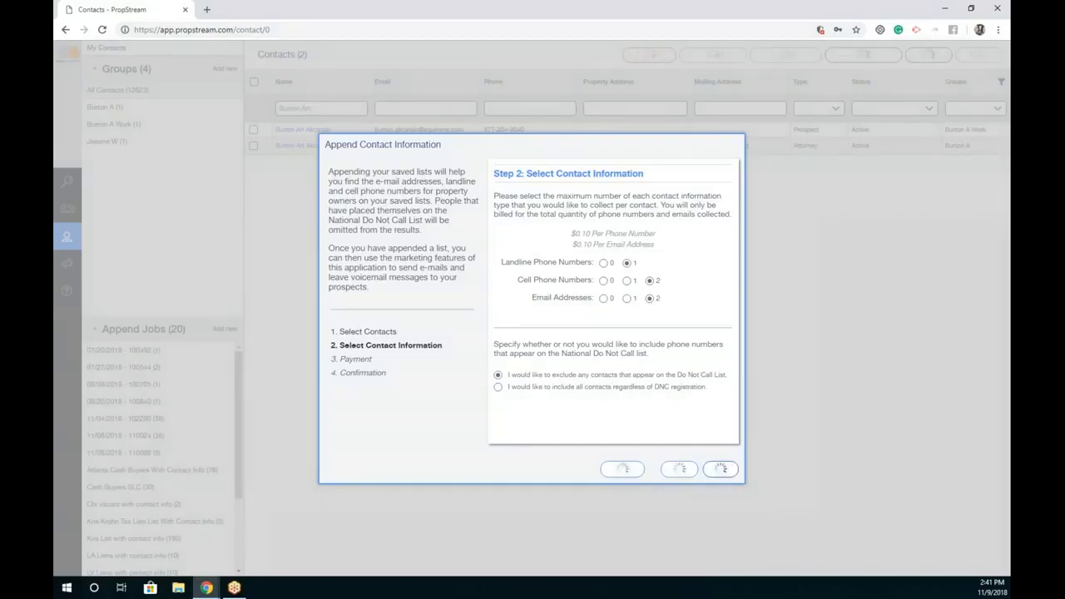
left_click_drag(620, 353, 516, 266)
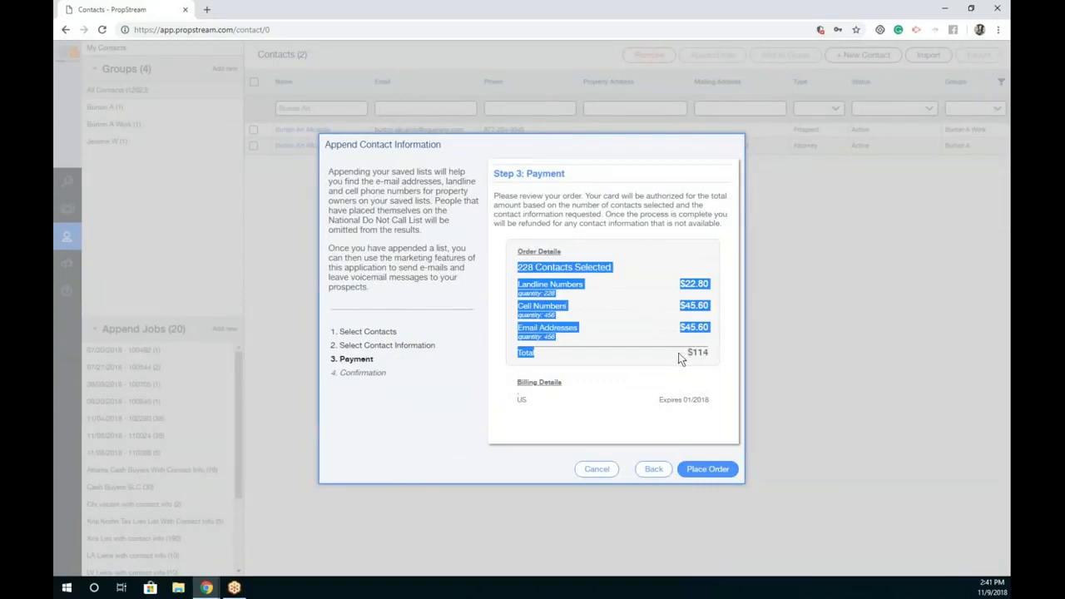
left_click(707, 470)
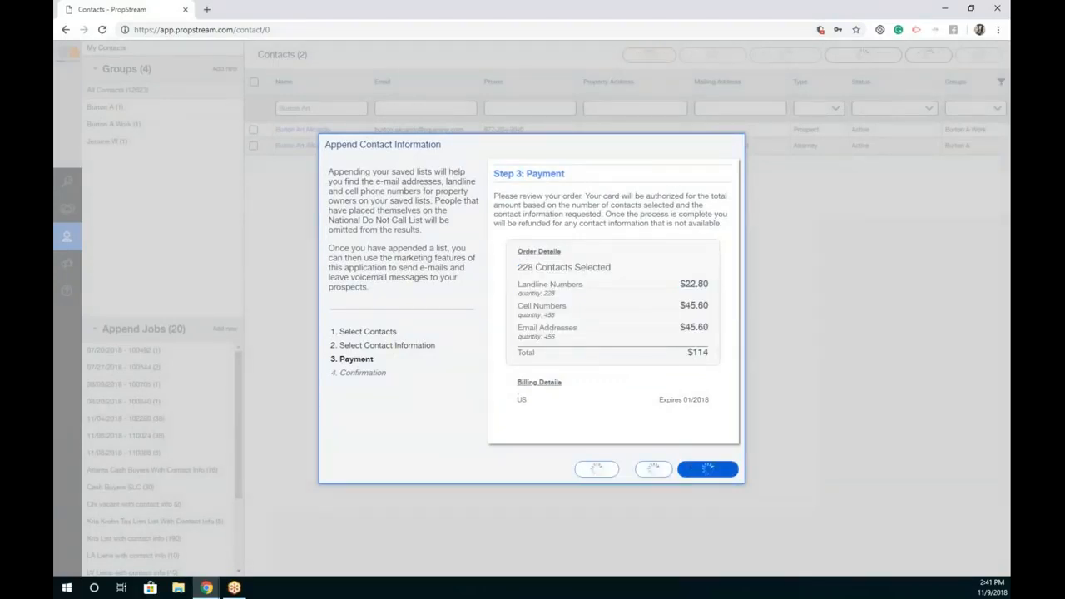
Step: Rename the append job 'Riverside Lien List with contact info' and finish
triple_click(625, 273)
type("Riverside Lien List with contact info")
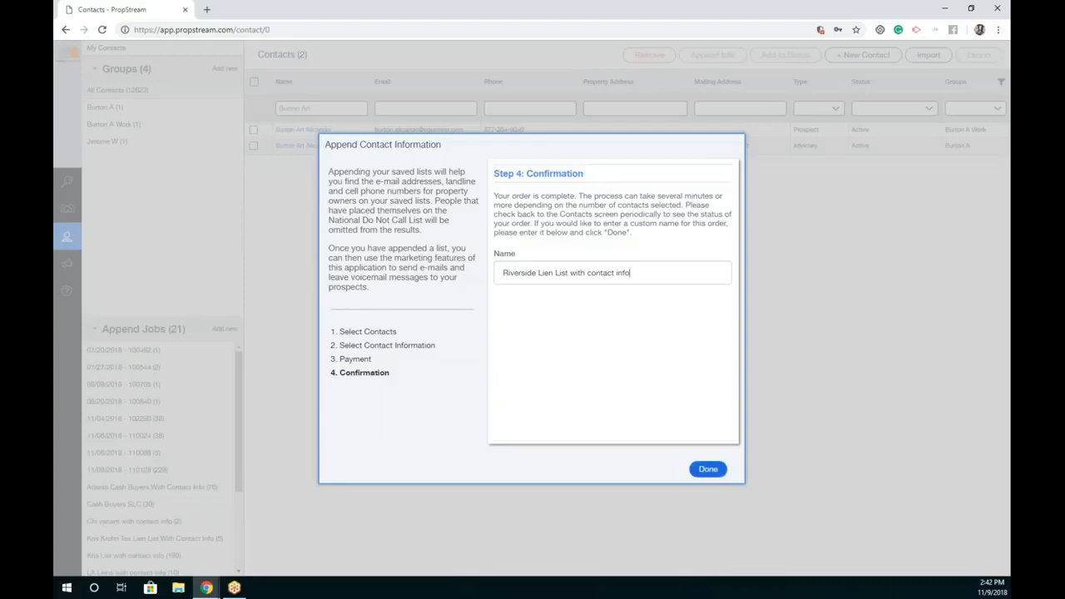
left_click(705, 469)
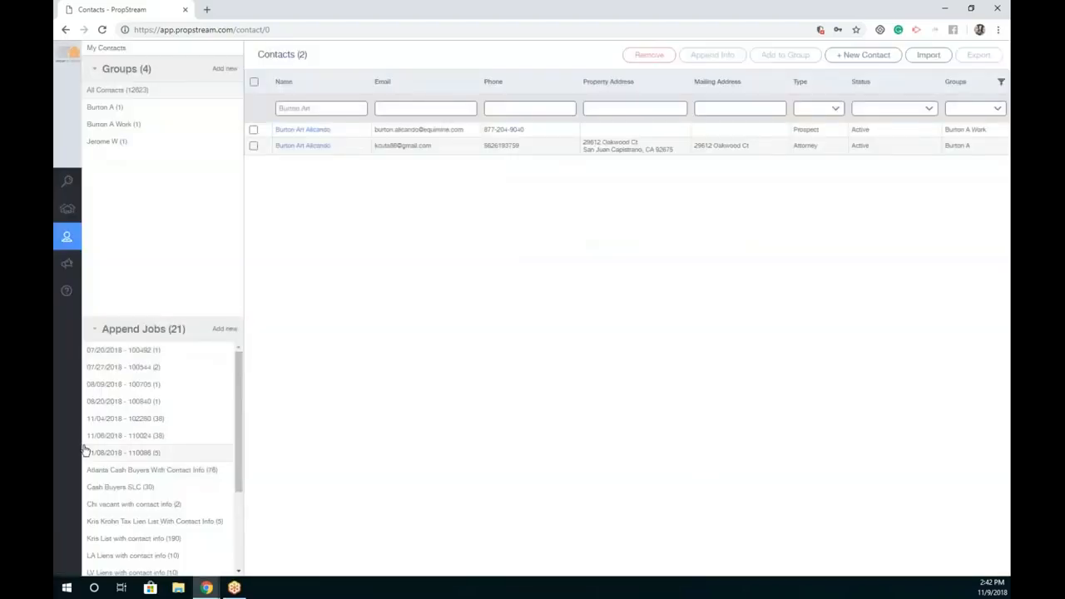
Step: Open the Riverside Lien List append job and confirm it is still Processing
scroll(129, 441, "down", 3)
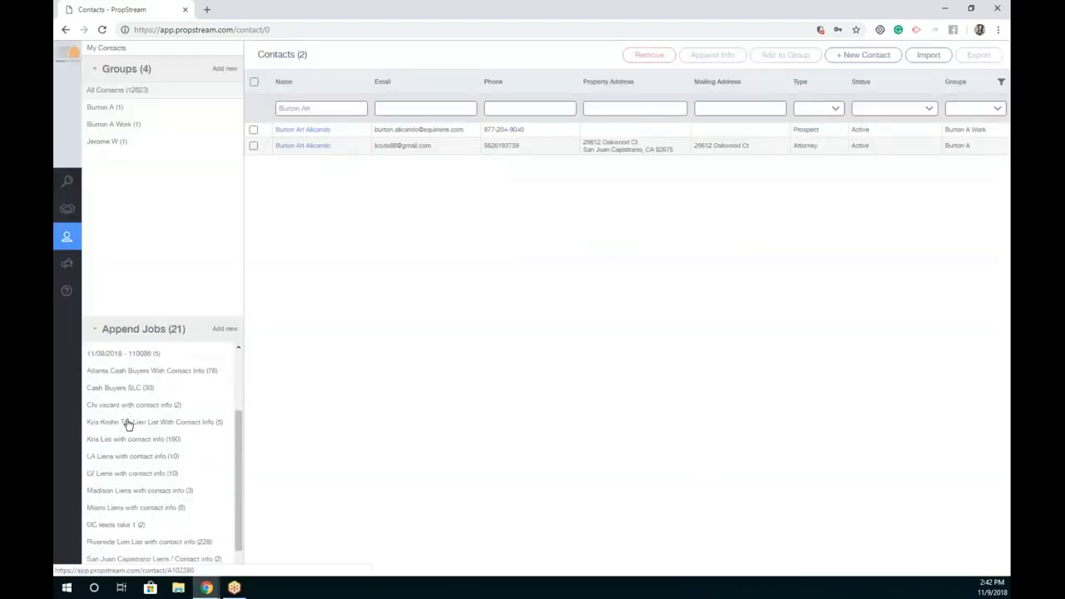
left_click(126, 519)
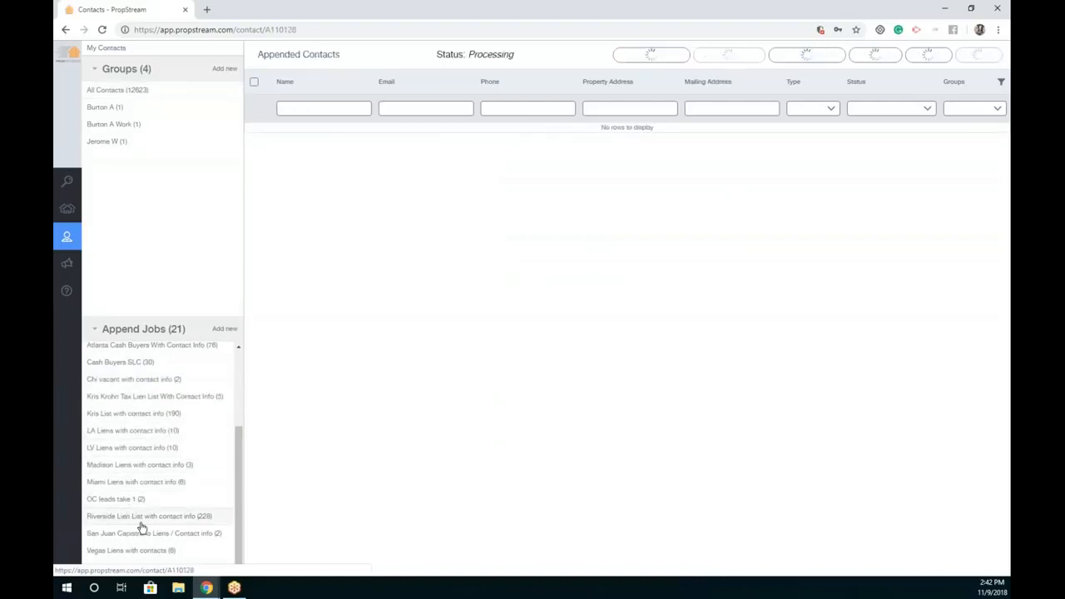
left_click_drag(529, 55, 446, 57)
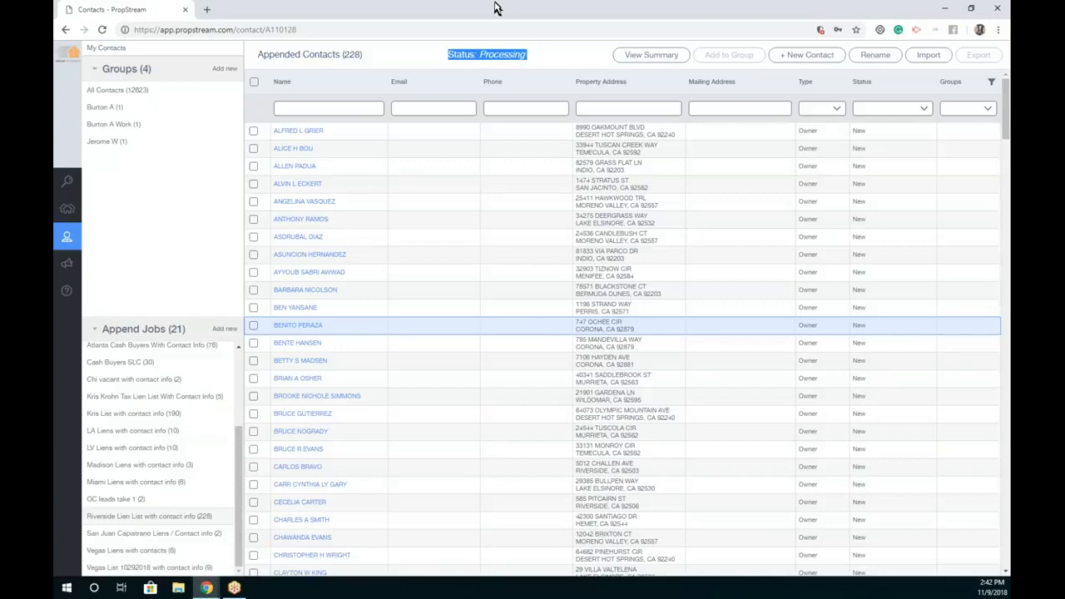
left_click(526, 58)
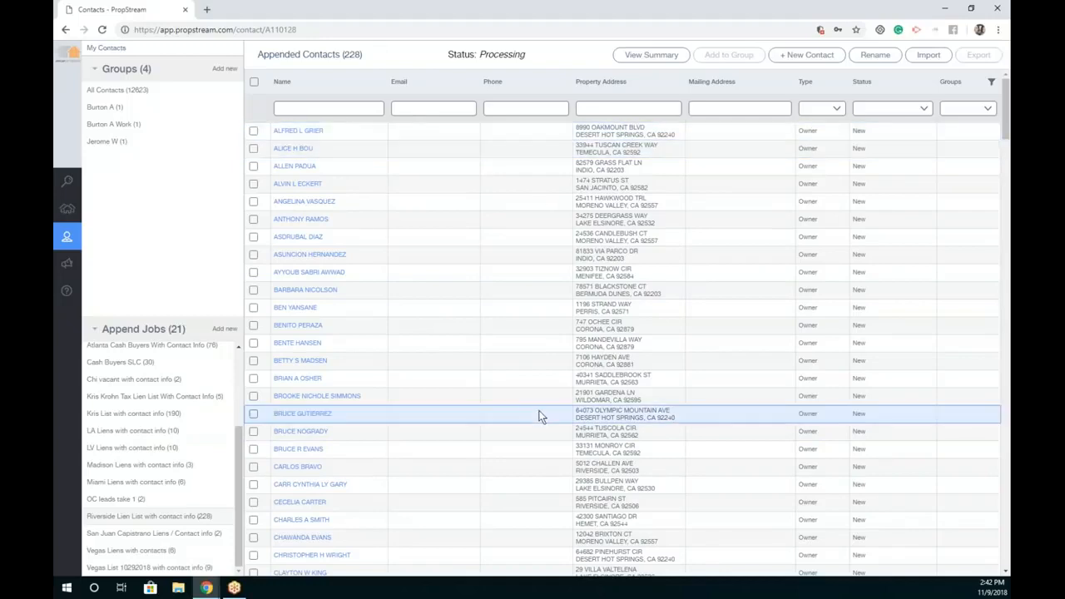
Step: Compare with the completed 190-contact Kris List job and view its $32.80 append summary
left_click(183, 414)
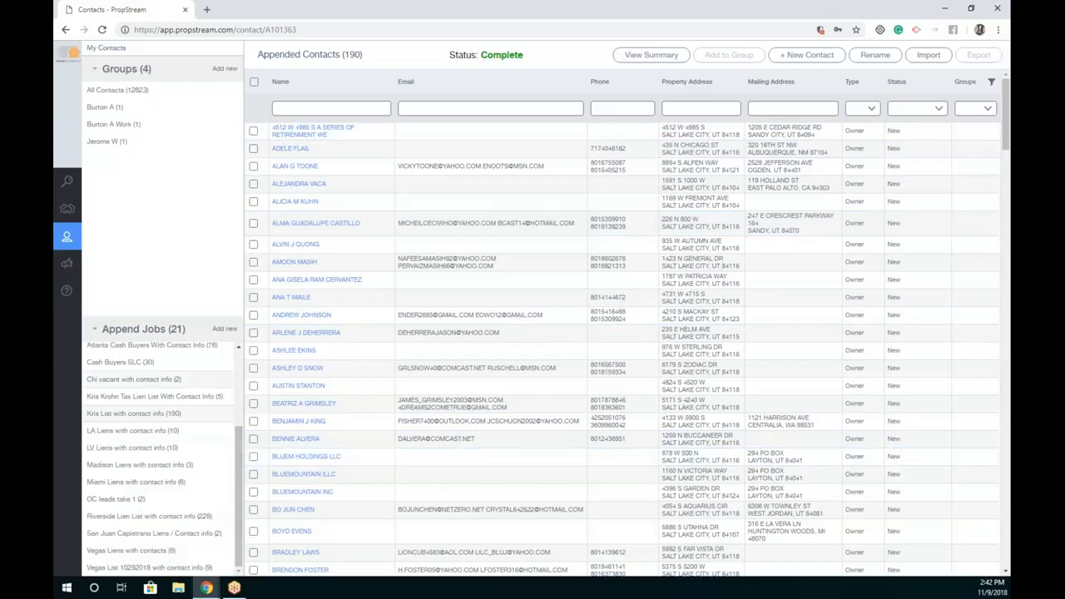
mouse_move(375, 53)
left_mouse_down()
mouse_move(337, 54)
mouse_move(359, 54)
left_mouse_up()
left_click(158, 517)
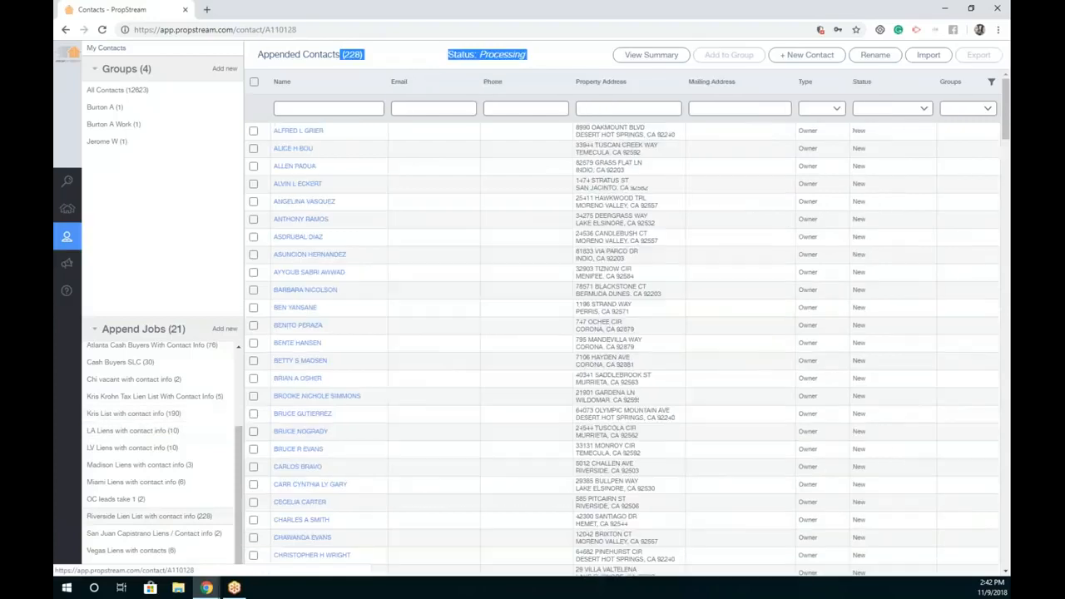
left_click(532, 54)
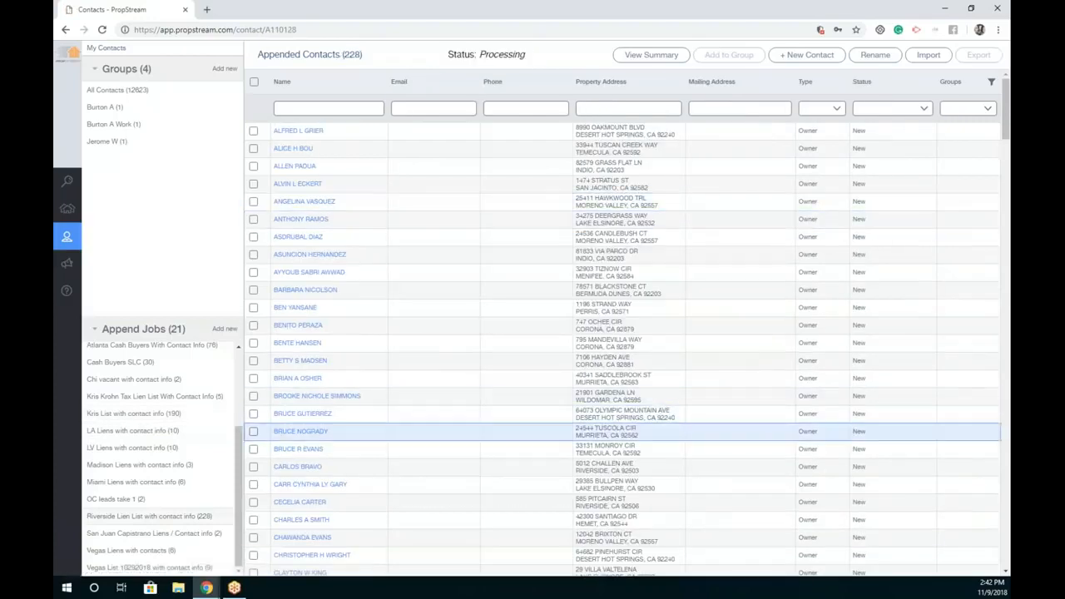
left_click(180, 416)
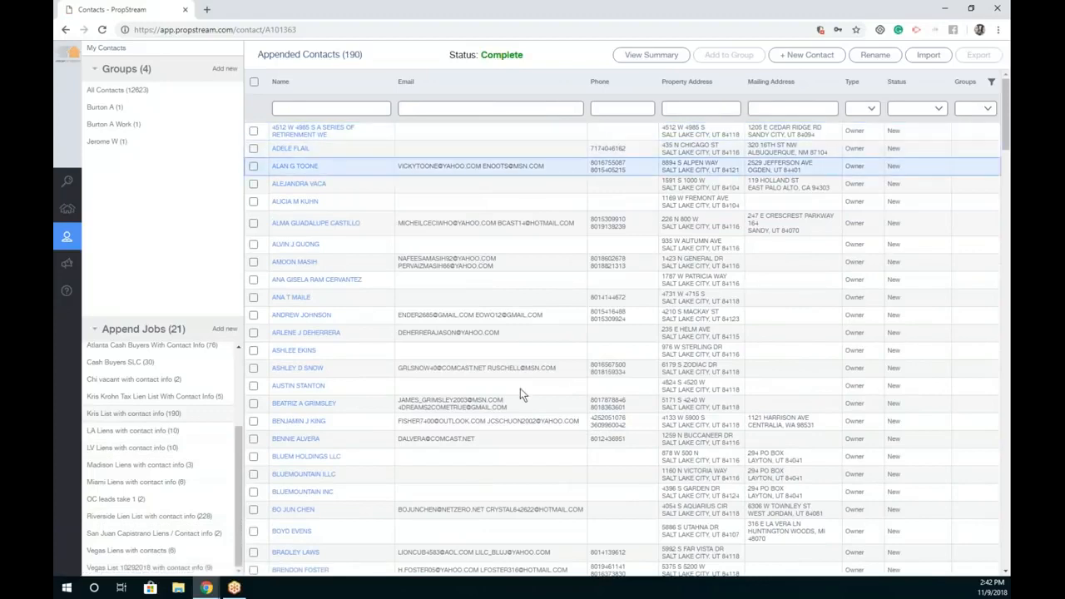
left_click(645, 55)
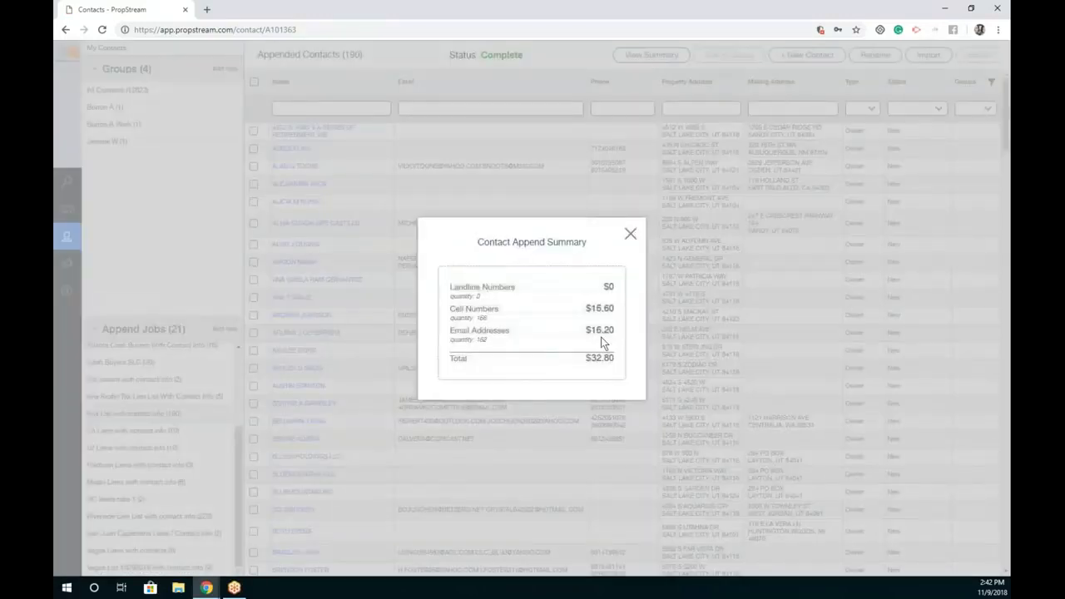
Step: Close the append job summary showing the cell number cost
left_click_drag(498, 309, 487, 317)
left_click(500, 321)
left_click(630, 234)
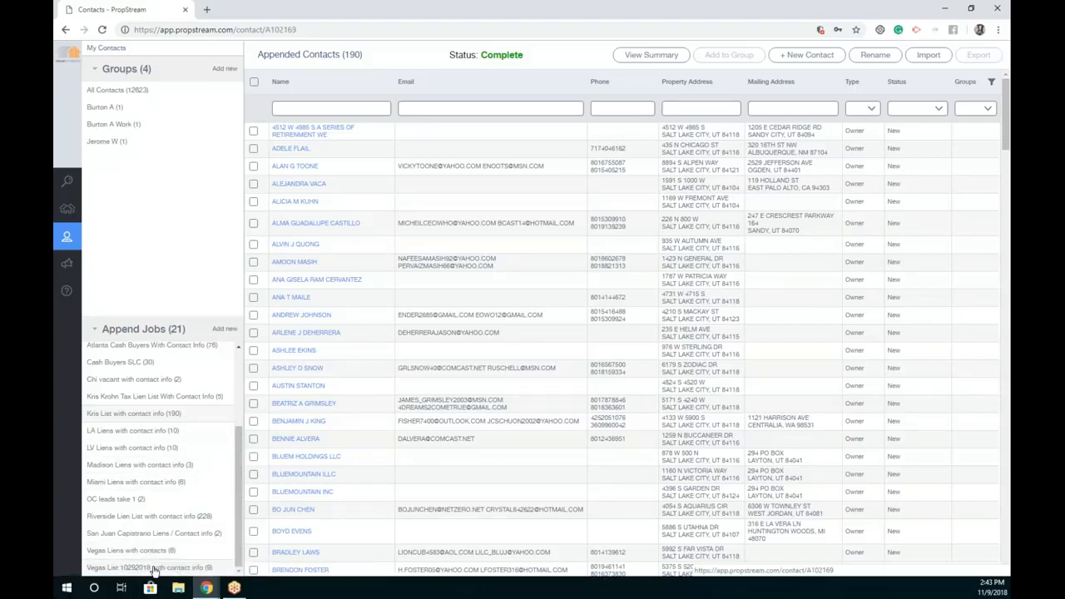
Step: Select all 228 Riverside Lien List contacts and export them to a CSV file
left_click(153, 567)
left_click(152, 519)
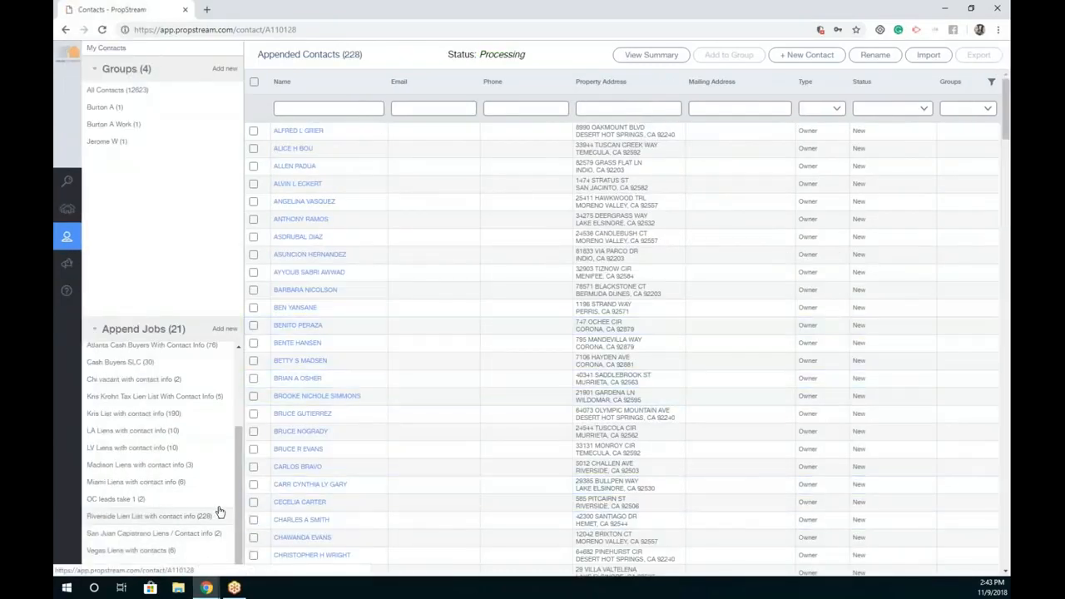
left_click(254, 83)
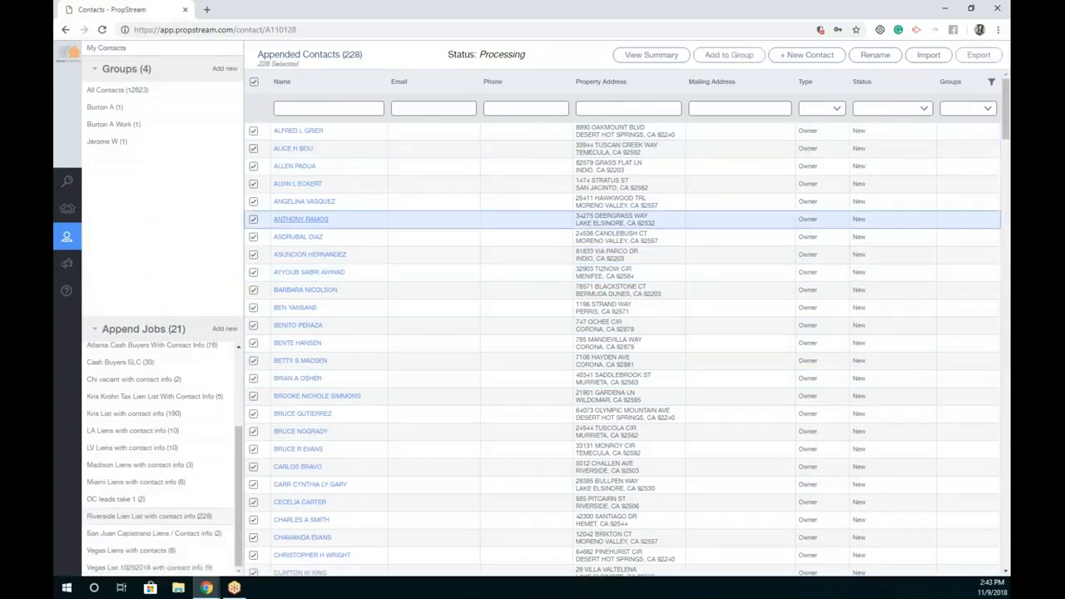
left_click(979, 56)
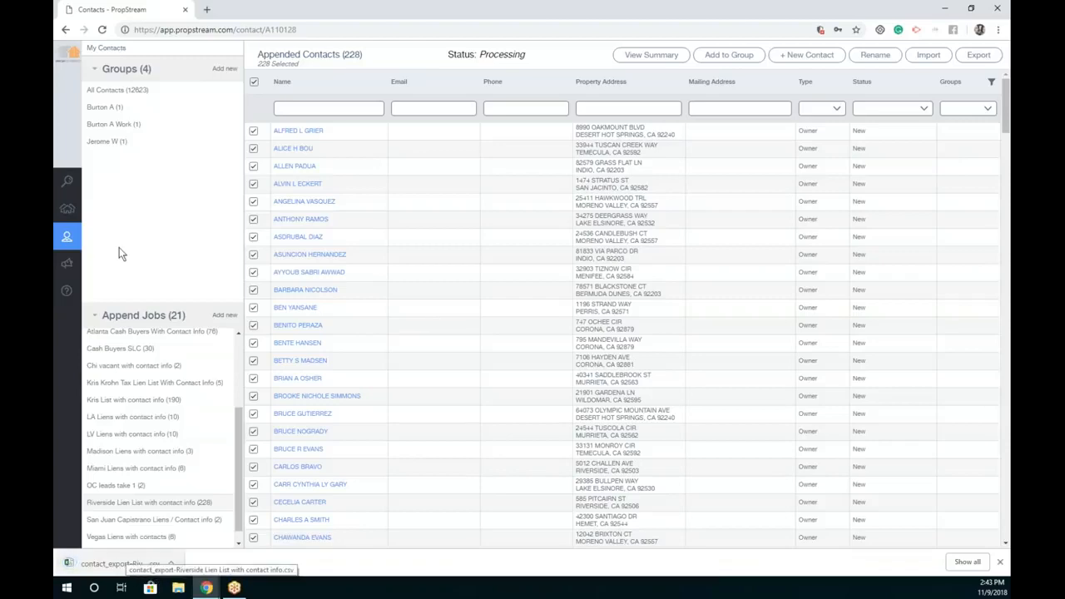
Step: Start a new marketing campaign named 'Riverside Campaign'
left_click(65, 264)
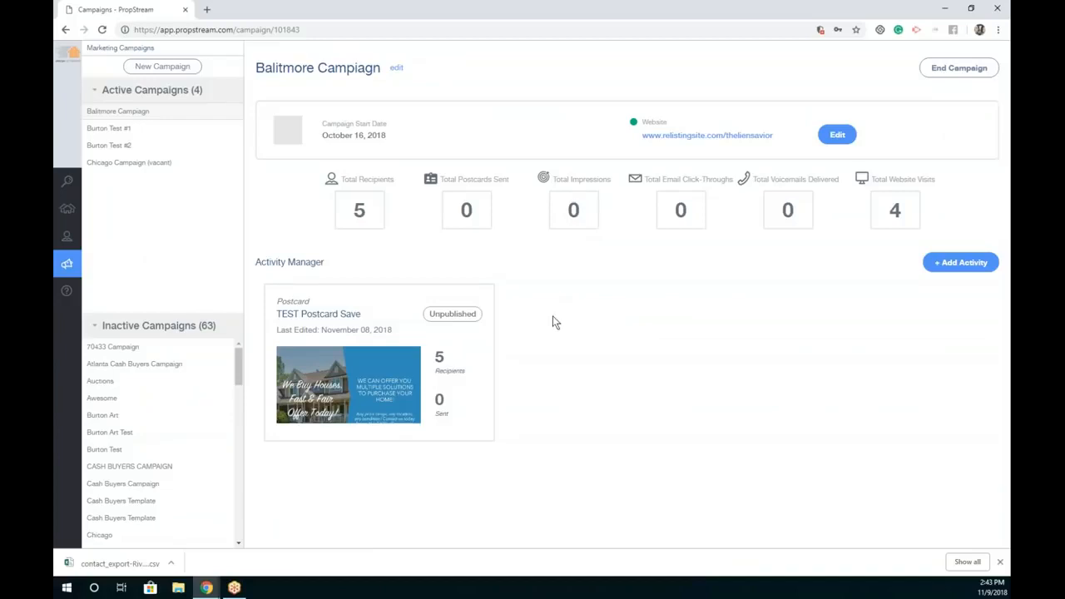
mouse_move(69, 272)
left_click(180, 66)
left_click(295, 123)
type("Rivers")
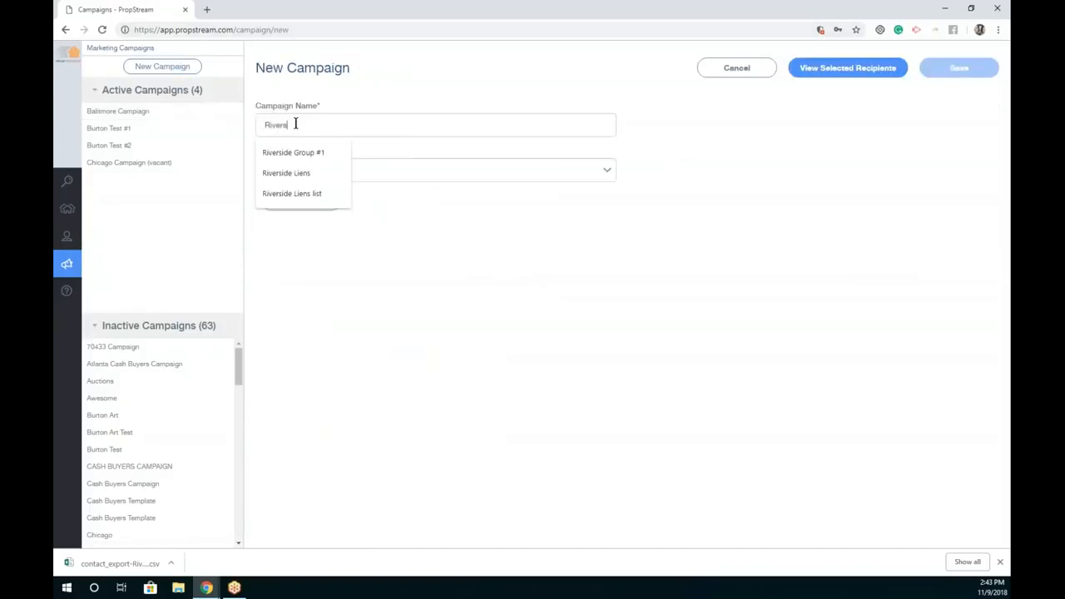
type("ide Campiag")
key("BackSpace")
key("BackSpace")
key("BackSpace")
type("aign")
Step: Set the recipient group to Riverside Lien List with contact info and save the campaign
left_click(362, 171)
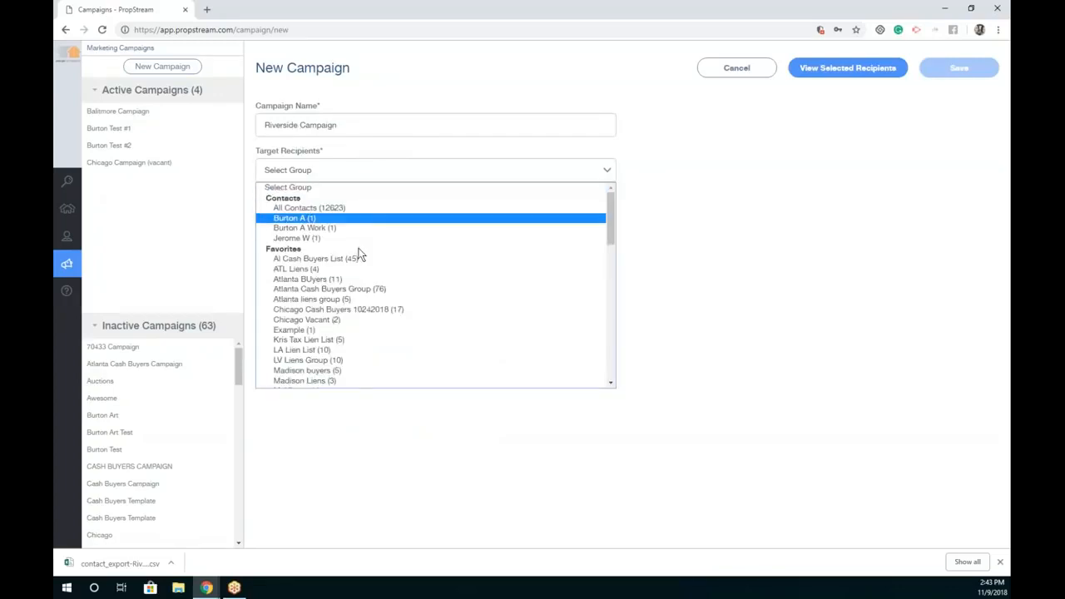
scroll(364, 249, "down", 3)
scroll(368, 304, "down", 3)
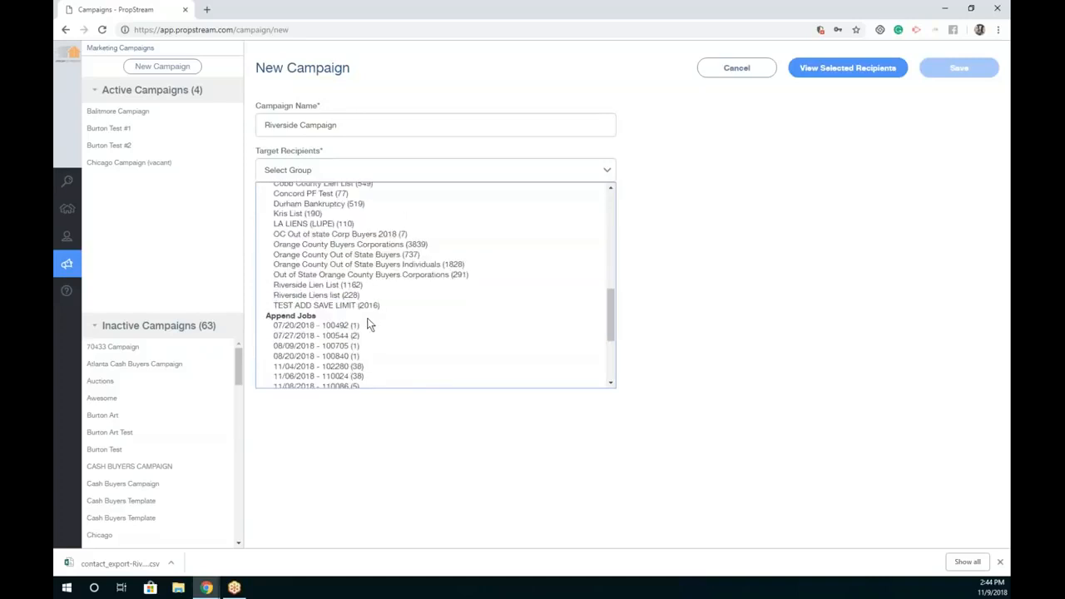
scroll(341, 321, "down", 1)
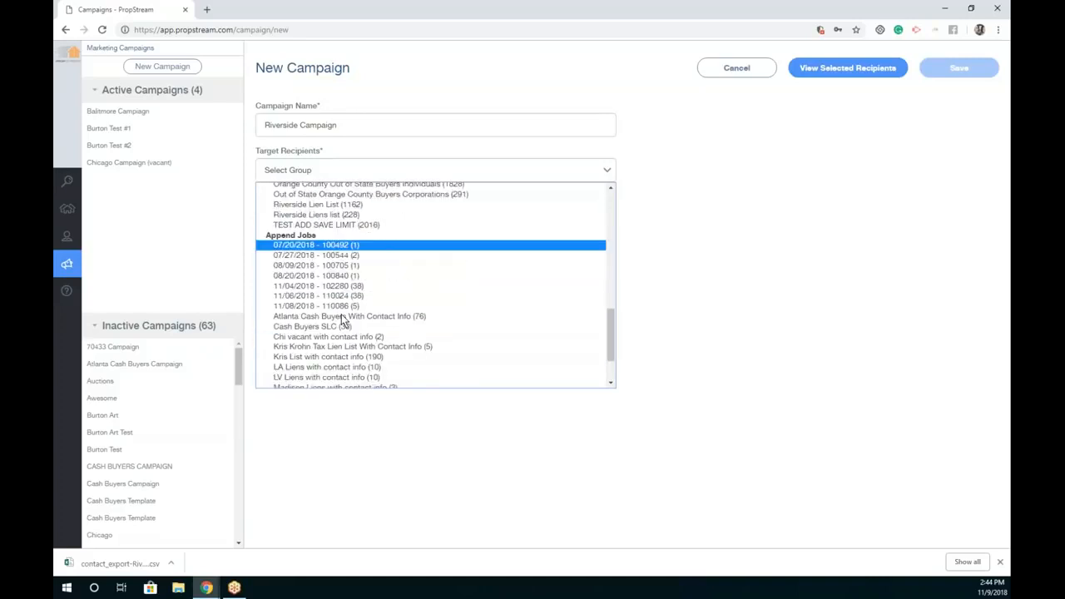
scroll(341, 317, "down", 1)
left_click(334, 354)
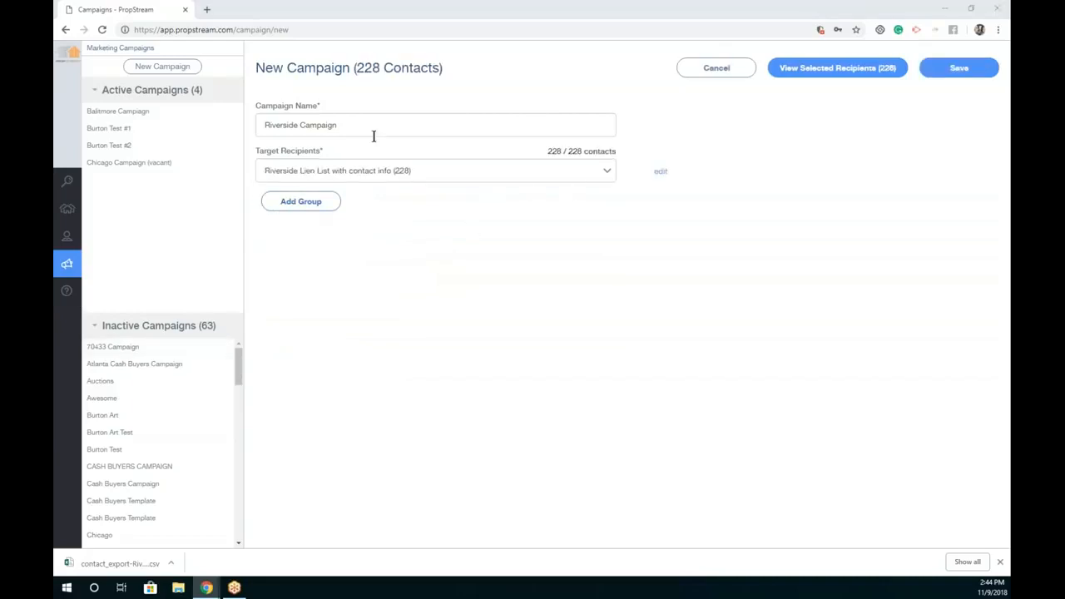
left_click(319, 207)
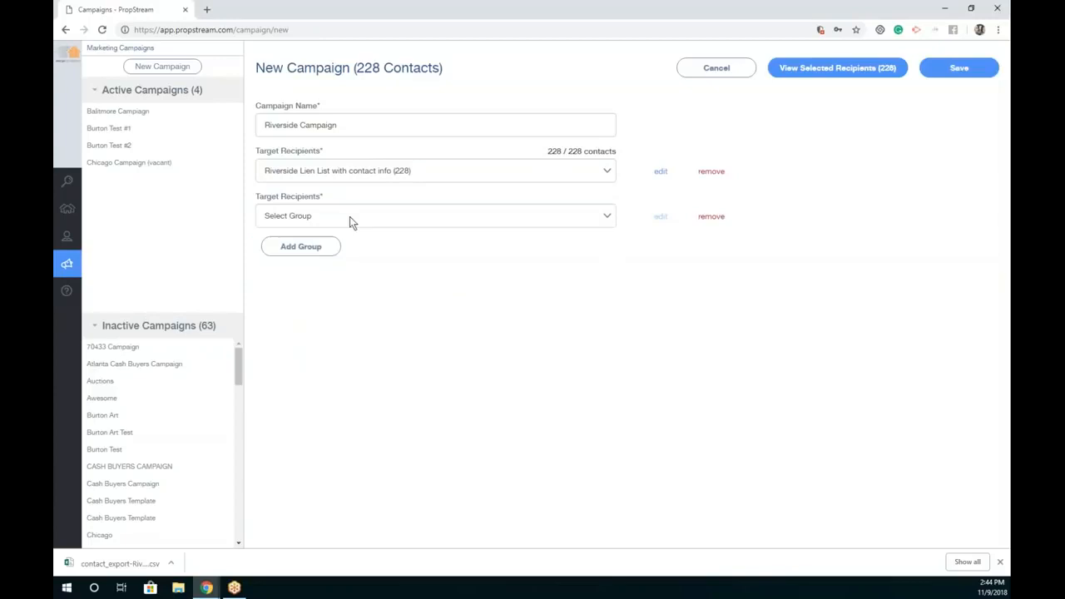
left_click(716, 218)
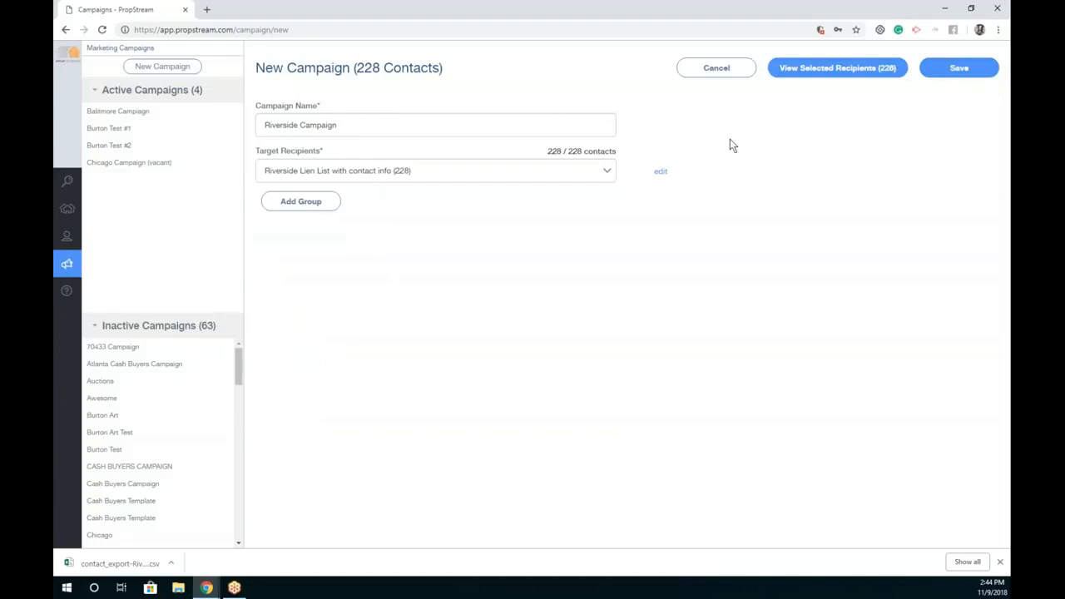
left_click(961, 68)
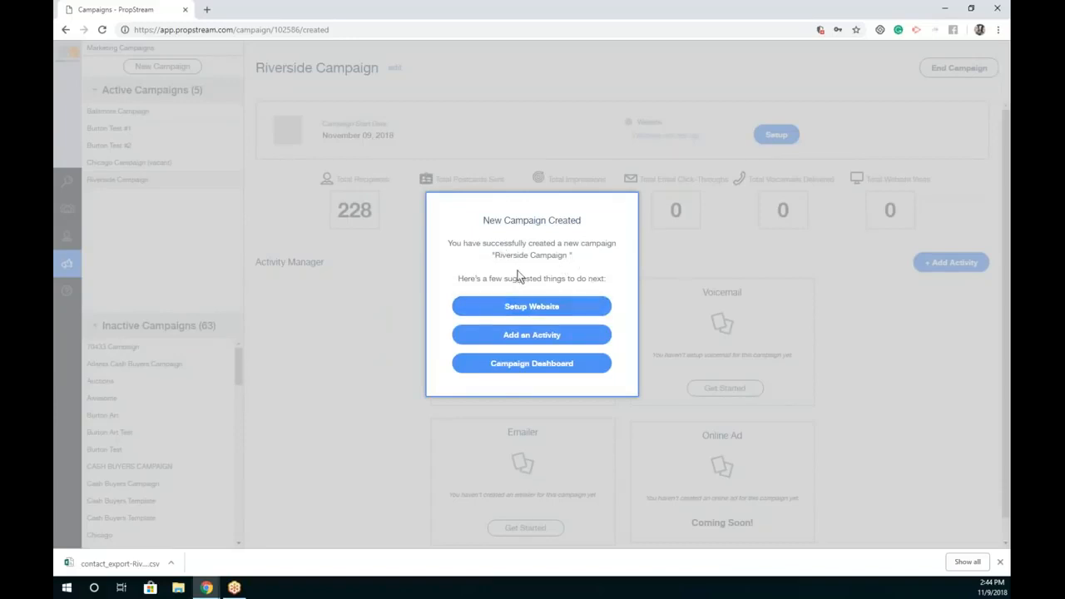
Step: Choose Setup Website from the New Campaign Created confirmation
left_click(489, 309)
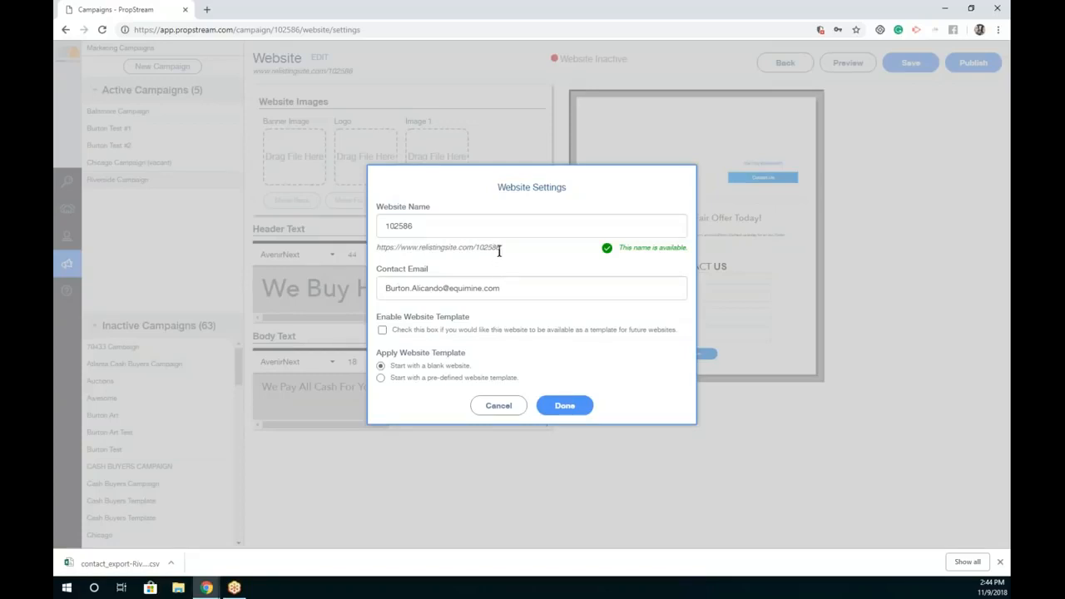
Step: Replace the default website name 102586 with a custom name, choosing another when the first is taken
double_click(400, 226)
key("Right")
left_click_drag(501, 247, 385, 226)
left_click(462, 247)
type("Bur")
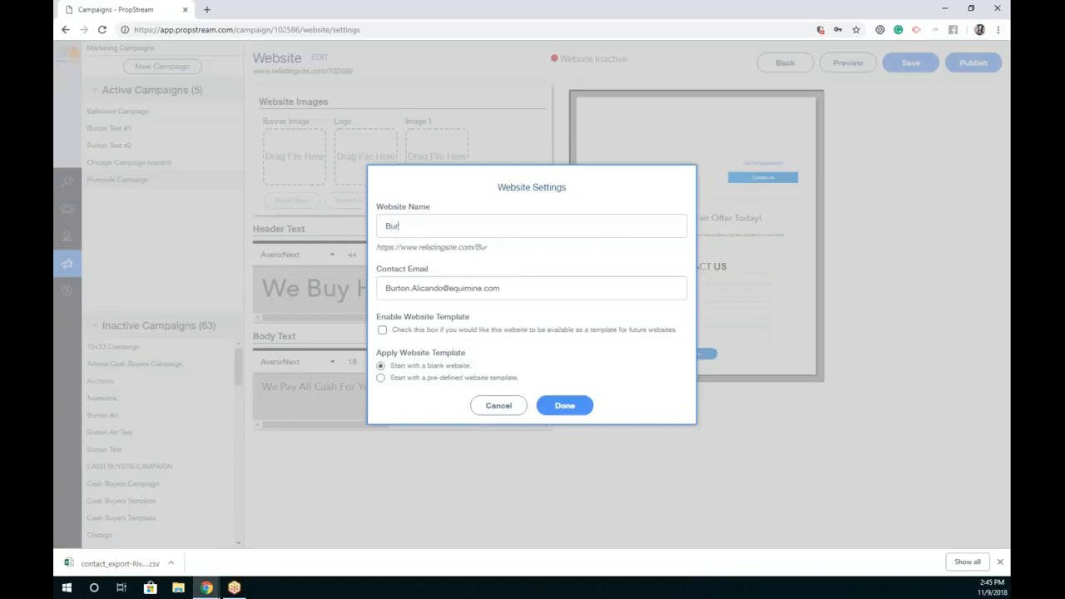
type("tonTheLienGuy")
key("Return")
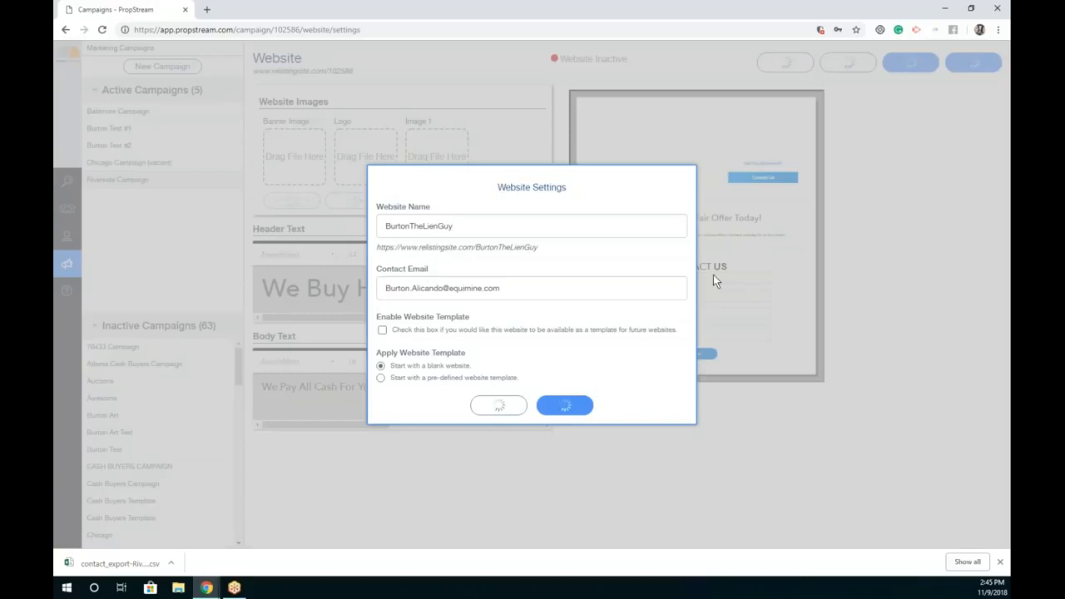
double_click(418, 225)
type("B")
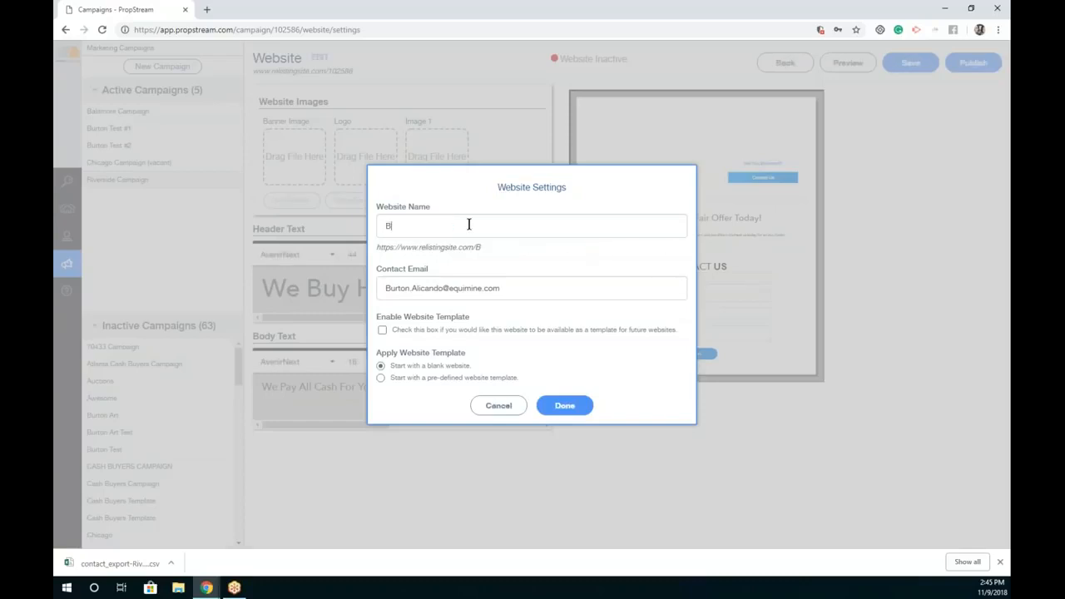
type("urtonHelpsYouWithLiens")
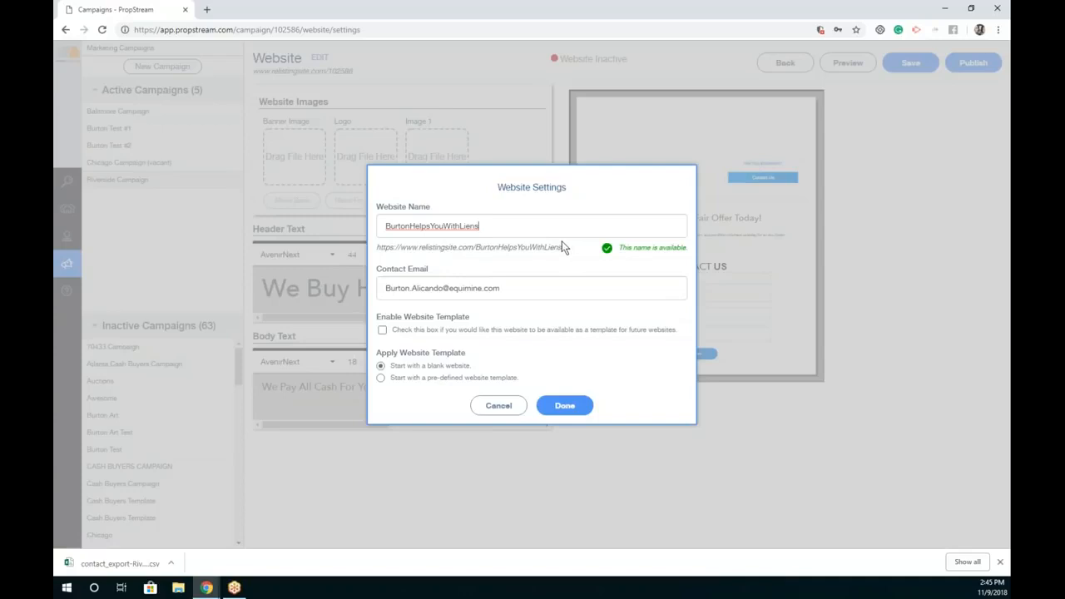
left_click_drag(562, 247, 375, 248)
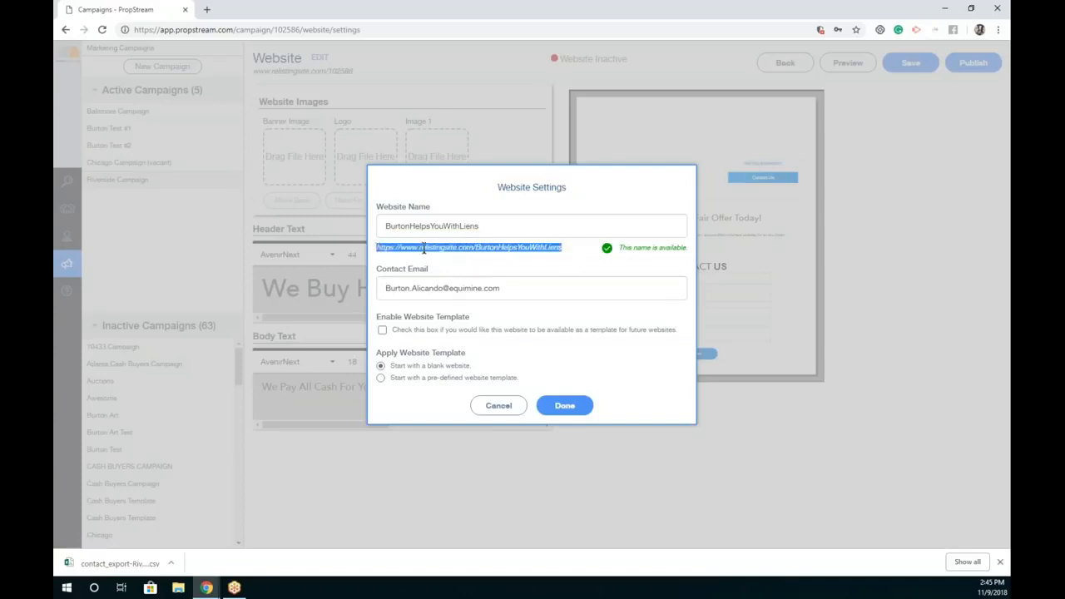
Step: Keep the contact e-mail, disable template sharing, and build the site from pre-defined Template 1
double_click(541, 287)
left_click(541, 287)
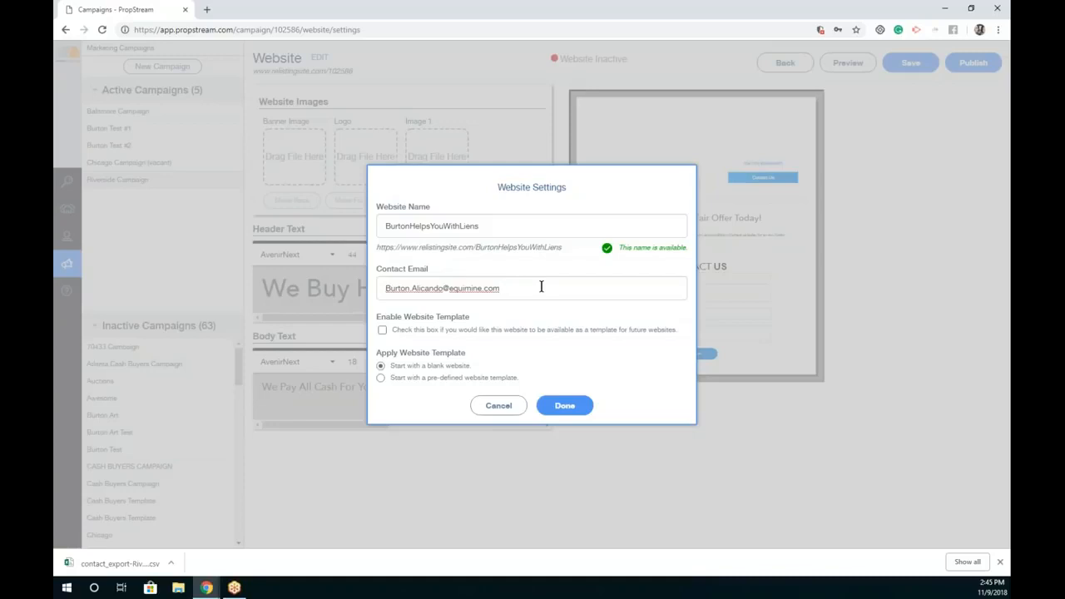
triple_click(541, 287)
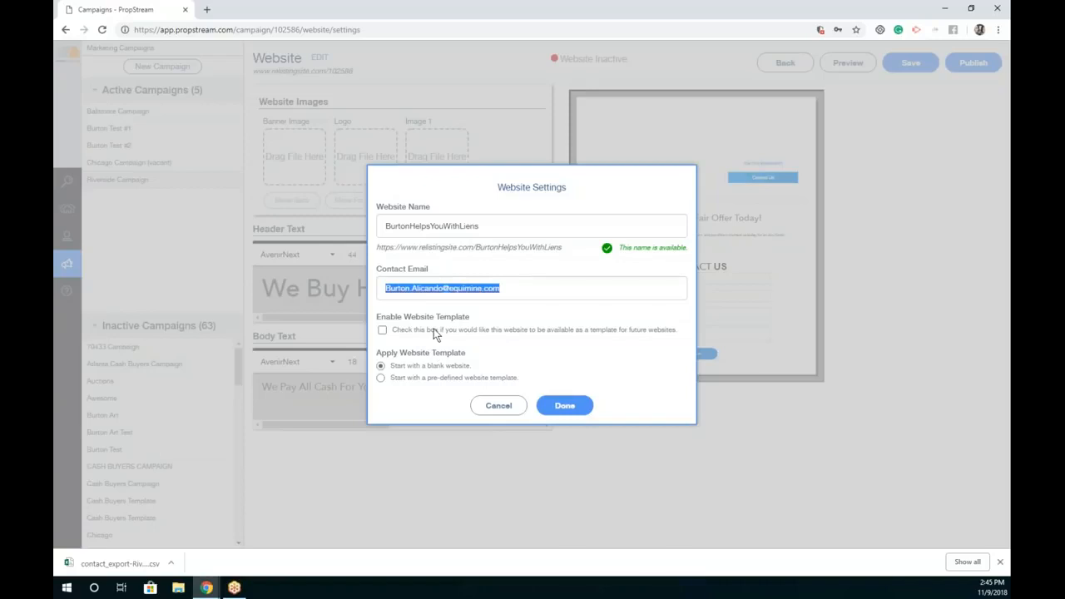
left_click(435, 332)
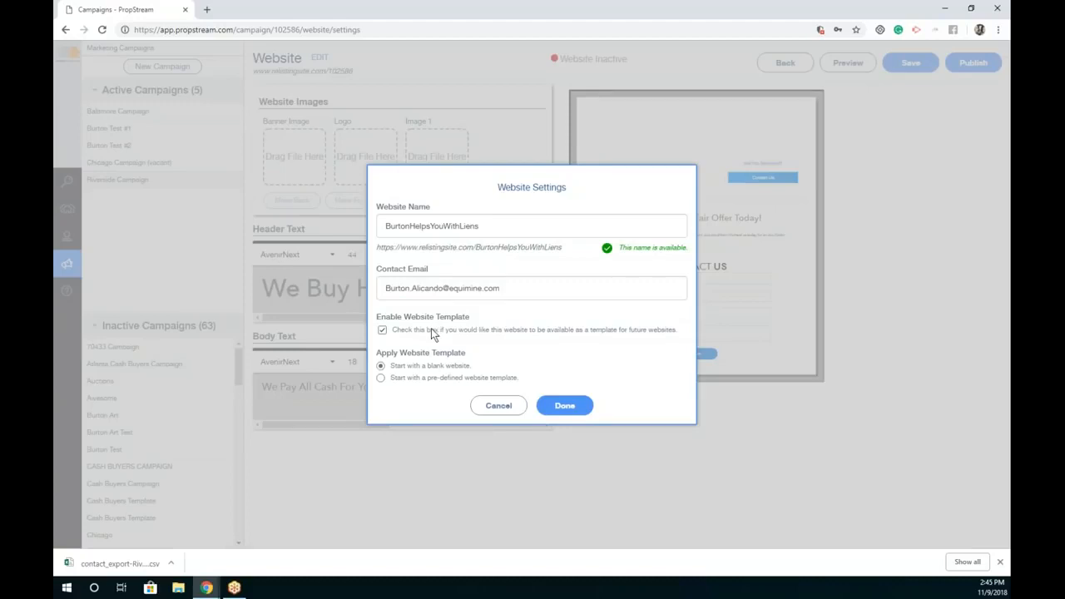
left_click(385, 331)
left_click(381, 377)
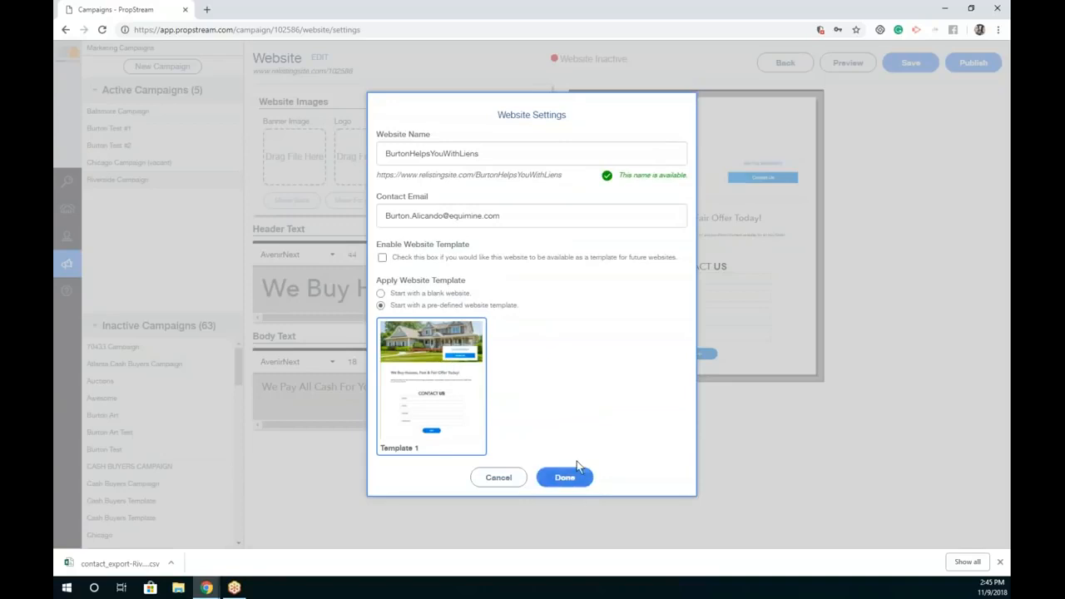
left_click(562, 477)
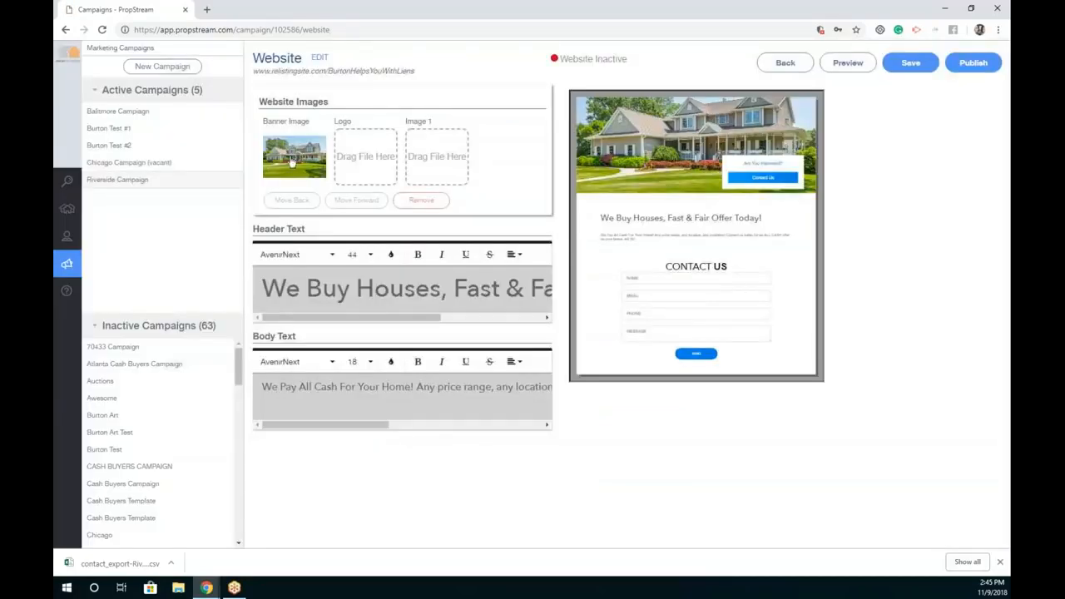
Step: Reopen and close the website settings, then select 'We' at the start of the header text
left_click(321, 56)
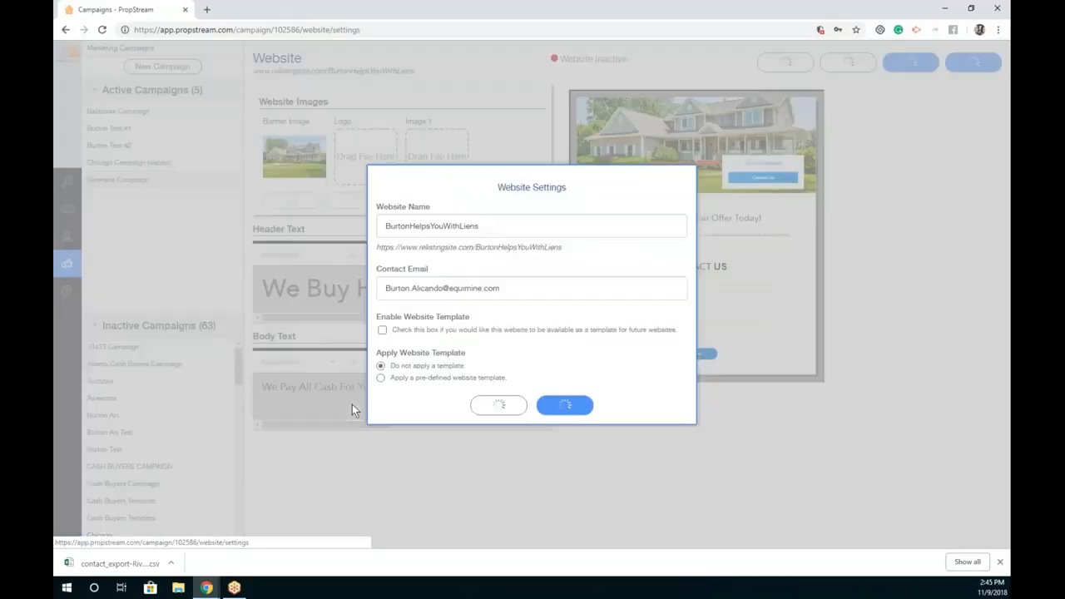
left_click(554, 404)
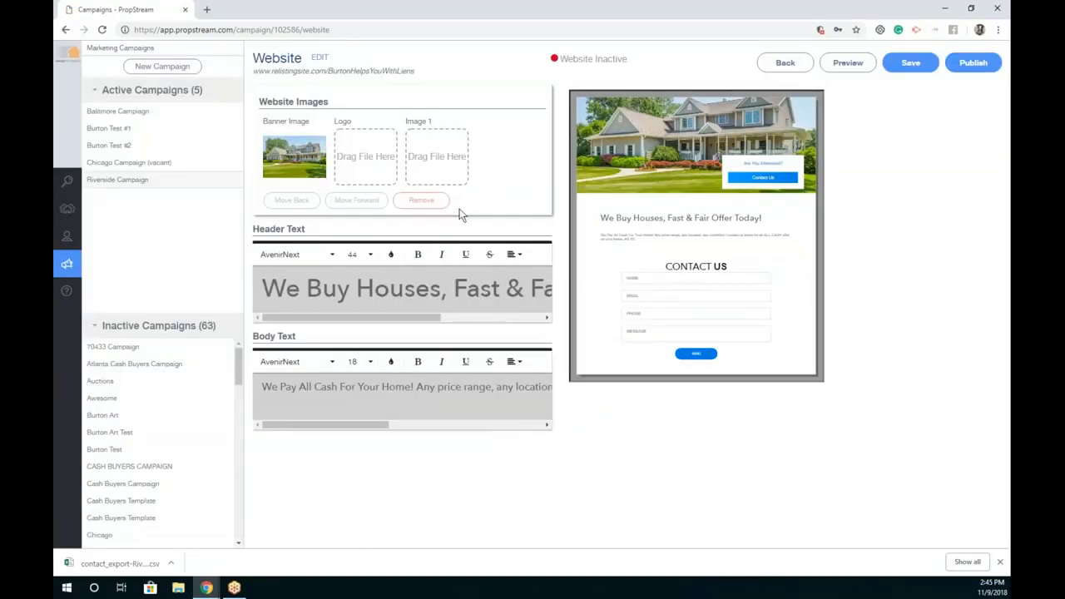
mouse_move(441, 156)
left_click_drag(602, 218, 803, 218)
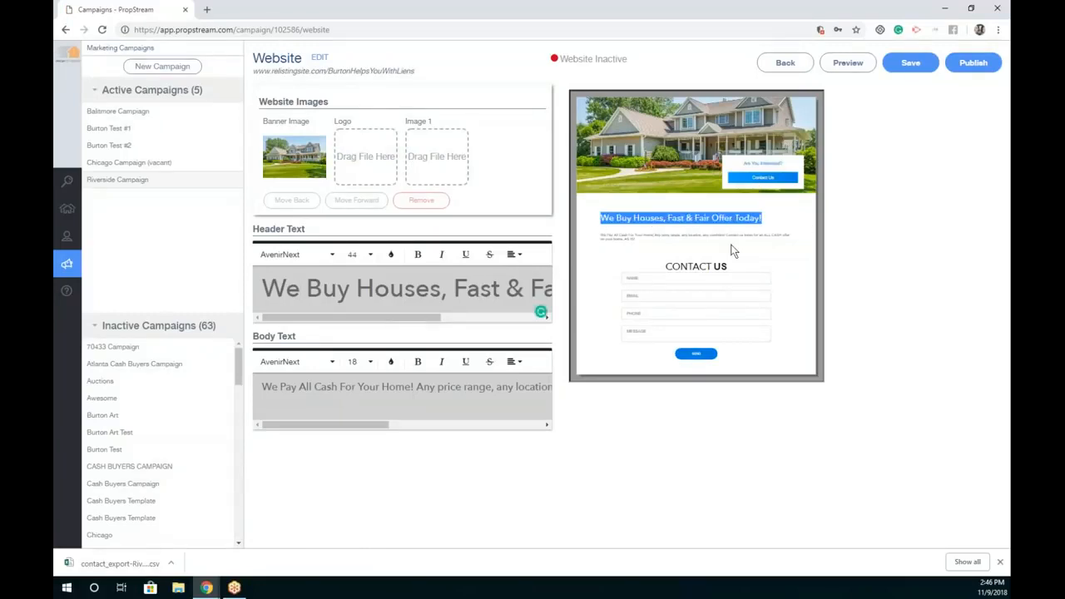
left_click_drag(670, 238, 603, 242)
left_click(287, 288)
triple_click(298, 290)
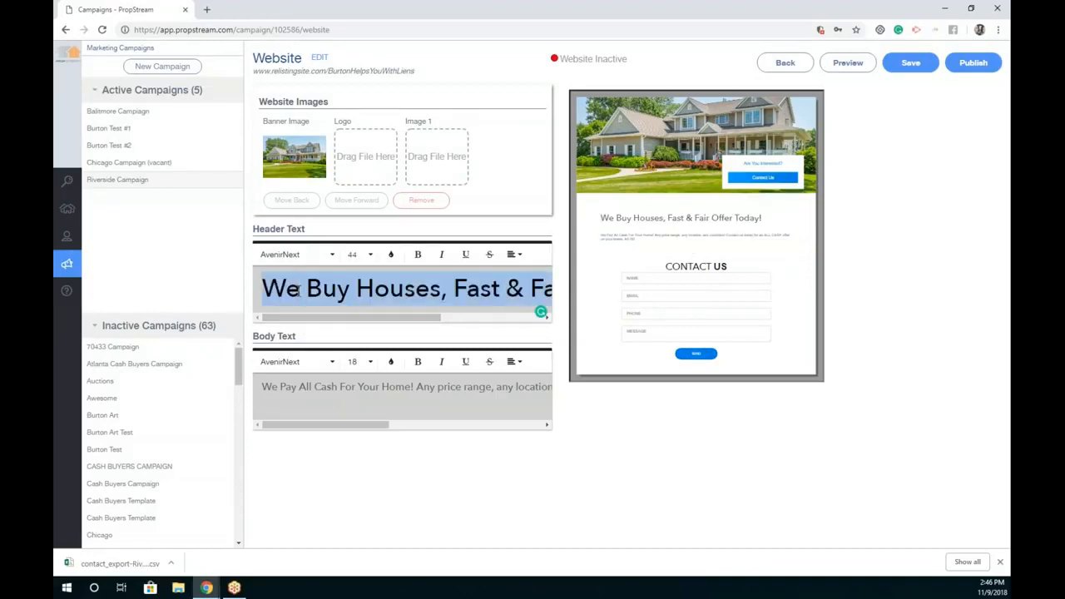
left_click(302, 289)
left_click_drag(304, 289, 262, 289)
Step: Rewrite the header as a greeting with the sender's name, ending 'I'll Buy your House, Fast & Fair Offer Today!'
type("he")
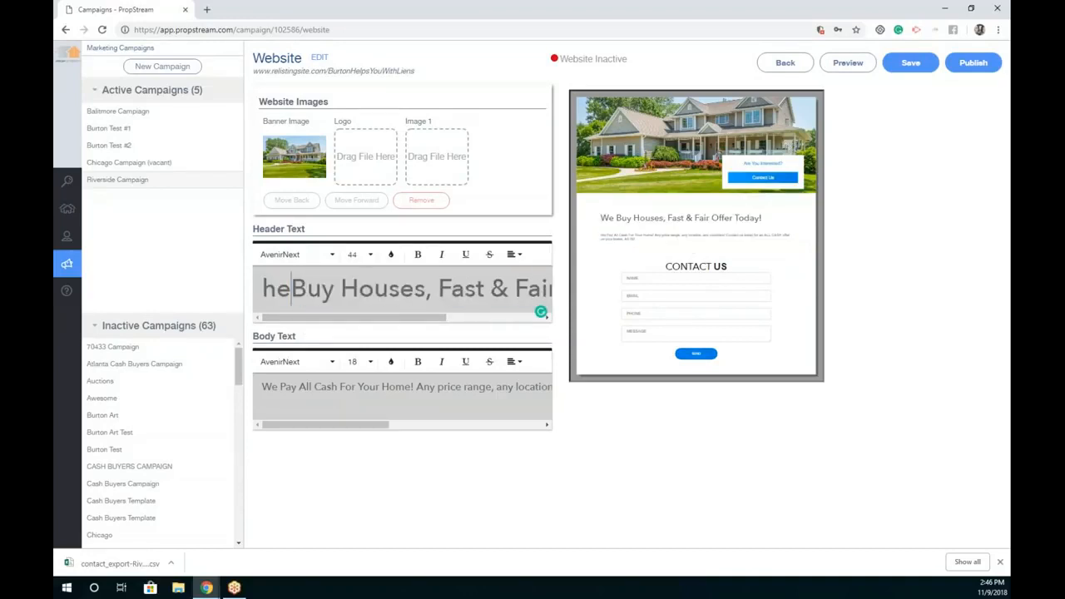
type("llo")
key("BackSpace")
key("BackSpace")
key("BackSpace")
key("BackSpace")
key("BackSpace")
key("BackSpace")
type("Hello My nameBuy House")
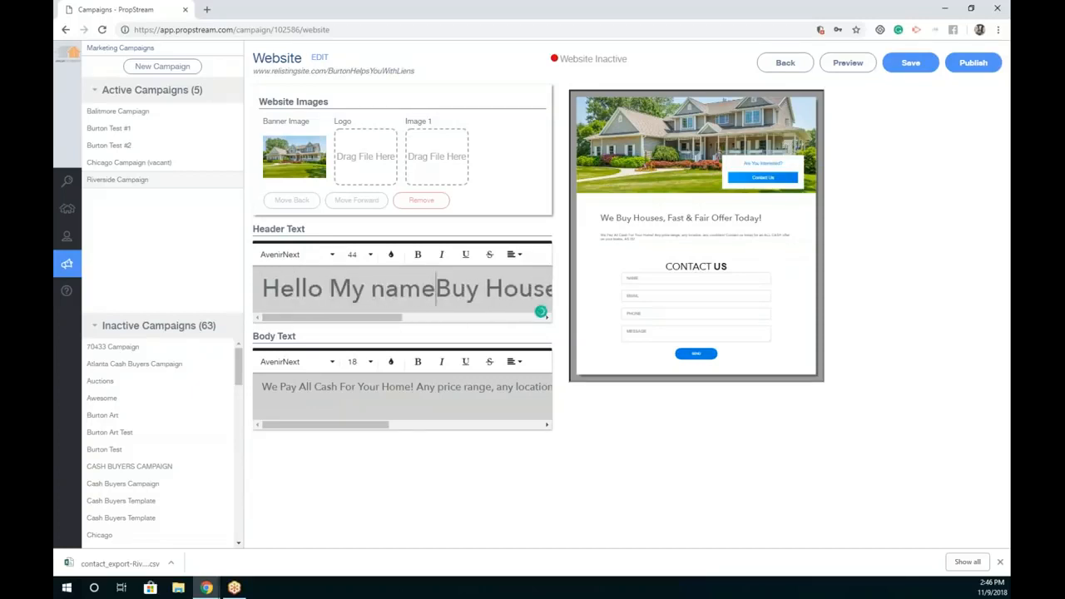
key("BackSpace")
key("BackSpace")
key("BackSpace")
key("BackSpace")
key("BackSpace")
type("Name")
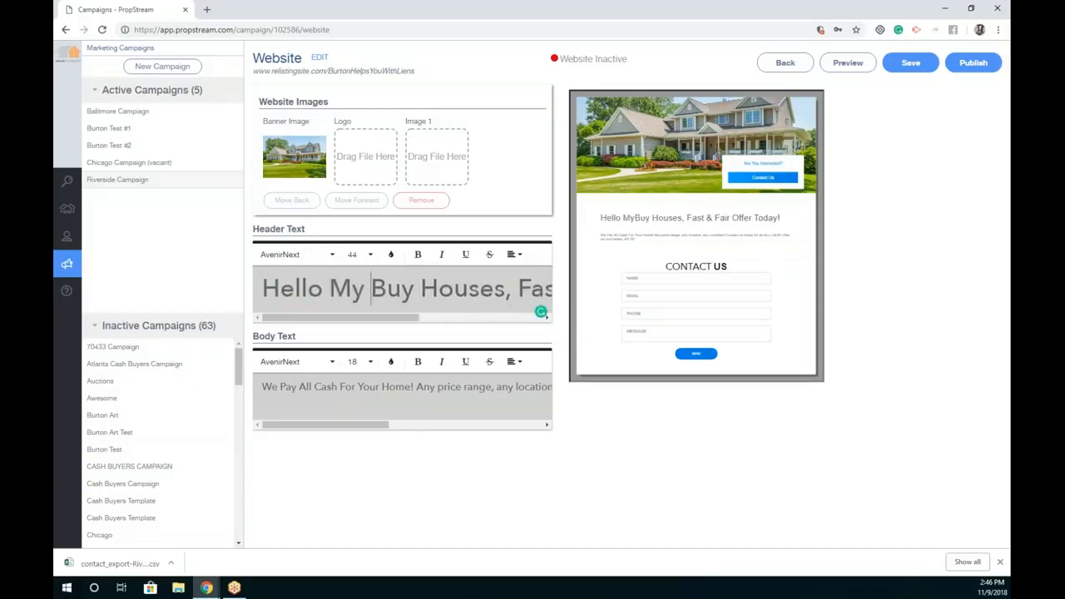
type(" Is Burton and I")
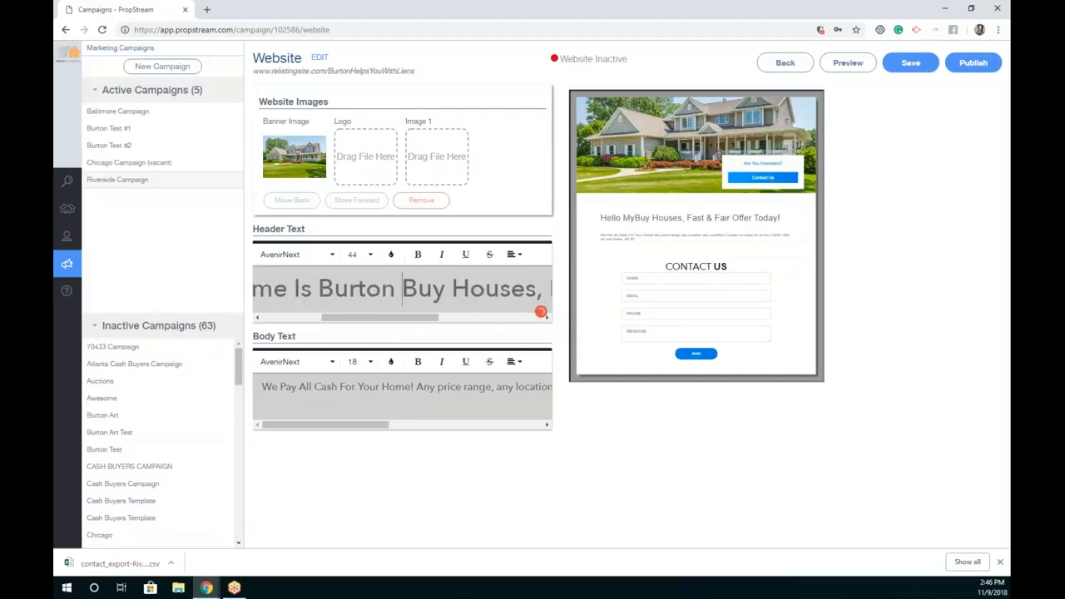
type("'ll b")
key("BackSpace")
key("Delete")
type("B")
key("Right")
key("Right")
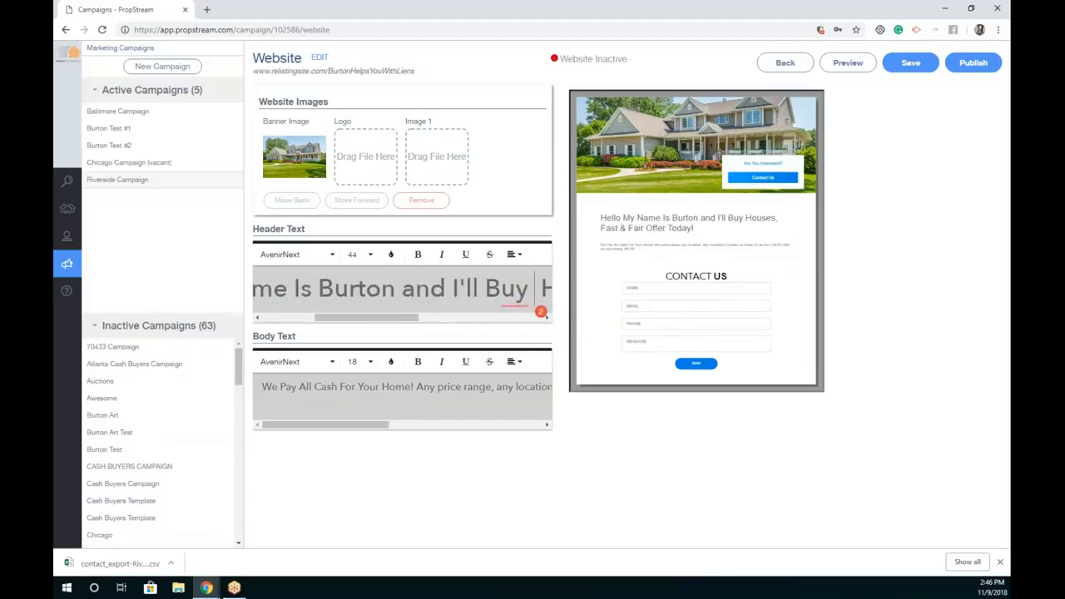
type("your")
key("Delete")
key("Right")
key("Right")
key("Right")
key("Right")
key("Right")
key("Delete")
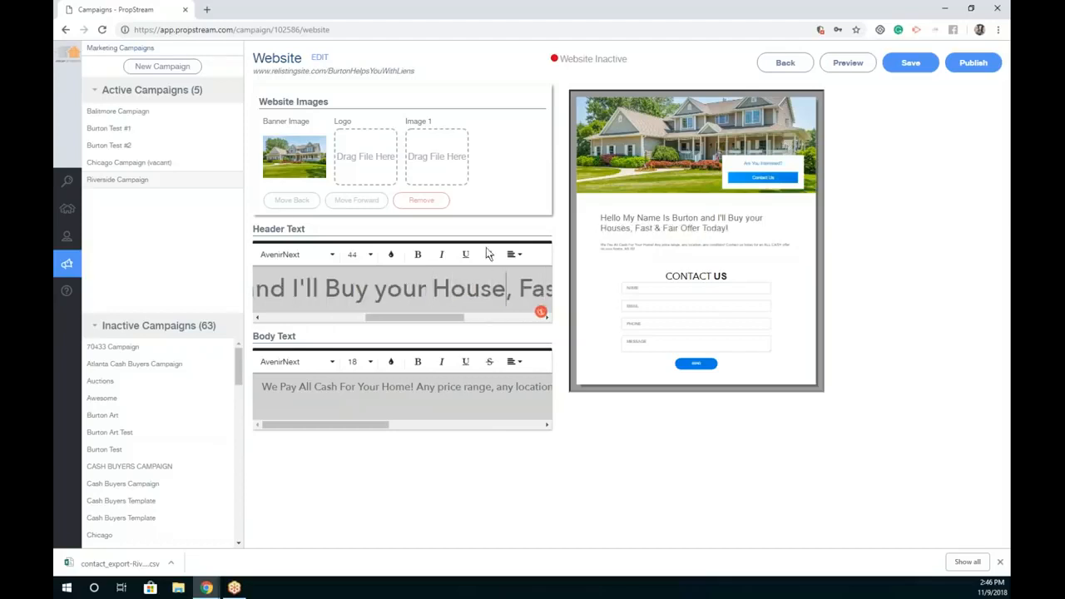
left_click_drag(724, 229, 593, 218)
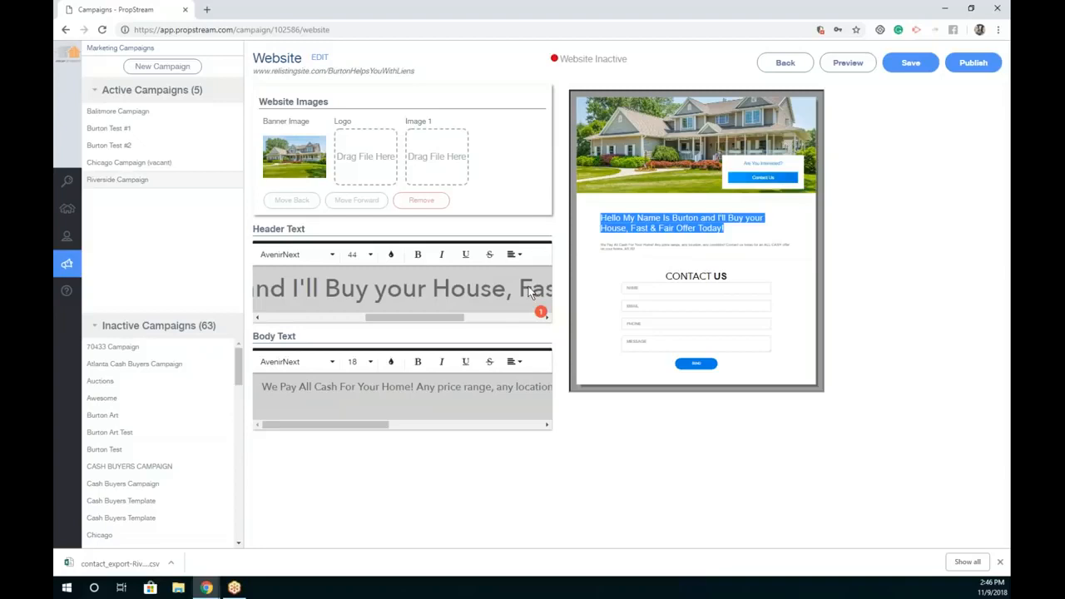
left_click(318, 386)
Step: Replace the body text with 'Been in business for 15+ years. Cash Sale Only' at font size 24
triple_click(318, 387)
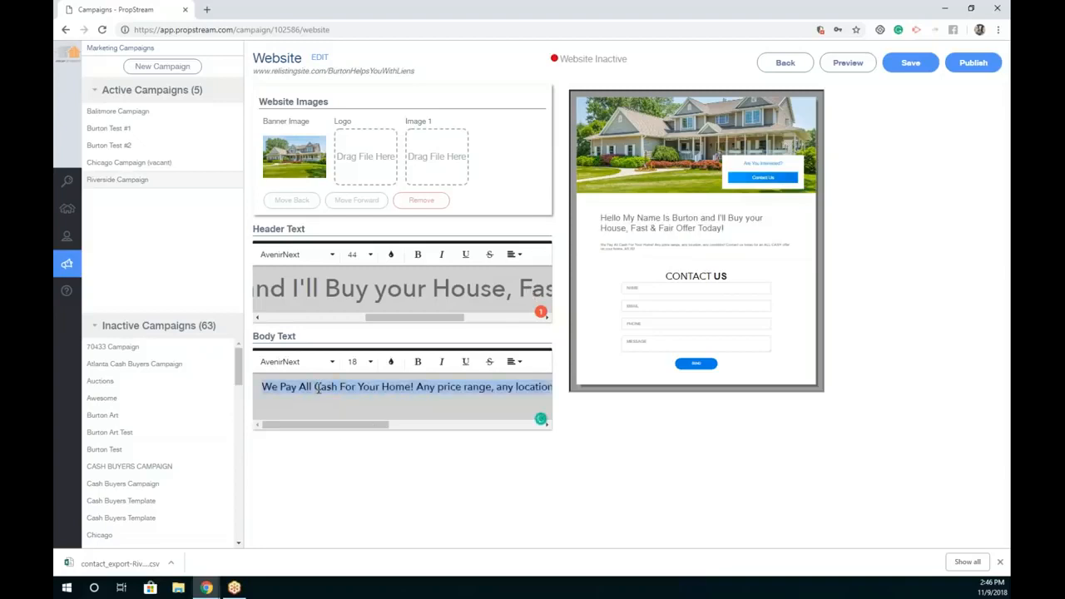
type("Been in business for 15")
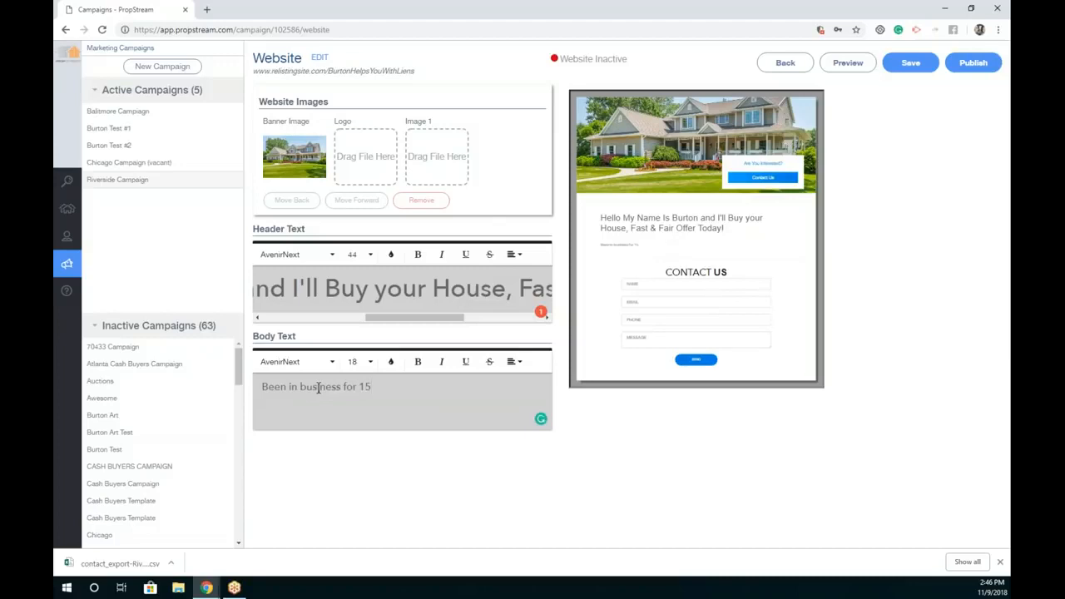
type("+ years. Cash Sales  Only")
triple_click(372, 393)
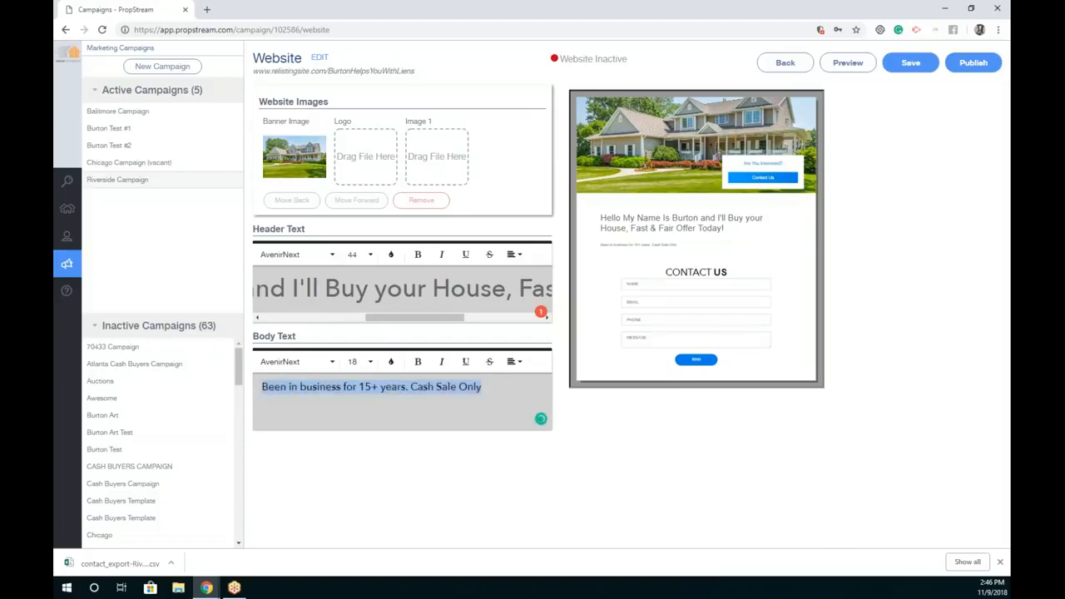
left_click(358, 361)
left_click(360, 400)
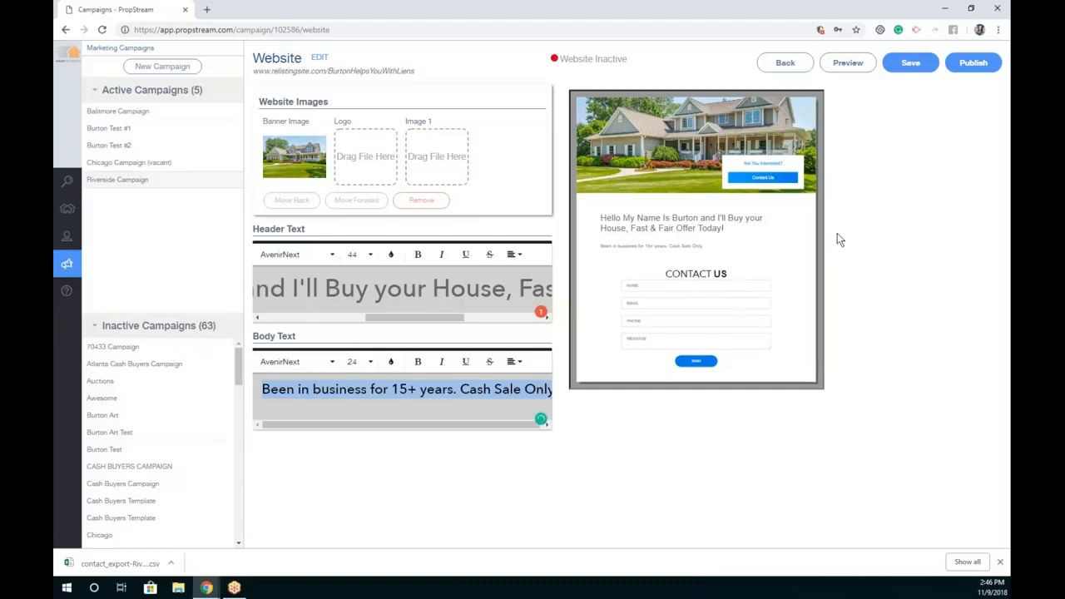
left_click(862, 161)
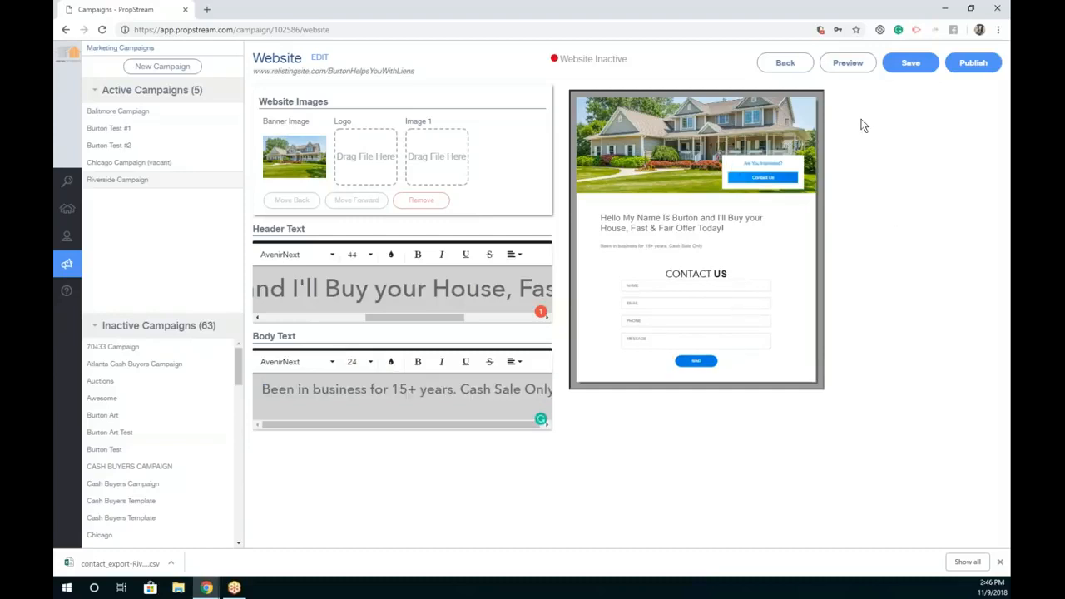
Step: Preview the live site in a new tab, scroll through it, then close it
left_click(856, 69)
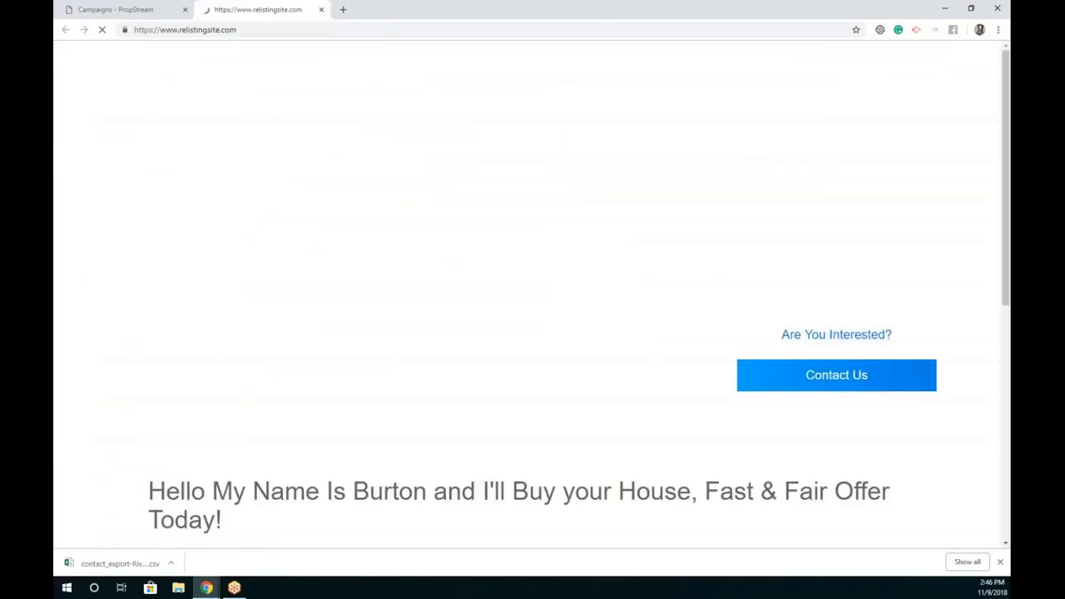
scroll(414, 397, "down", 2)
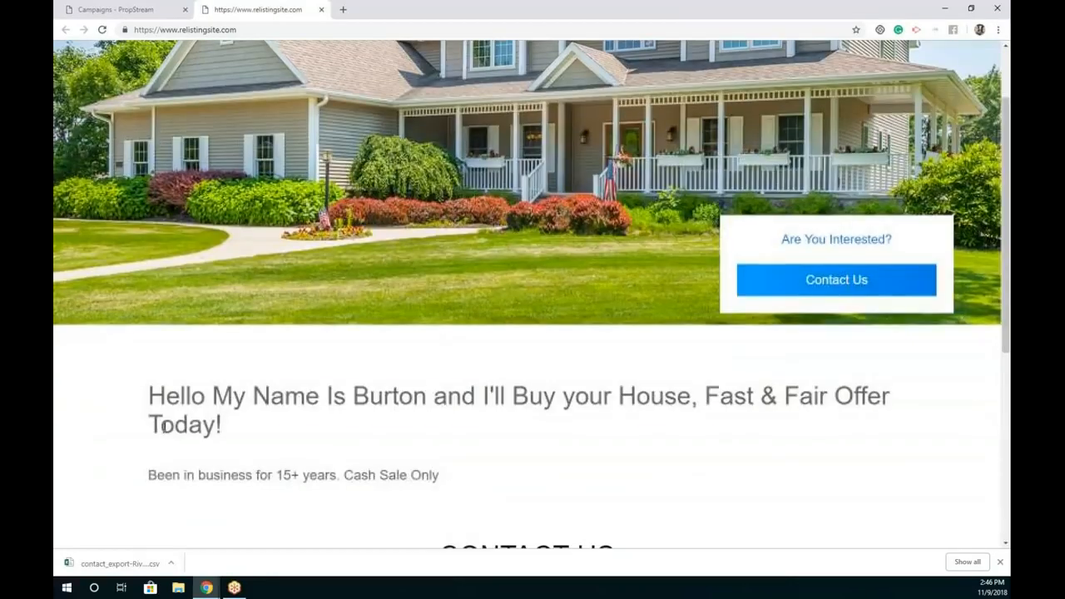
scroll(279, 512, "down", 1)
scroll(209, 397, "down", 4)
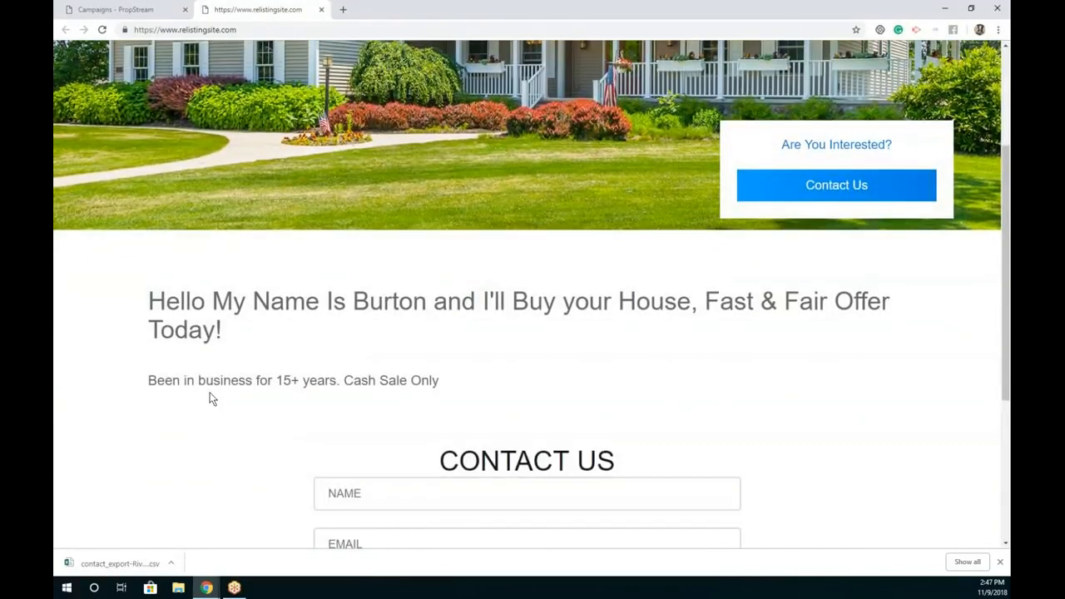
scroll(520, 340, "up", 9)
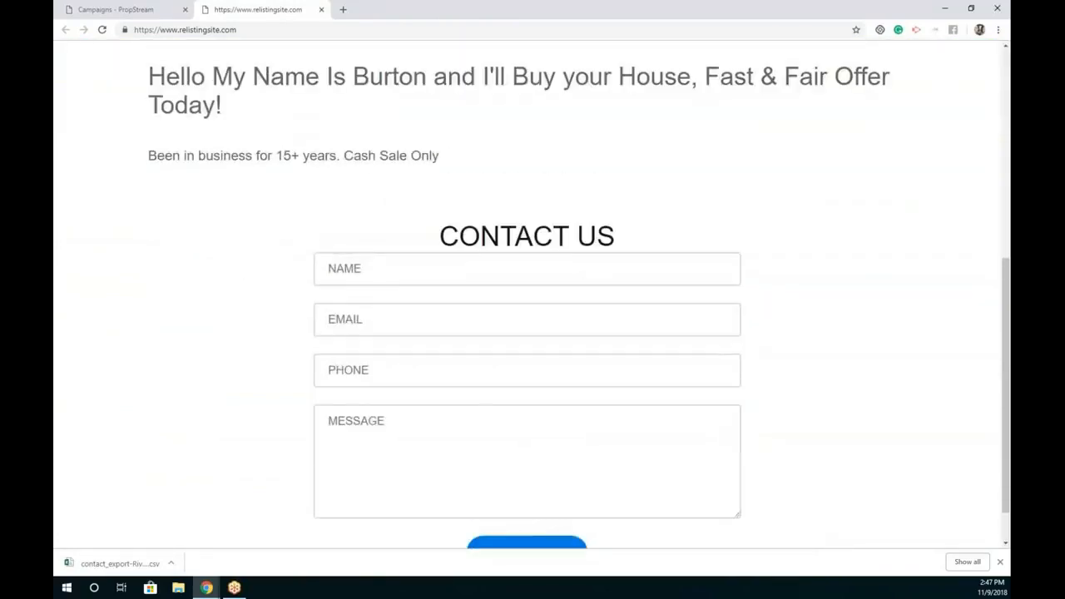
scroll(599, 287, "down", 2)
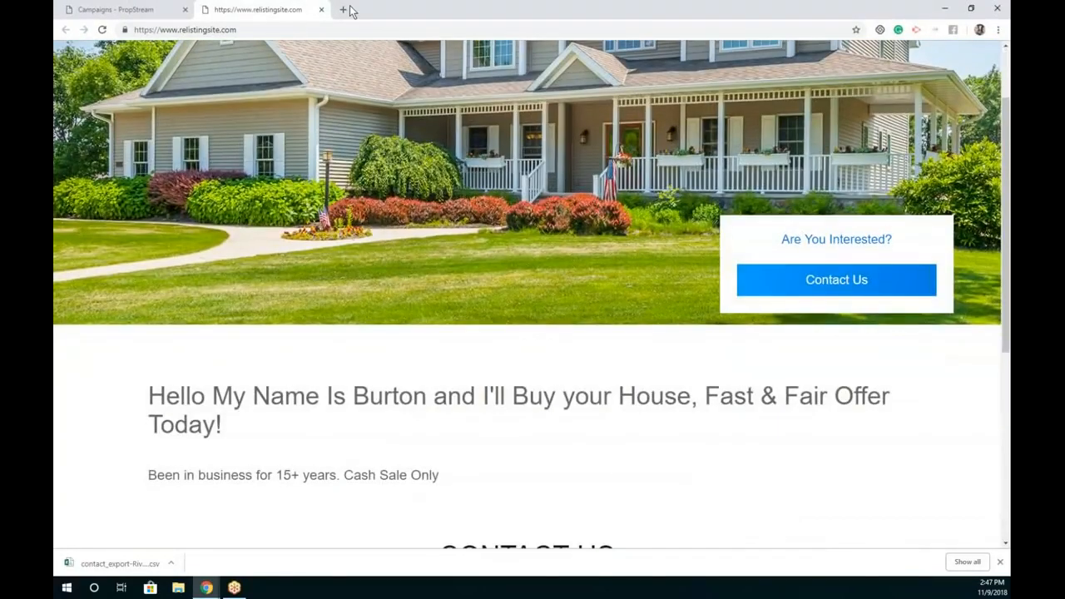
left_click(321, 9)
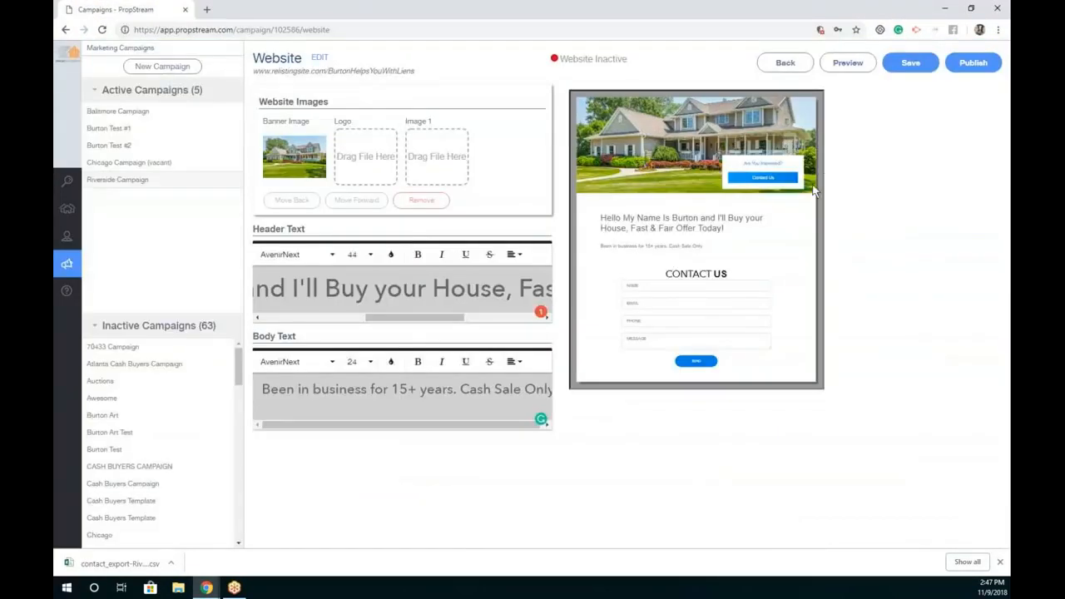
Step: Publish the Riverside website and open its address in a new window
left_click(987, 69)
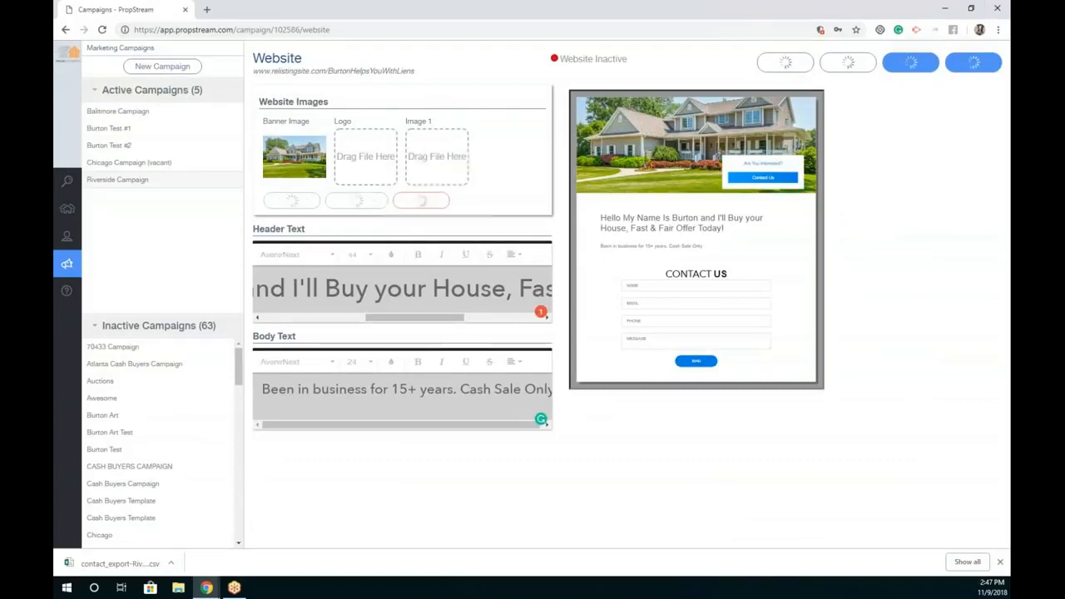
left_click_drag(622, 59, 590, 57)
left_click(591, 57)
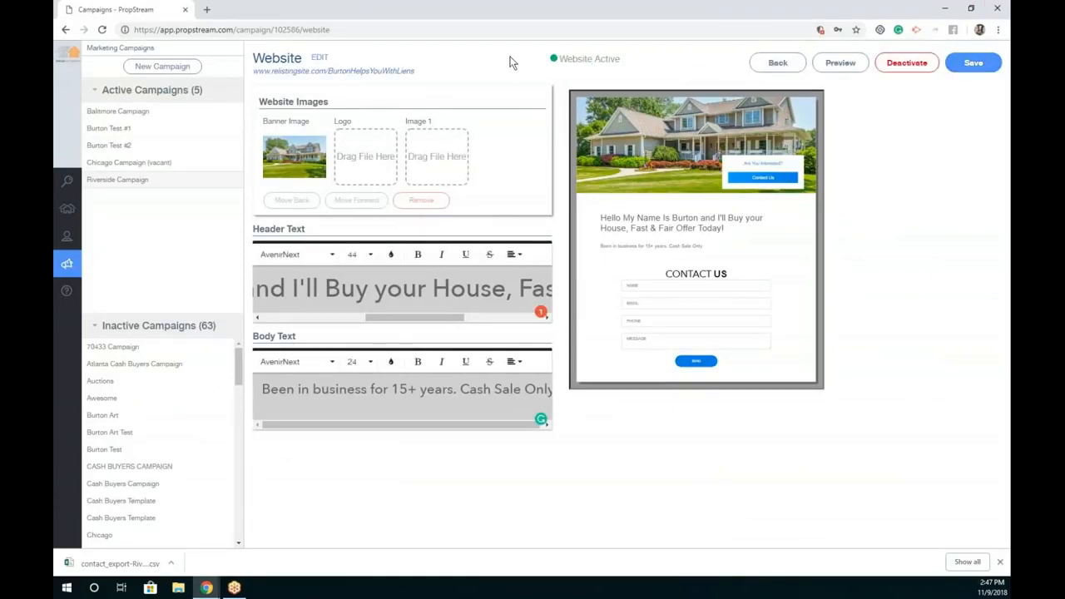
right_click(370, 71)
left_click(397, 94)
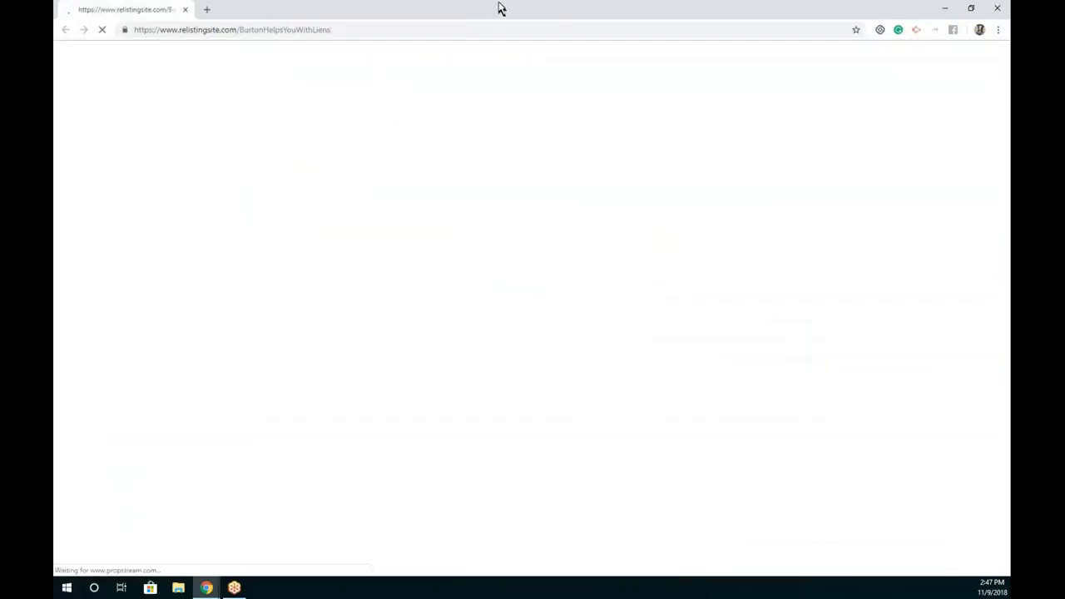
double_click(352, 29)
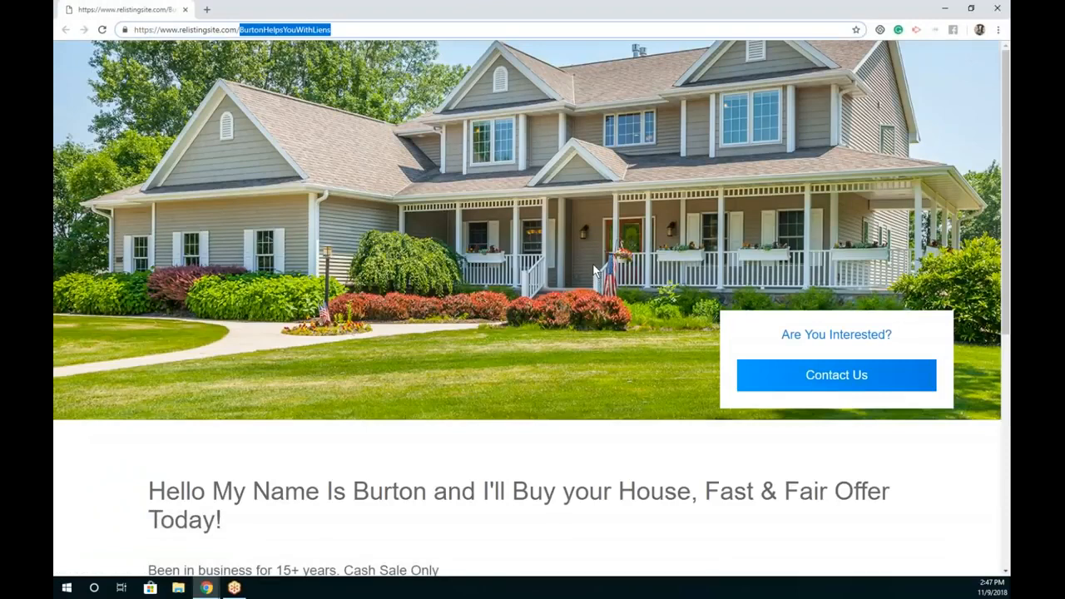
Step: Review the live site, close its window, and return to the Riverside Campaign overview
scroll(591, 279, "down", 4)
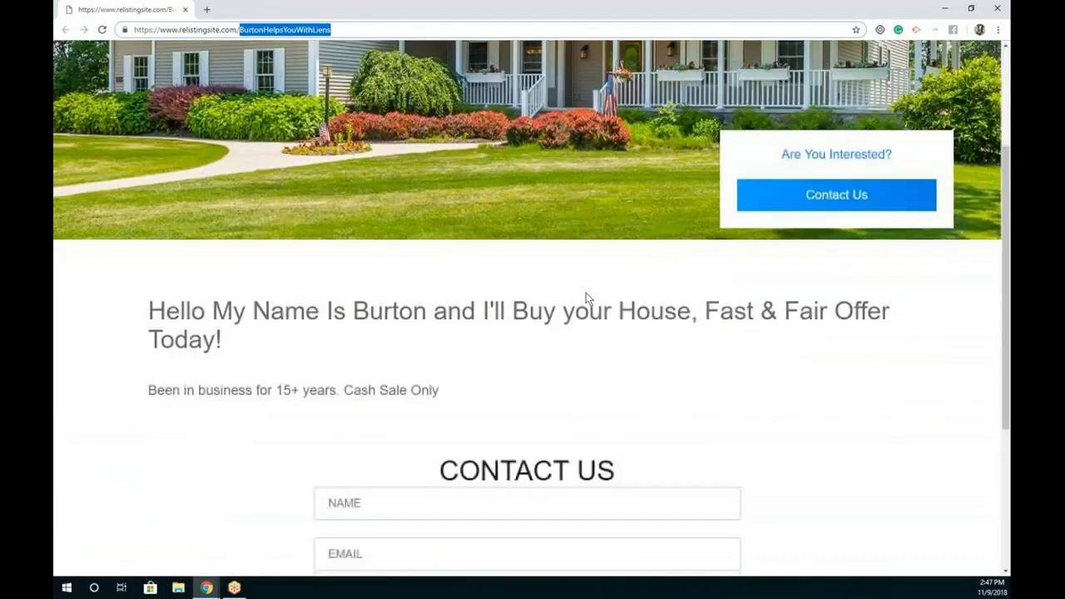
scroll(584, 281, "down", 2)
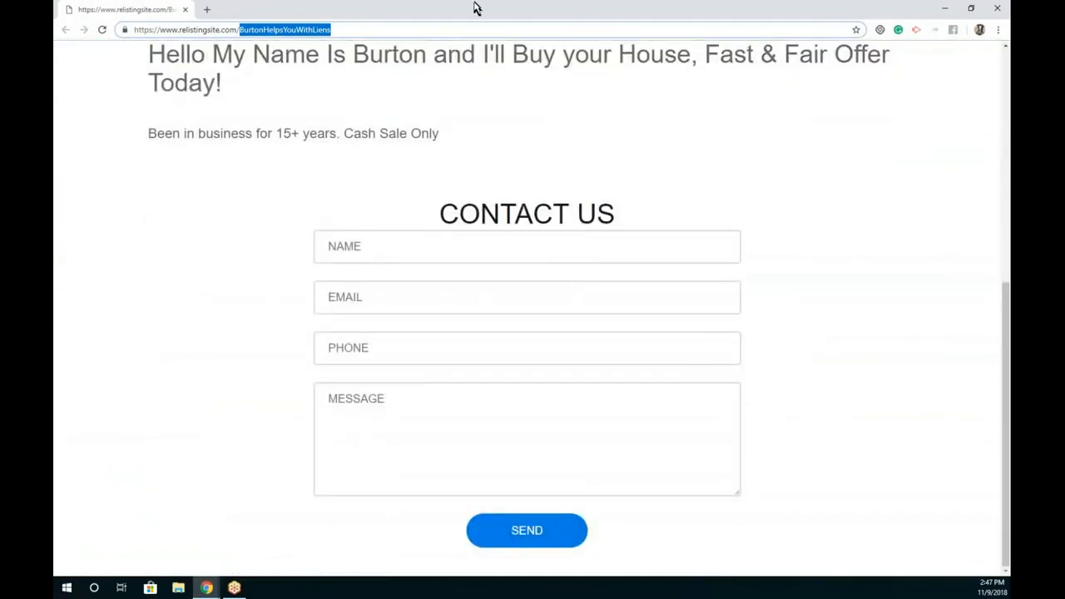
double_click(608, 7)
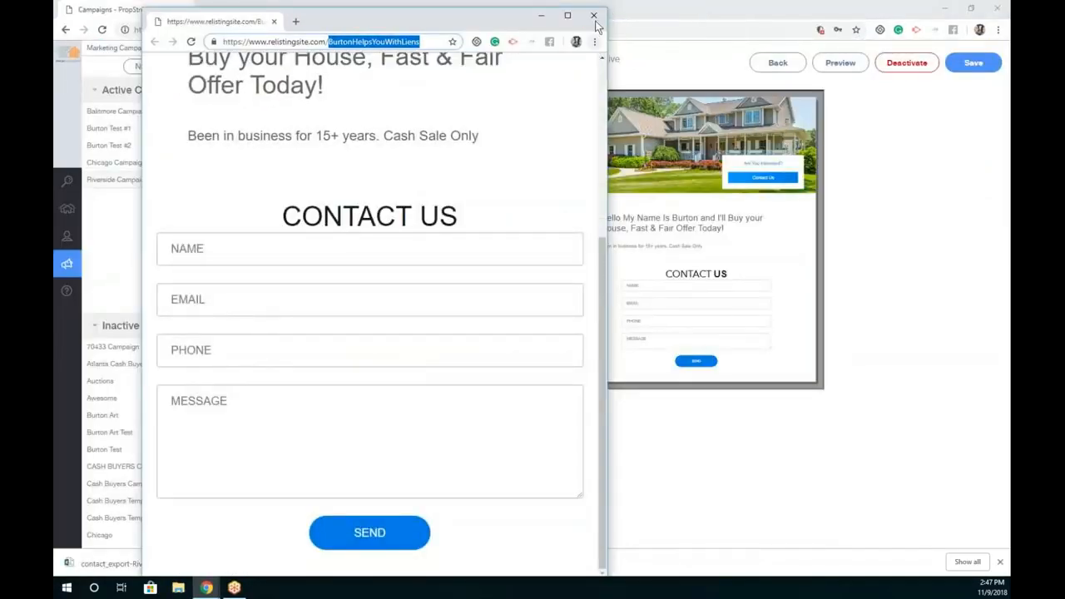
left_click(596, 24)
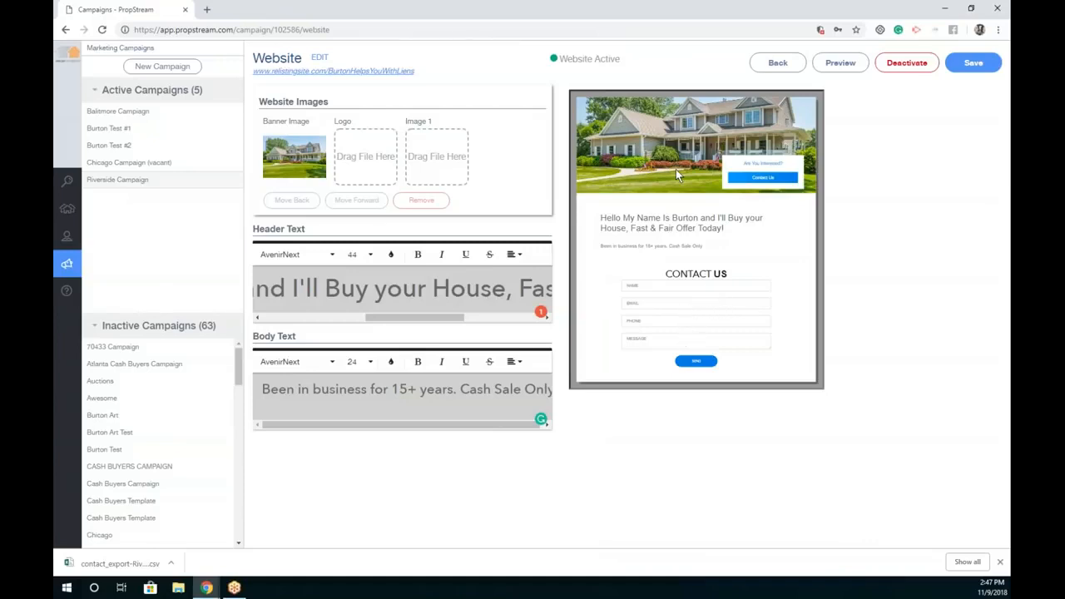
left_click(778, 62)
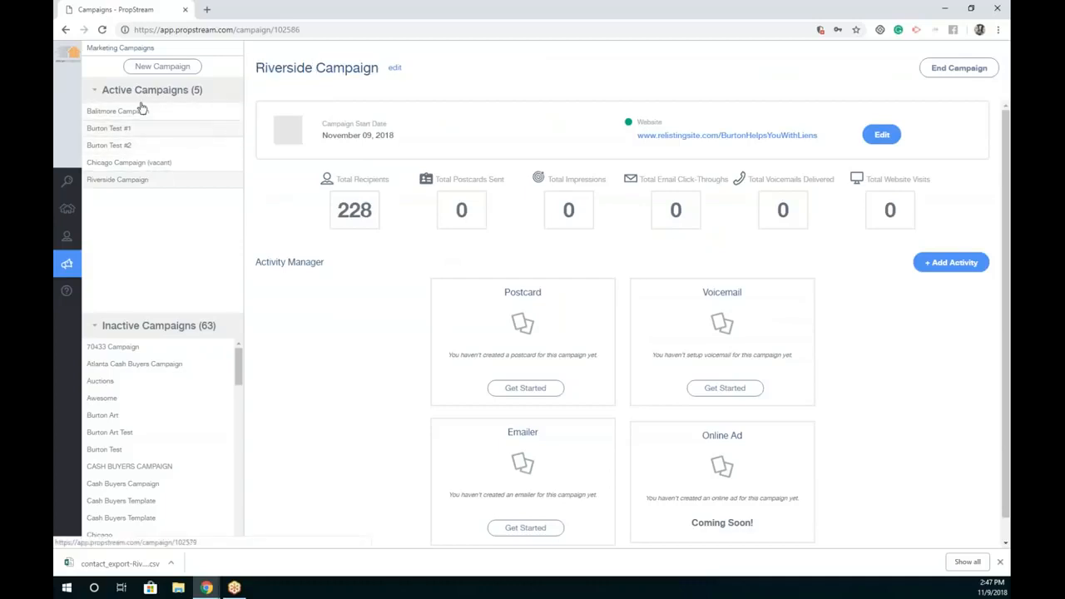
left_click_drag(212, 93, 104, 96)
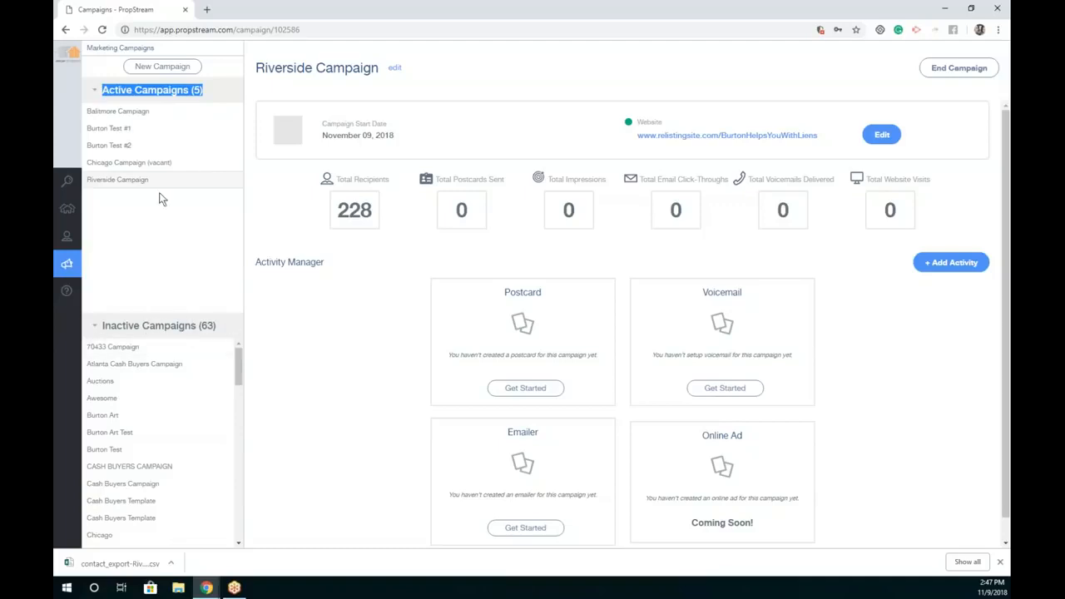
left_click(142, 164)
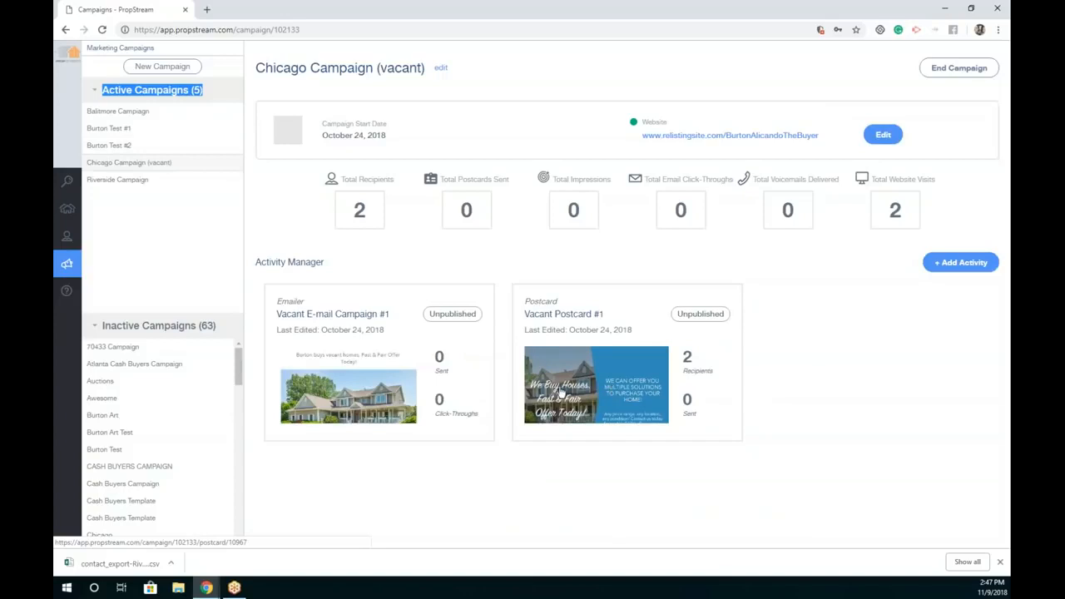
left_click_drag(401, 214, 344, 216)
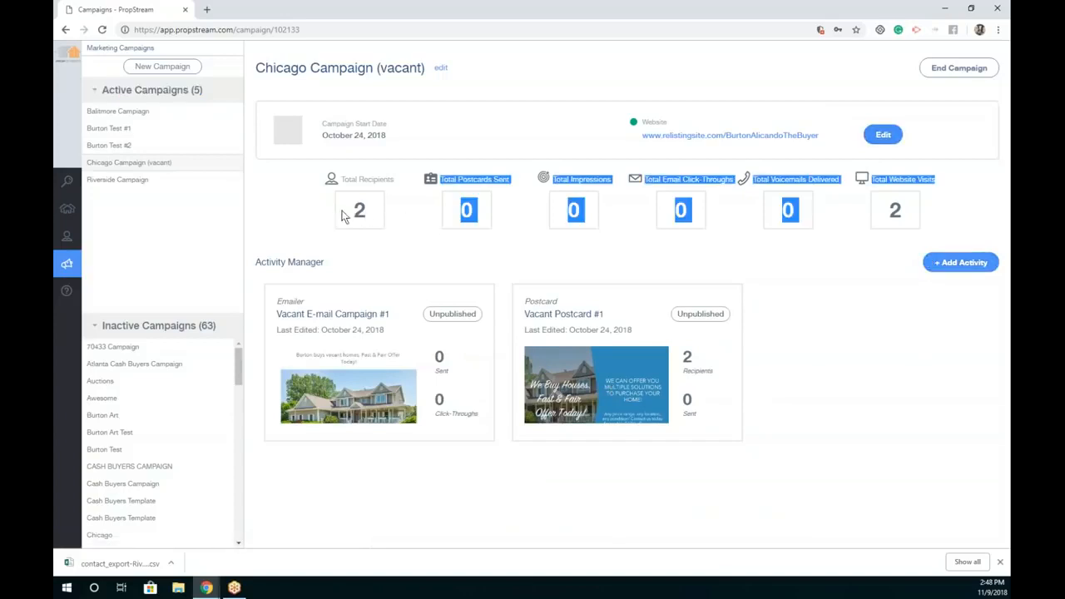
left_click(163, 148)
left_click(157, 110)
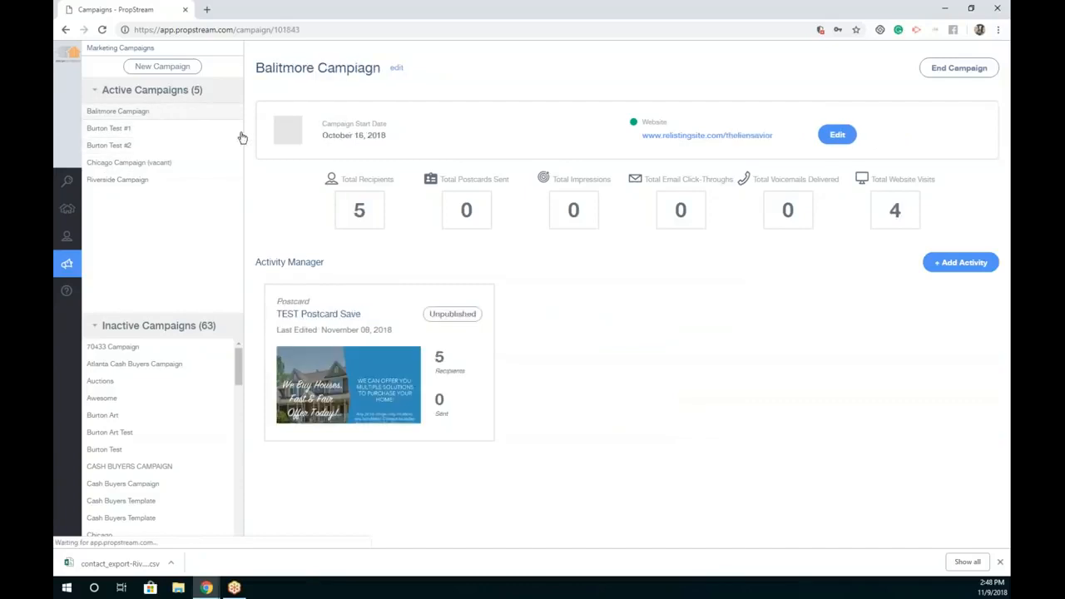
double_click(654, 122)
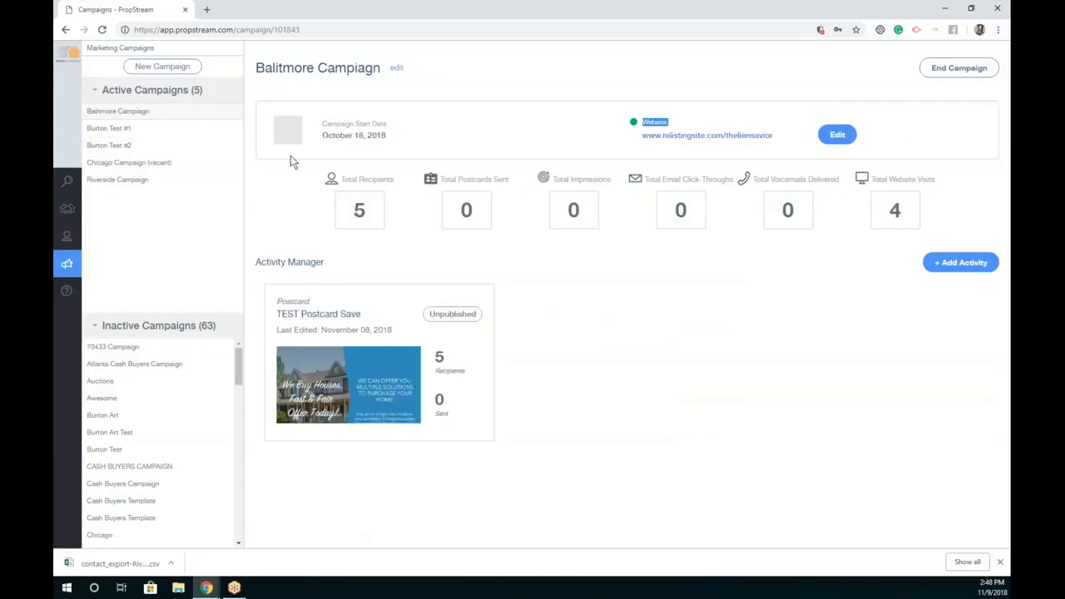
left_click(161, 178)
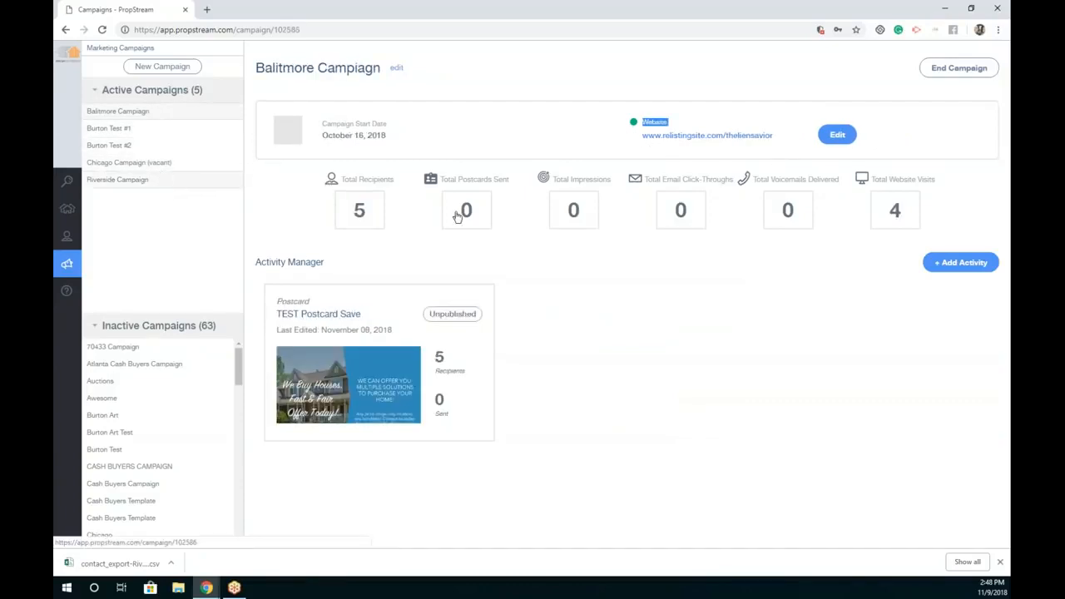
left_click(562, 129)
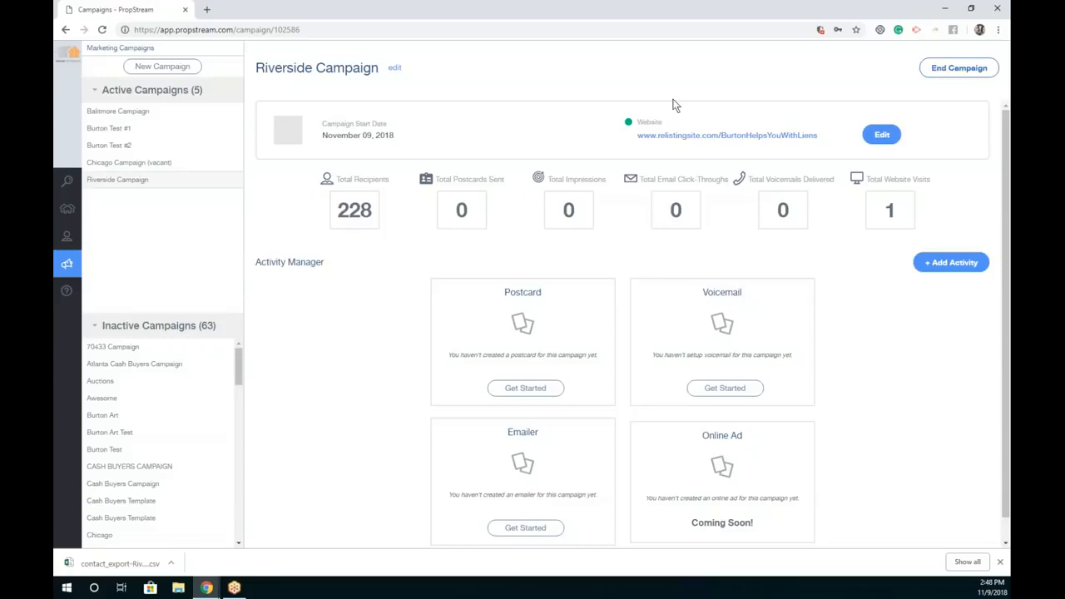
left_click_drag(416, 134, 356, 131)
left_click(478, 129)
left_click(879, 137)
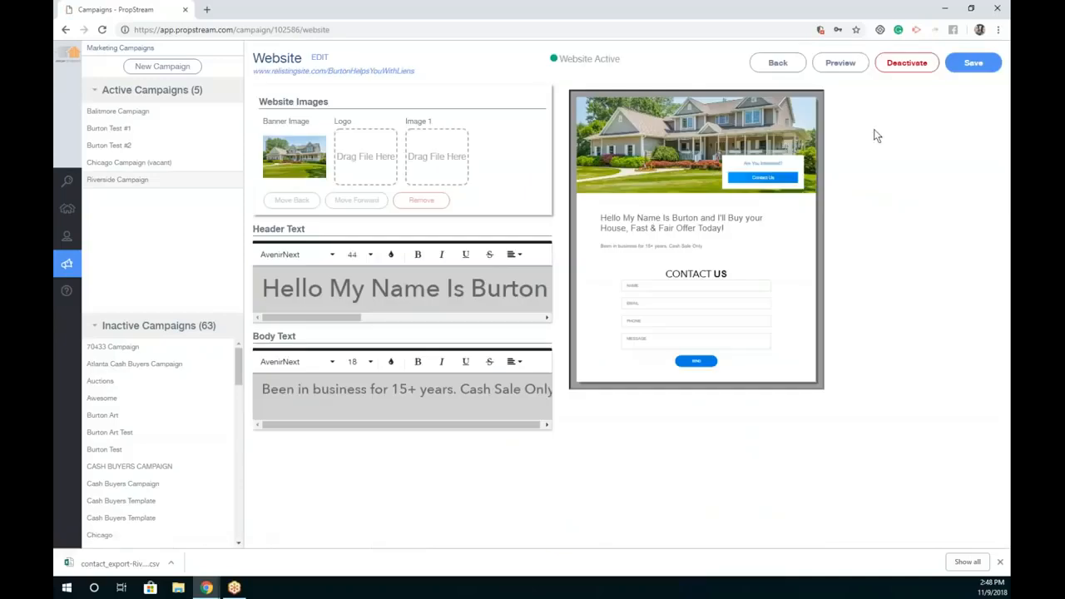
left_click(776, 64)
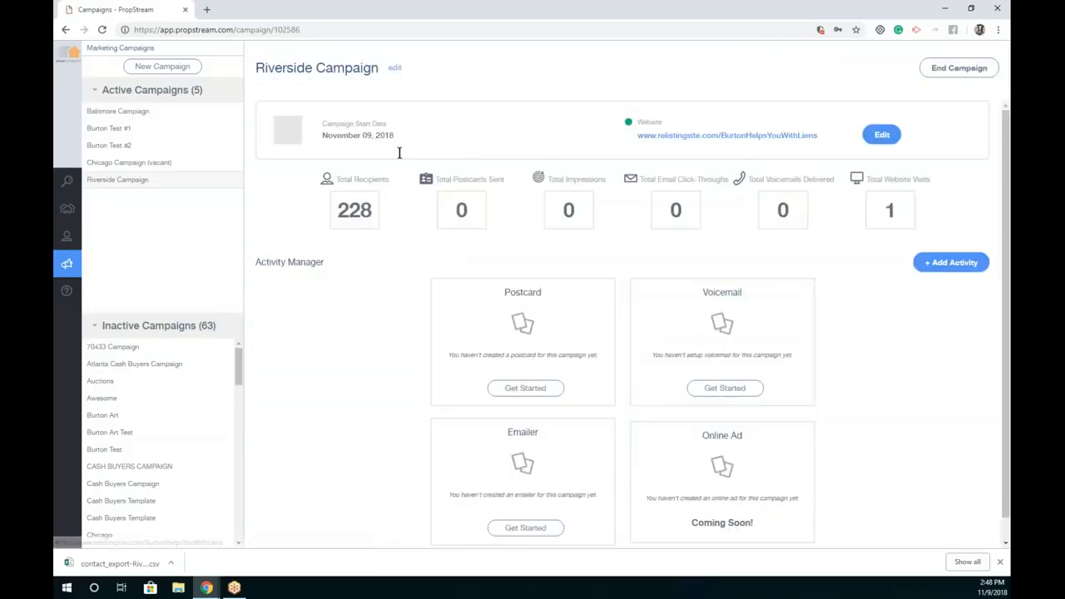
left_click_drag(332, 213, 378, 214)
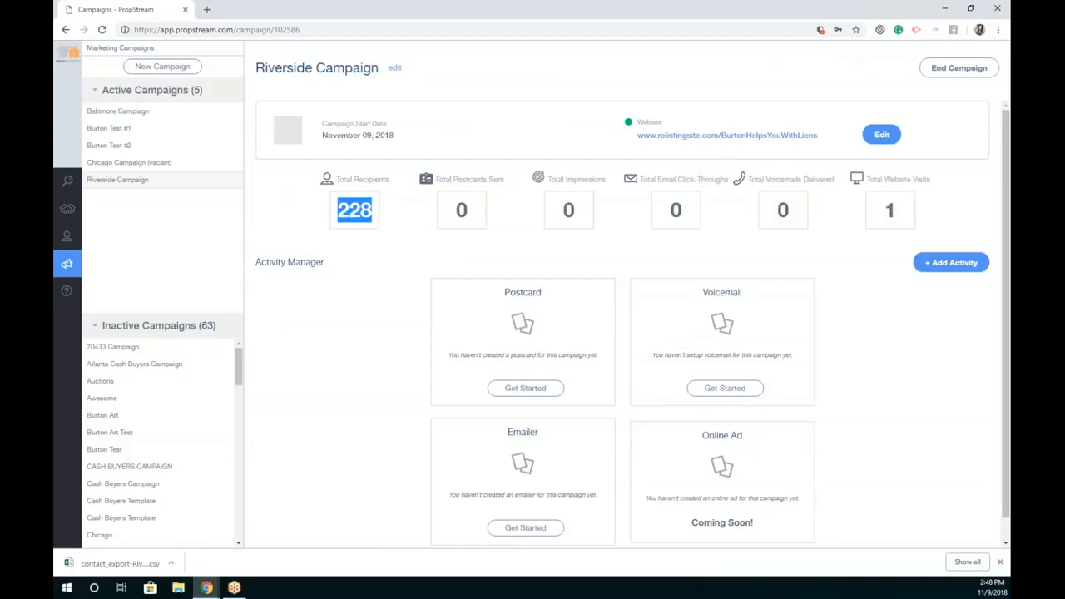
left_click(479, 208)
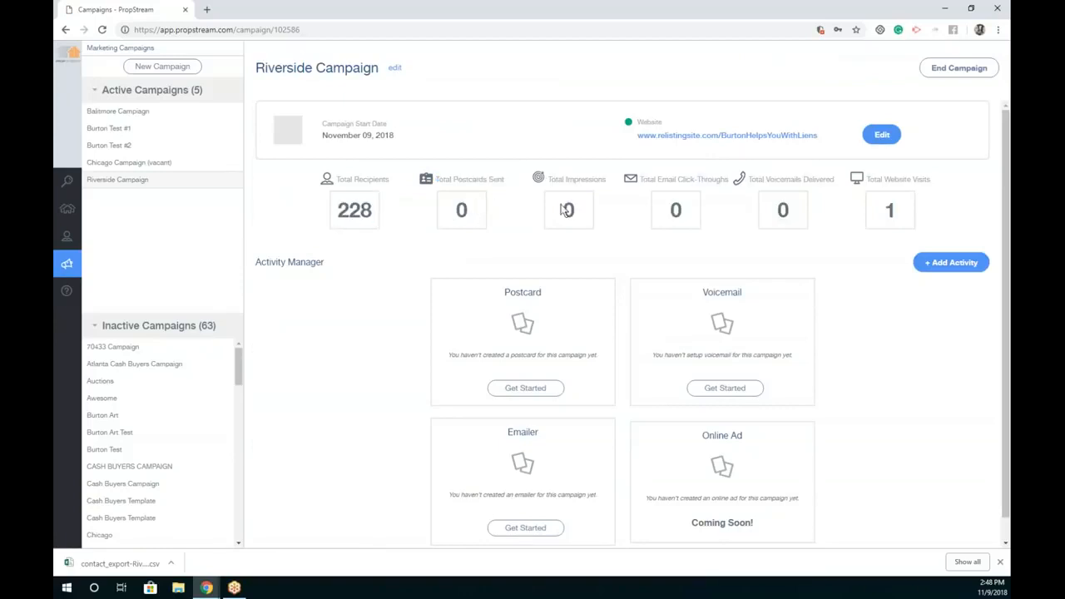
left_click_drag(662, 213, 779, 212)
left_click(796, 209)
left_click(909, 209)
left_click_drag(904, 214, 885, 211)
left_click(902, 213)
left_click_drag(901, 212, 867, 197)
left_click(657, 311)
Step: Name the new postcard 'Riverside Cards #1', enable it as a template, and start blank
left_click(541, 397)
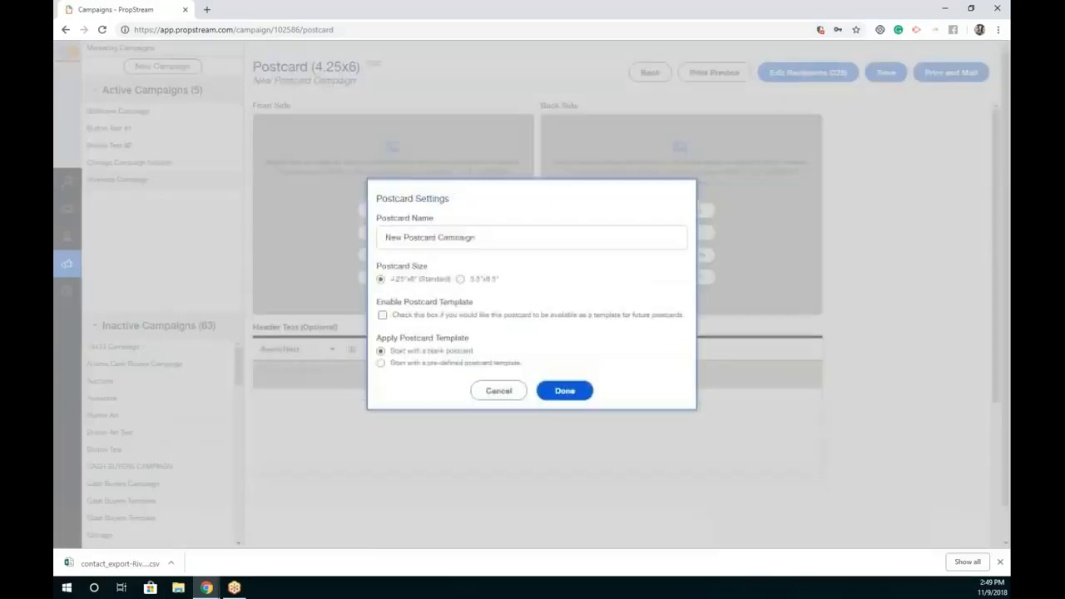
triple_click(487, 238)
type("R")
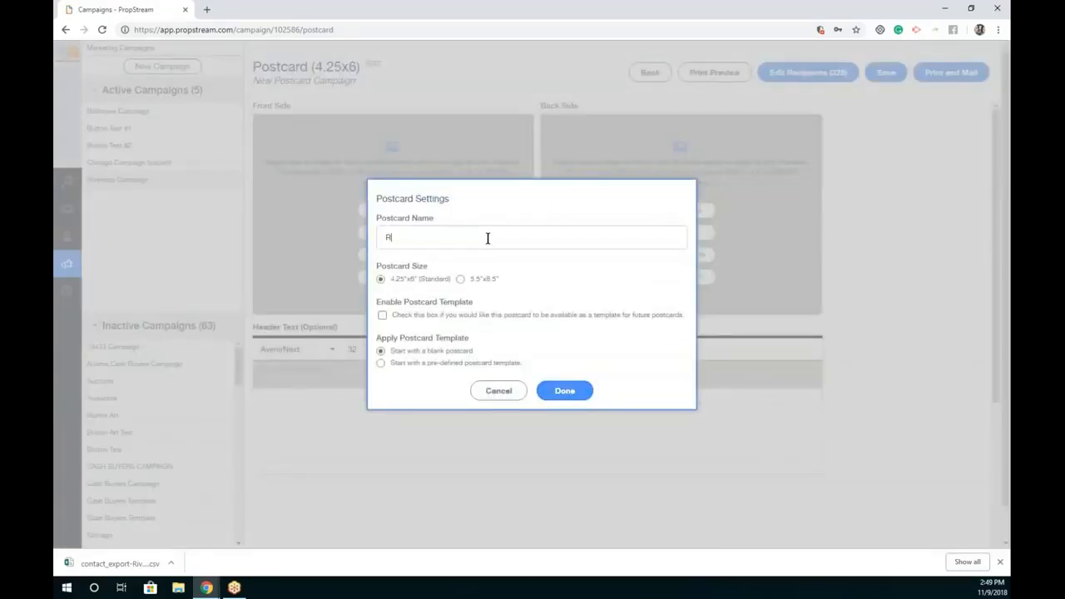
type("iverside Cards #1")
left_click(382, 315)
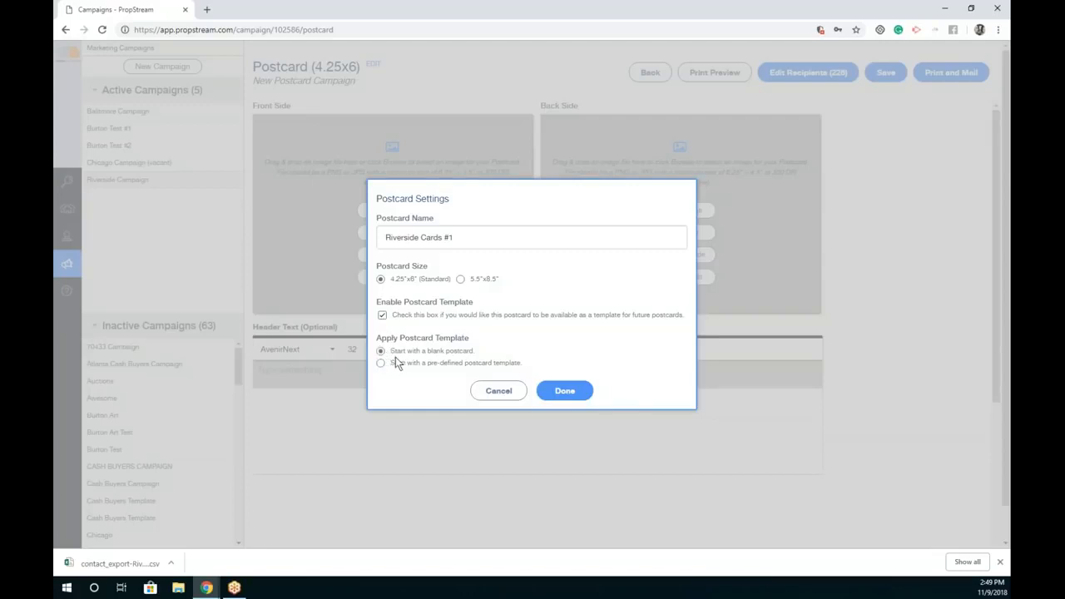
left_click(481, 364)
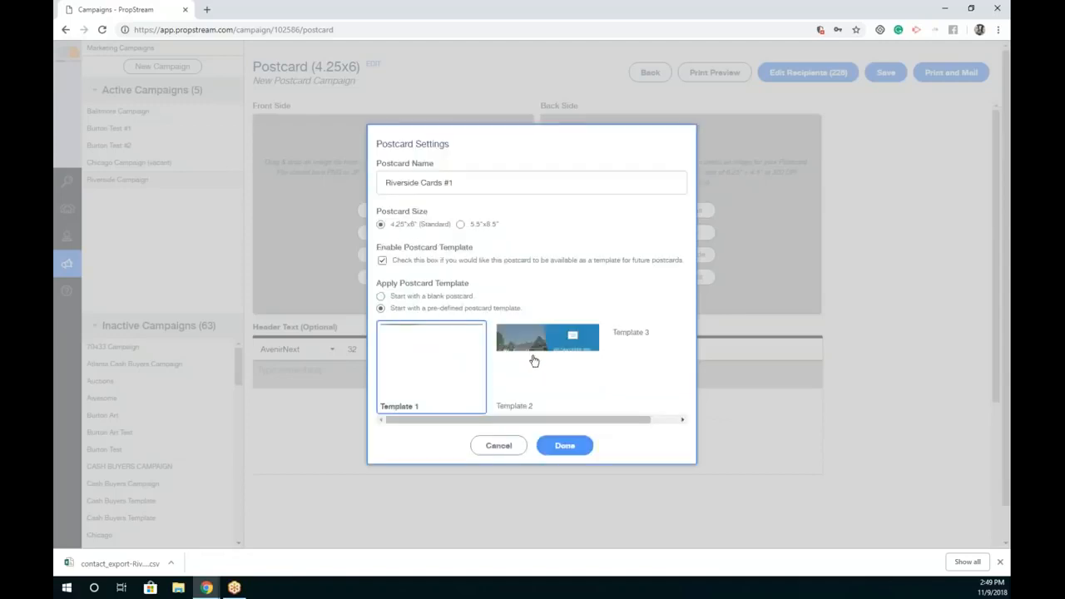
left_click(454, 296)
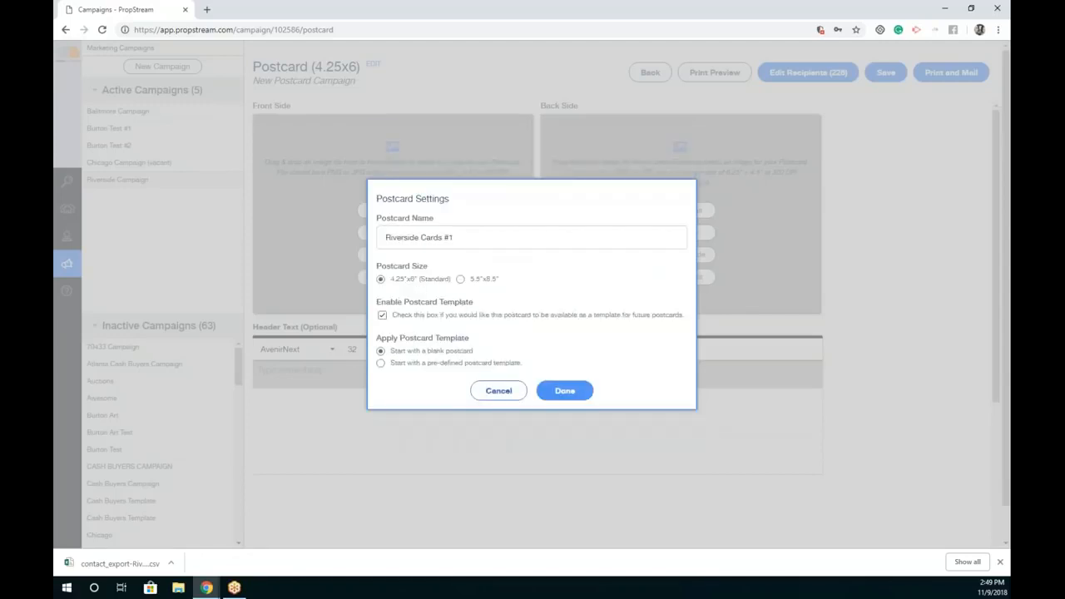
left_click(556, 391)
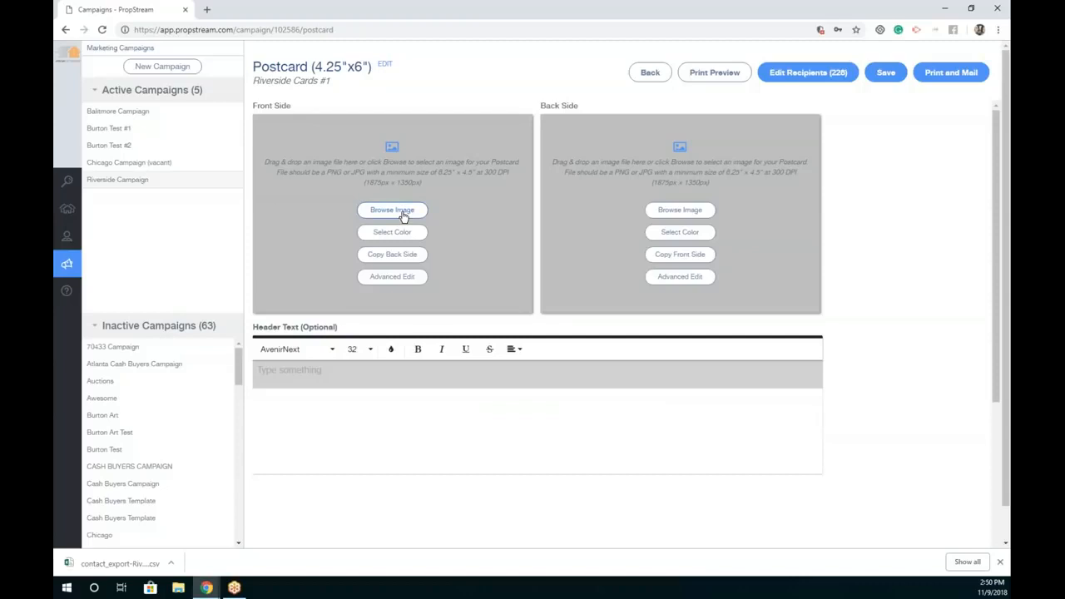
Step: Give the postcard front a yellow background and place a header text box at top-left
left_click(394, 279)
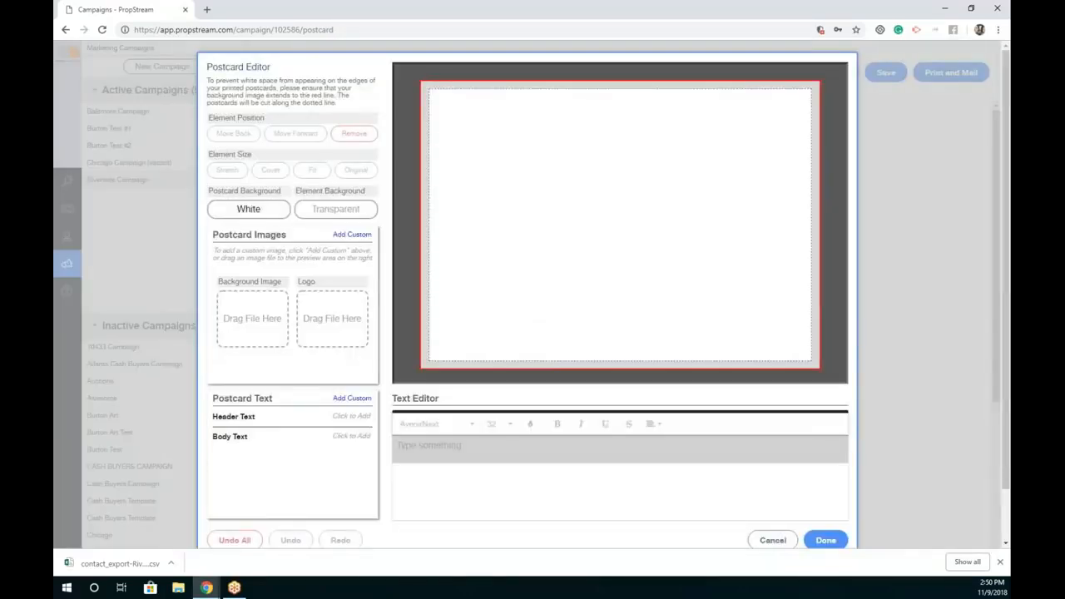
left_click(251, 215)
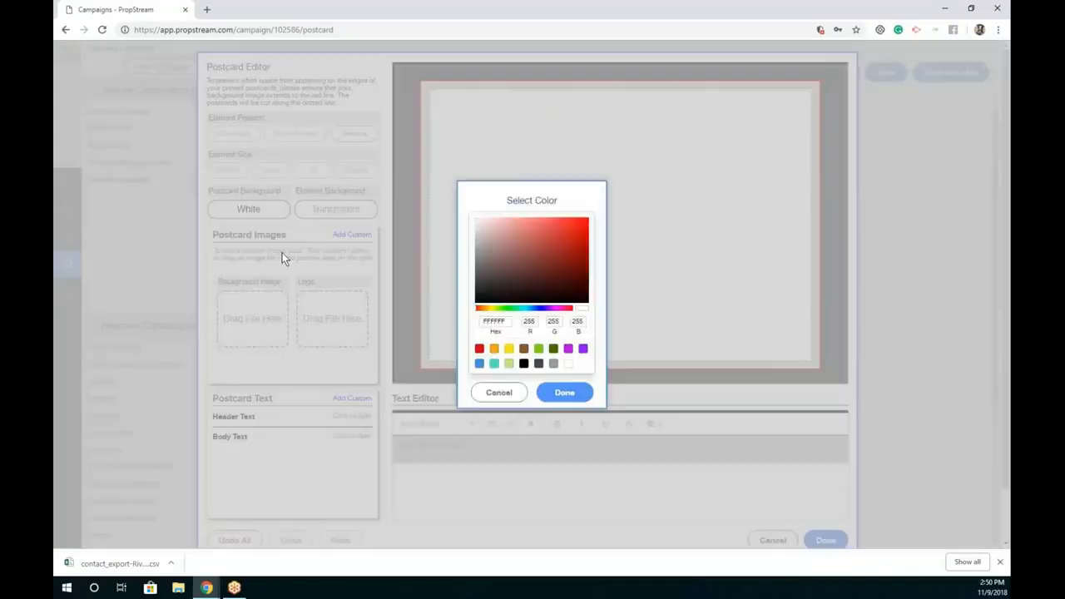
left_click(508, 348)
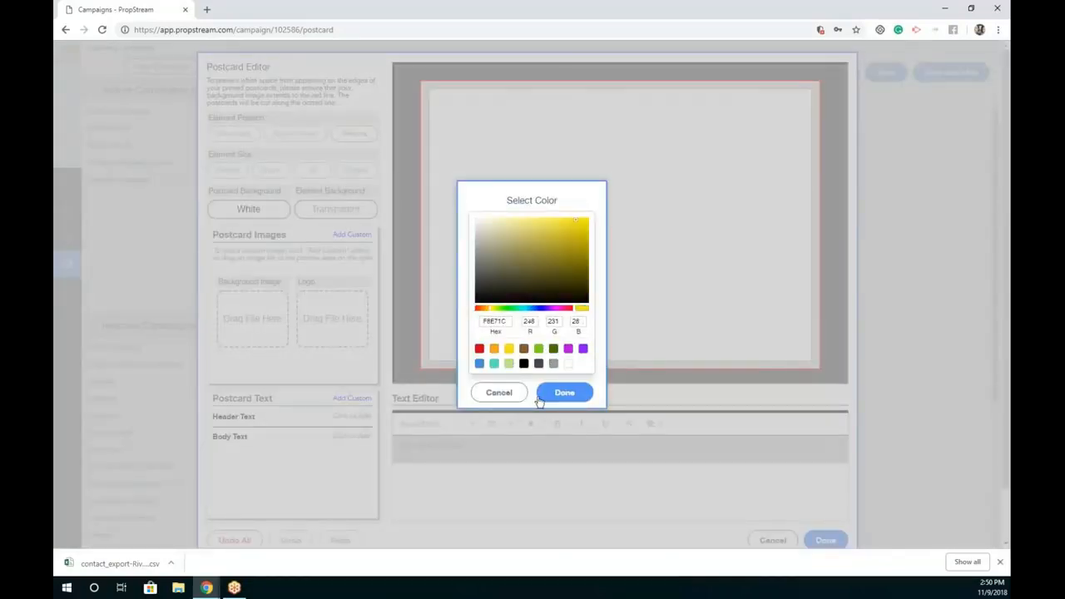
left_click(566, 392)
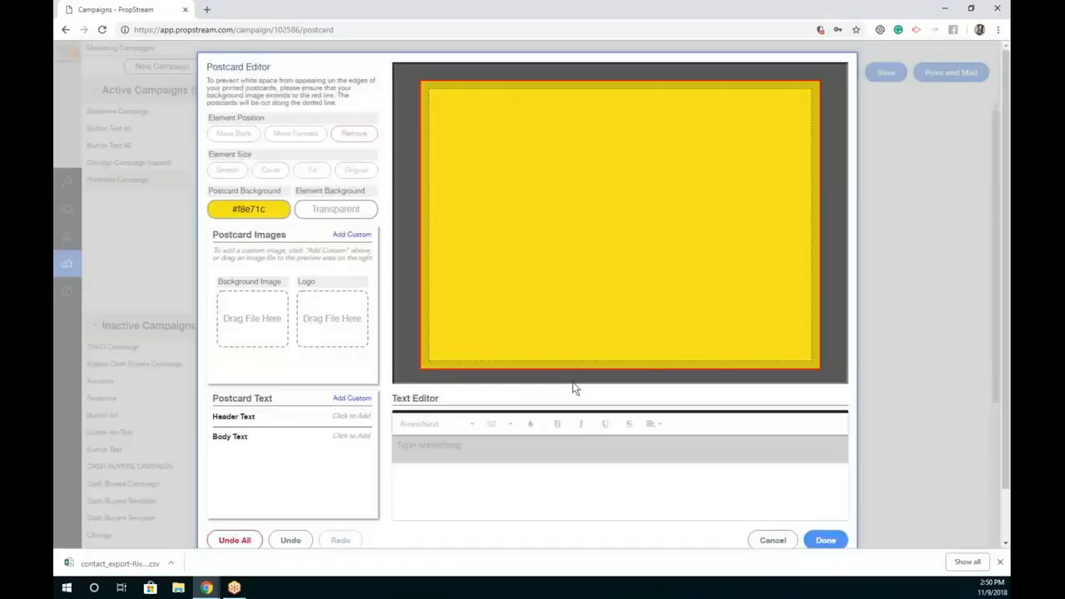
left_click(307, 417)
left_click_drag(634, 254, 543, 166)
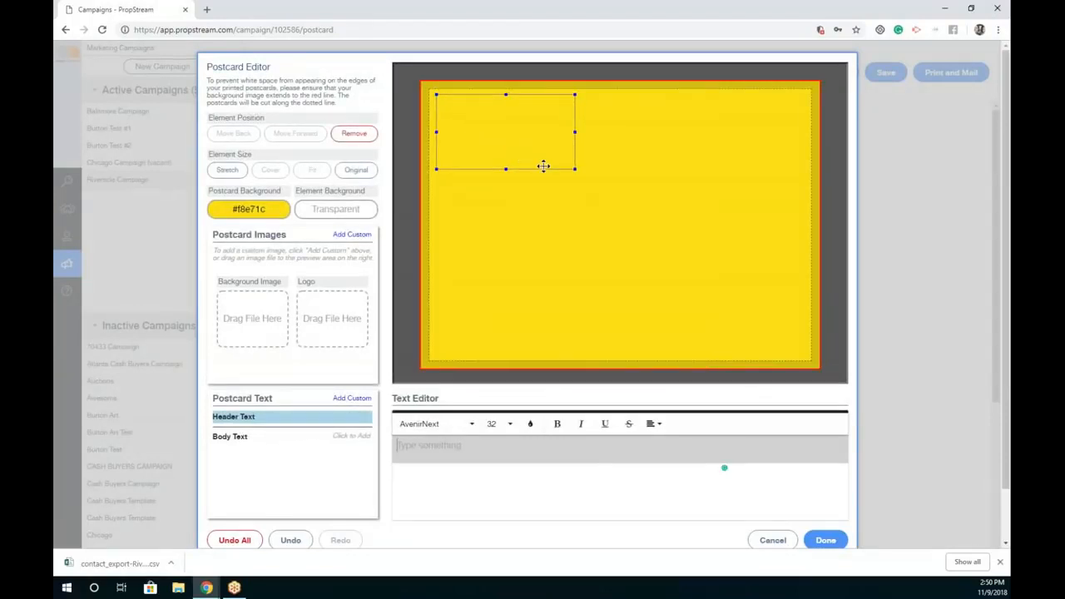
left_click(574, 172)
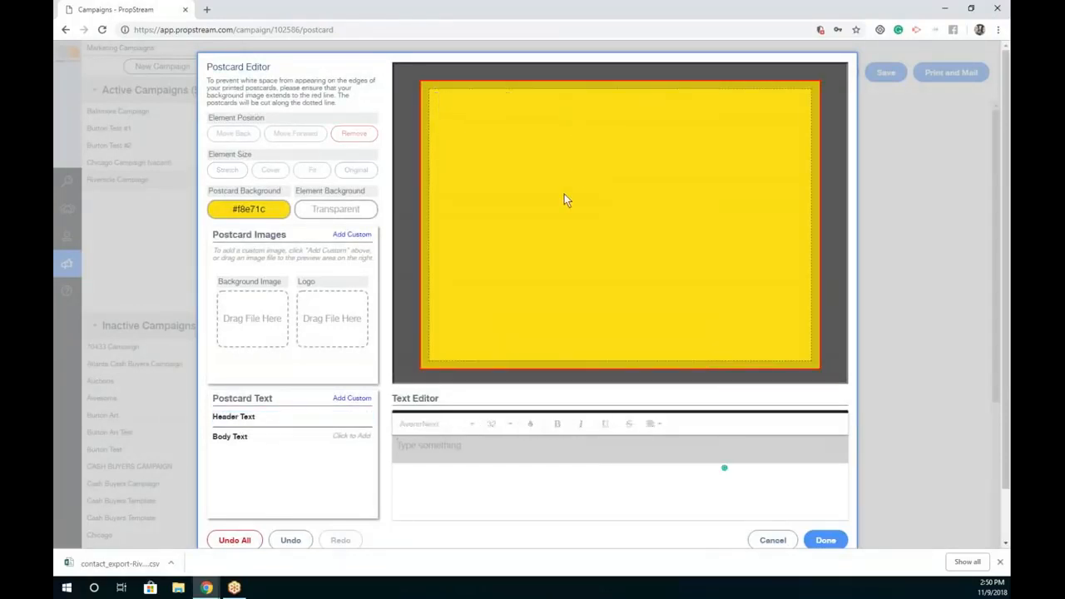
Step: Enlarge the header, type the name greeting in Georgia size 44, then cancel the editor
left_click(314, 425)
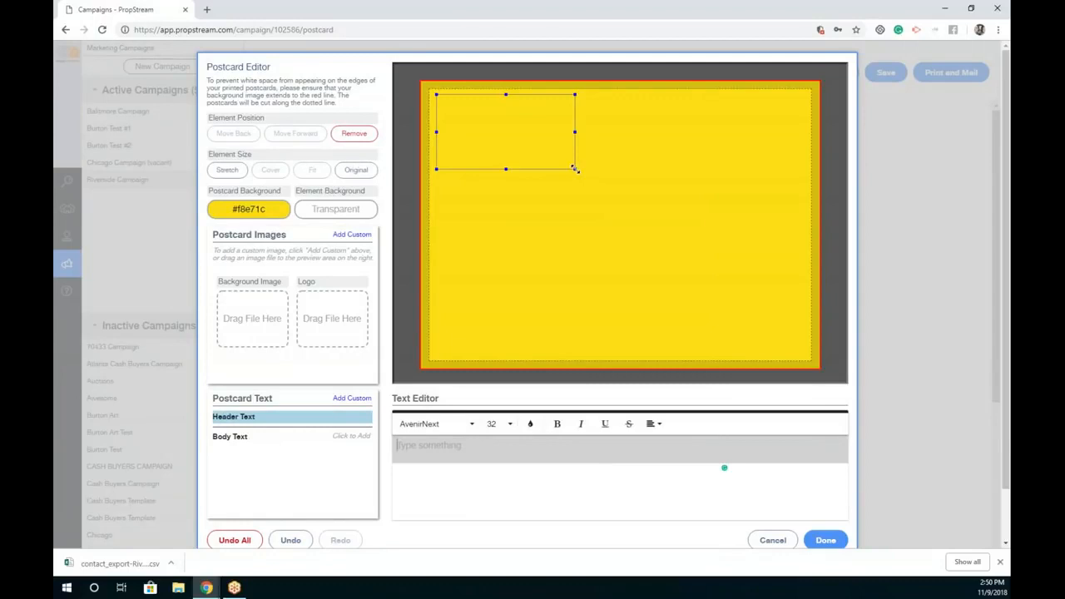
left_click_drag(576, 170, 784, 344)
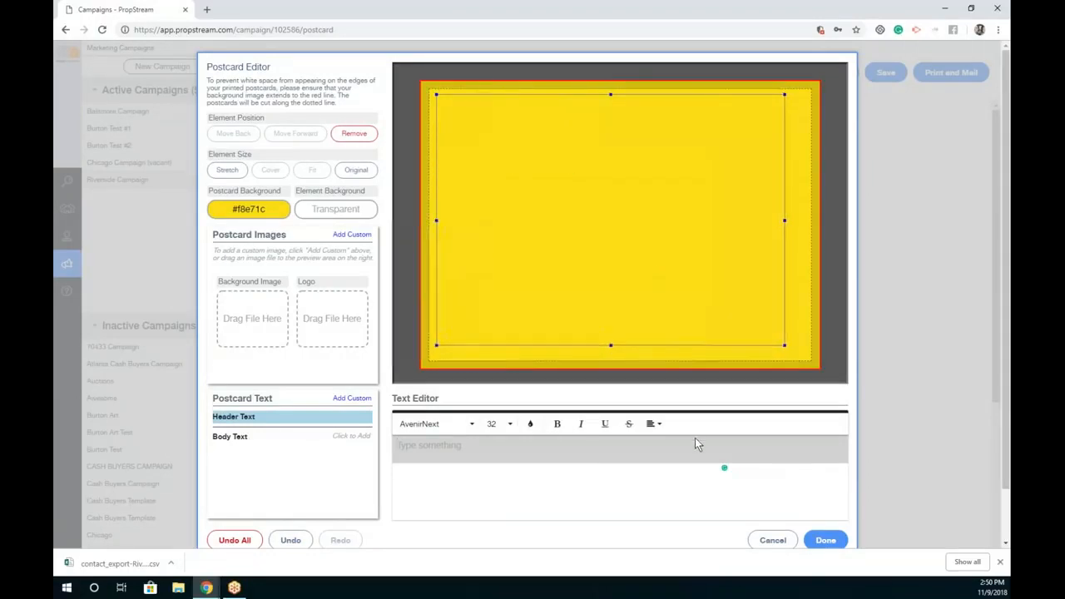
type("My Name ")
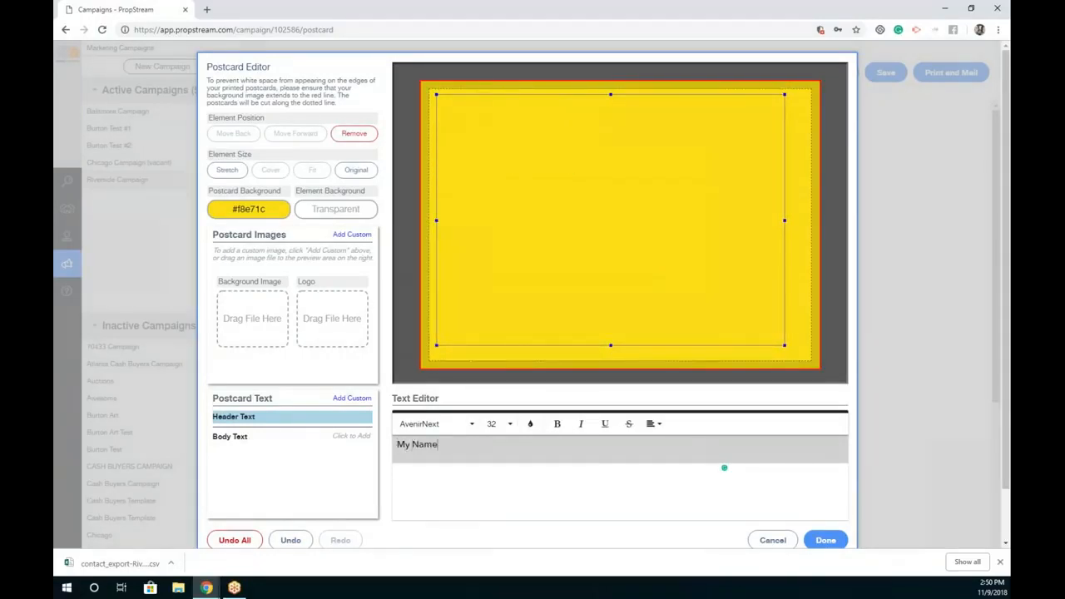
type("Is Burton")
left_click_drag(587, 437, 432, 427)
left_click(431, 425)
left_click(407, 384)
left_click(498, 425)
left_click(499, 370)
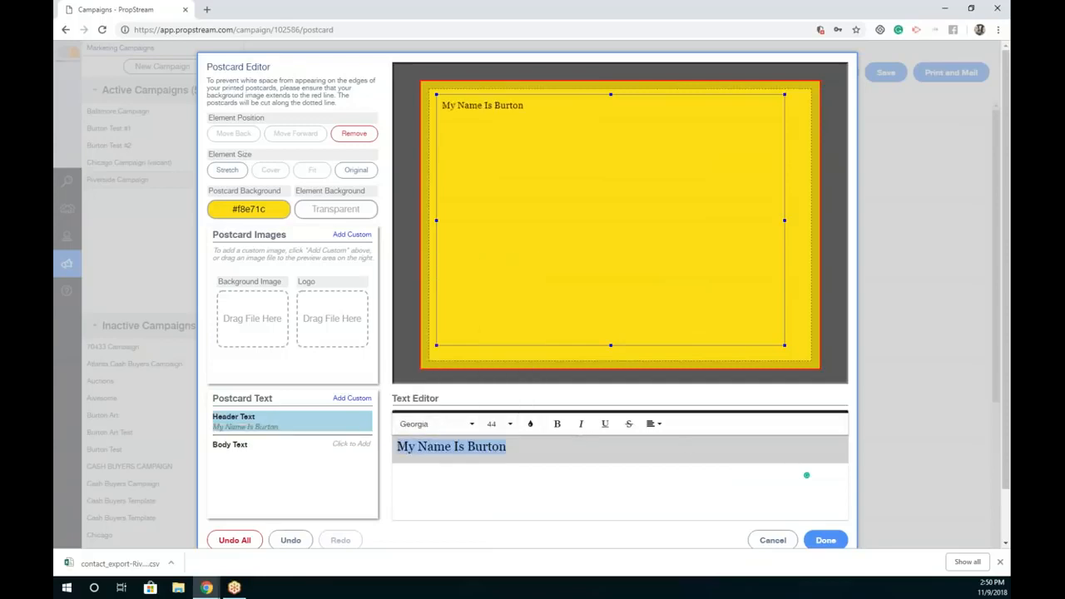
left_click(587, 198)
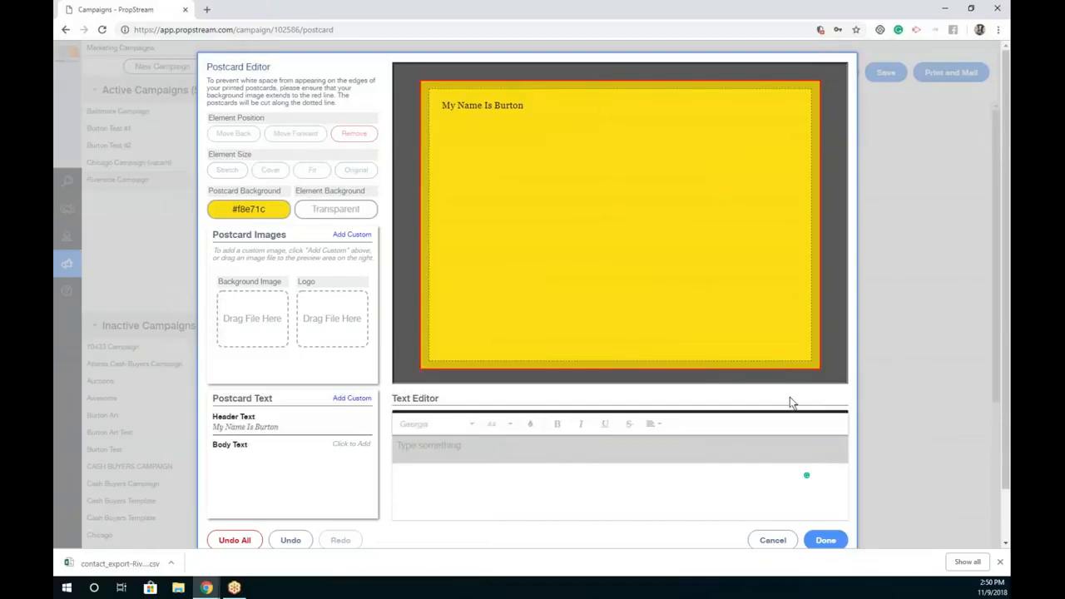
left_click(780, 539)
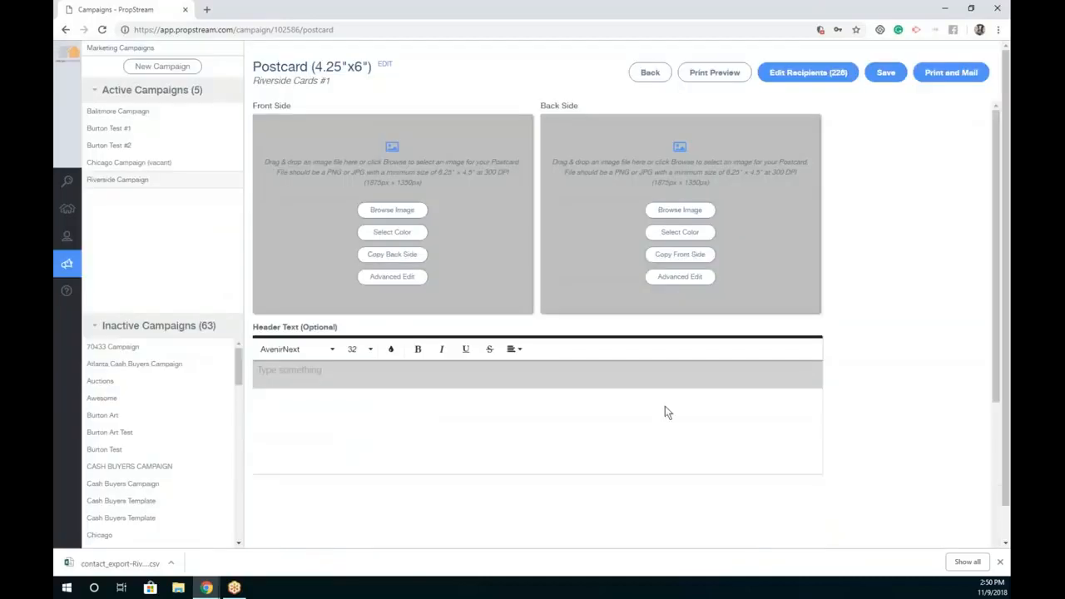
Step: Apply a pre-defined postcard template to Riverside Cards #1
left_click(387, 67)
left_click(456, 363)
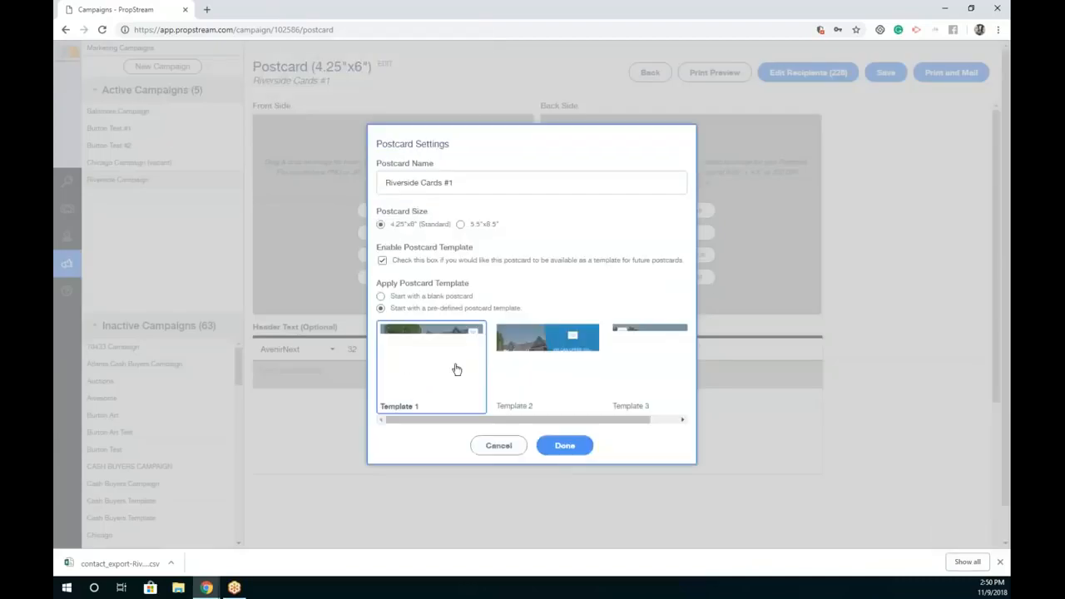
left_click(548, 366)
left_click(566, 445)
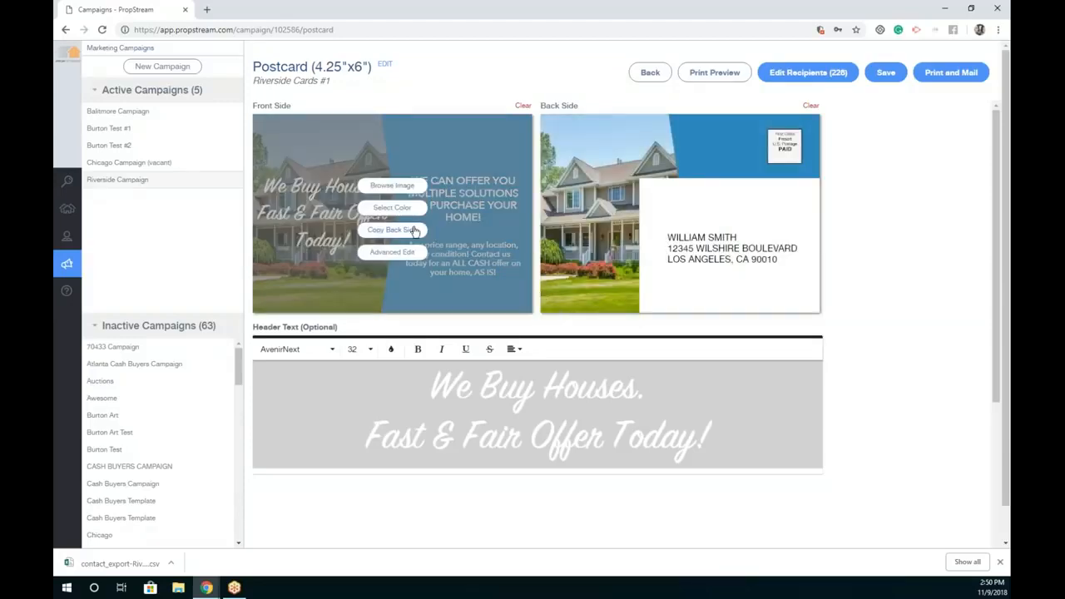
Step: Try moving the front's header text in the detailed editor, then discard the change
left_click(398, 250)
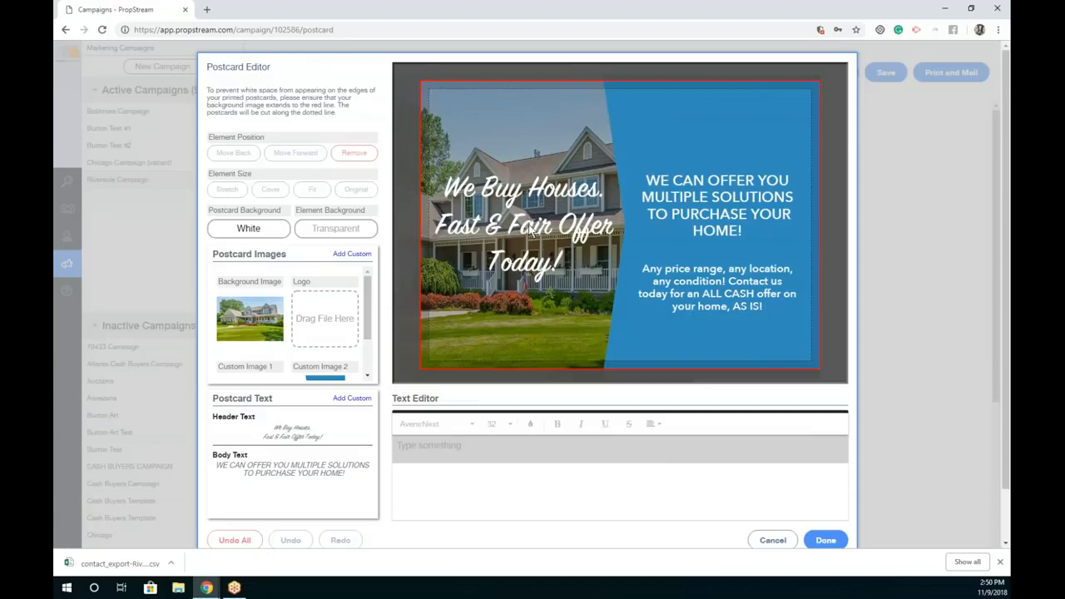
left_click(531, 231)
left_click_drag(531, 232, 533, 154)
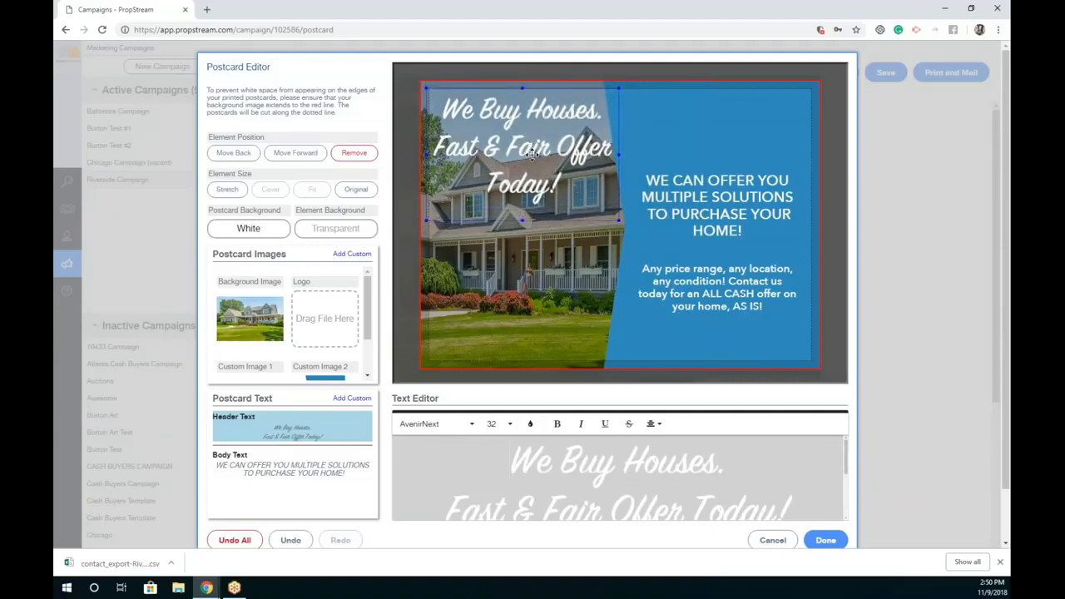
mouse_move(336, 321)
left_click(773, 540)
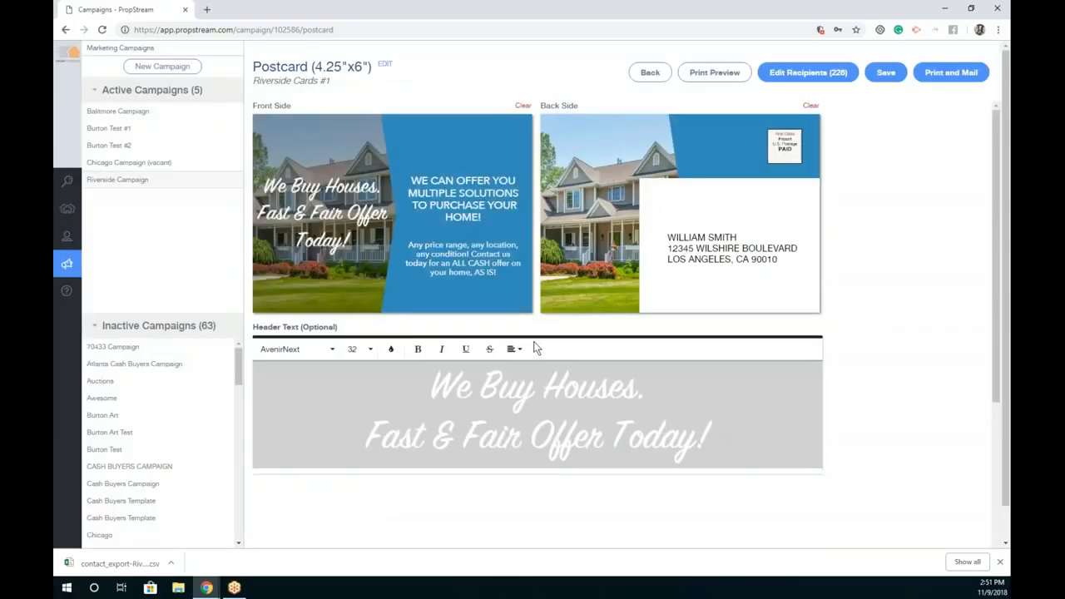
Step: Check the postcard's print preview, then bring up the Print and Mail publish confirmation
left_click(730, 73)
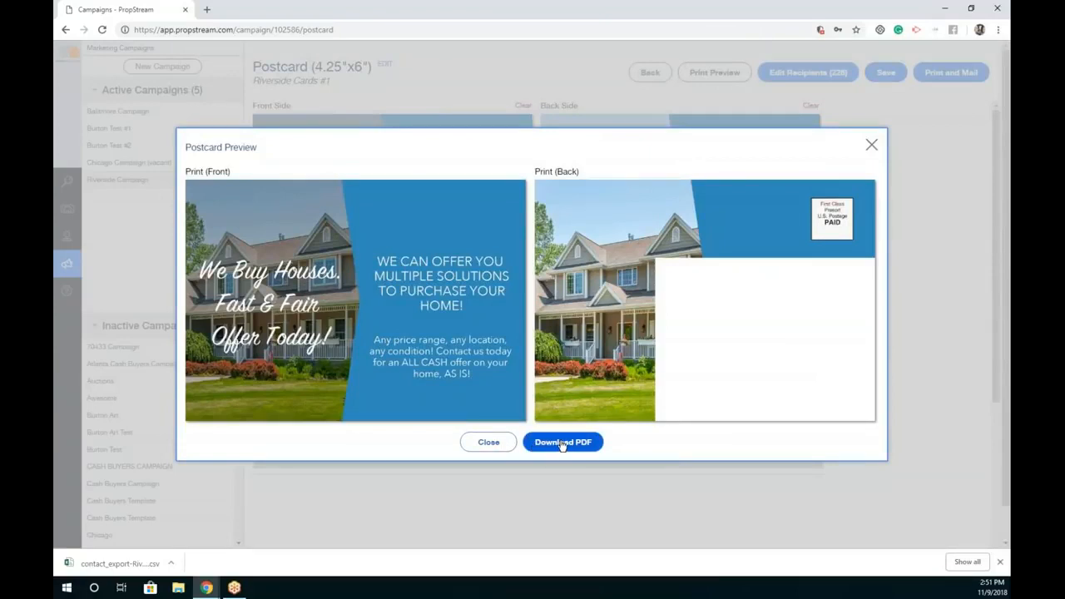
left_click(483, 443)
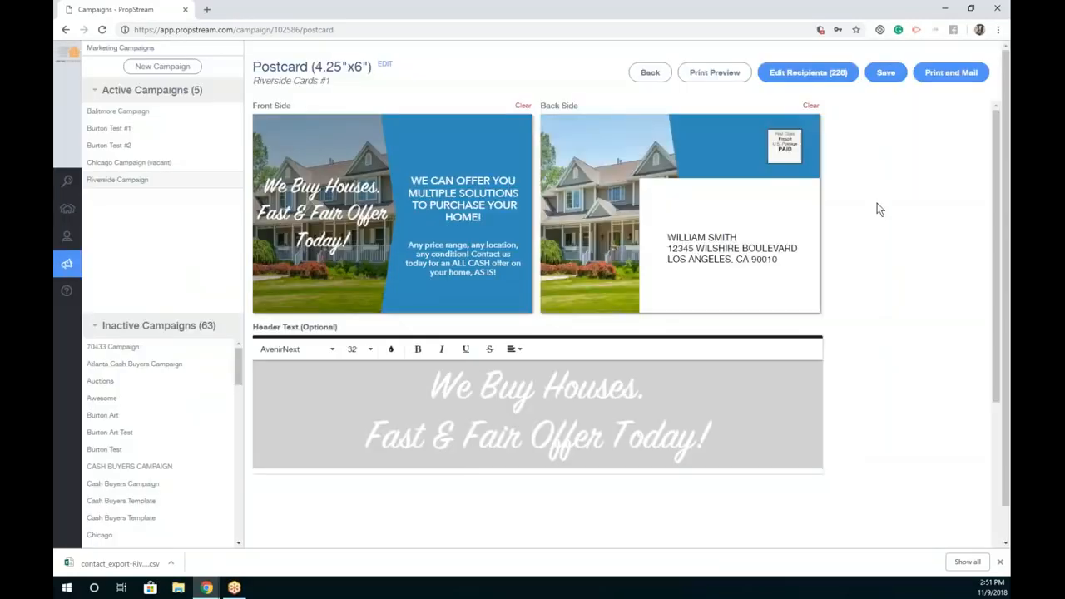
left_click(950, 72)
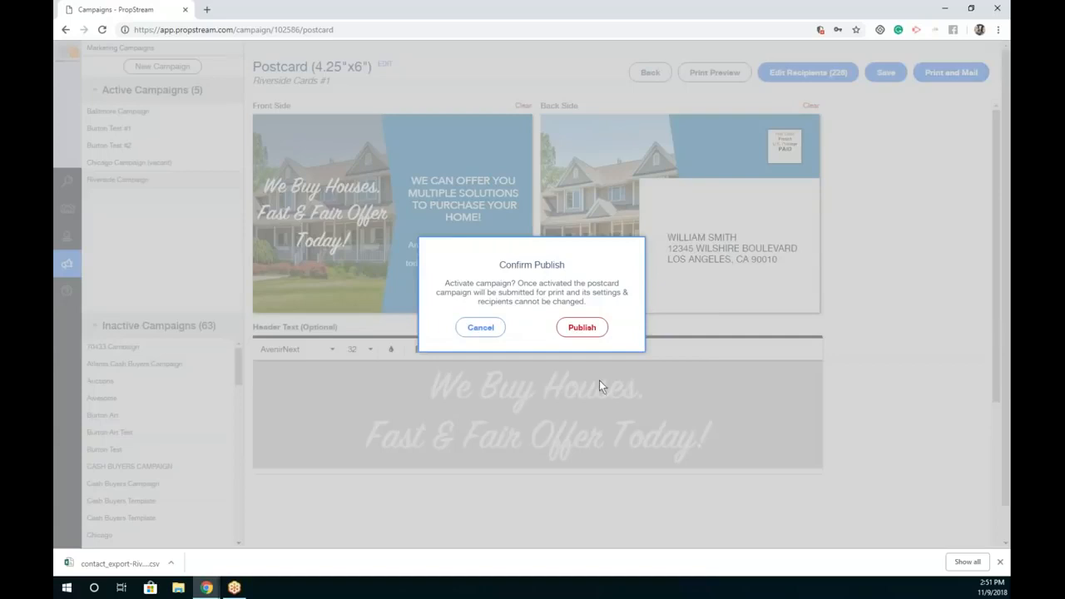
Step: Cancel the $145.92 postcard order, then save Riverside Cards #1 and return to the campaign
left_click(583, 327)
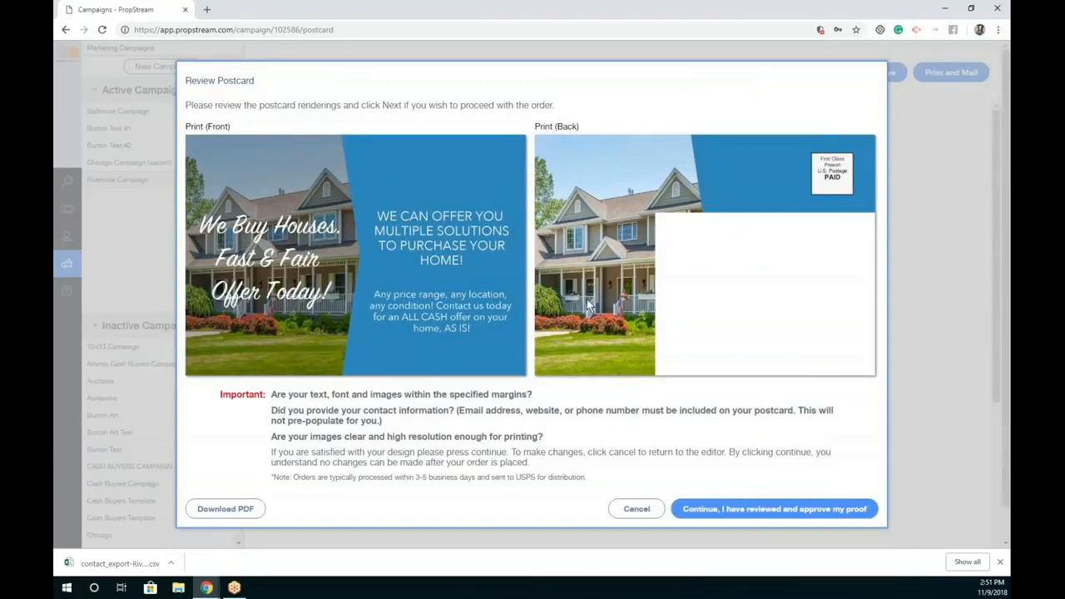
left_click(748, 512)
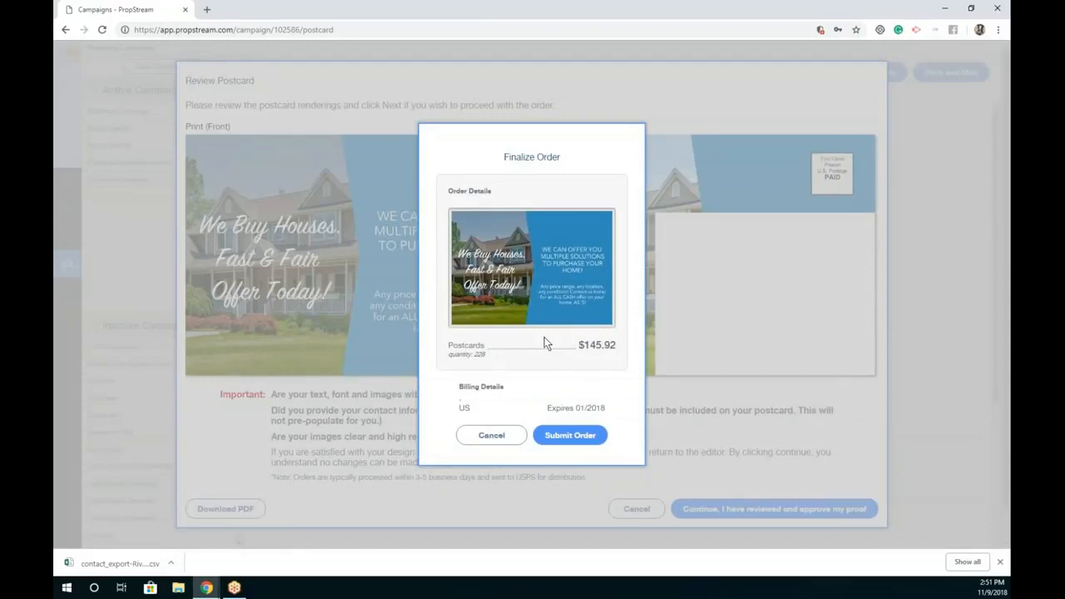
left_click(497, 434)
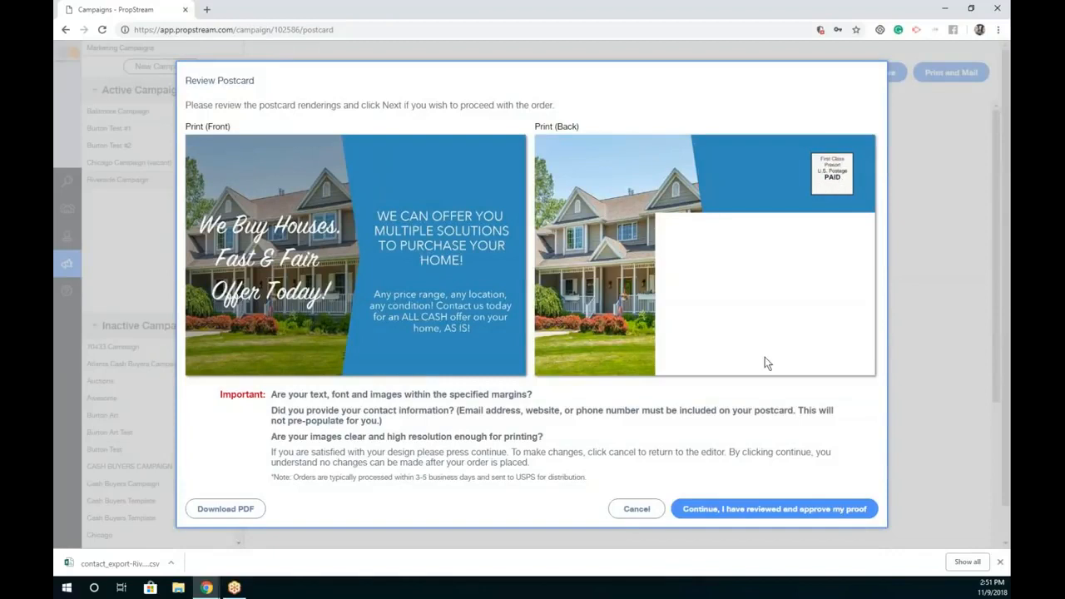
left_click(632, 509)
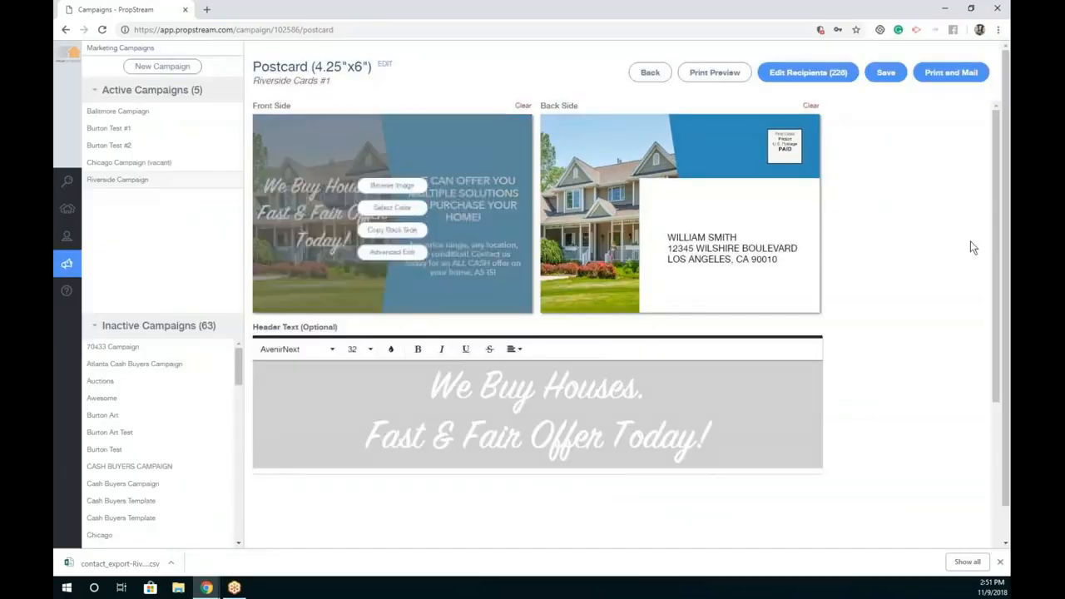
left_click(884, 72)
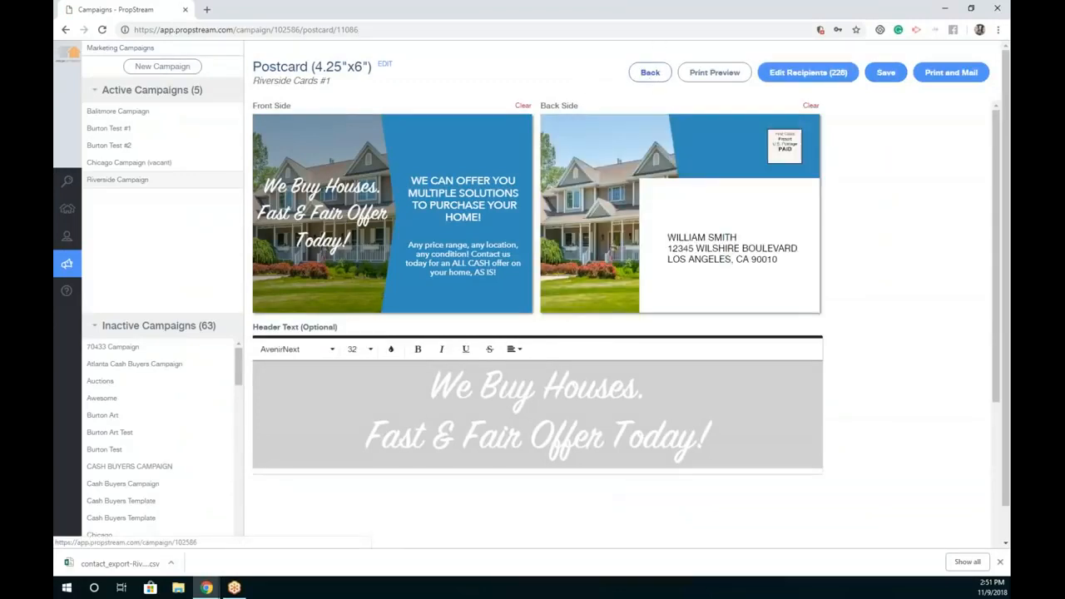
left_click(650, 73)
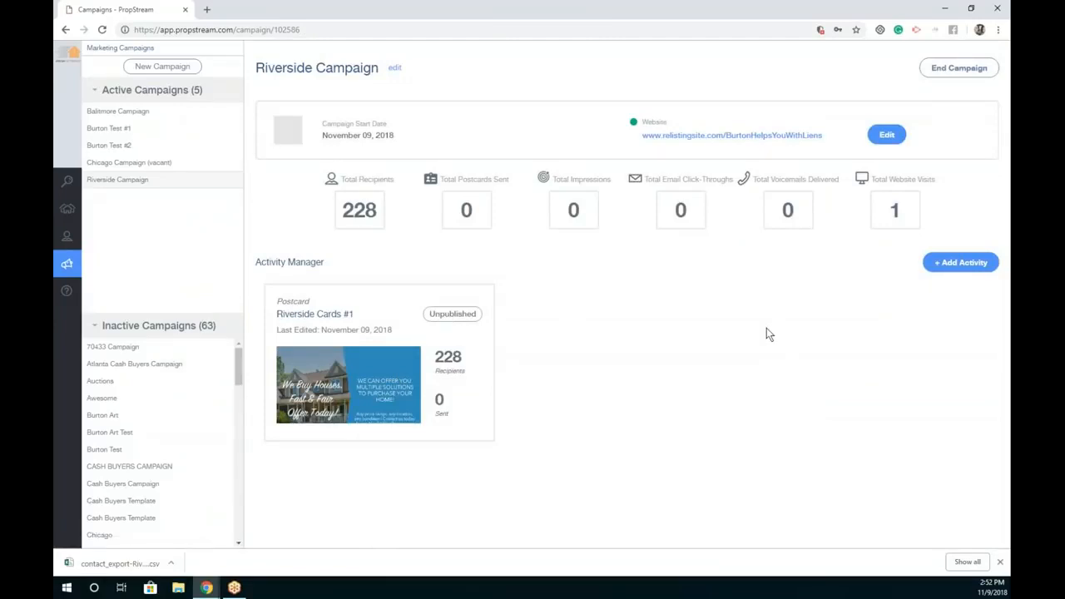
Step: Add a postcard named 'Postcard #2' from a pre-defined template and save it
left_click(962, 275)
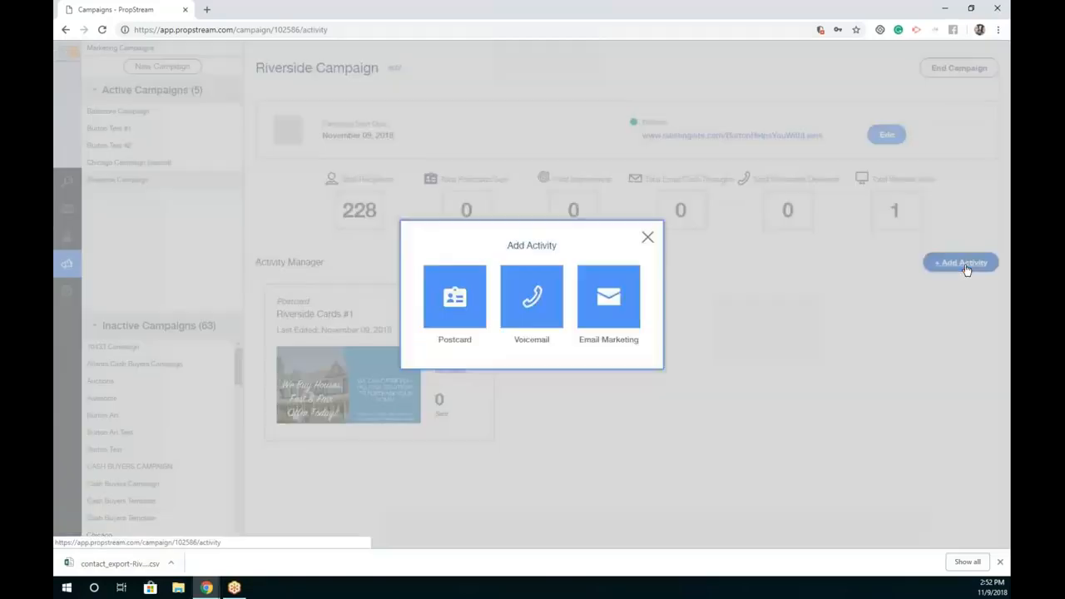
left_click(438, 288)
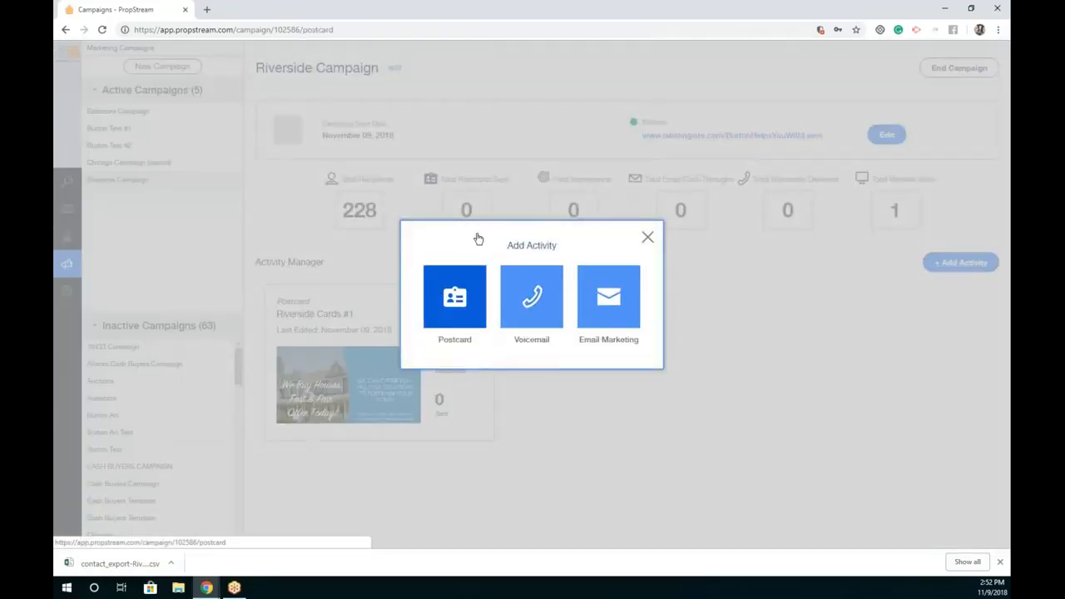
triple_click(465, 238)
type("P")
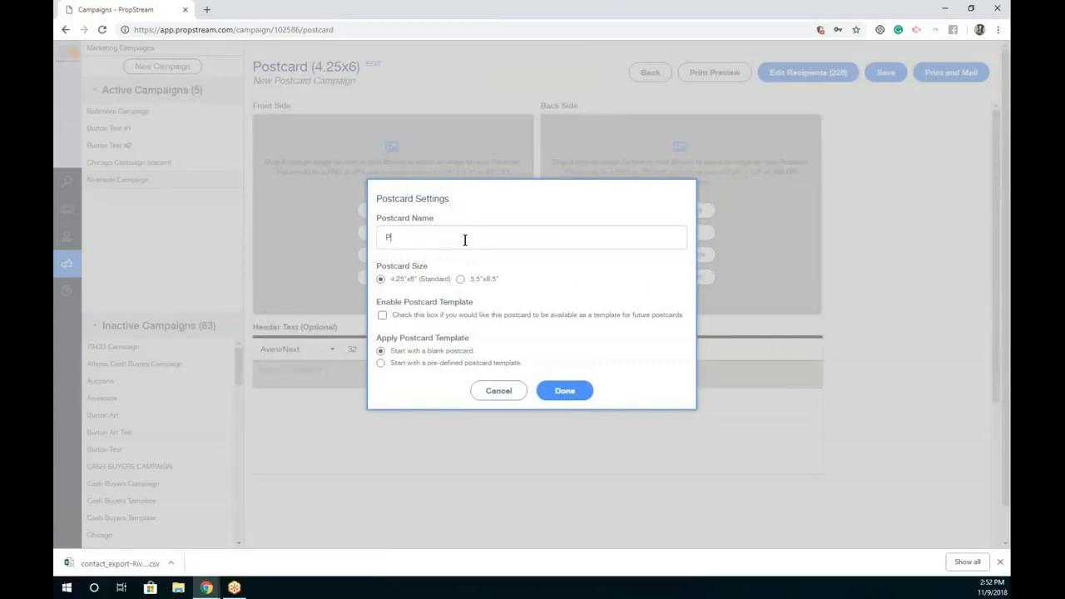
type("ostcard #2")
left_click(381, 362)
left_click(563, 444)
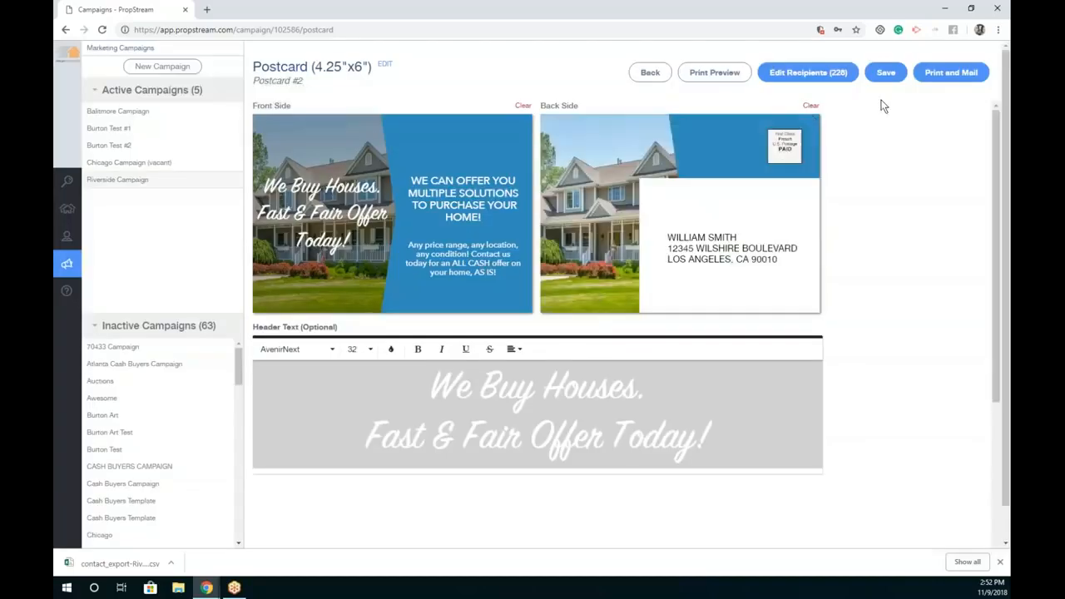
left_click(885, 73)
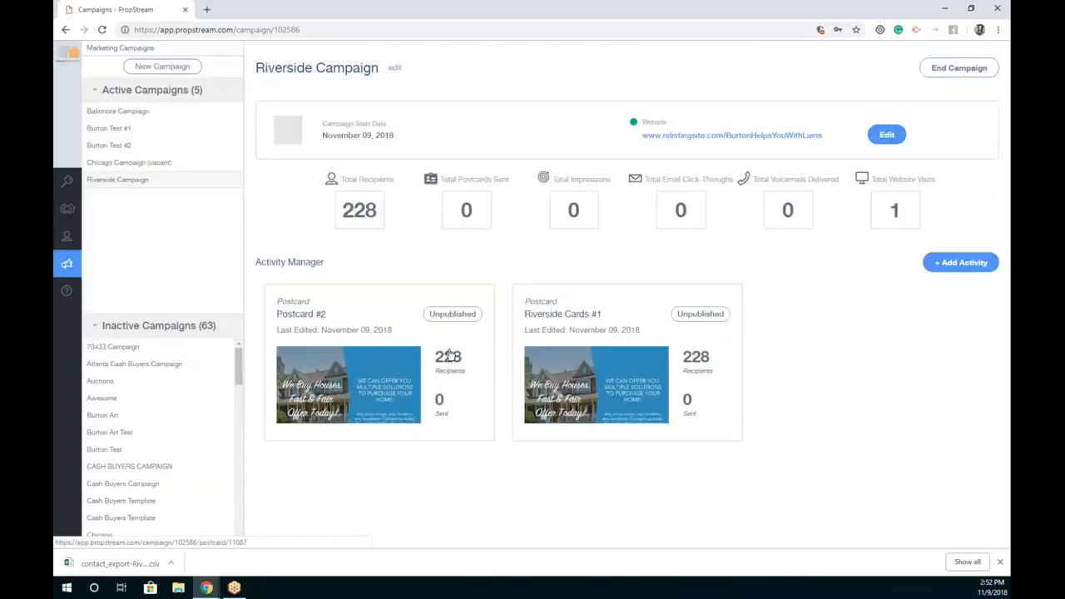
left_click_drag(336, 313, 330, 314)
Step: Add an e-mail activity named 'E-mail #1' with subject 'Hey I Buy Tax Lien Properties'
left_click(955, 272)
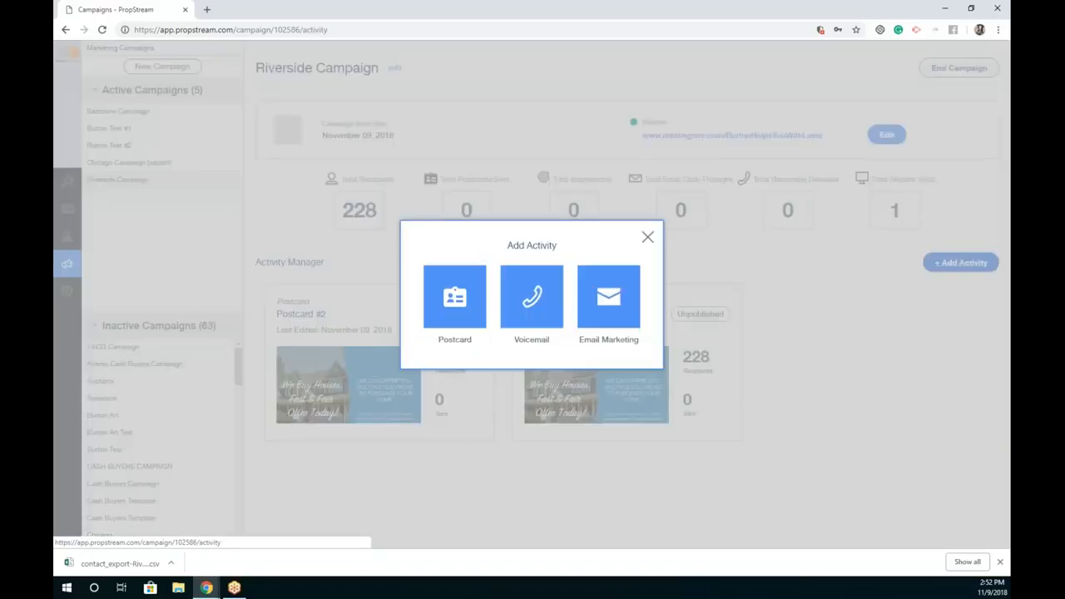
left_click(596, 306)
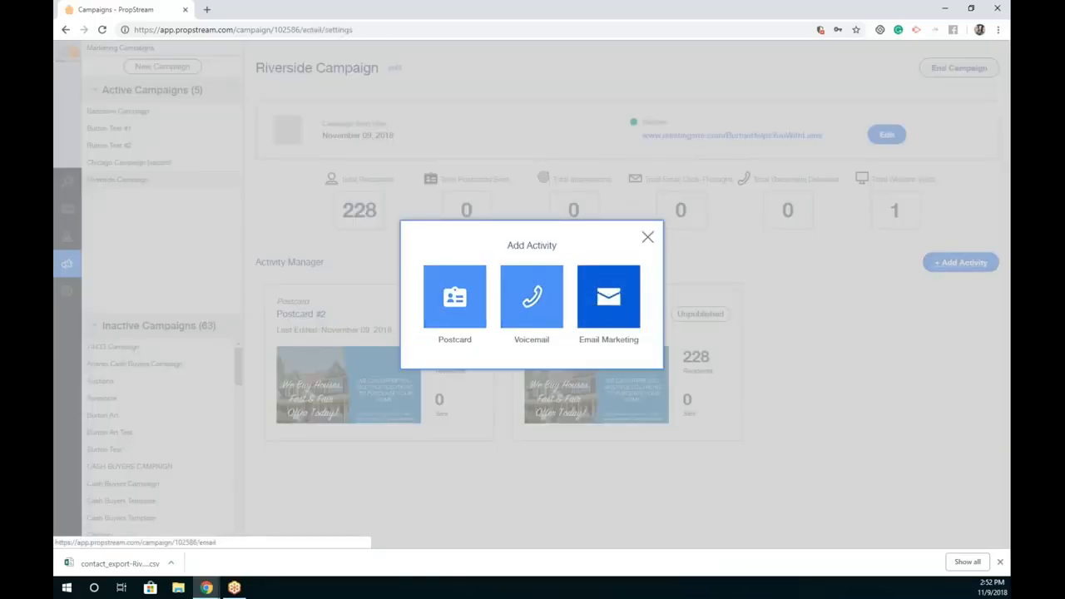
triple_click(478, 188)
type("E-mail #1")
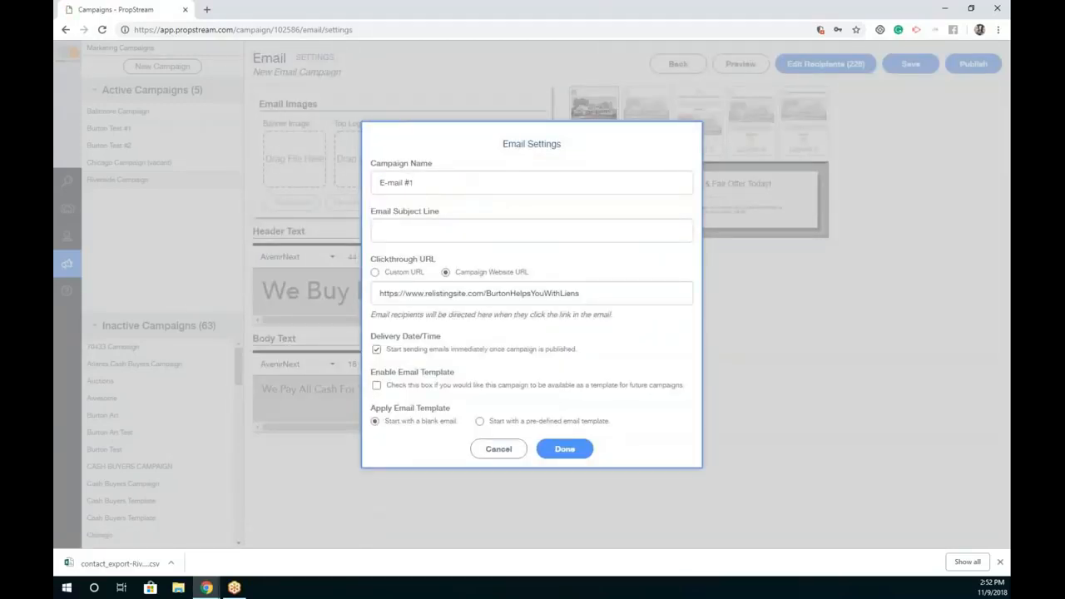
left_click(422, 238)
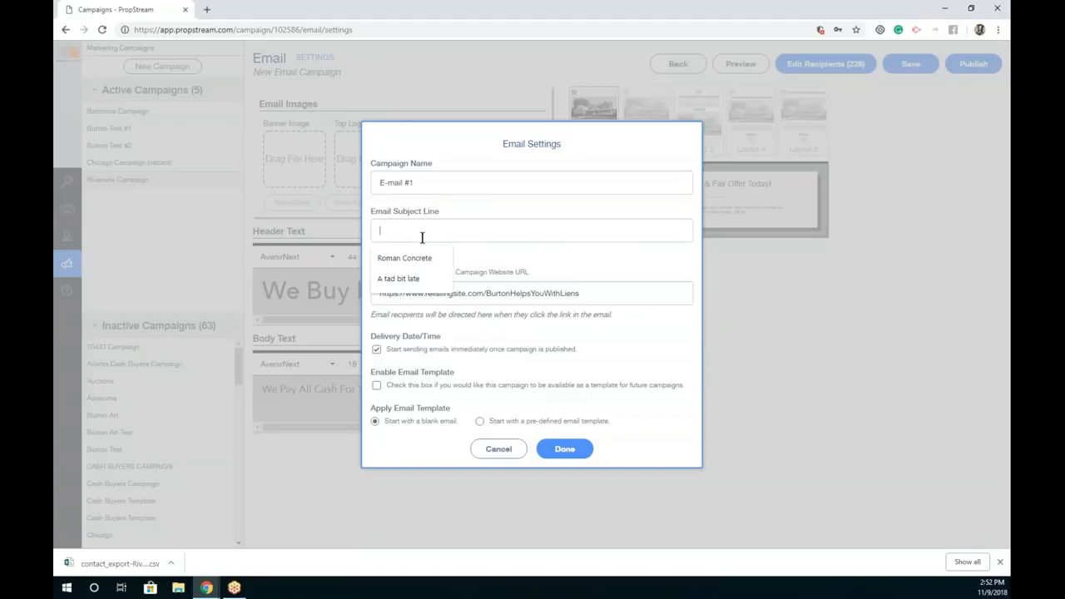
type("Hey I Buy Tax Lien Properties")
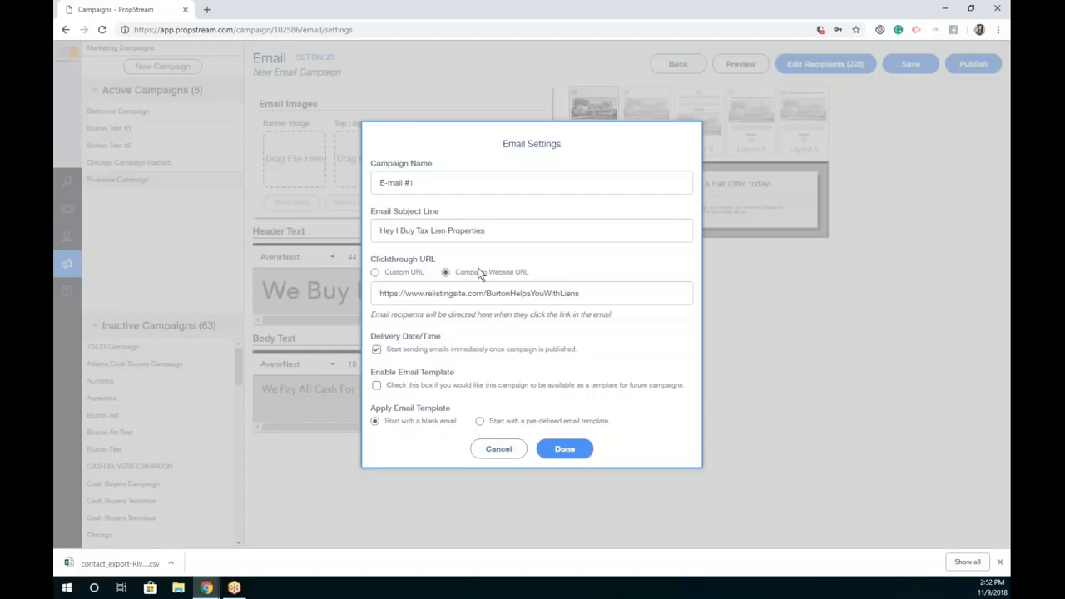
Step: Link the email to the Campaign Website URL, send immediately, and use pre-defined Template 2
triple_click(604, 291)
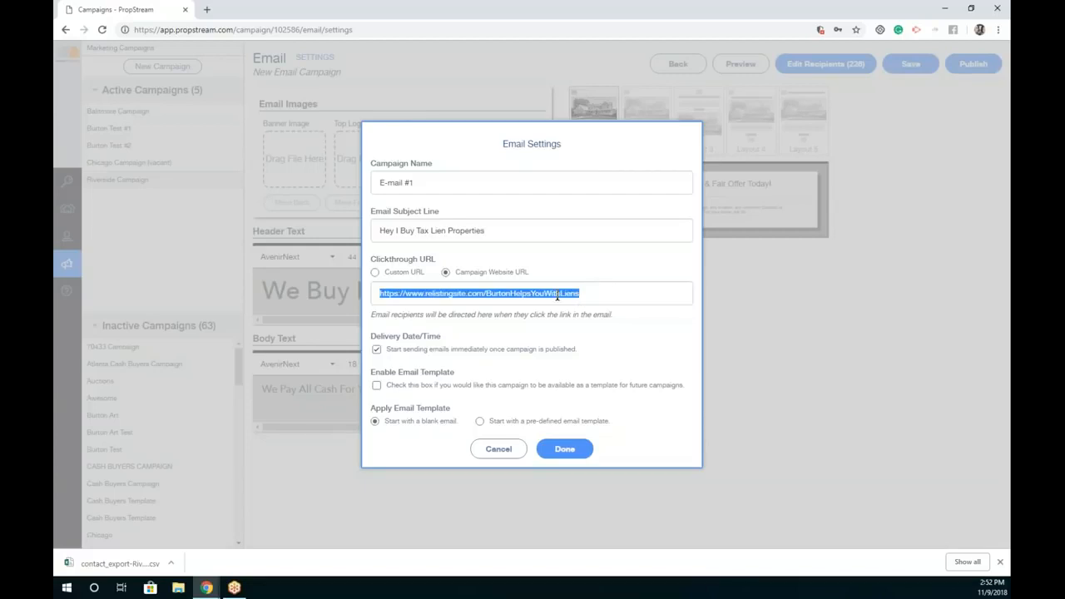
left_click(401, 273)
left_click(404, 291)
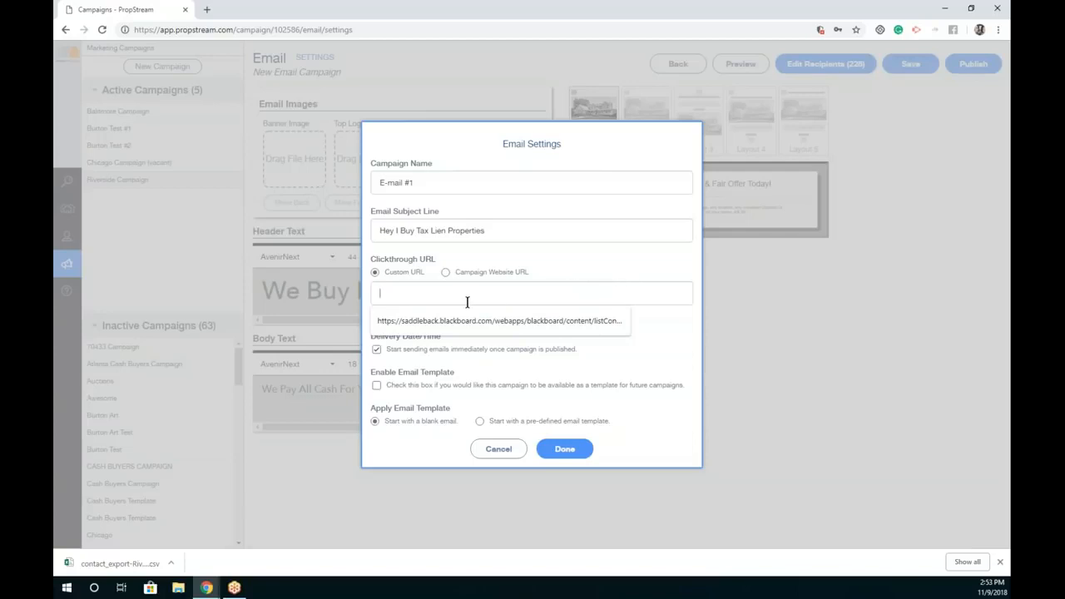
left_click(469, 273)
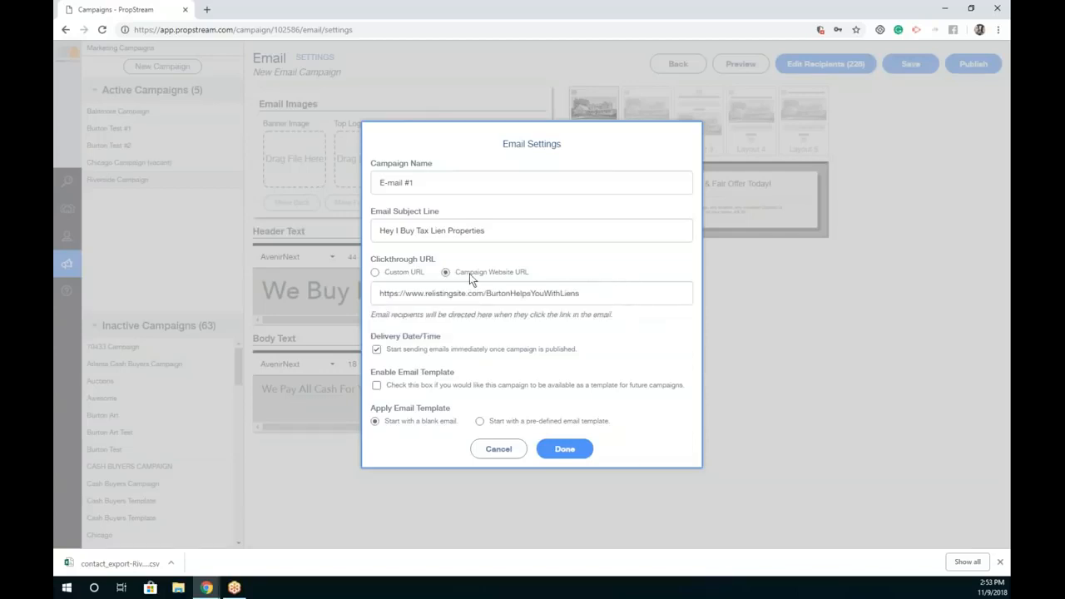
left_click(419, 350)
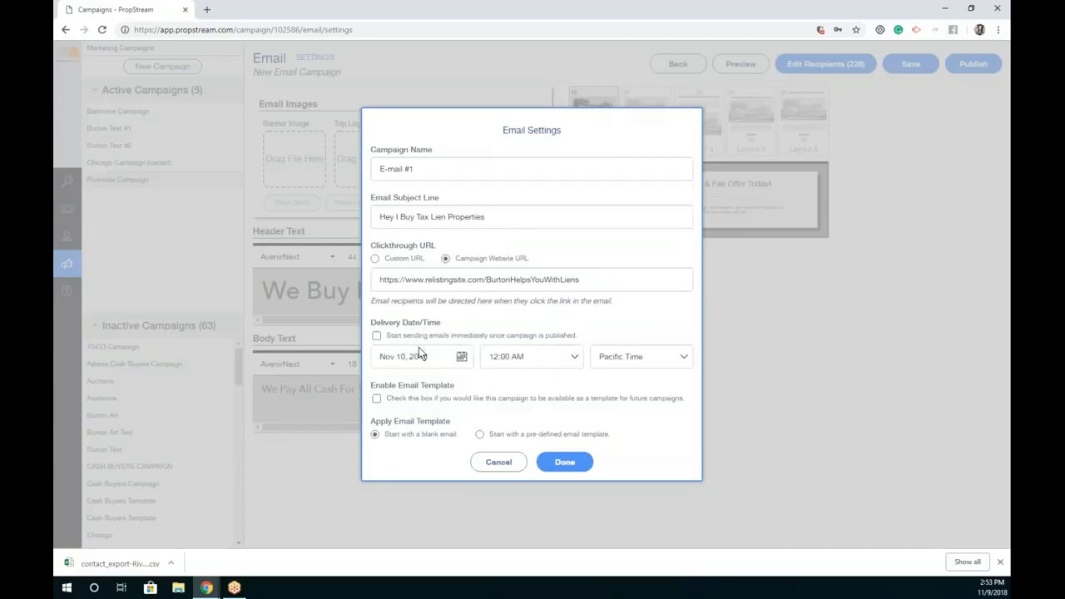
left_click(456, 357)
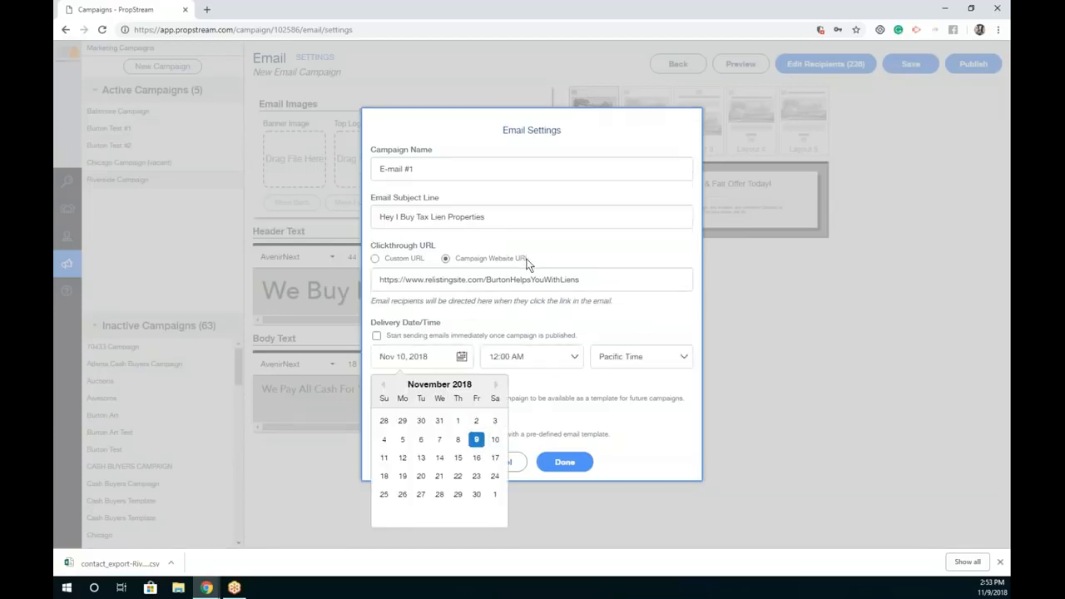
left_click(378, 335)
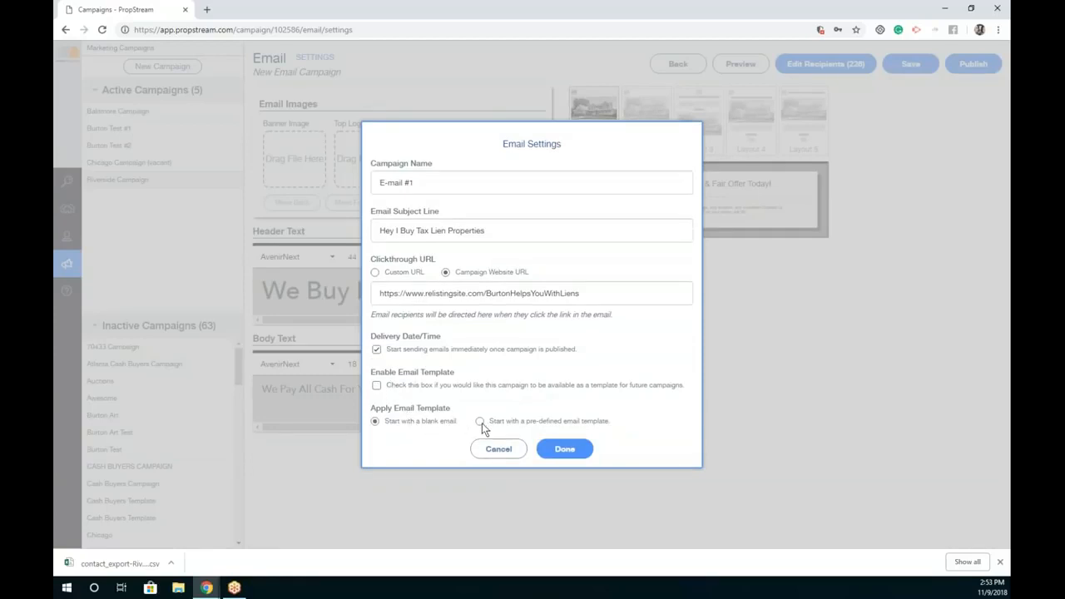
left_click(508, 424)
left_click(565, 423)
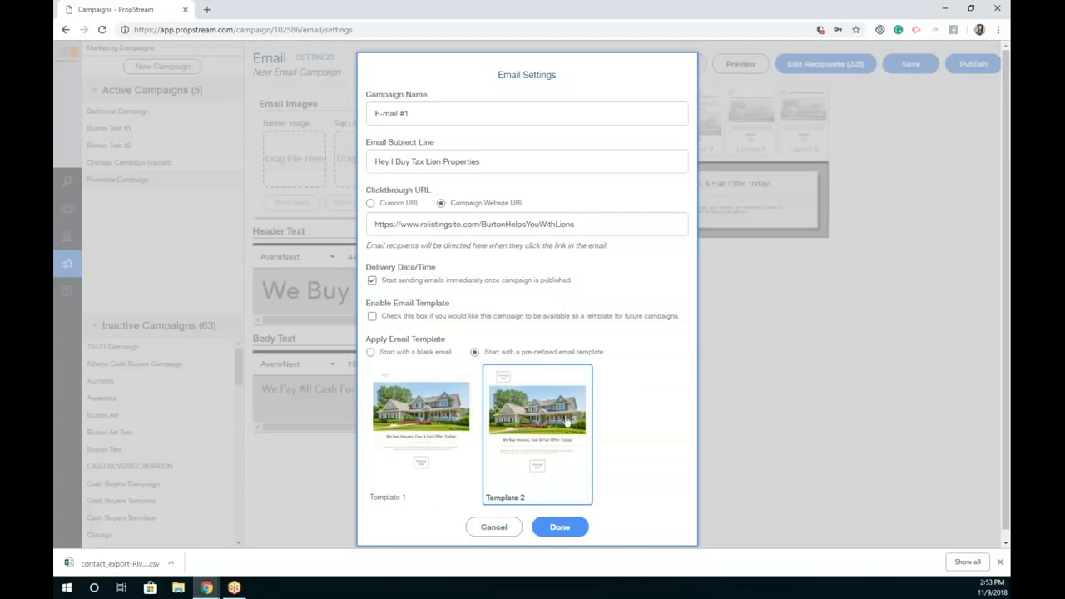
left_click(571, 539)
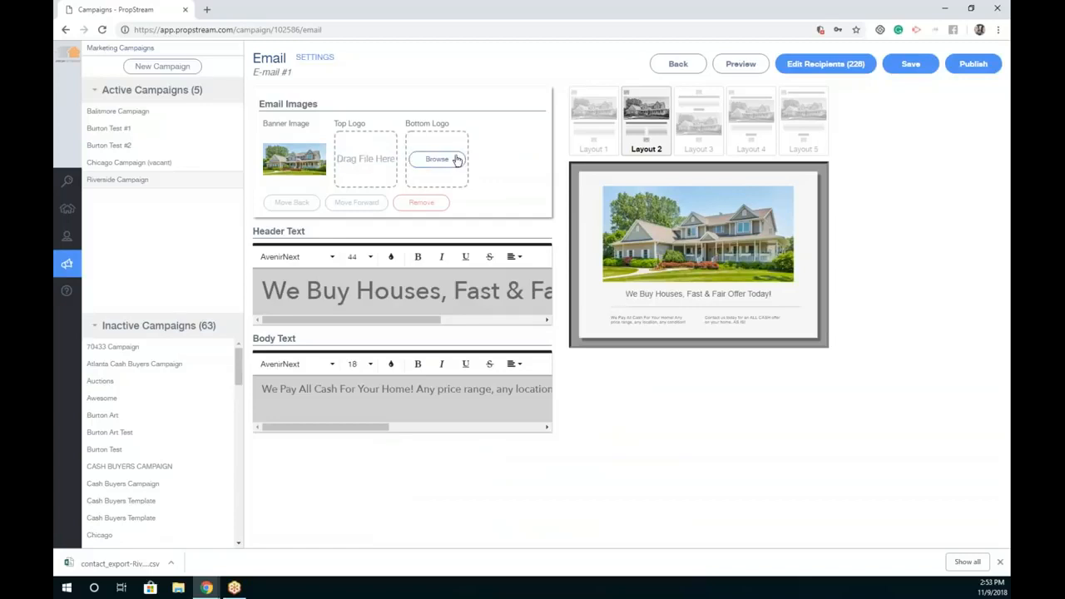
Step: Personalise the headline with the investor's name ('… Will Buy Houses') and switch to Layout 5
left_click(301, 288)
left_click_drag(302, 288, 240, 301)
type("Burton Will")
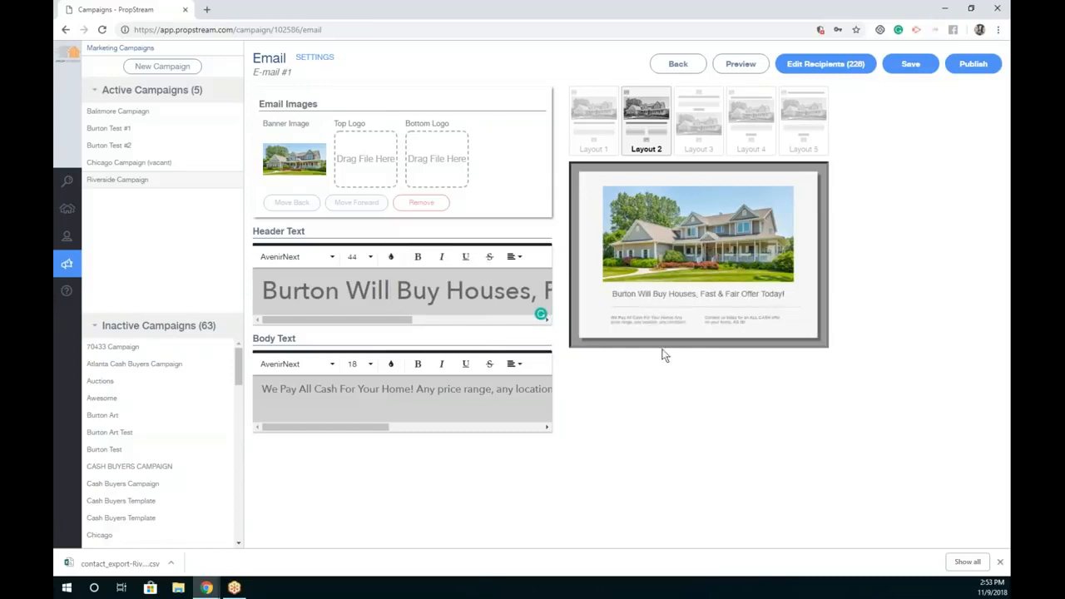
left_click_drag(611, 293, 664, 296)
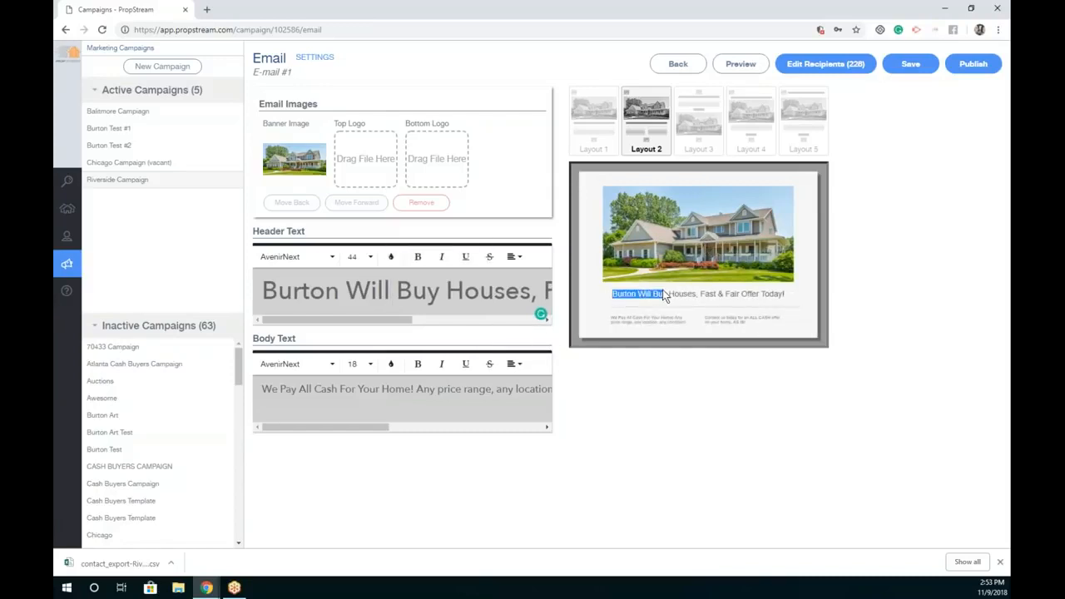
triple_click(350, 387)
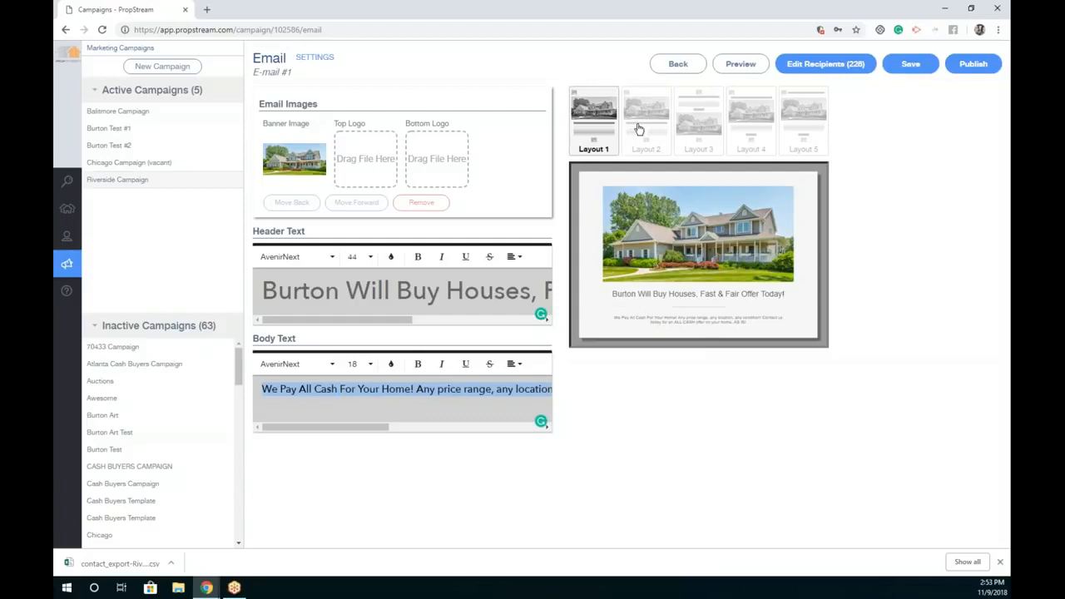
left_click(699, 120)
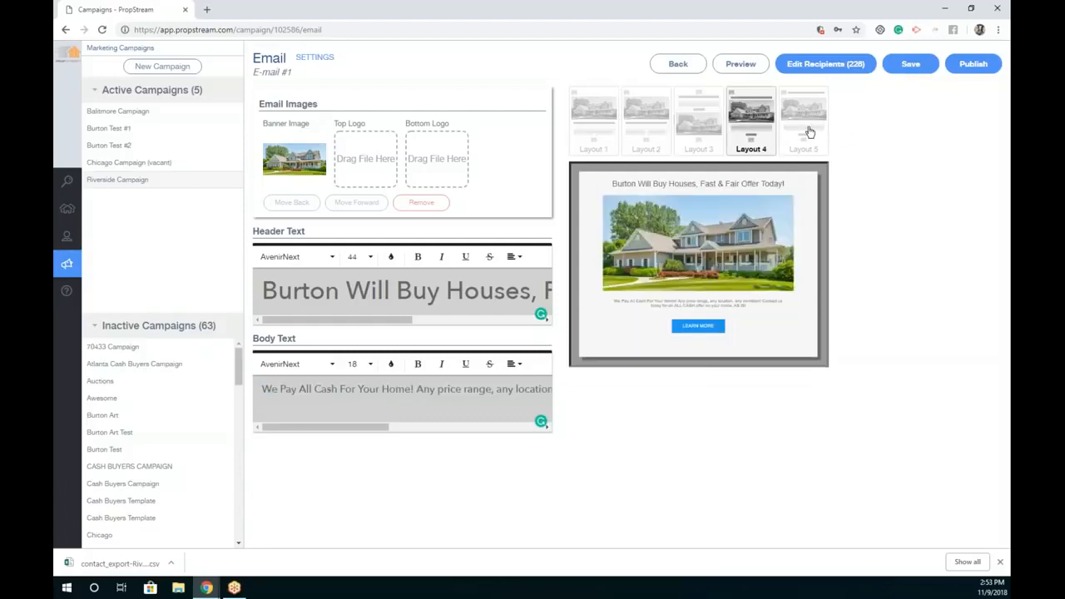
left_click(805, 132)
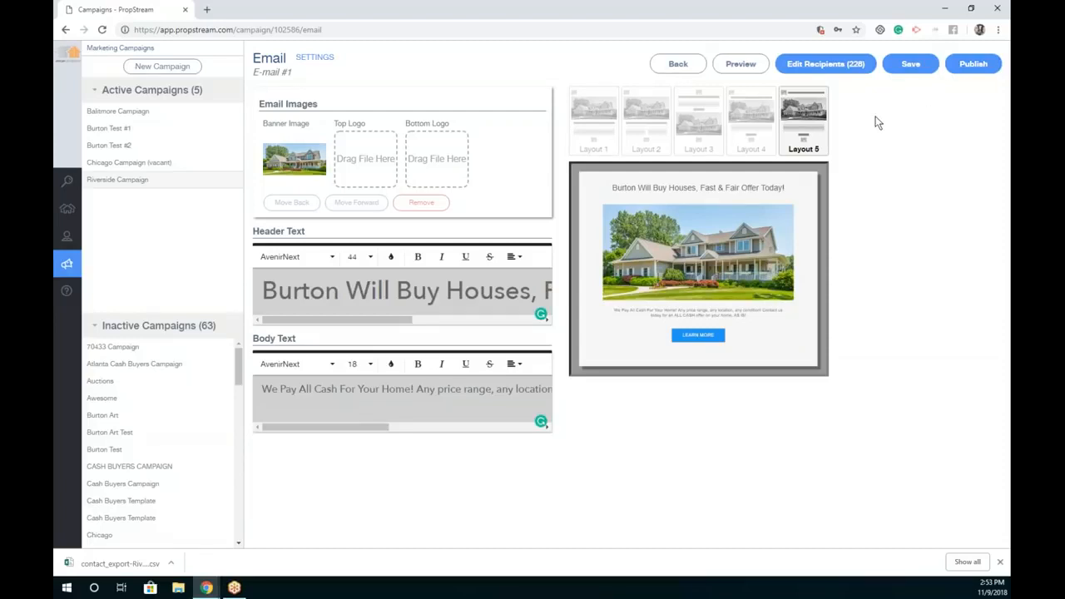
Step: Send a test preview of E-mail #1 to your own inbox
left_click(736, 66)
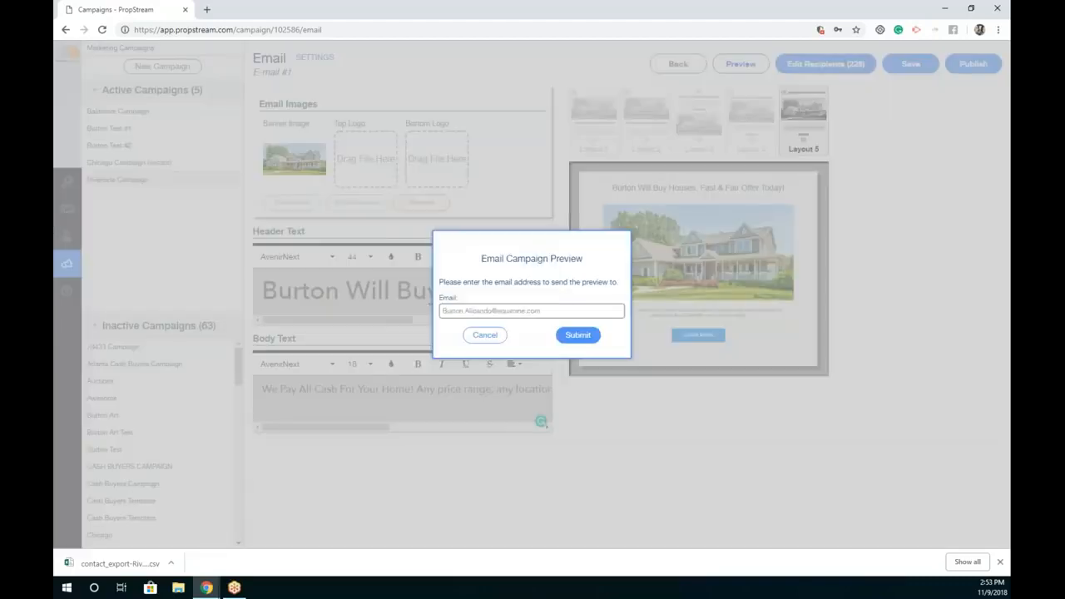
left_click(554, 313)
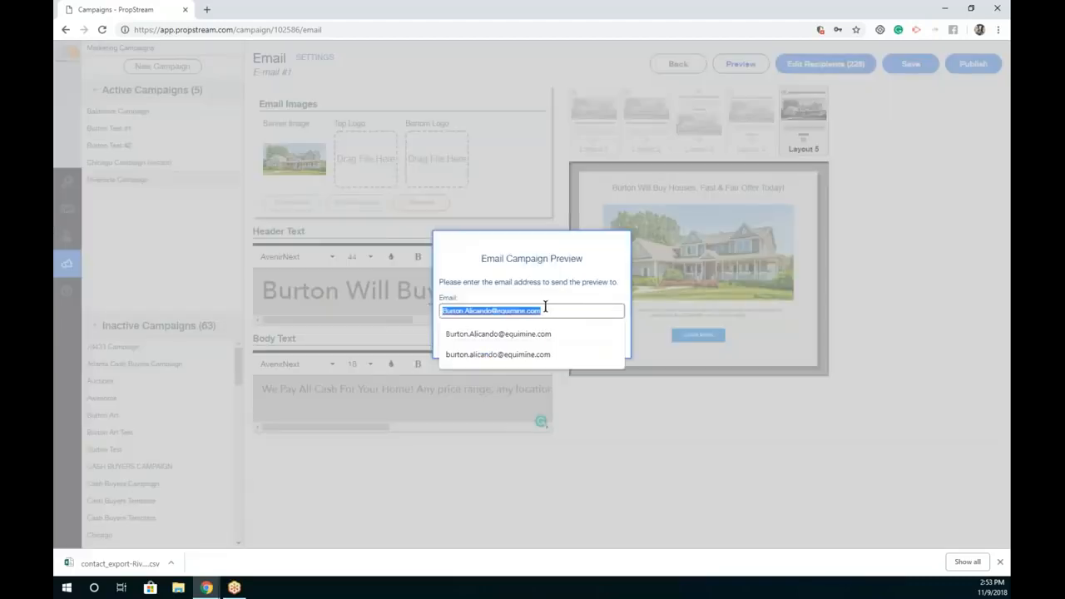
left_click(542, 292)
left_click(563, 335)
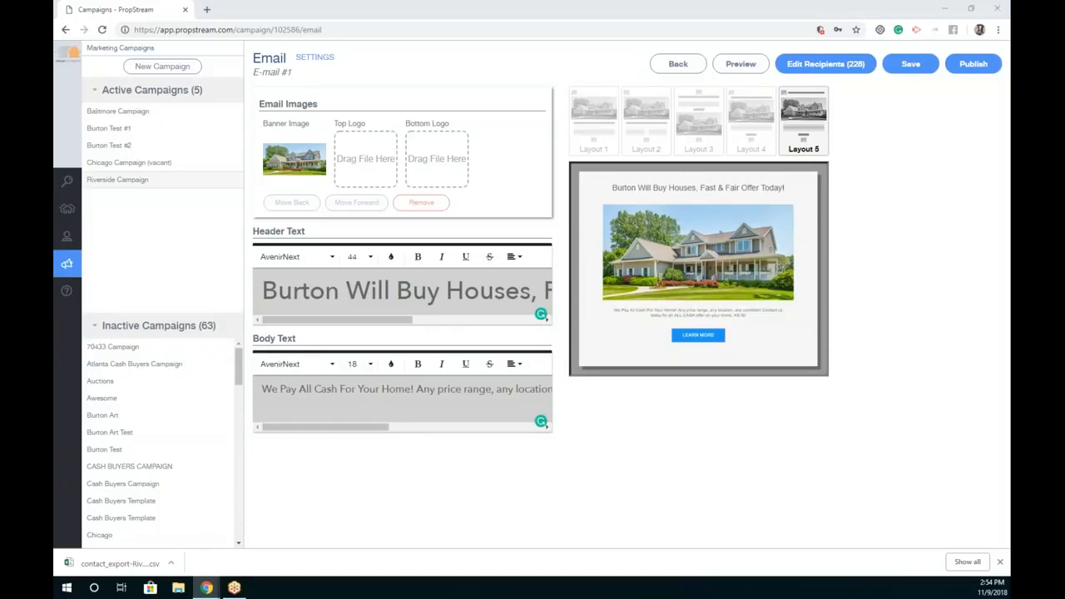
Step: Open the 'Hey I Buy Tax Lien Properties' test email in Gmail and follow its Learn More link
left_click_drag(53, 12, 474, 14)
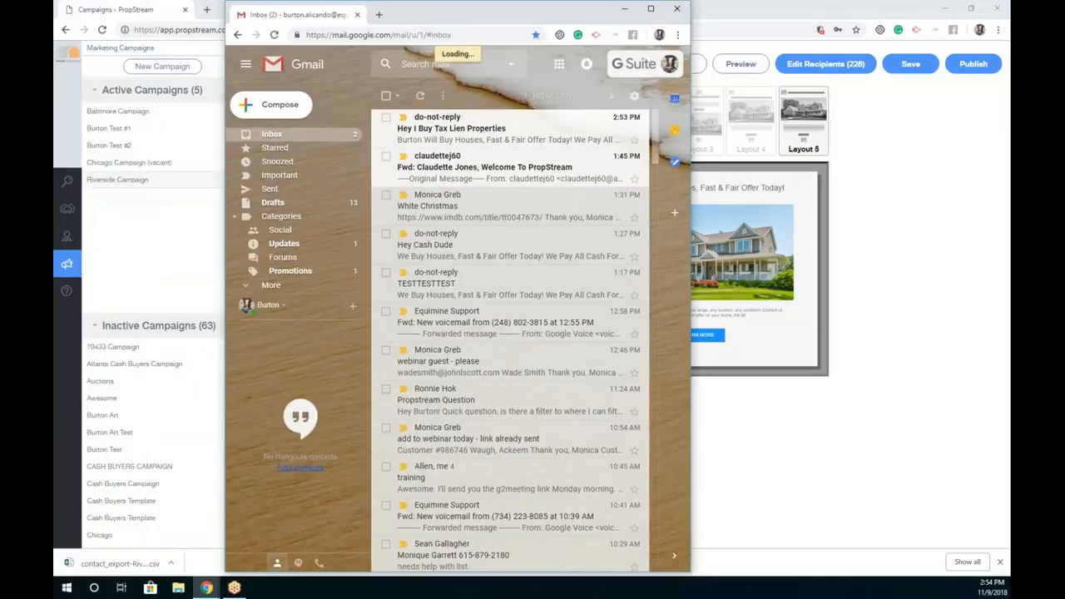
left_click(489, 145)
left_click(650, 9)
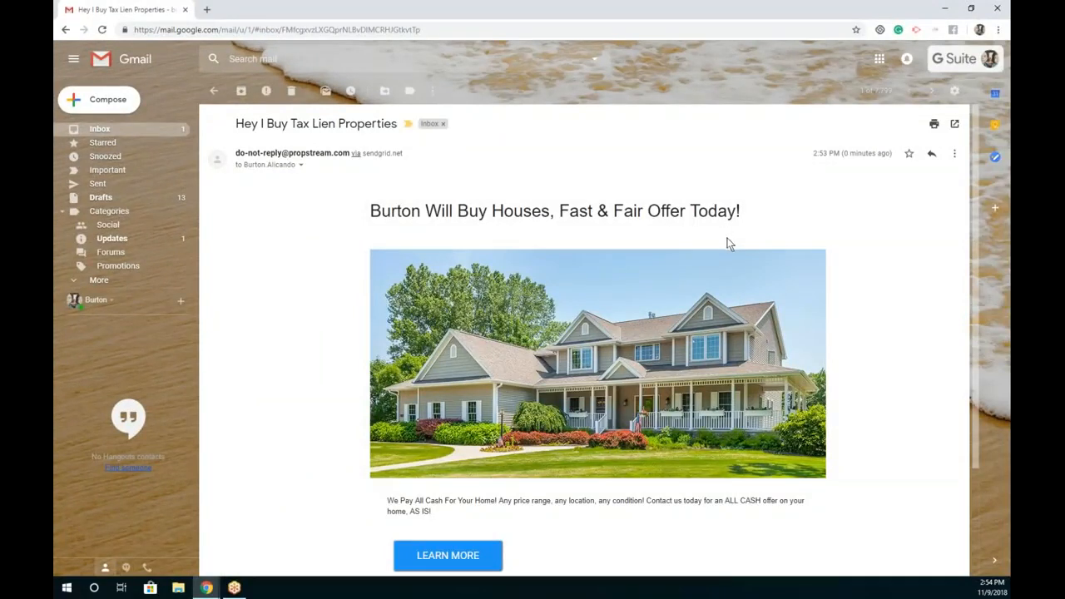
scroll(715, 250, "down", 1)
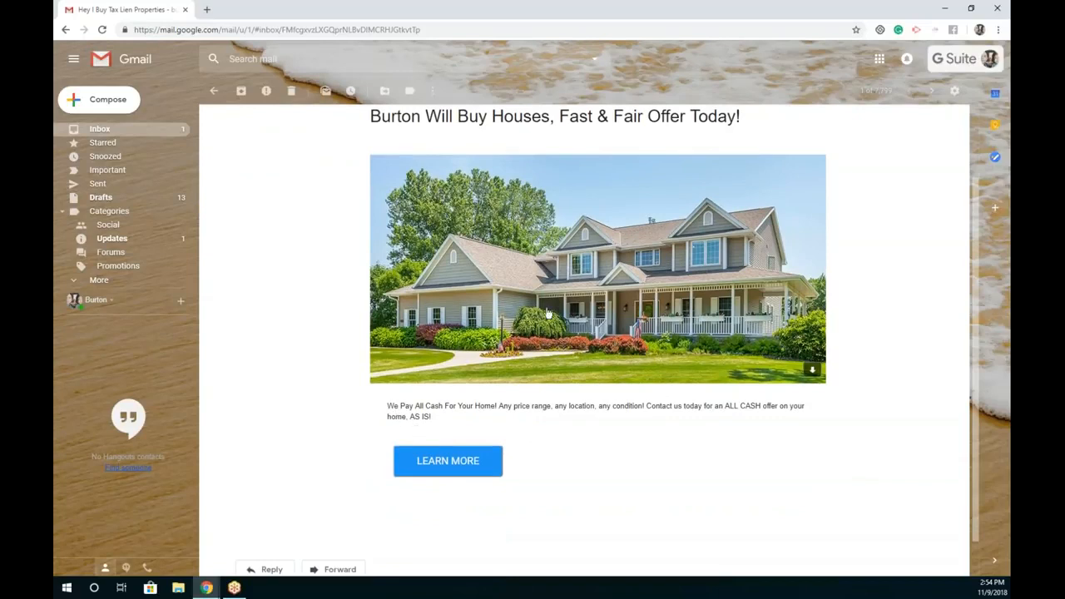
left_click(468, 461)
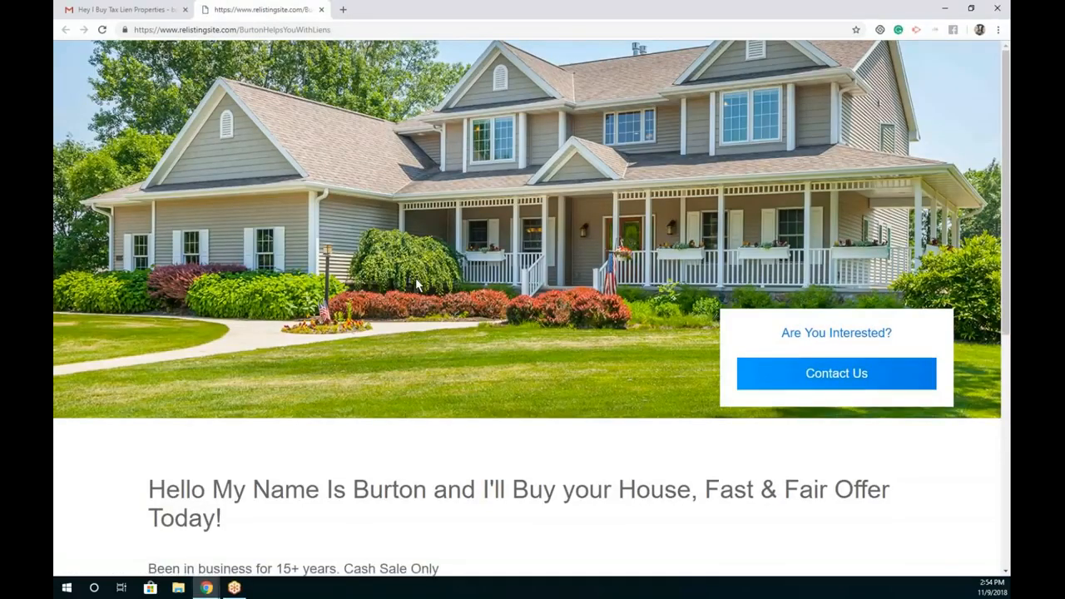
Step: Fill the Contact Us form with a test name, e-mail, phone and call-me message, and send it
scroll(415, 287, "down", 1)
scroll(418, 291, "down", 2)
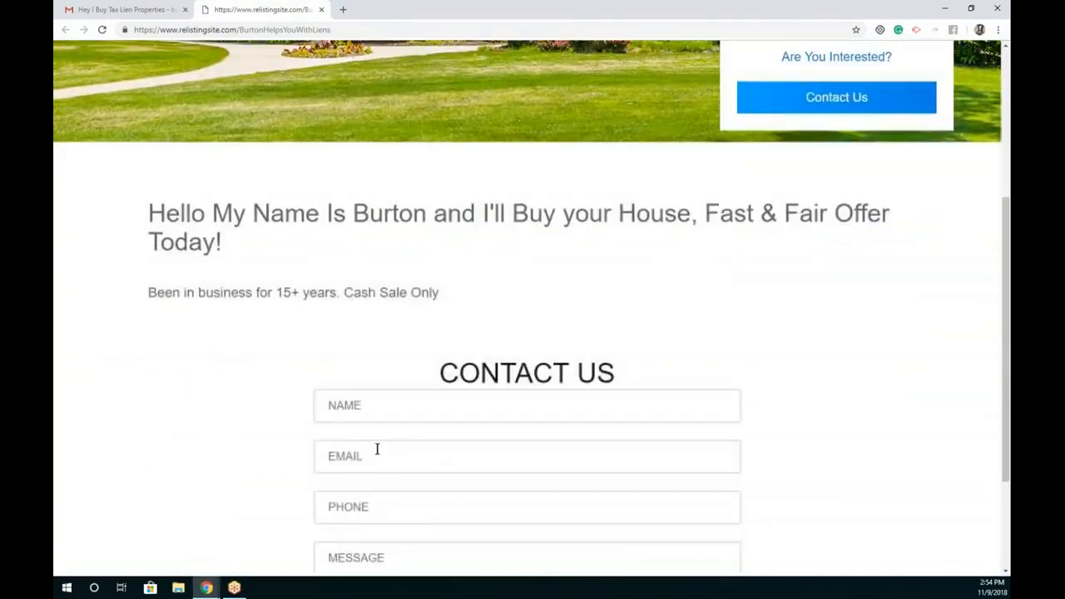
left_click(371, 403)
type("Simon")
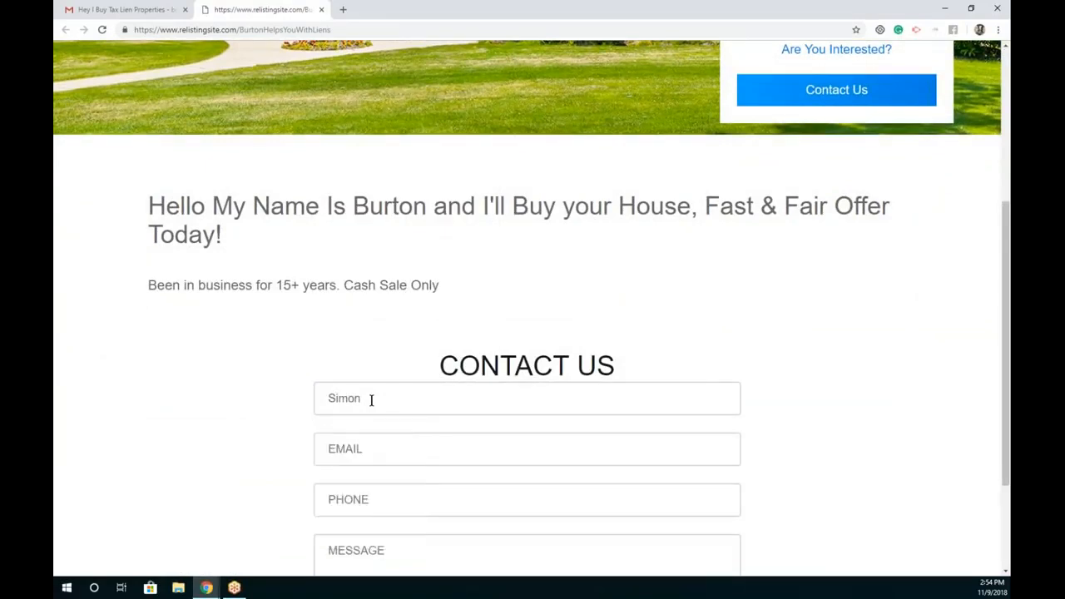
type(" Says")
key("Tab")
scroll(404, 474, "down", 1)
key("Tab")
type("Burton I need help ")
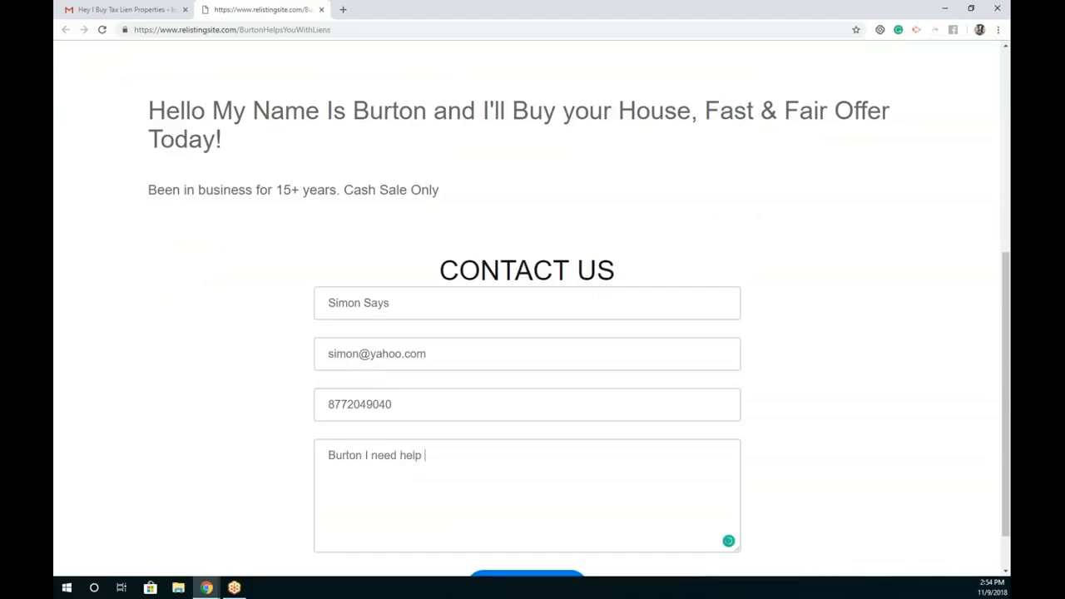
type("give me a call ASAP!")
scroll(533, 509, "down", 1)
left_click(526, 532)
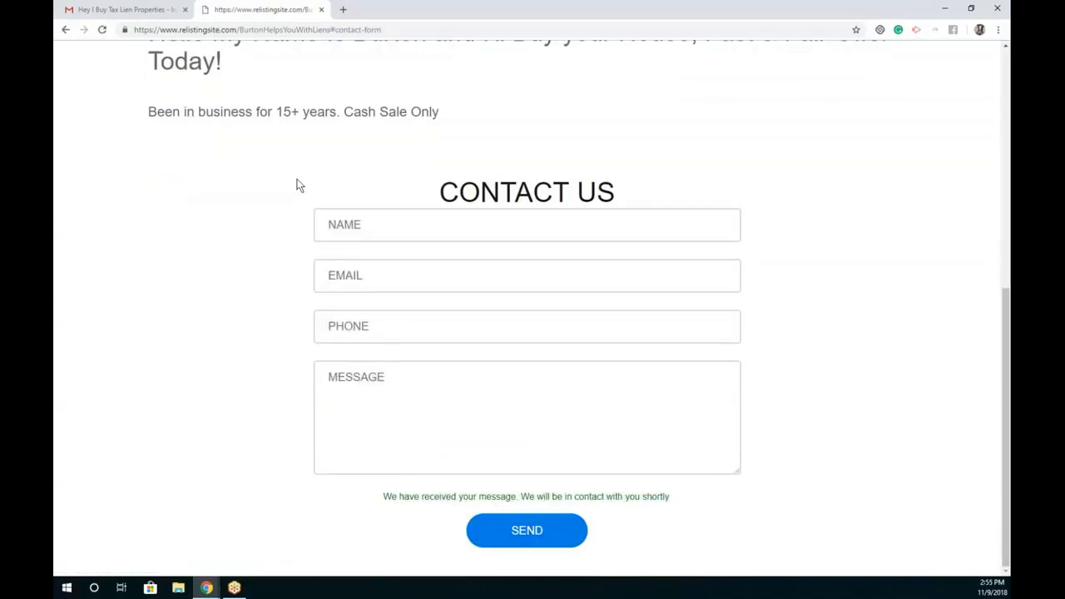
scroll(499, 179, "up", 4)
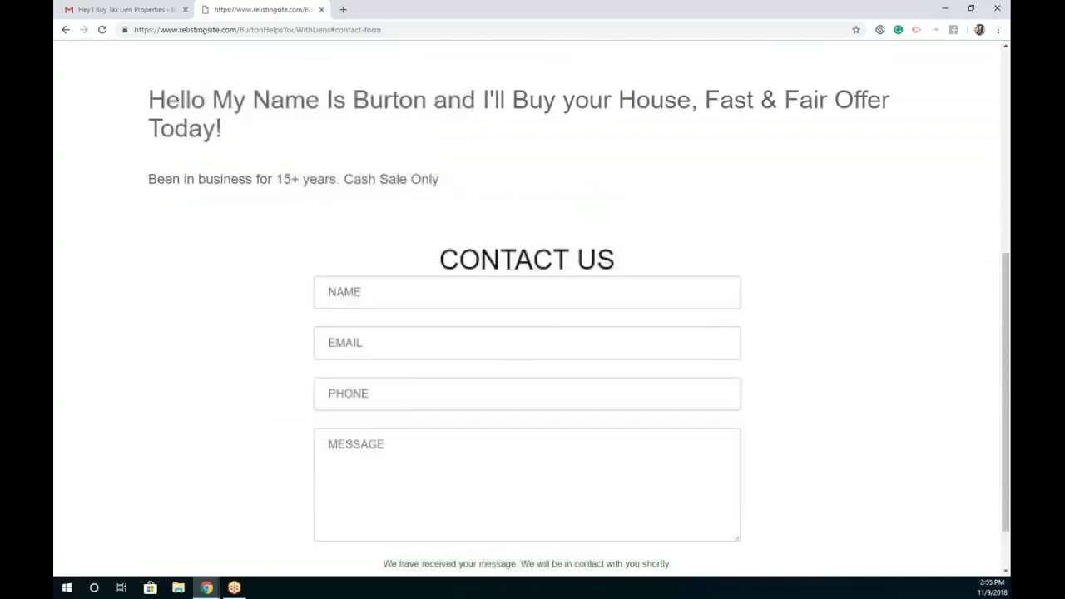
left_click(321, 10)
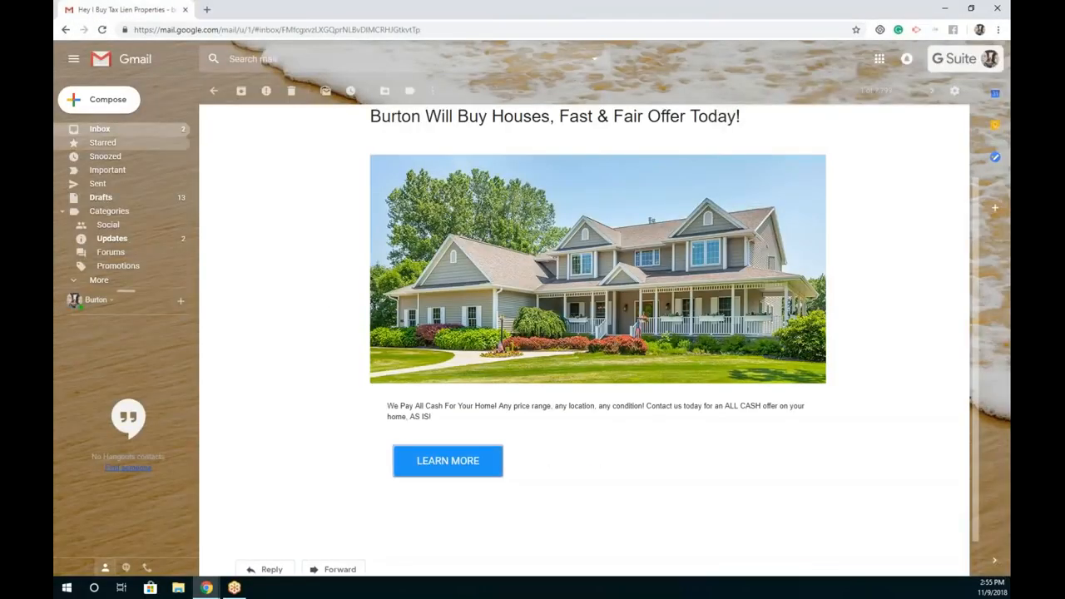
left_click(155, 133)
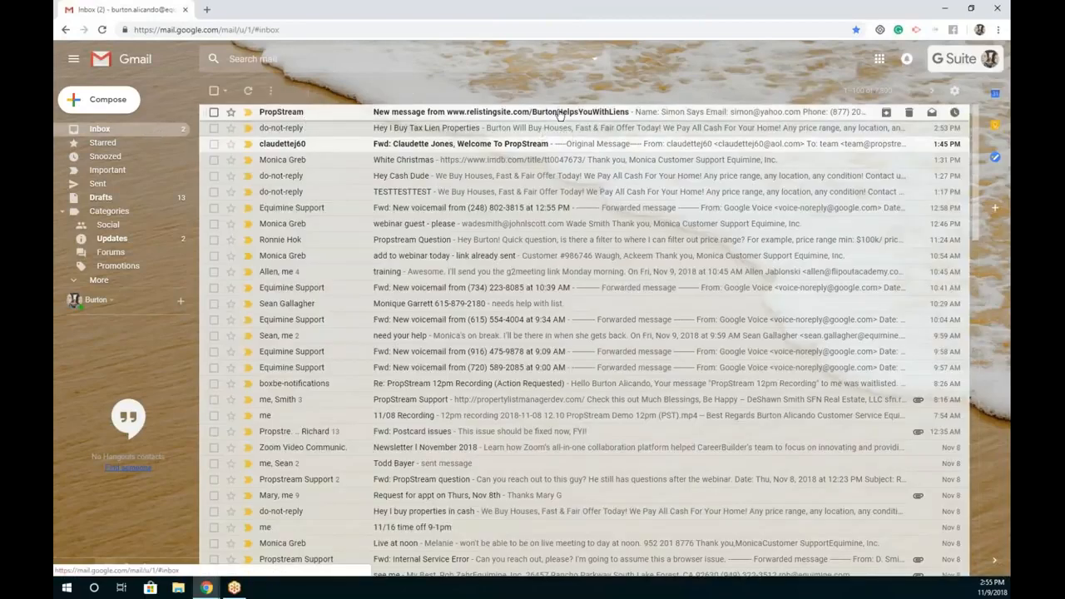
left_click(559, 112)
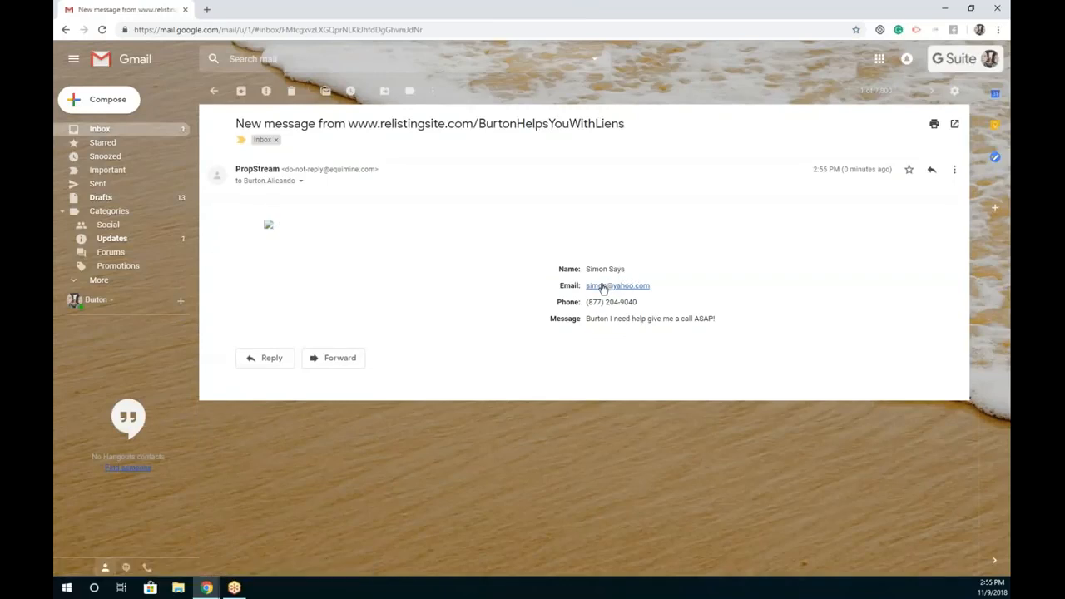
left_click_drag(599, 319, 712, 320)
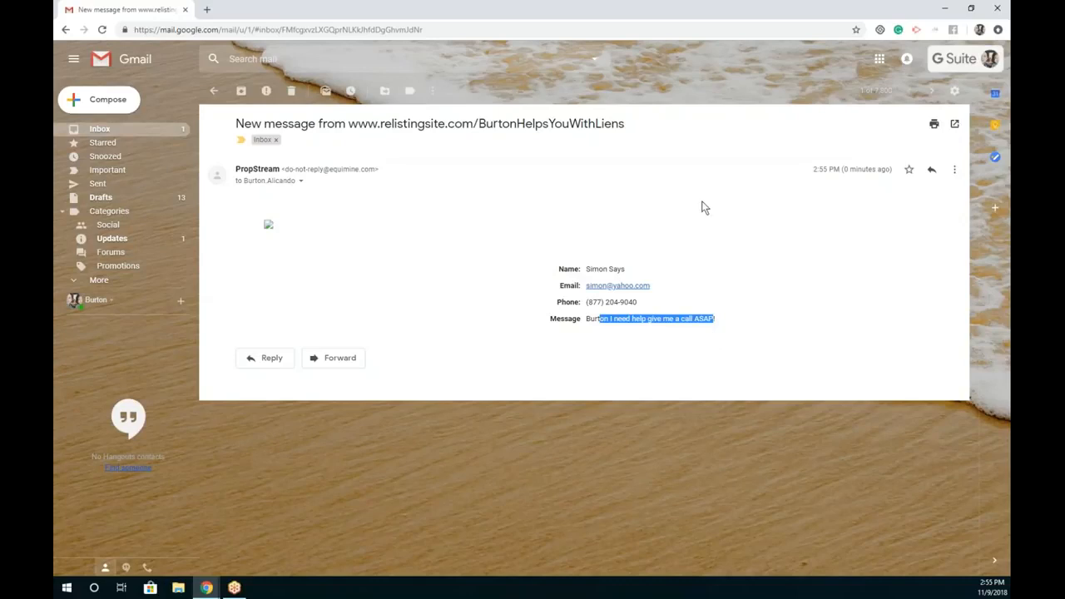
left_click_drag(444, 11, 55, 15)
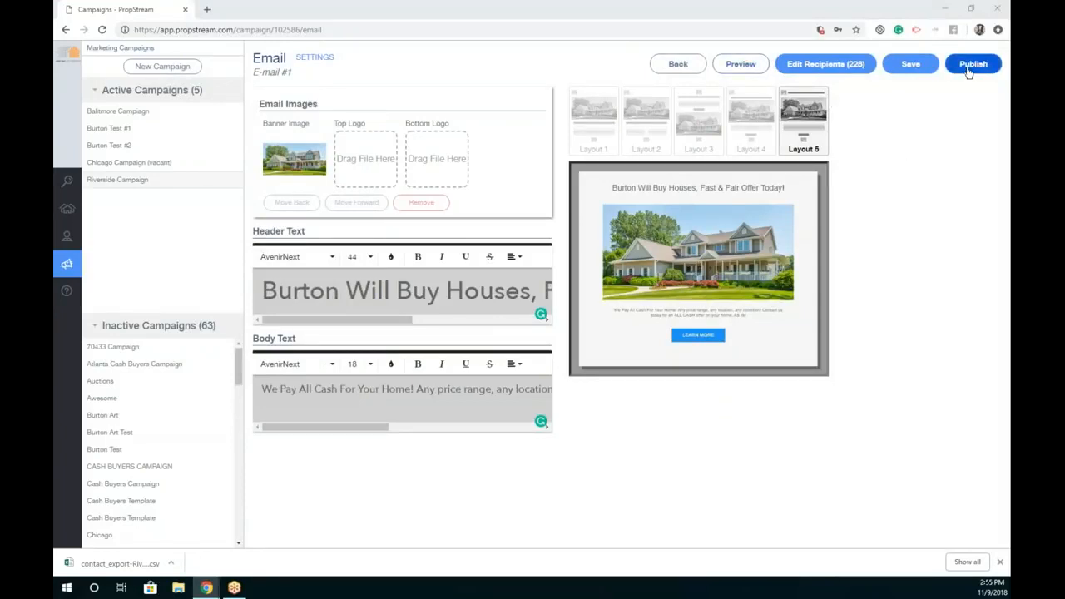
Step: Save E-mail #1, then add a Voicemail activity to the Riverside Campaign
left_click(905, 72)
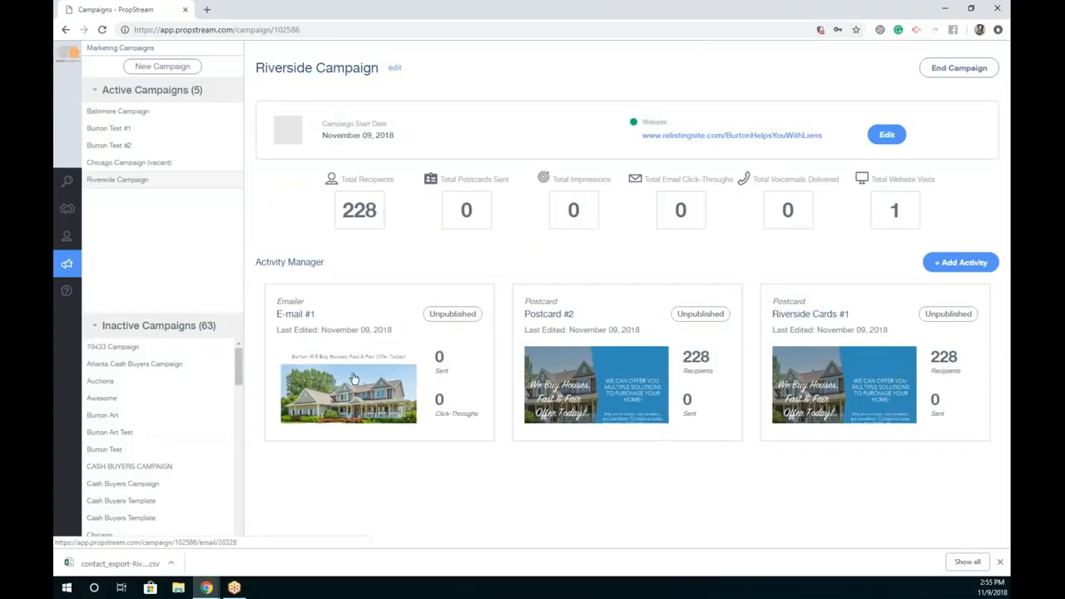
left_click(958, 262)
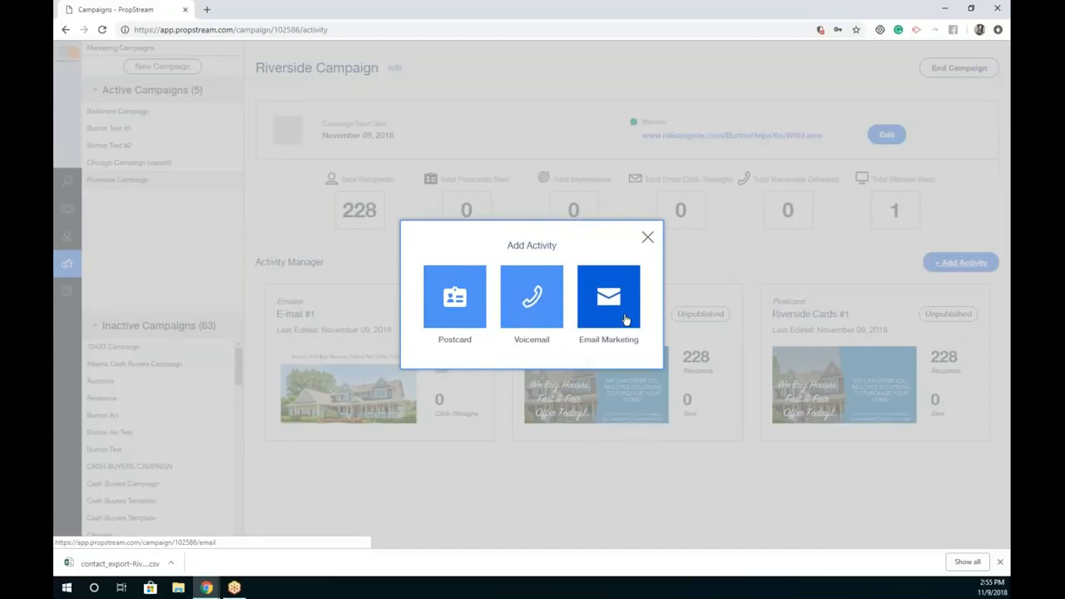
left_click(547, 323)
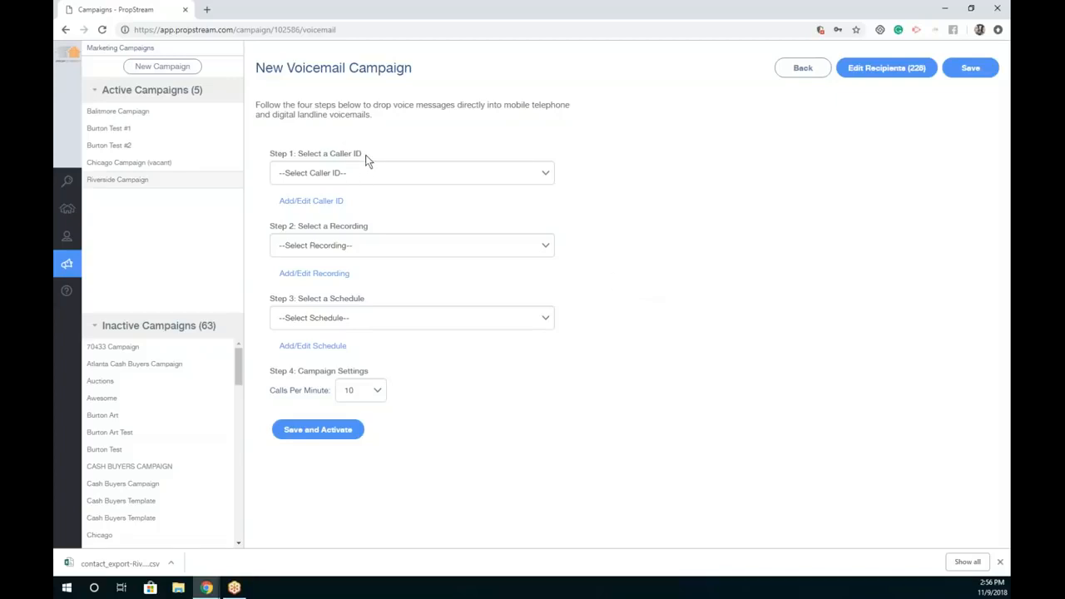
Step: Add a new caller ID phone number and save it
left_click_drag(301, 156, 269, 153)
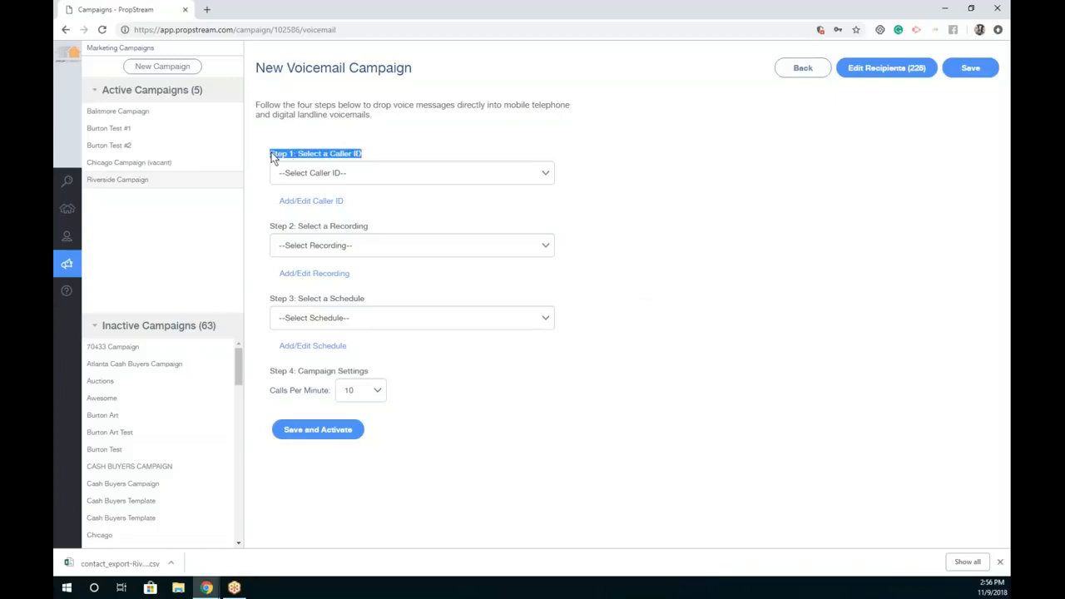
left_click(296, 202)
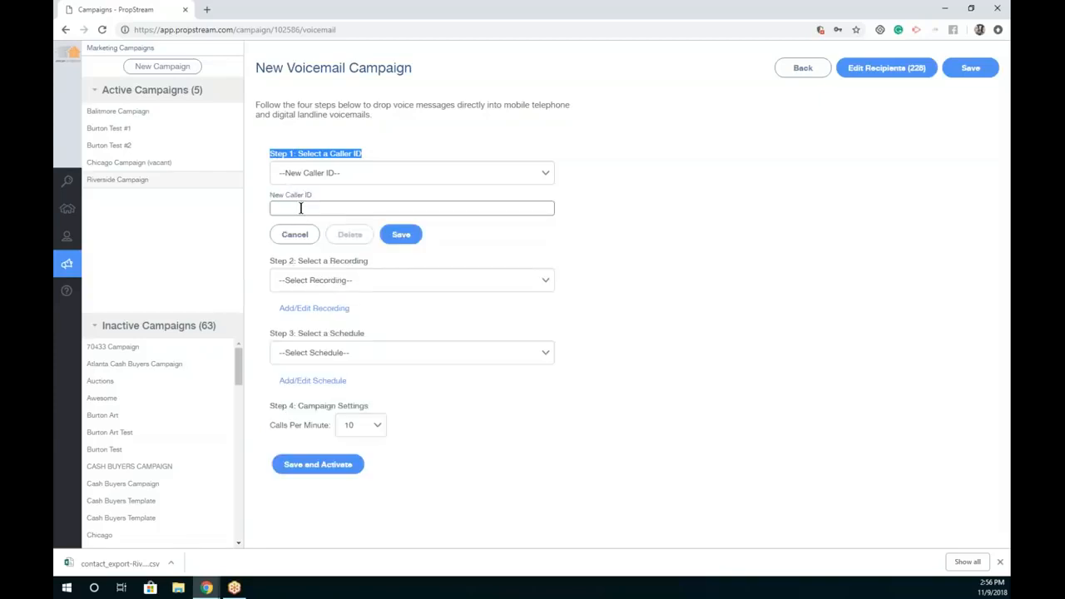
left_click(300, 208)
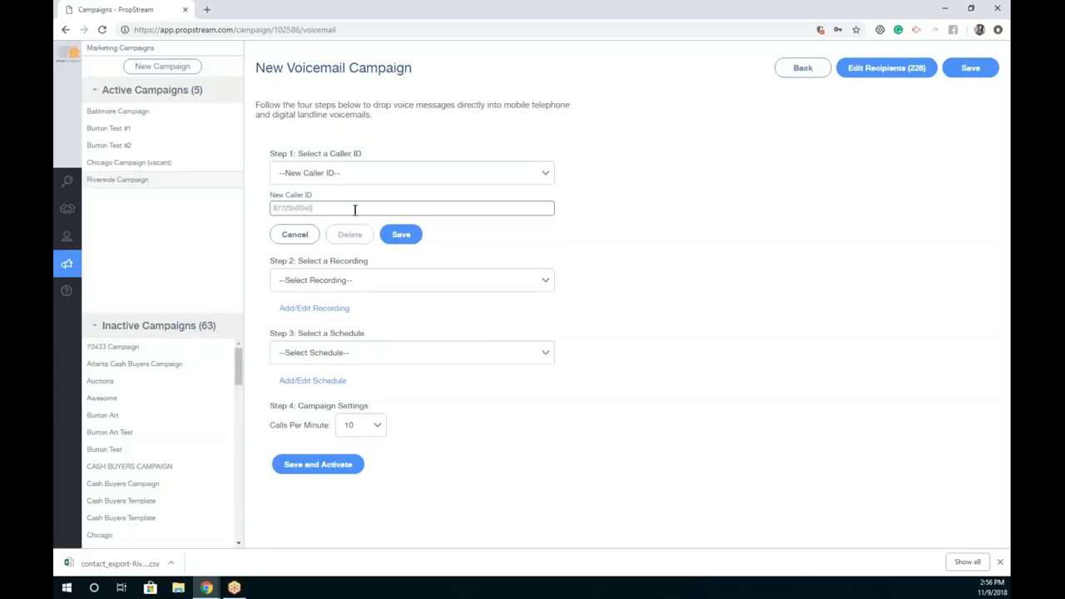
left_click(396, 235)
Step: Select the new number as the voicemail campaign's caller ID and open the recording form
left_click(372, 172)
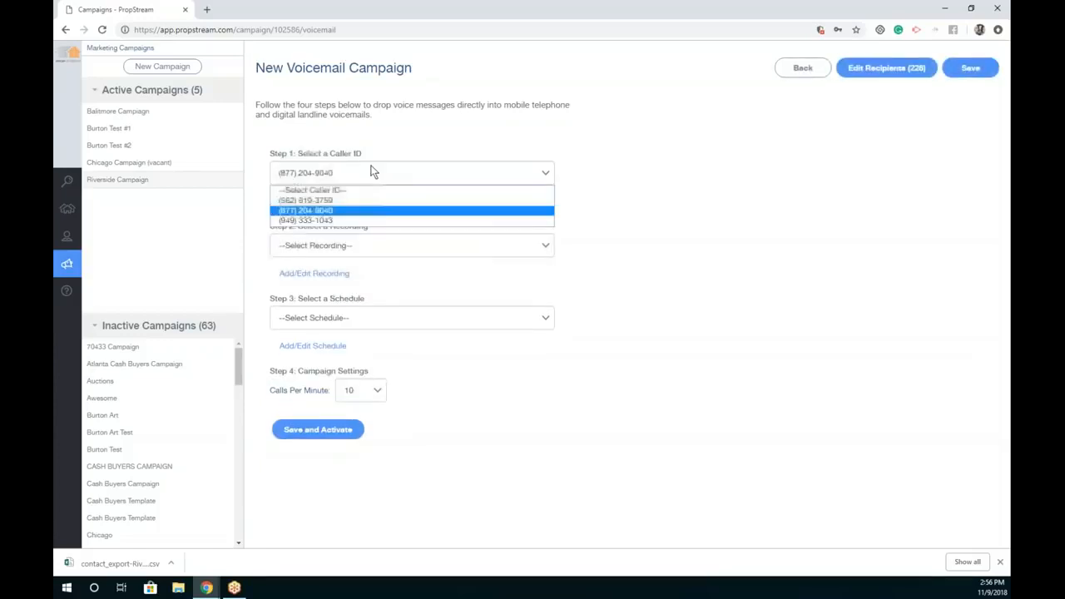
left_click(359, 213)
left_click(359, 179)
left_click(645, 217)
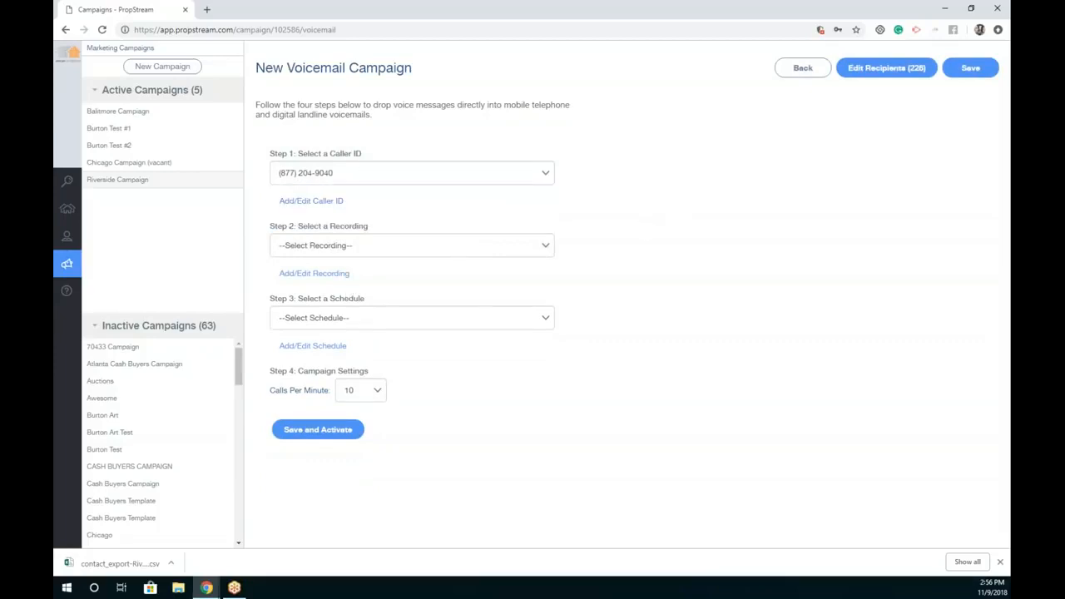
left_click(304, 272)
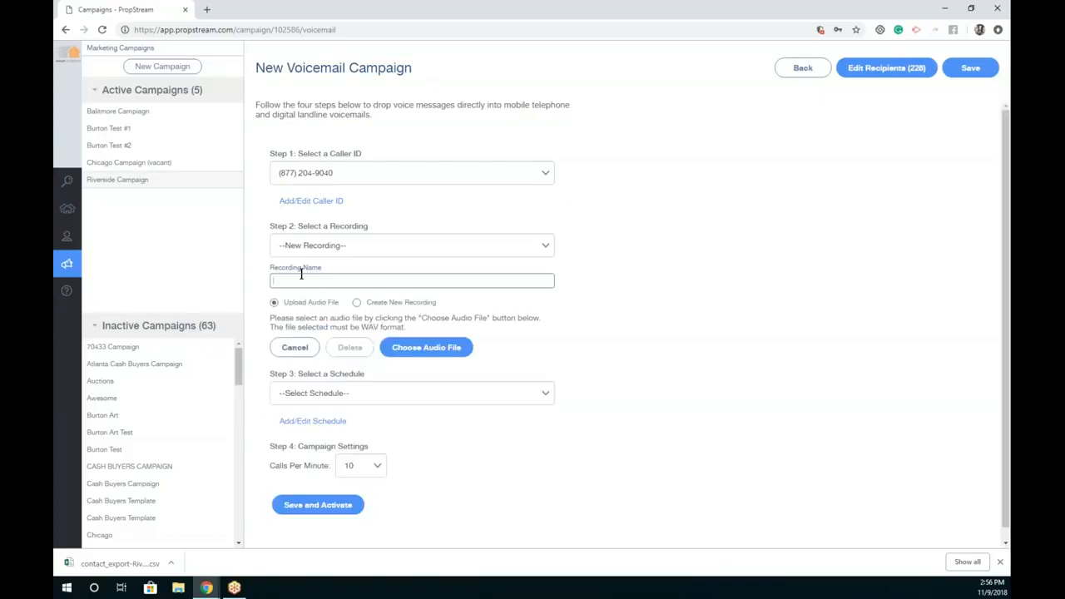
Step: Draft a new phone recording named 'Lien recording'
left_click(301, 276)
type("Lien recording")
left_click_drag(360, 327, 394, 323)
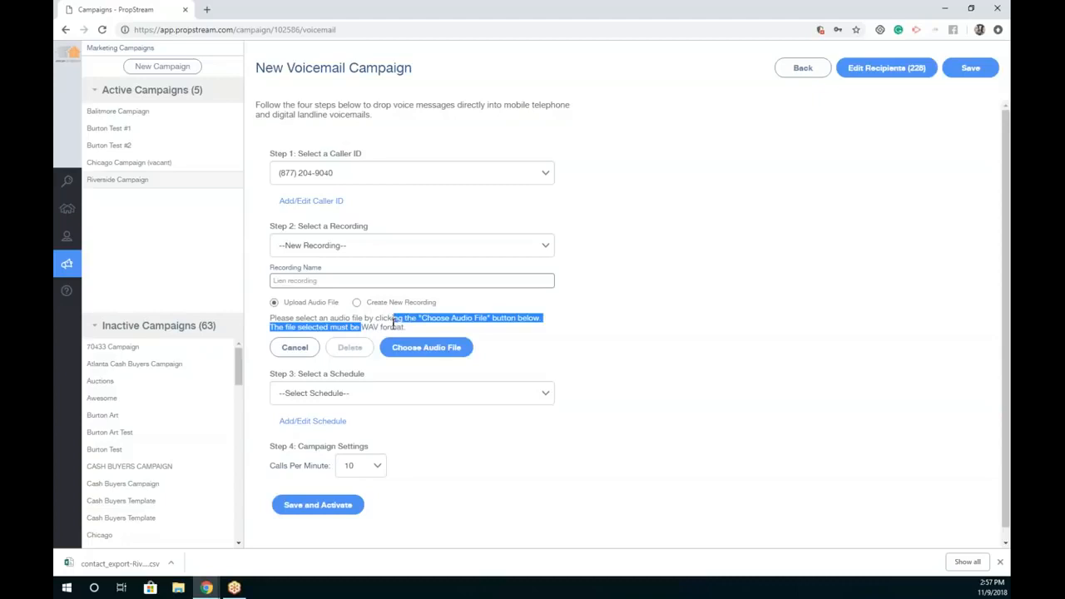
left_click(376, 317)
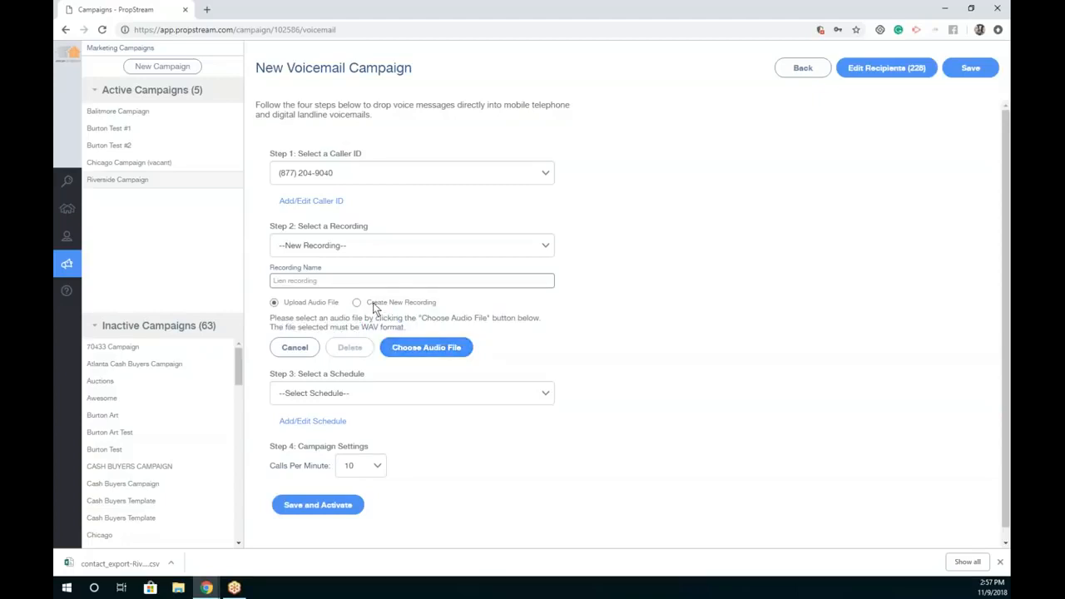
left_click(374, 304)
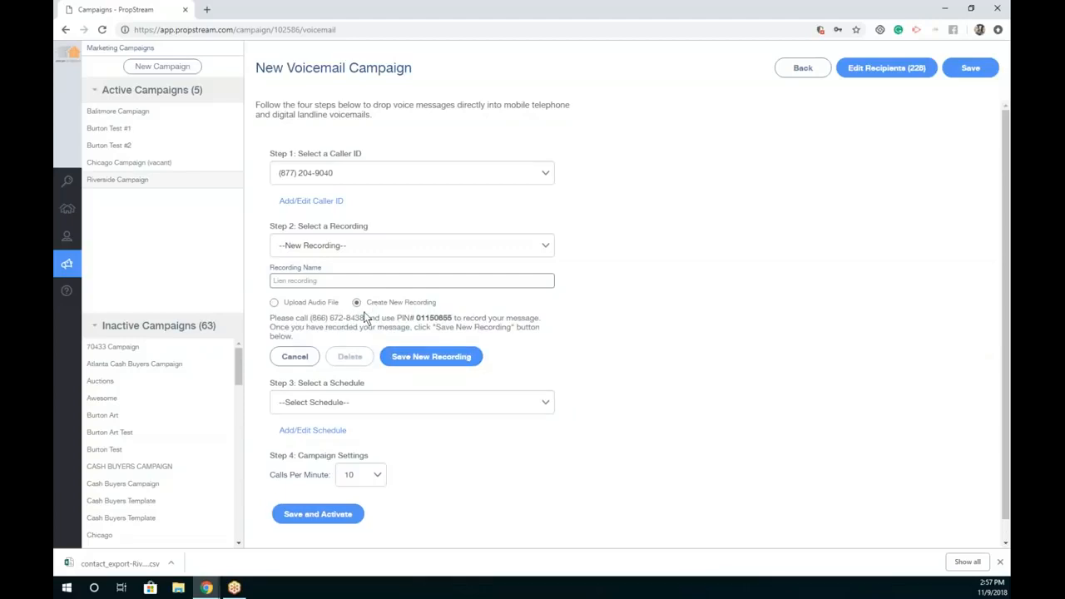
left_click_drag(307, 318, 363, 319)
left_click(426, 356)
Step: Cancel the new recording and choose an existing saved recording instead
key("Escape")
left_click(301, 356)
left_click(371, 245)
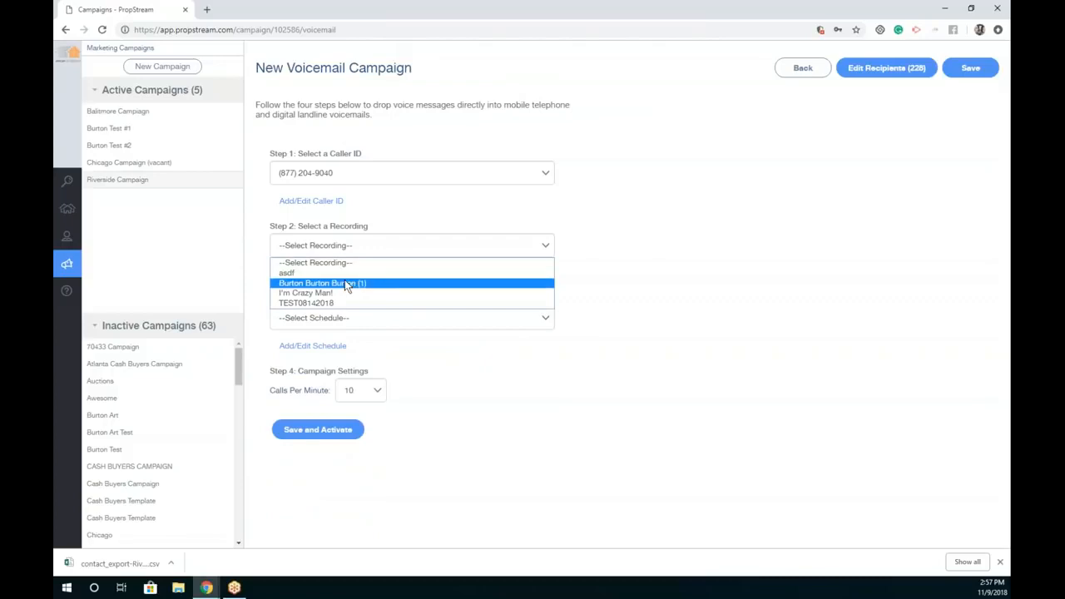
left_click(375, 282)
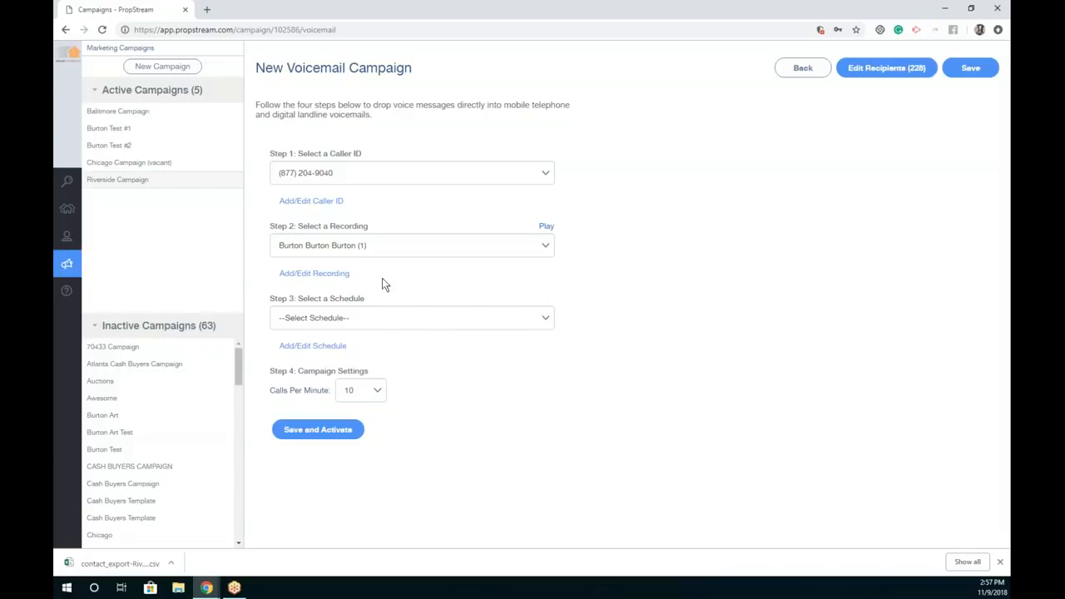
Step: Start a new call schedule named 'Friday Call'
left_click(315, 349)
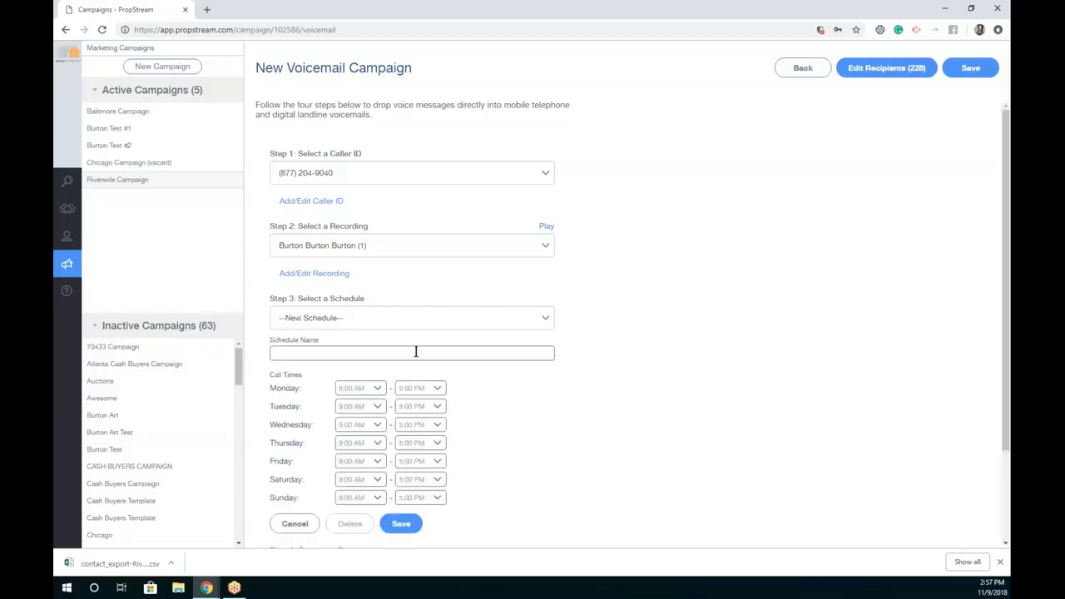
type("Friday Call")
scroll(548, 428, "down", 2)
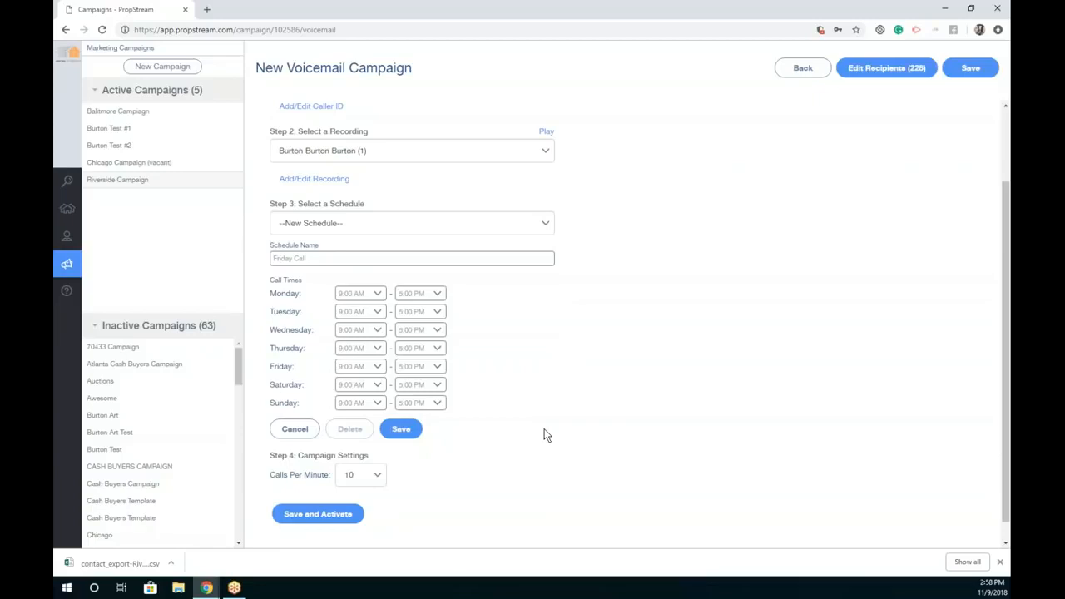
Step: Set Friday calls to end at 9:00 PM and Saturday to start at 12:00 PM, then discard the draft
left_click(372, 370)
left_click(383, 372)
left_click(431, 370)
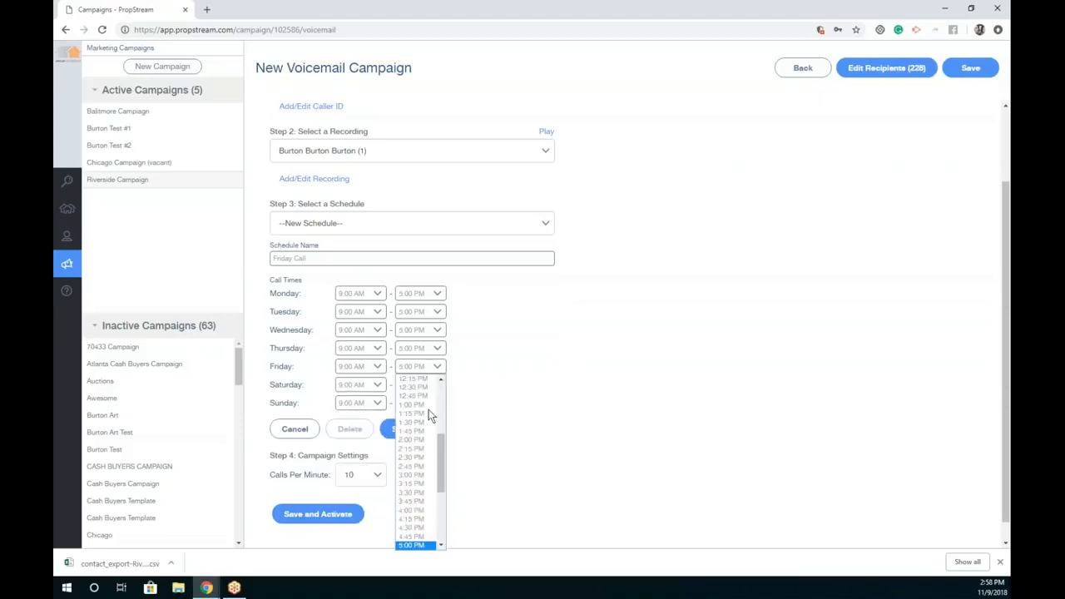
scroll(421, 477, "down", 2)
scroll(420, 474, "down", 2)
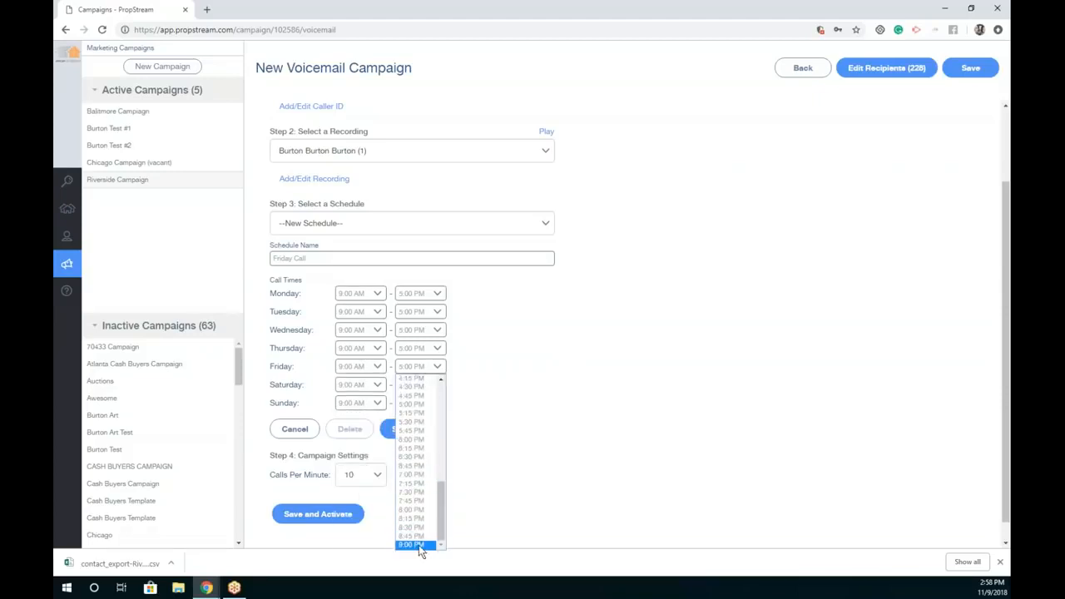
left_click(418, 542)
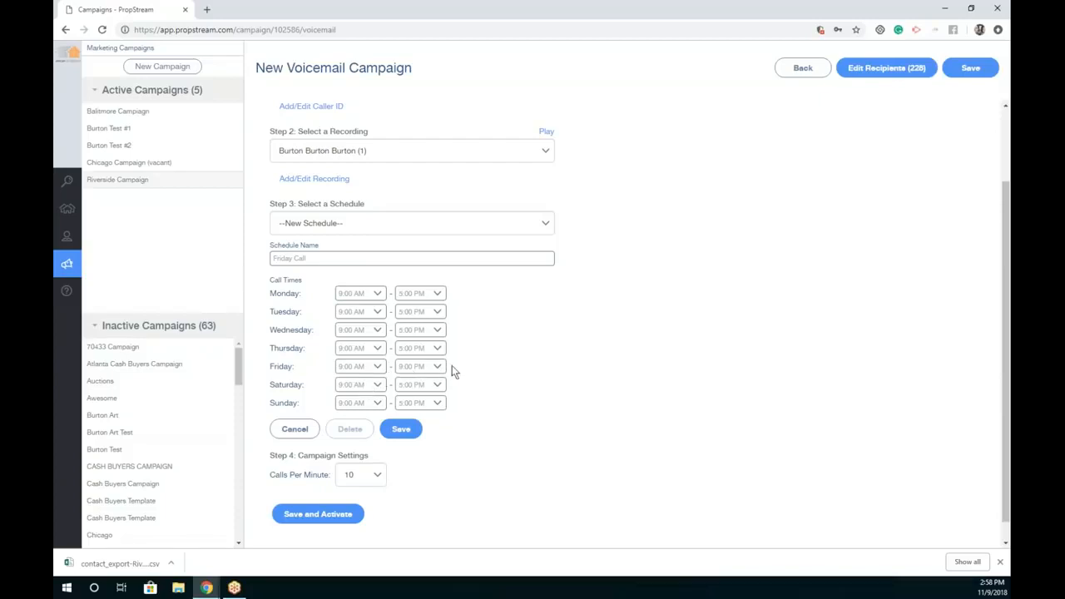
left_click(348, 387)
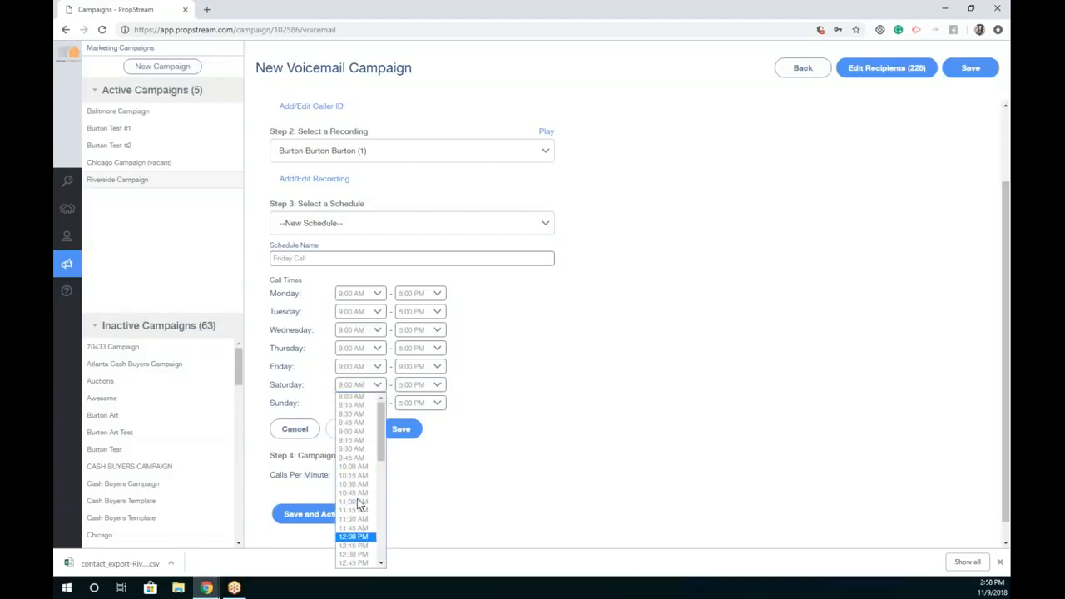
left_click(355, 537)
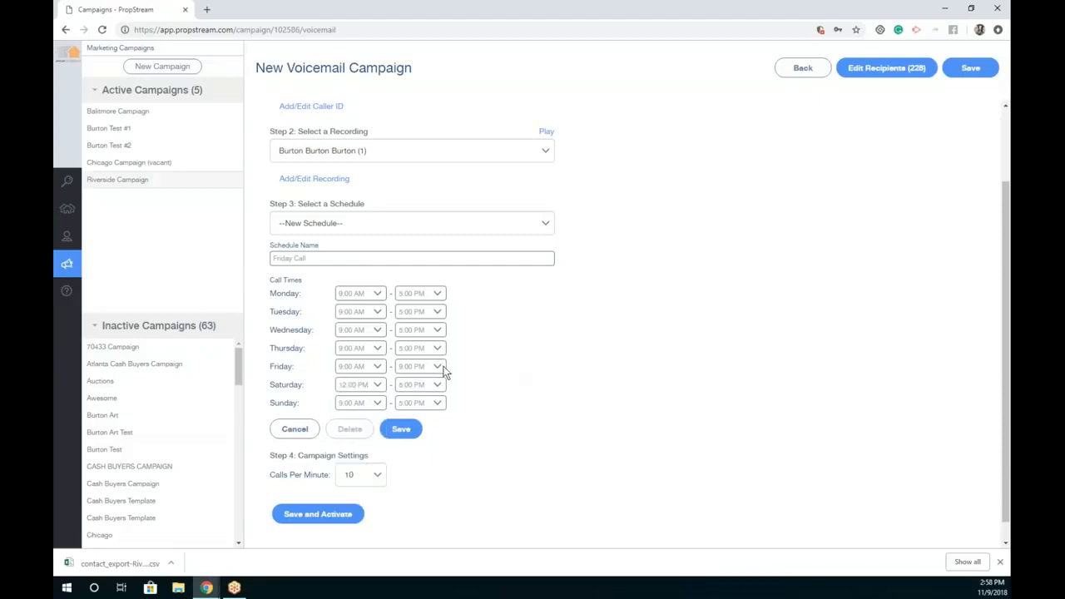
left_click(377, 404)
left_click(514, 381)
left_click(294, 429)
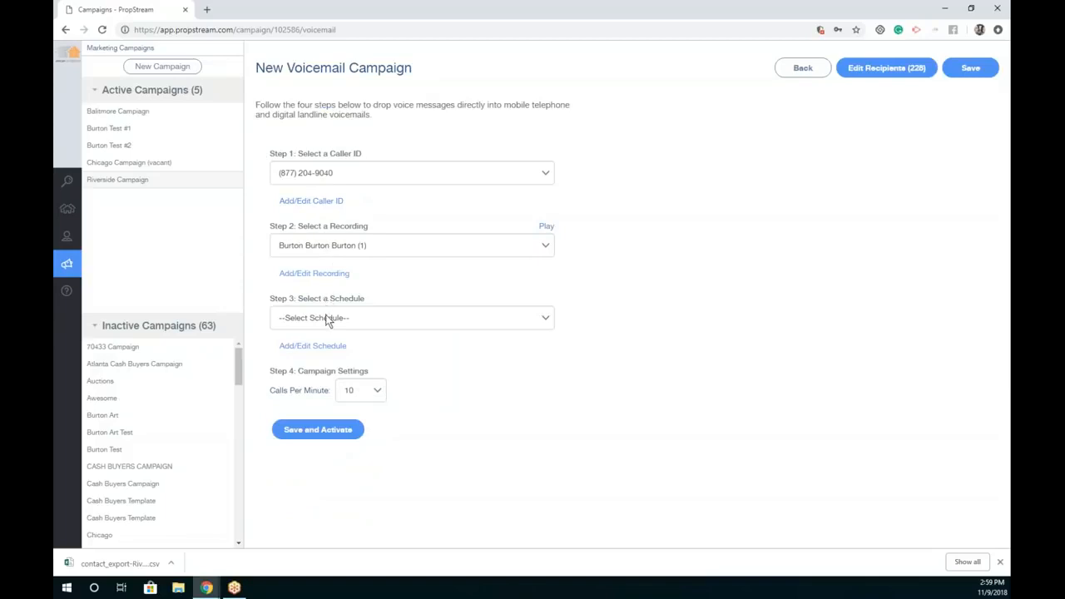
Step: Choose the Call Drops schedule and set 30 calls per minute
left_click(329, 319)
left_click(771, 343)
left_click(349, 400)
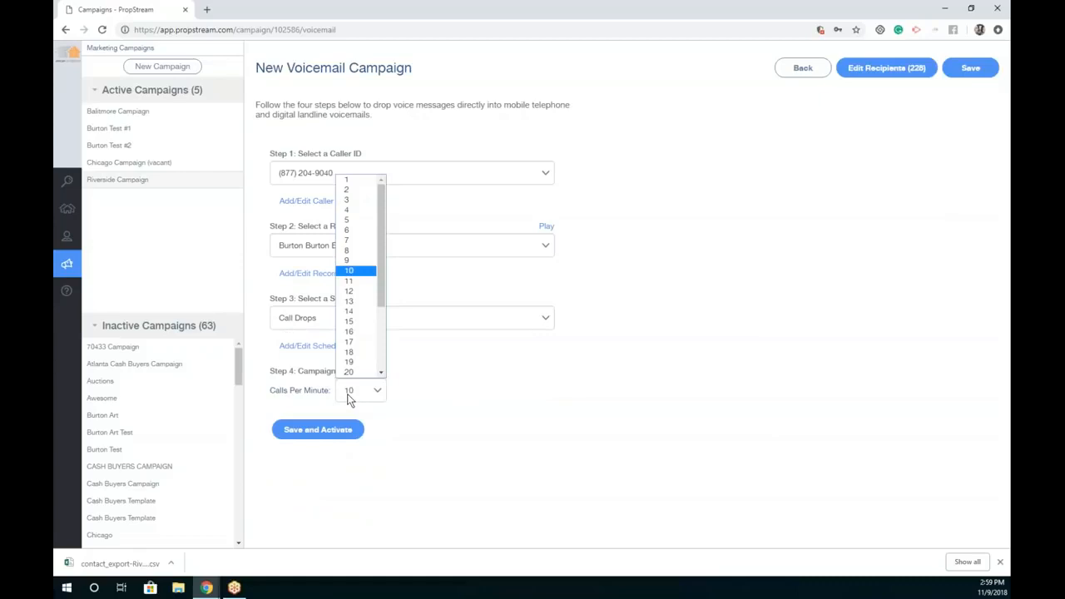
left_click_drag(378, 272, 369, 367)
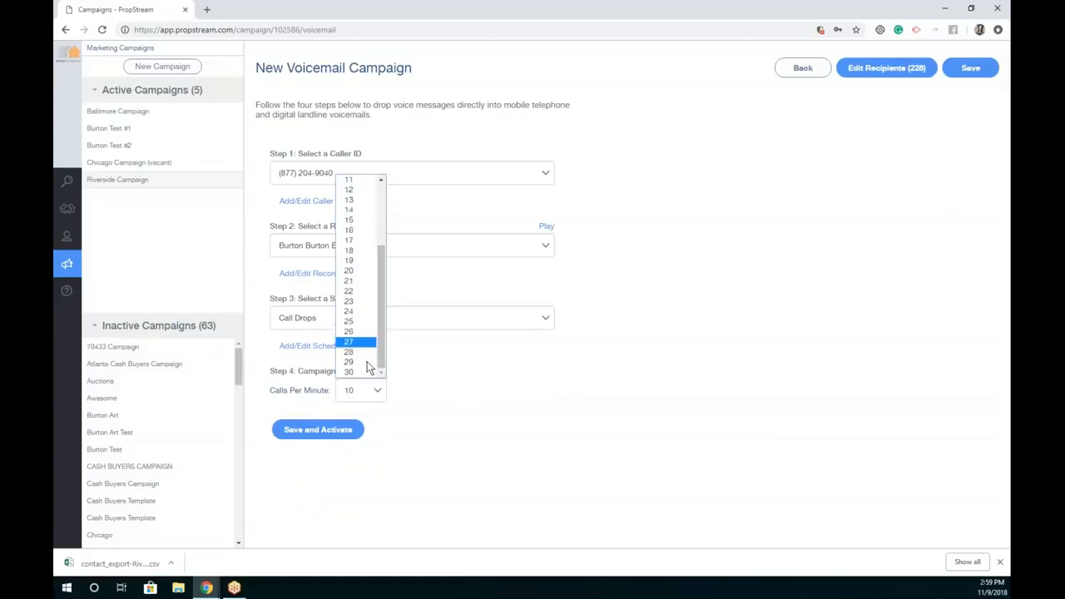
left_click(366, 372)
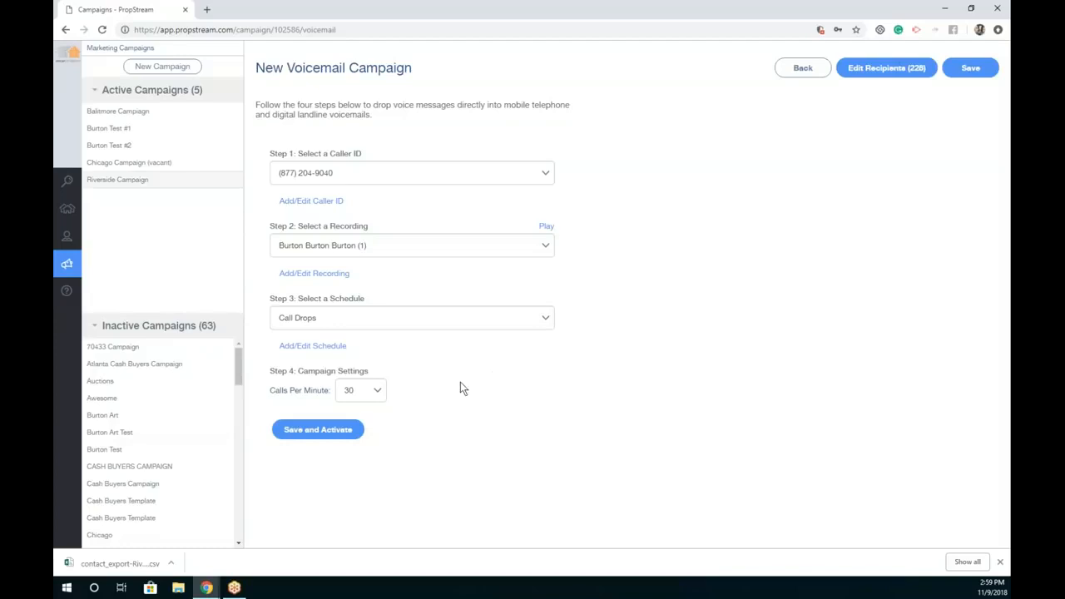
Step: Try 1 call per minute, then set it back to 30 calls per minute
left_click(377, 391)
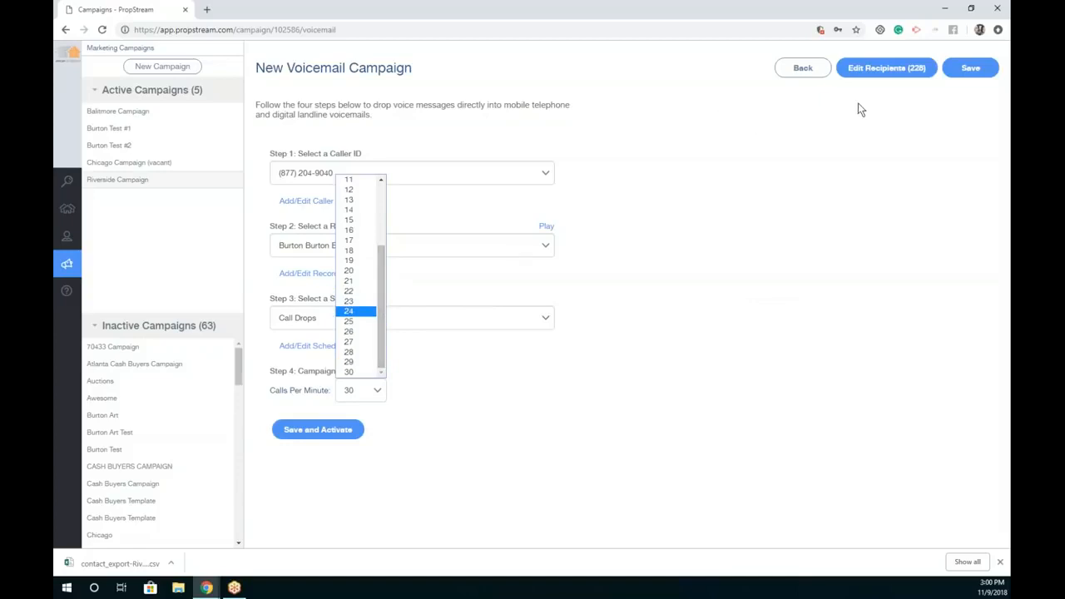
left_click_drag(380, 266, 378, 187)
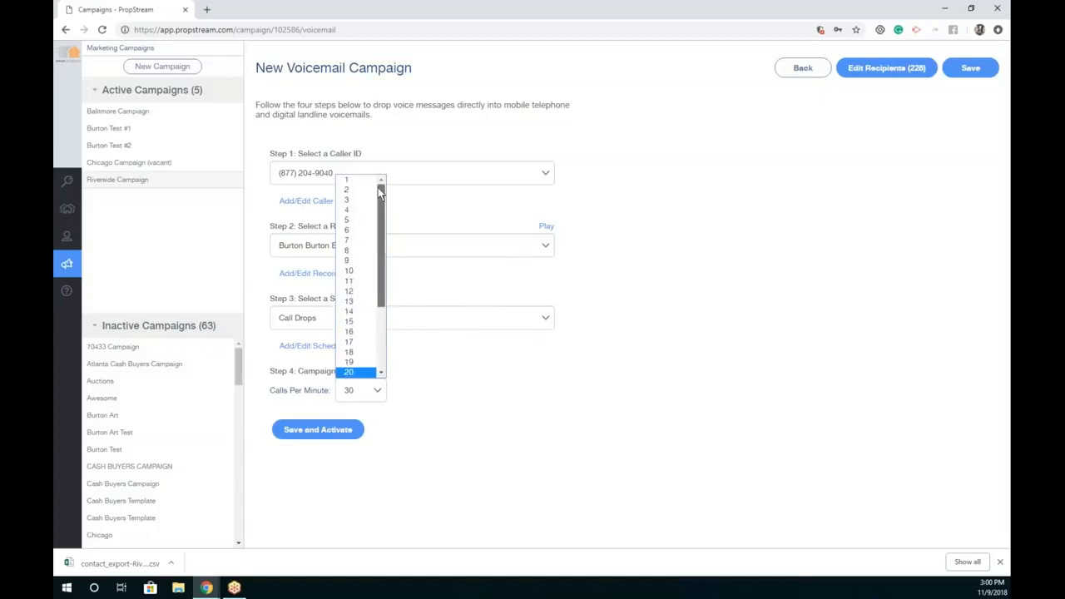
key("Return")
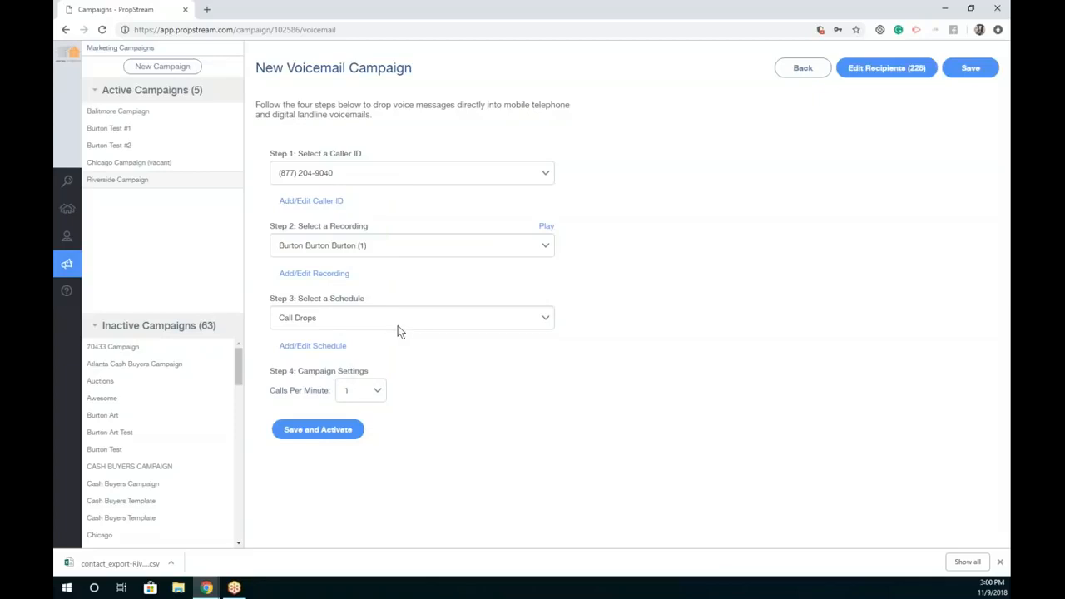
left_click(378, 391)
scroll(366, 333, "down", 4)
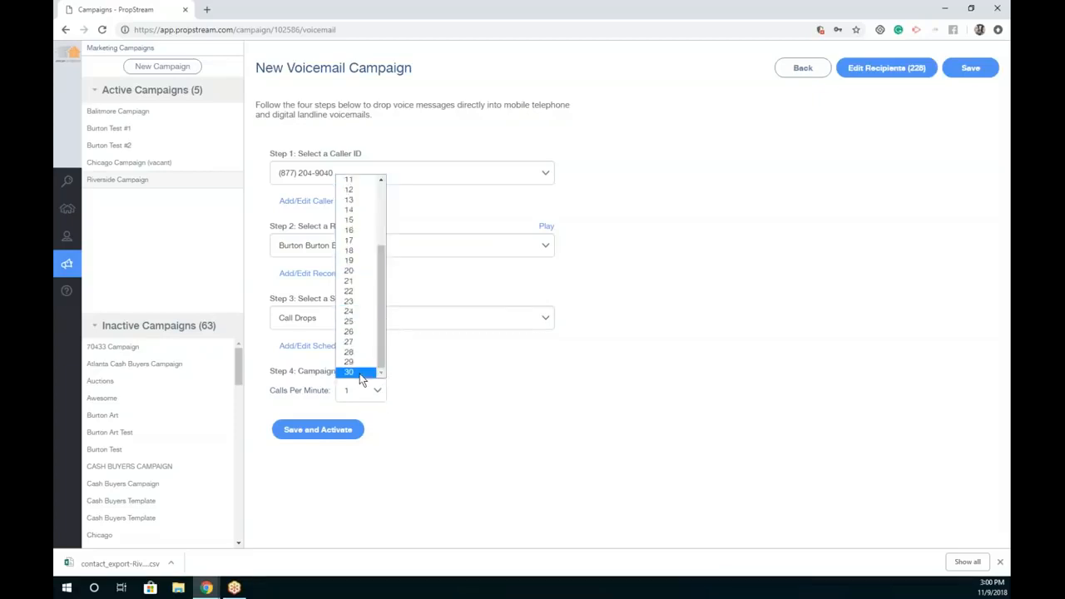
left_click(361, 374)
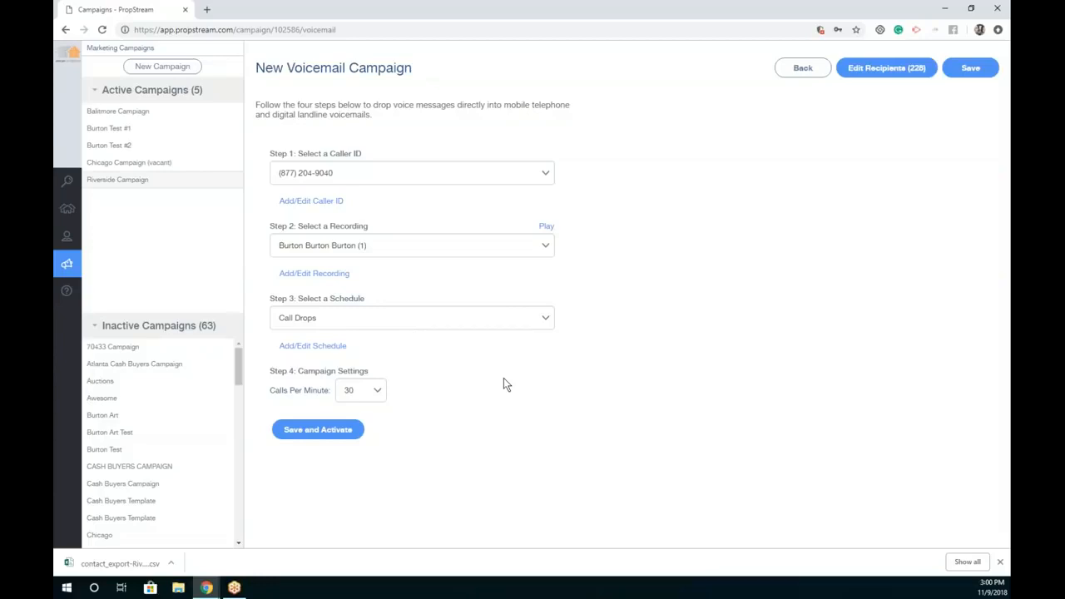
left_click(380, 390)
left_click(364, 380)
Step: Leave the New Voicemail Campaign page for the Riverside Campaign overview
left_click(802, 67)
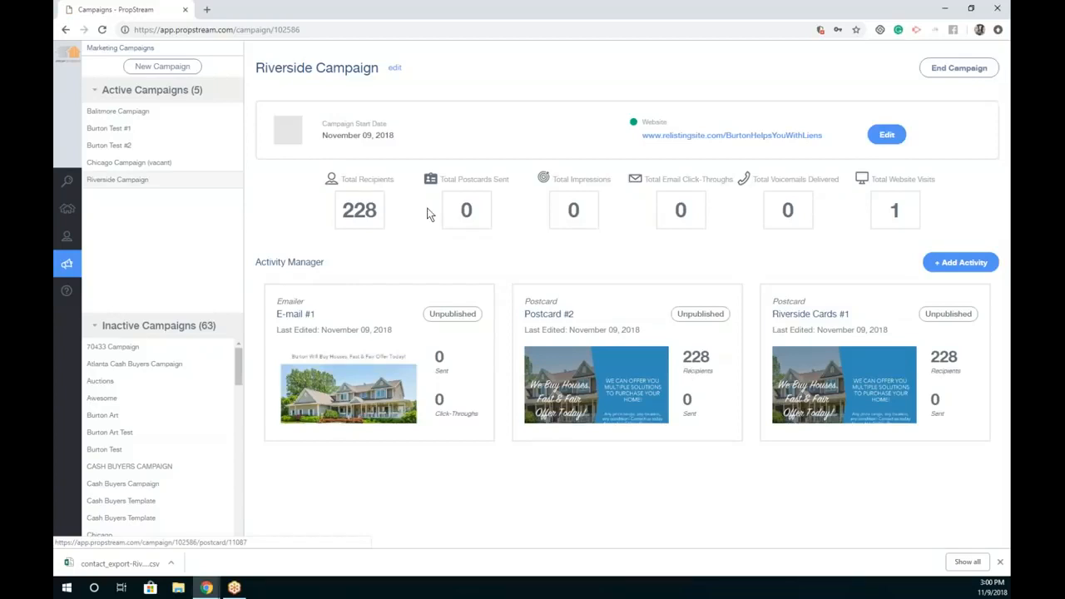
Step: Rerun the recent 'Riverside County, CA' property search
left_click(72, 188)
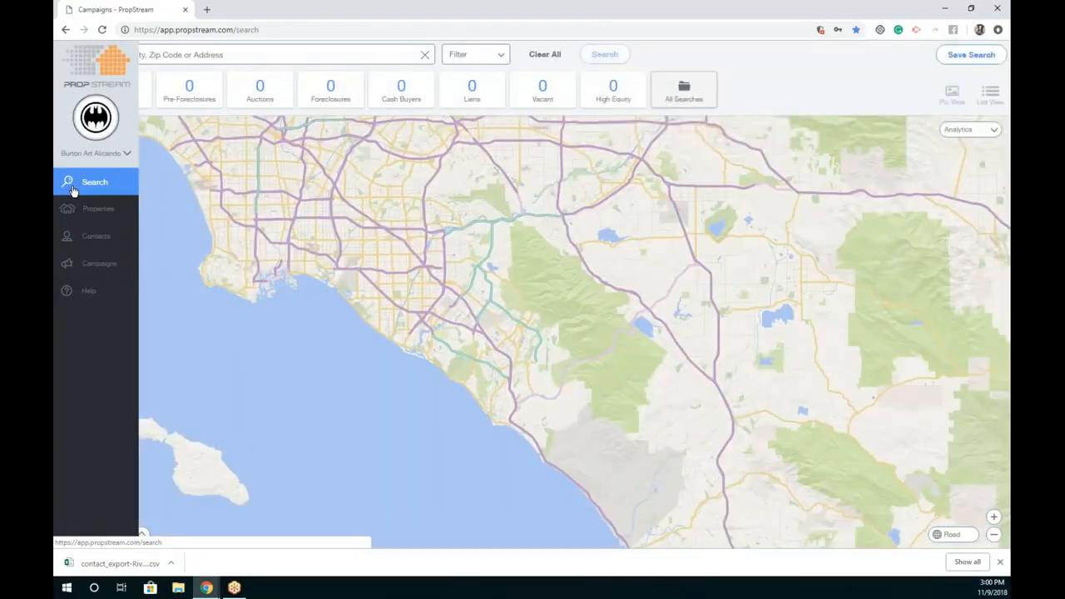
left_click(231, 53)
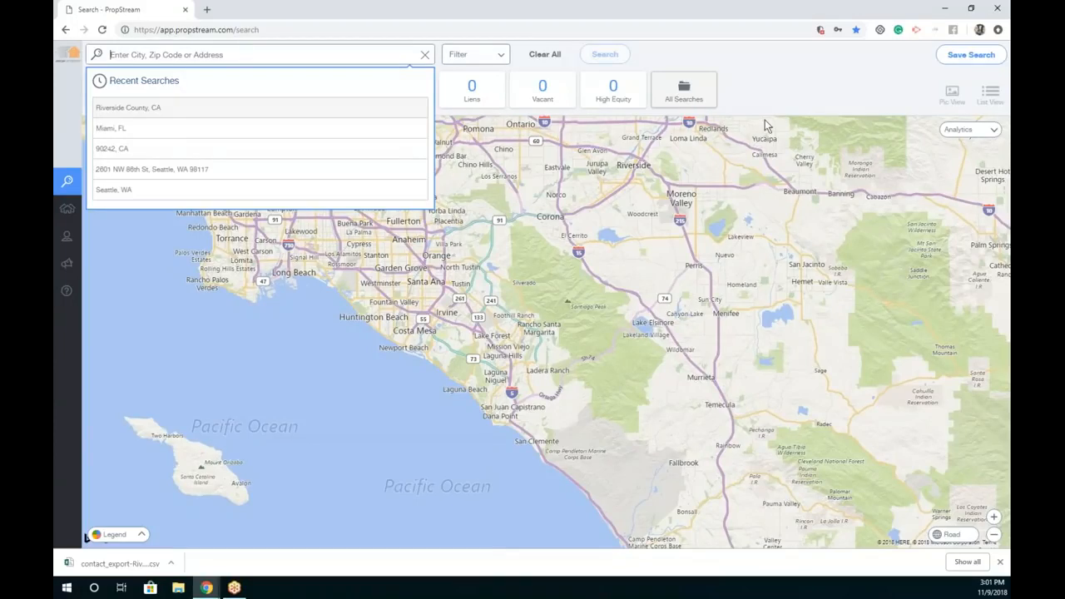
left_click(764, 125)
left_click(239, 55)
left_click(229, 108)
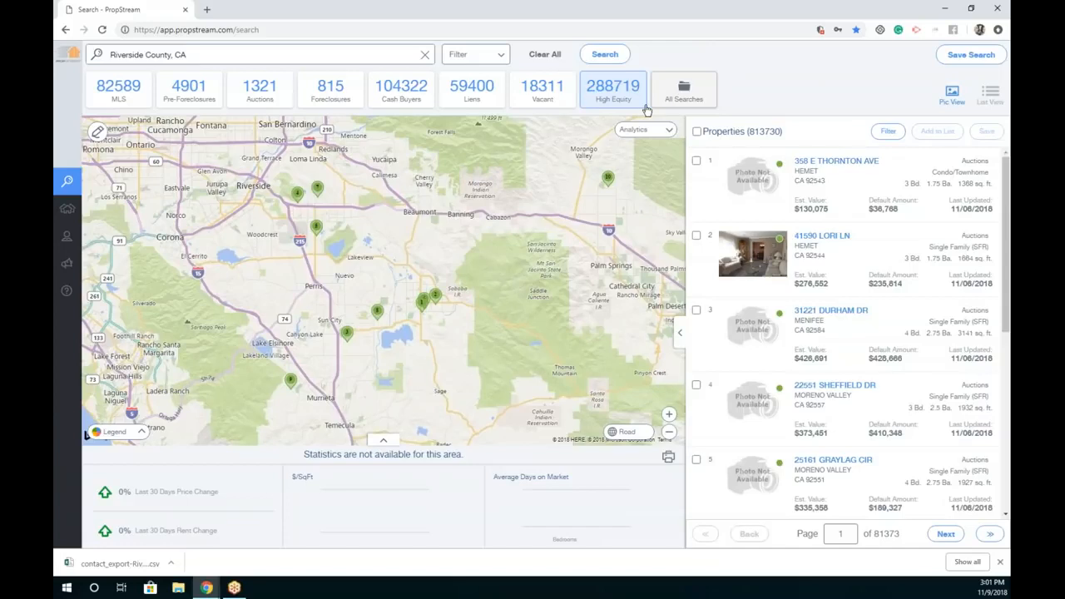
Step: Apply the search filter and open the New Saved Search dialog
left_click(475, 54)
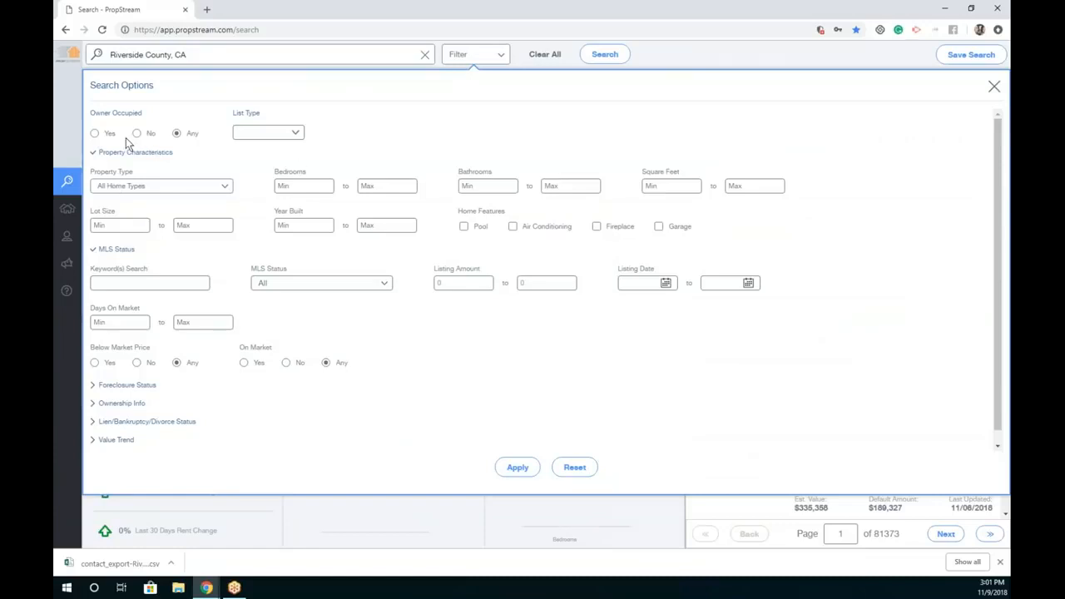
left_click(518, 468)
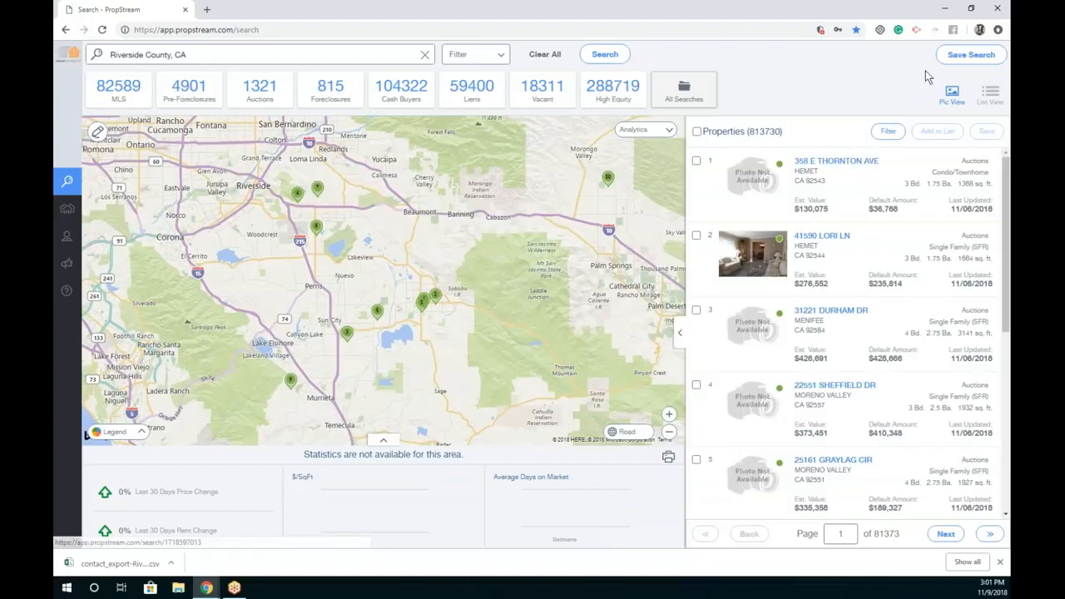
left_click(961, 54)
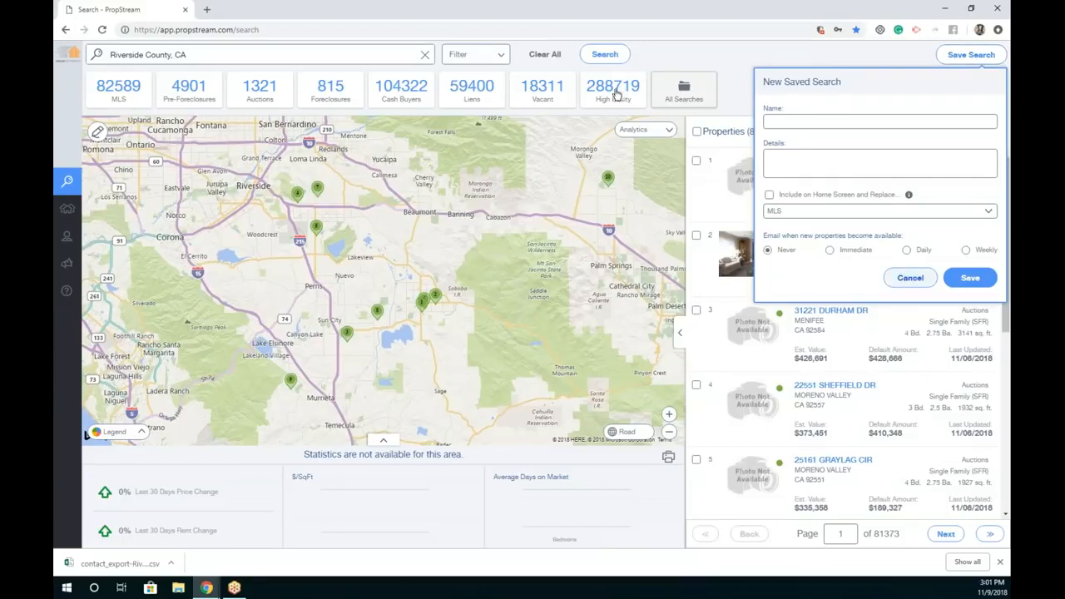
Step: Load the Riverside Liens saved search, preview one property, and select all 425 results
left_click(682, 92)
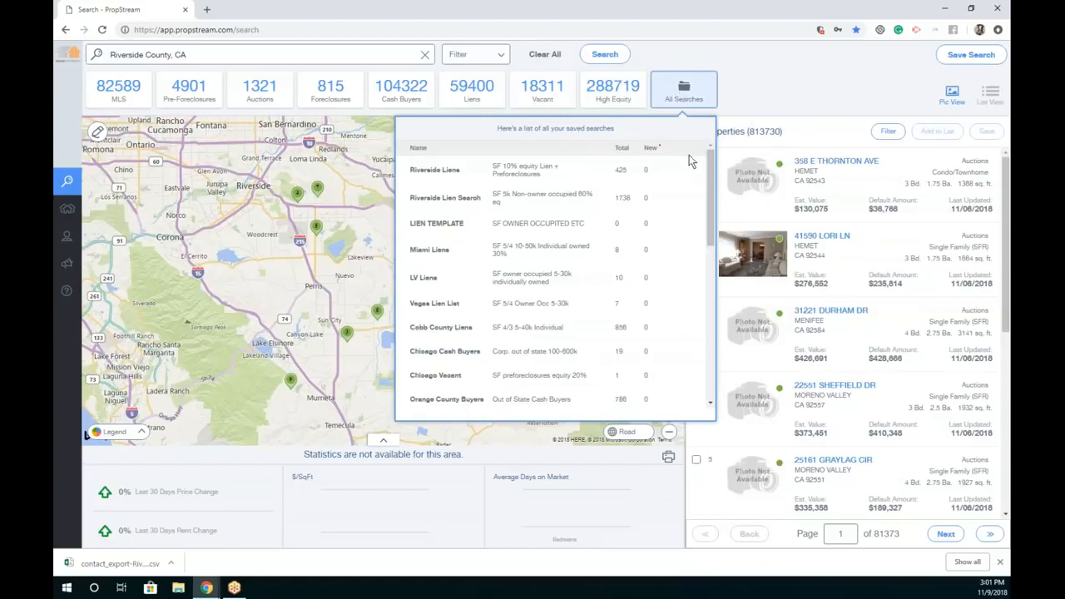
left_click(580, 173)
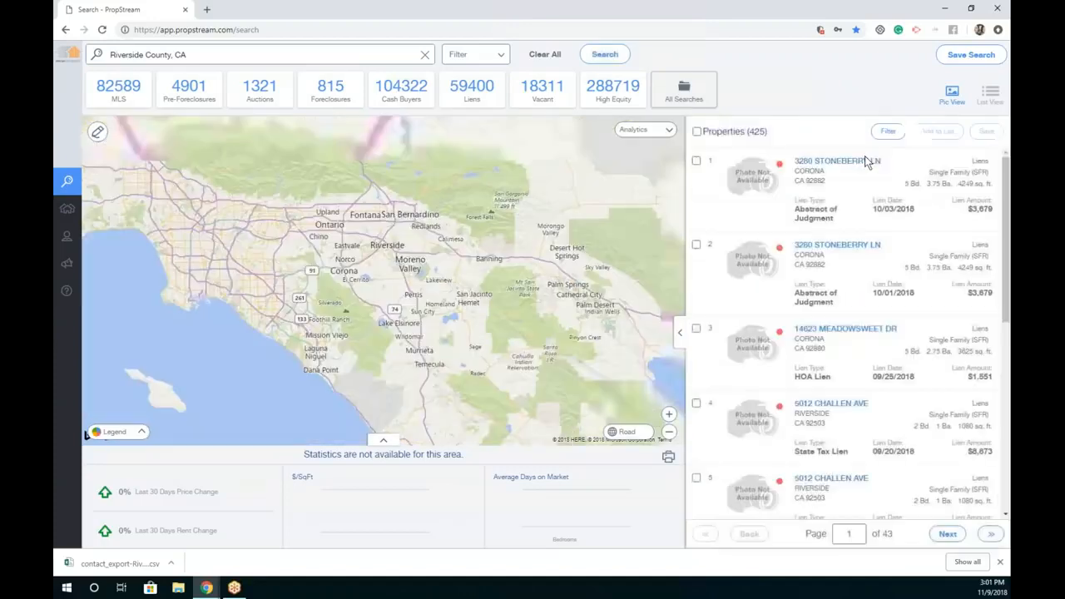
left_click(843, 164)
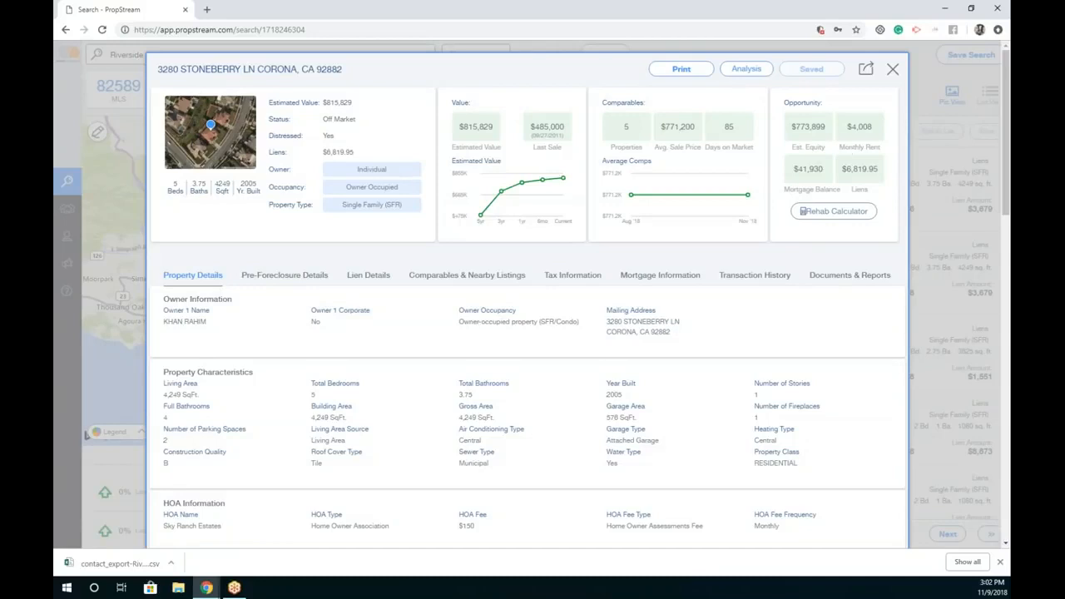
left_click(892, 70)
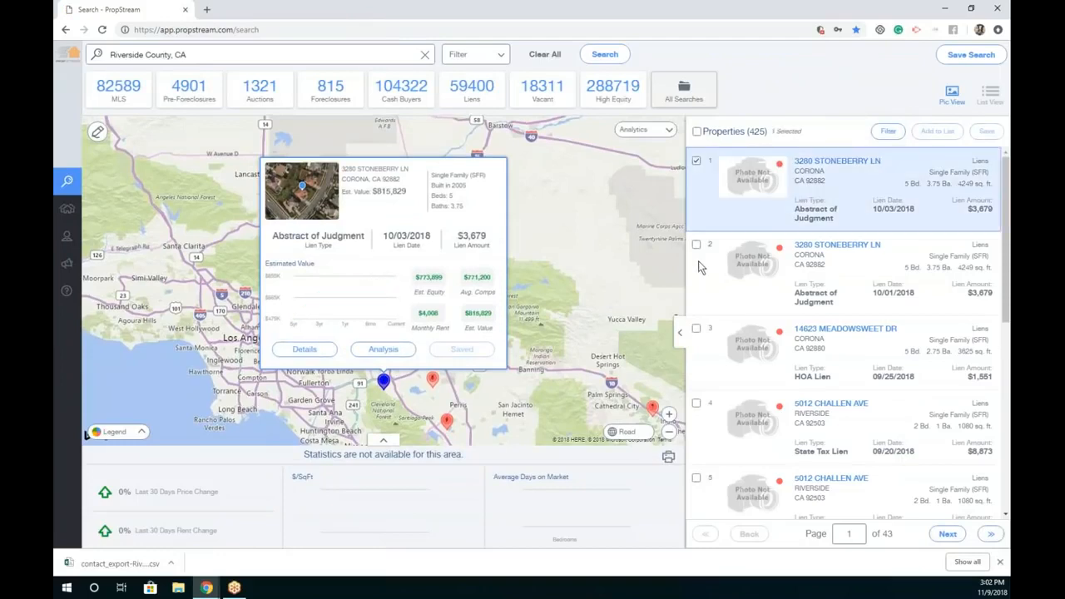
left_click(696, 132)
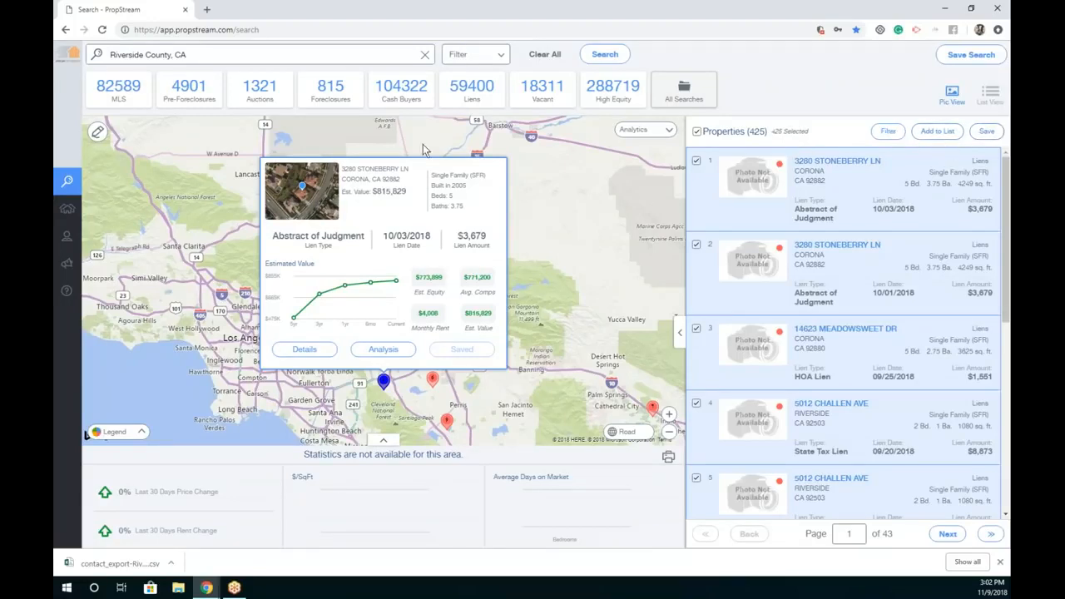
mouse_move(71, 198)
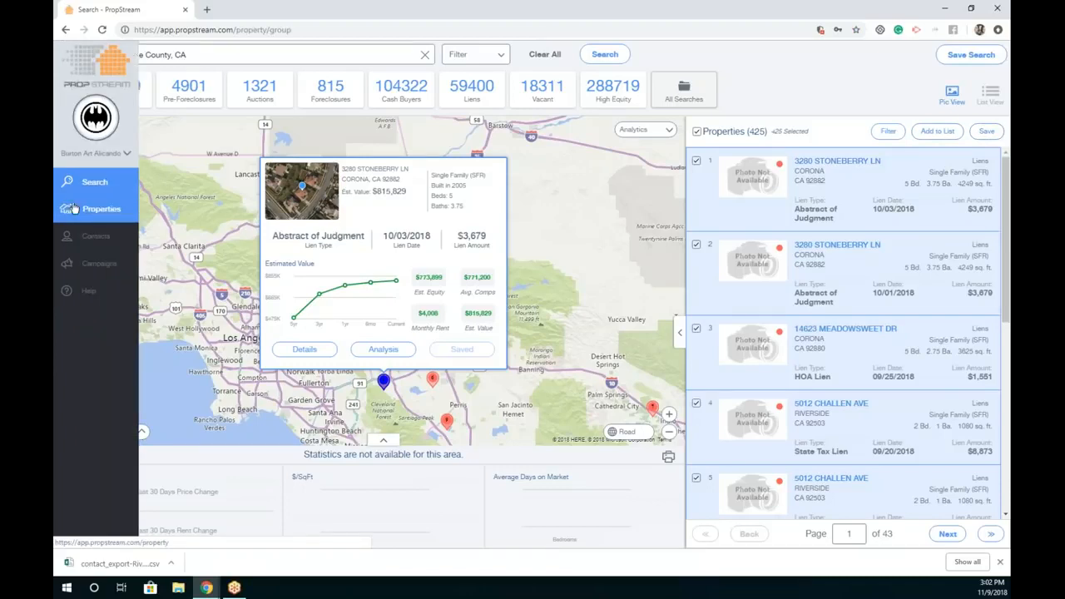
Step: From Contacts, open the 'Riverside Lien List with contact info (228)' append job
left_click(73, 208)
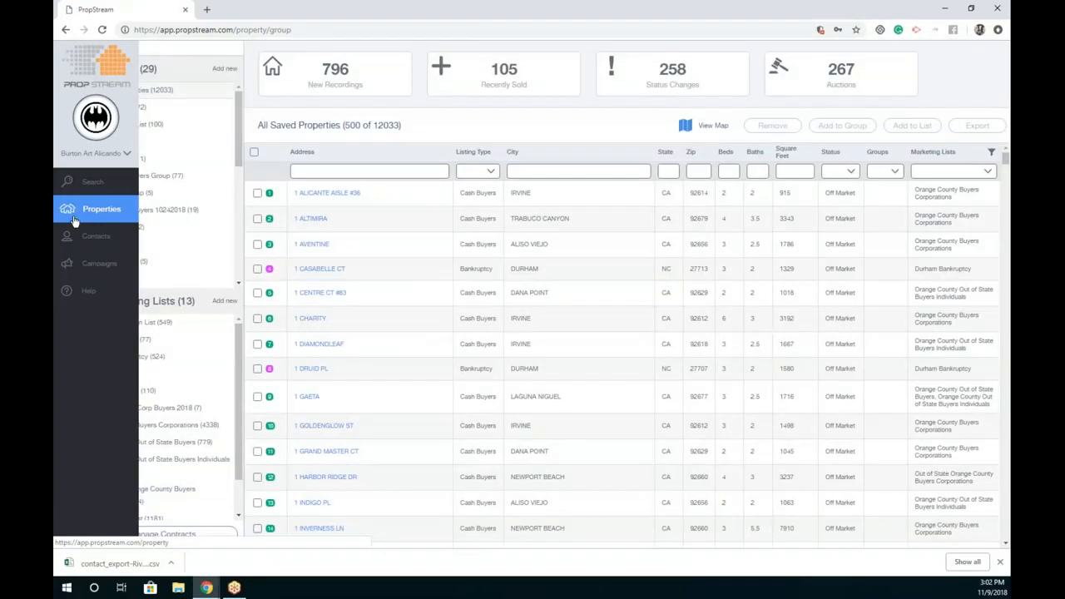
left_click(84, 241)
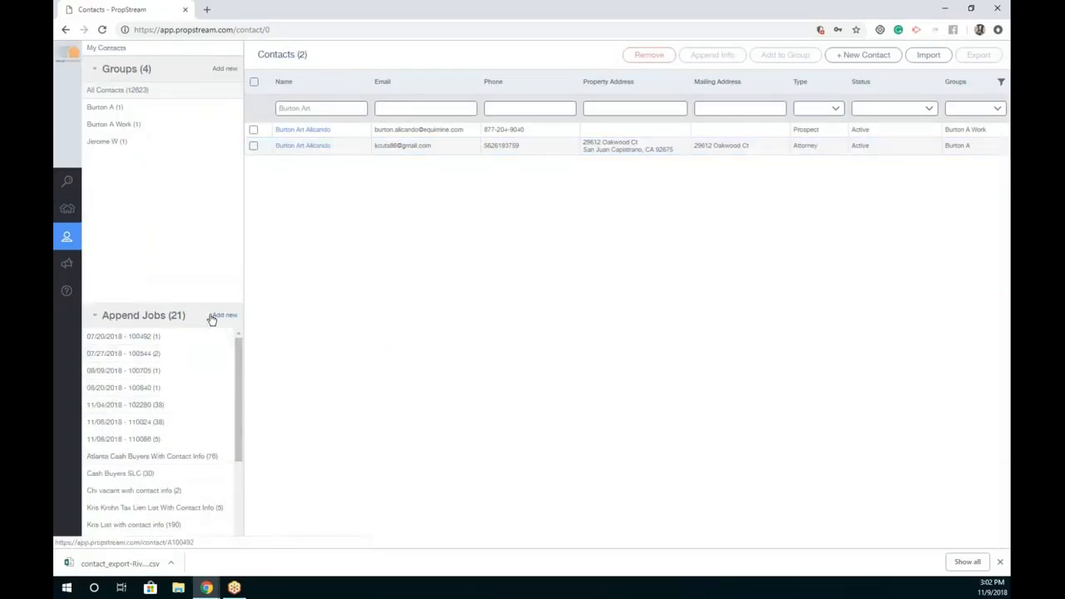
left_click_drag(198, 315, 101, 316)
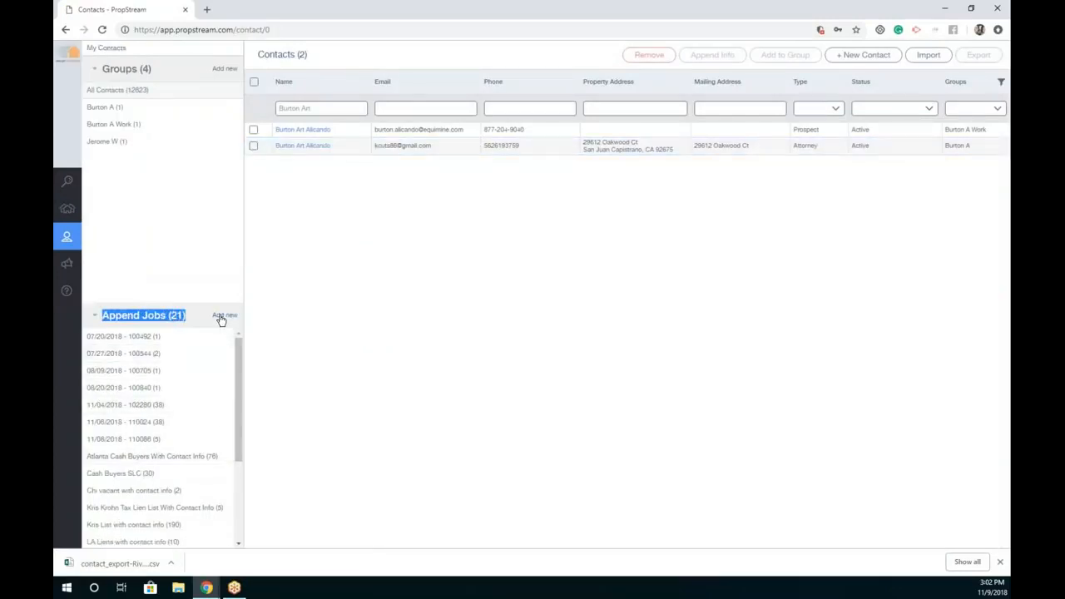
left_click(223, 315)
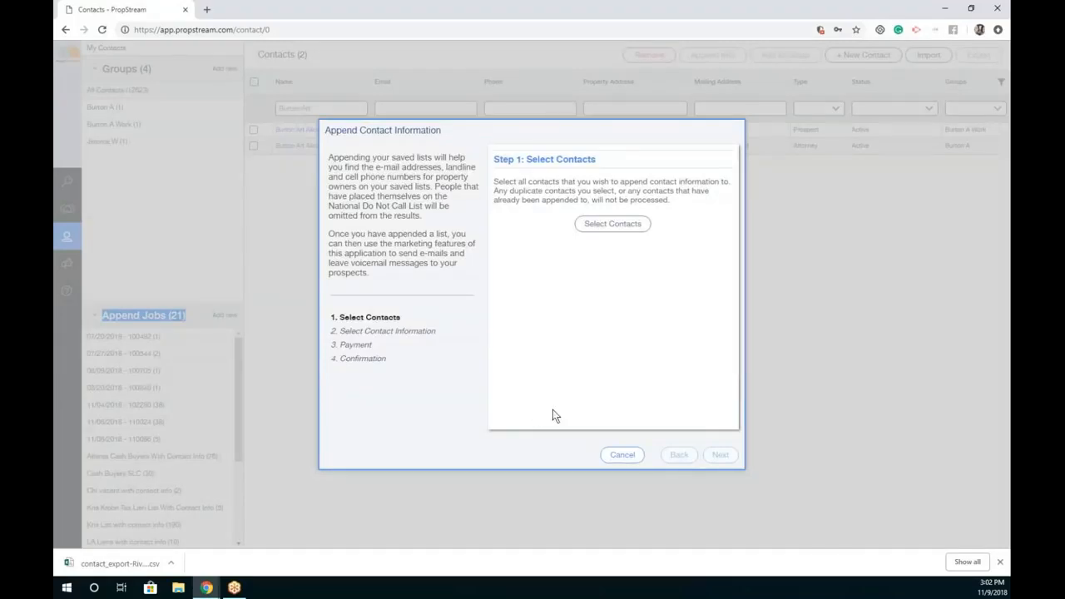
left_click(622, 455)
scroll(149, 449, "down", 3)
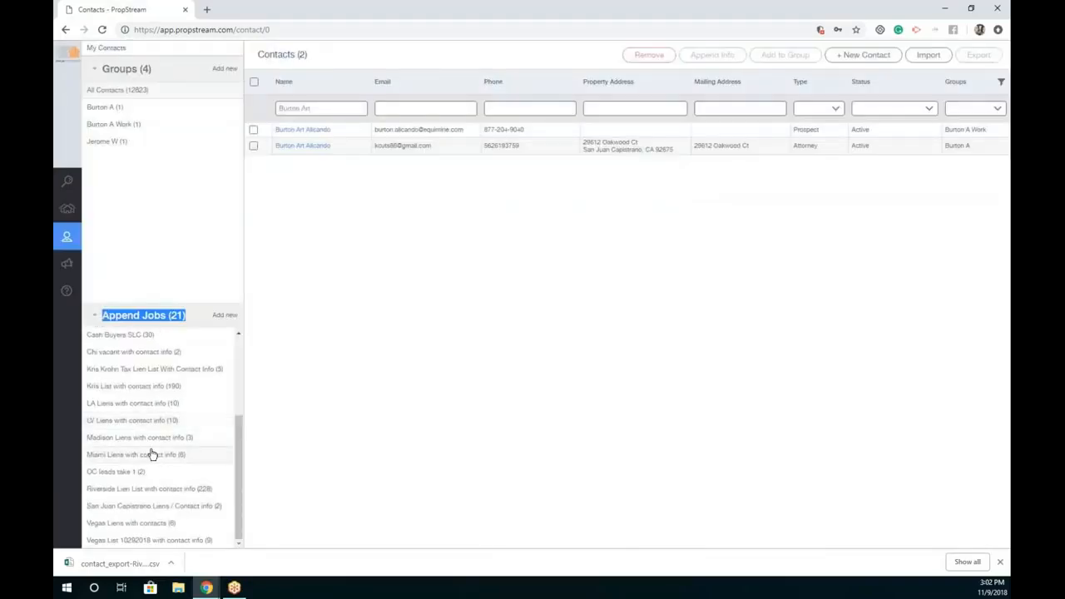
left_click(176, 490)
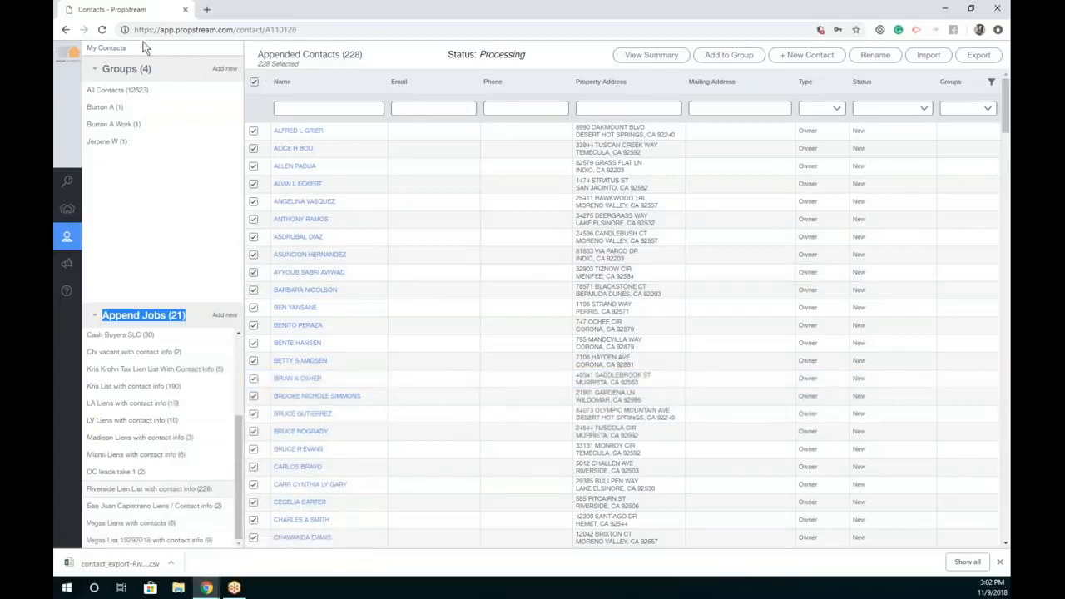
Step: Reload, reopen the Riverside Lien List job, and review its append cost summary
left_click(103, 32)
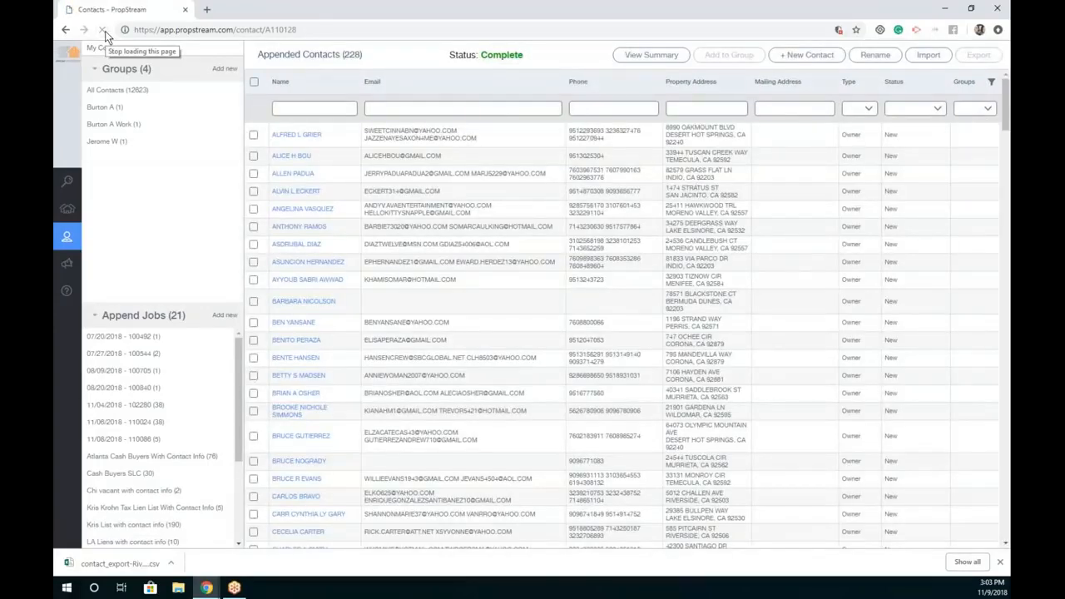
scroll(162, 424, "down", 3)
left_click(176, 506)
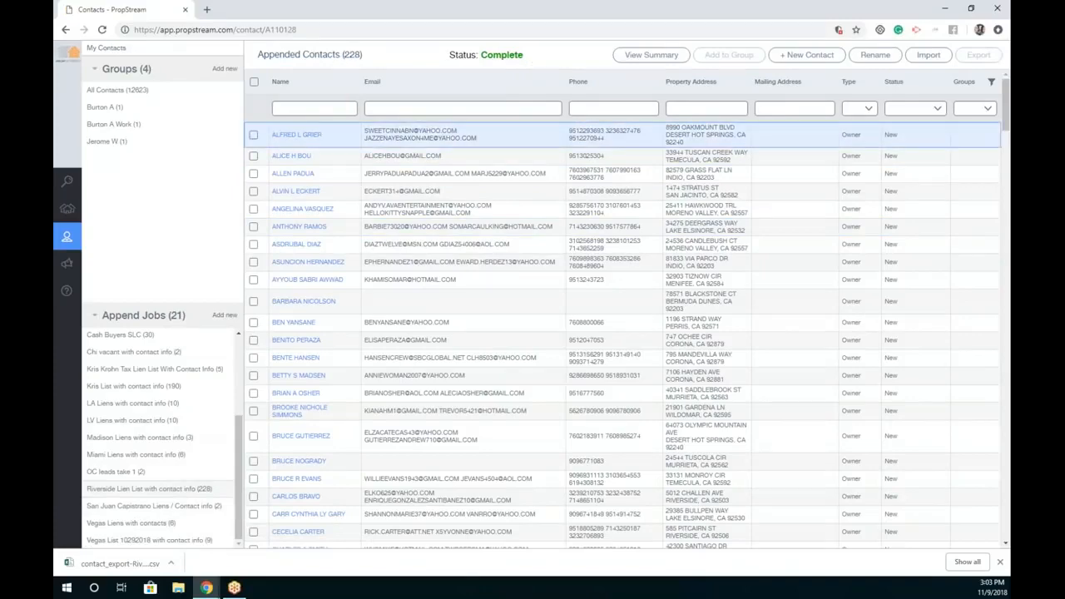
scroll(420, 175, "down", 3)
scroll(420, 182, "down", 20)
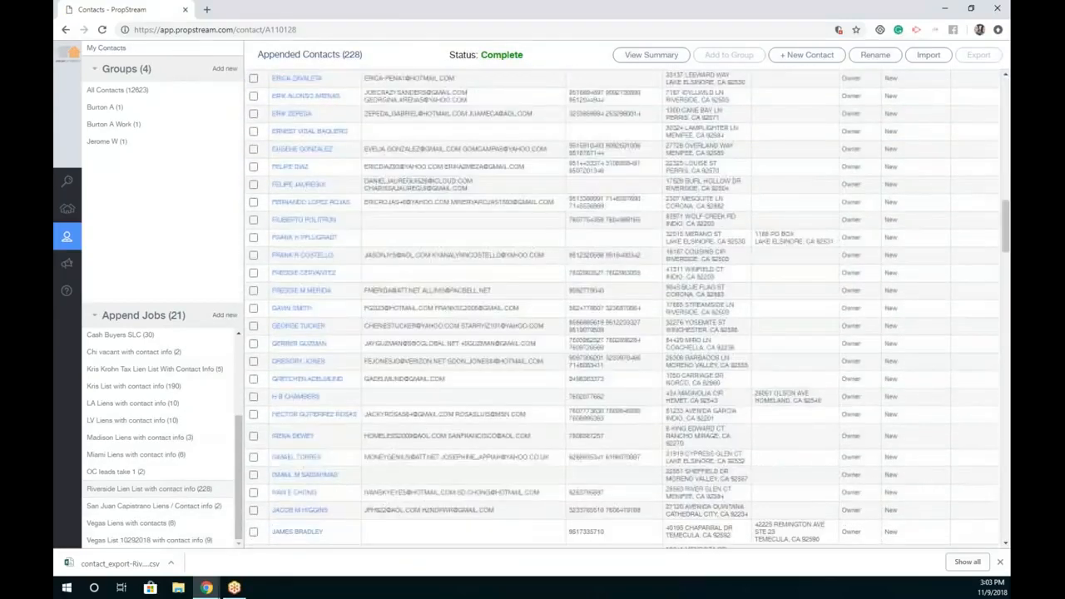
scroll(484, 207, "down", 10)
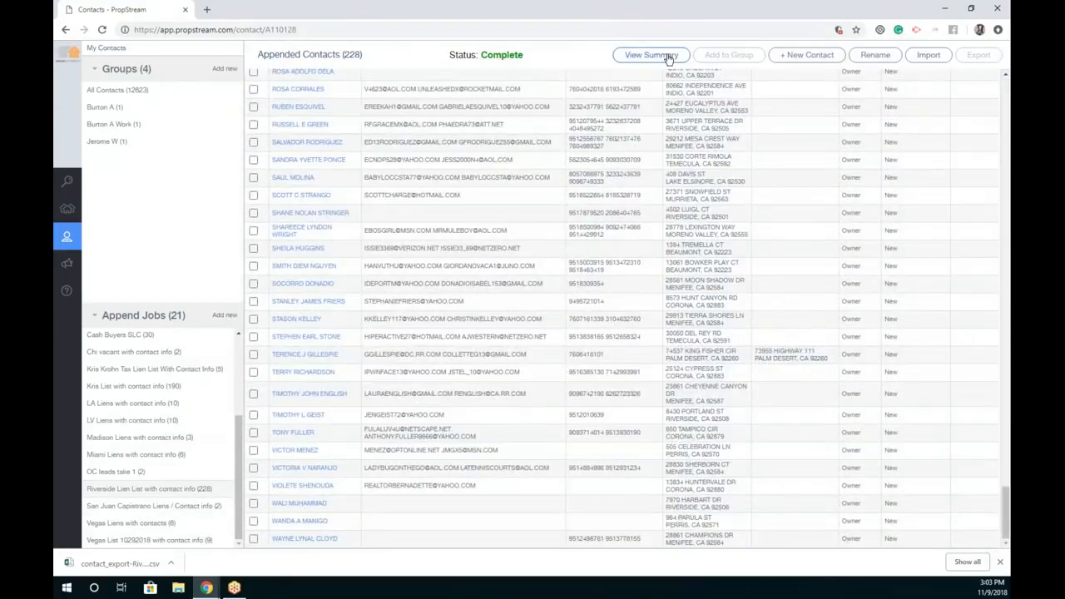
left_click(651, 54)
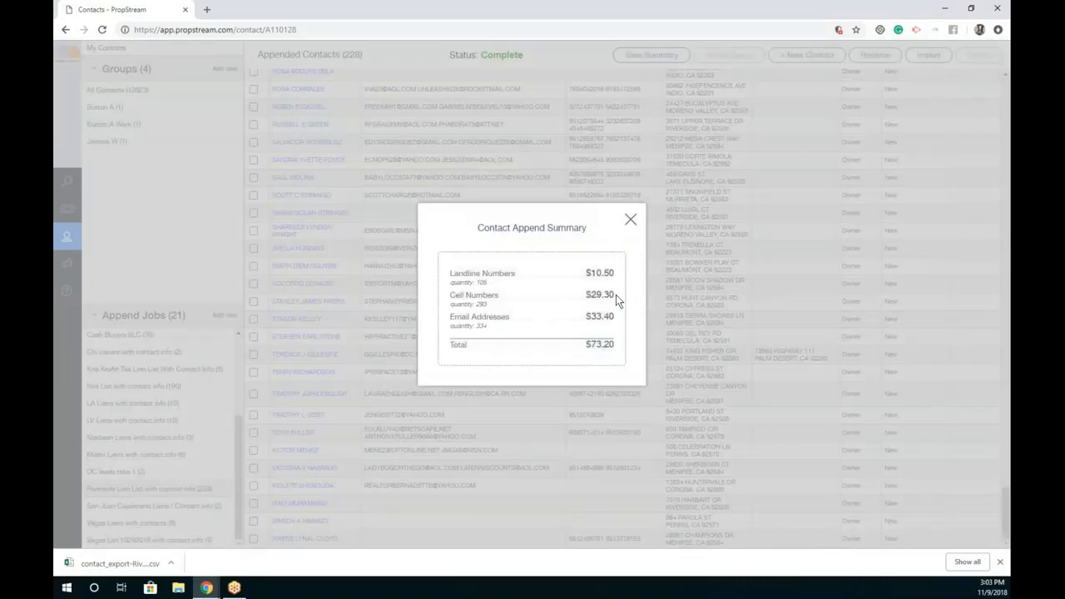
left_click(631, 219)
Step: Select all 228 appended contacts in the job and go to the campaigns page
left_click(83, 264)
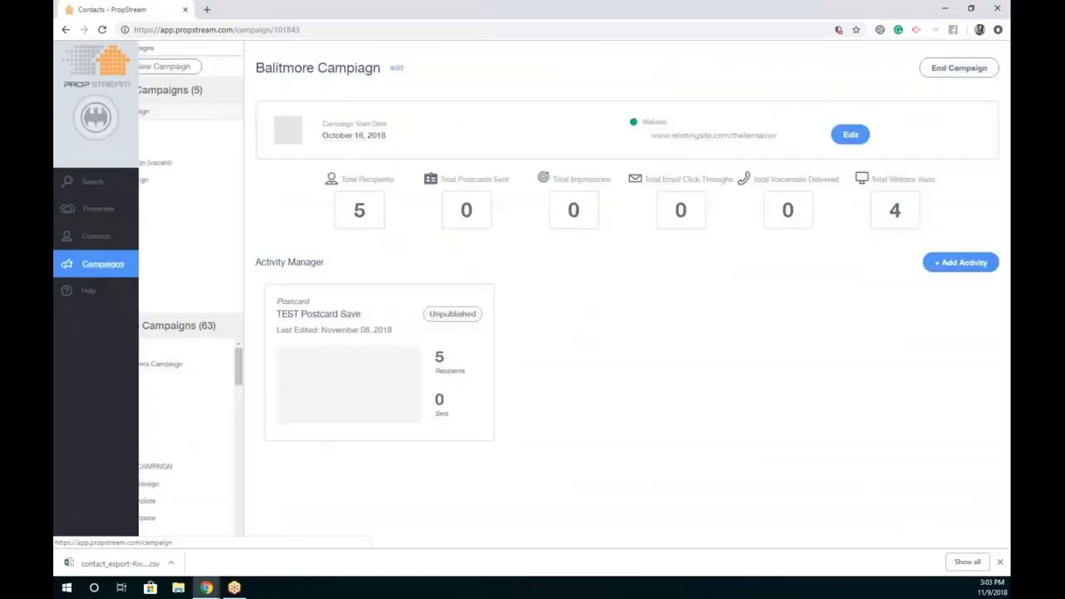
left_click(66, 236)
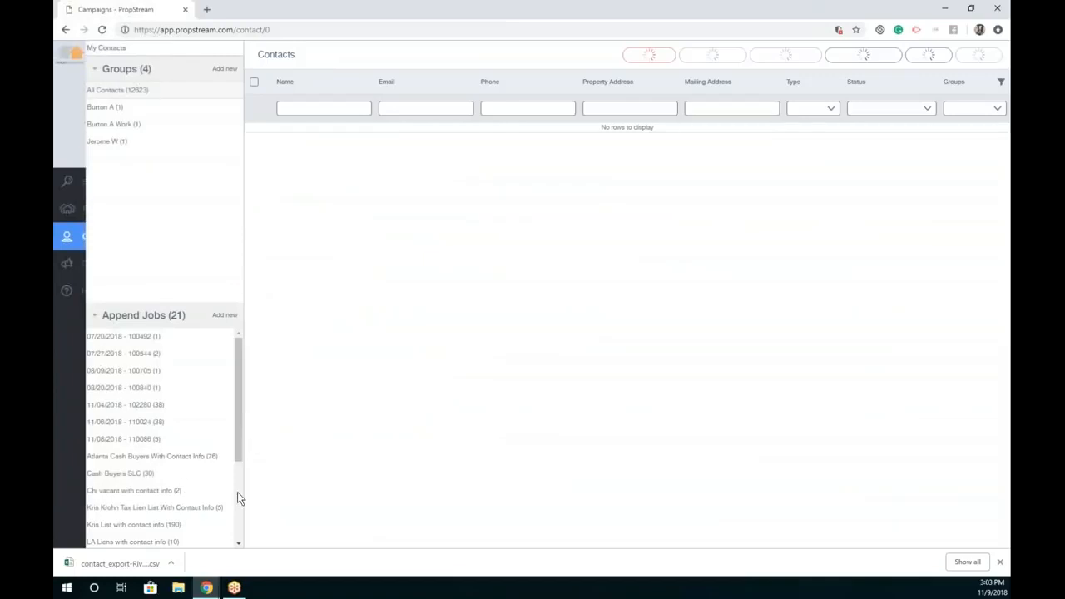
left_click(239, 534)
left_click(202, 492)
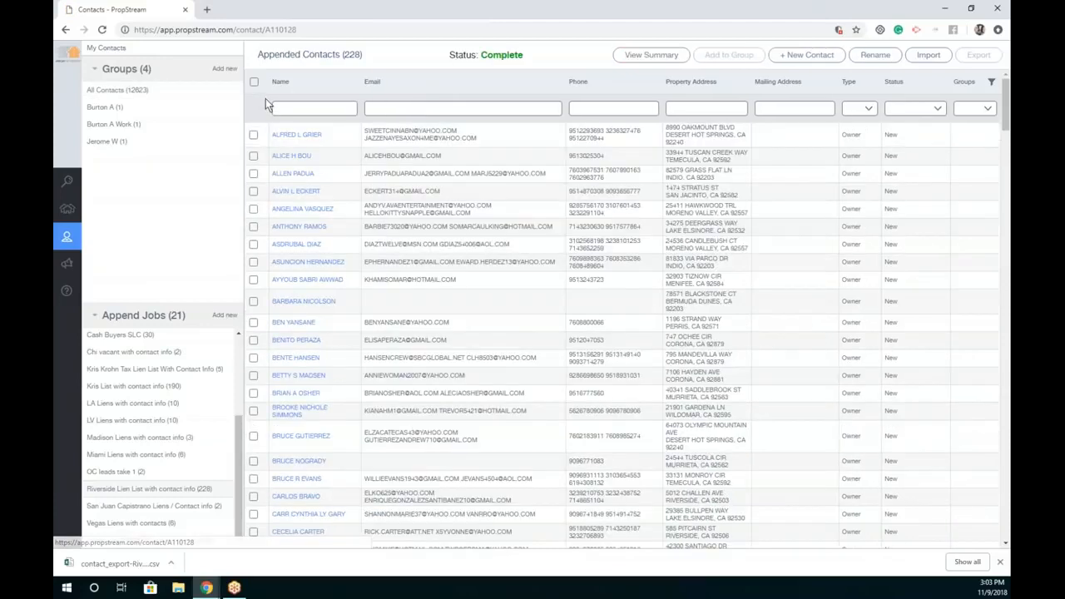
left_click(253, 81)
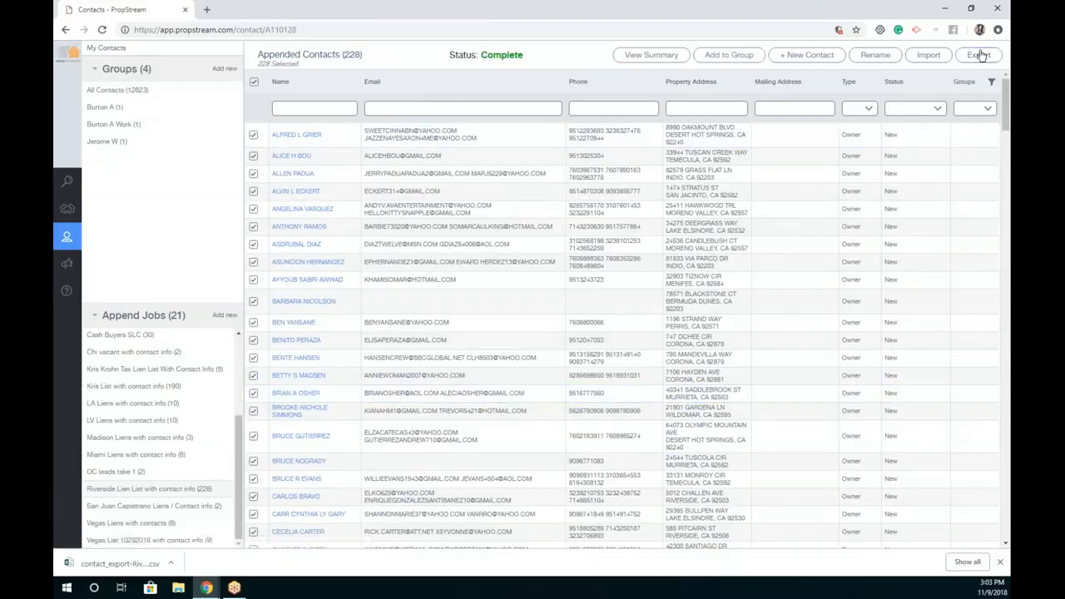
left_click(87, 262)
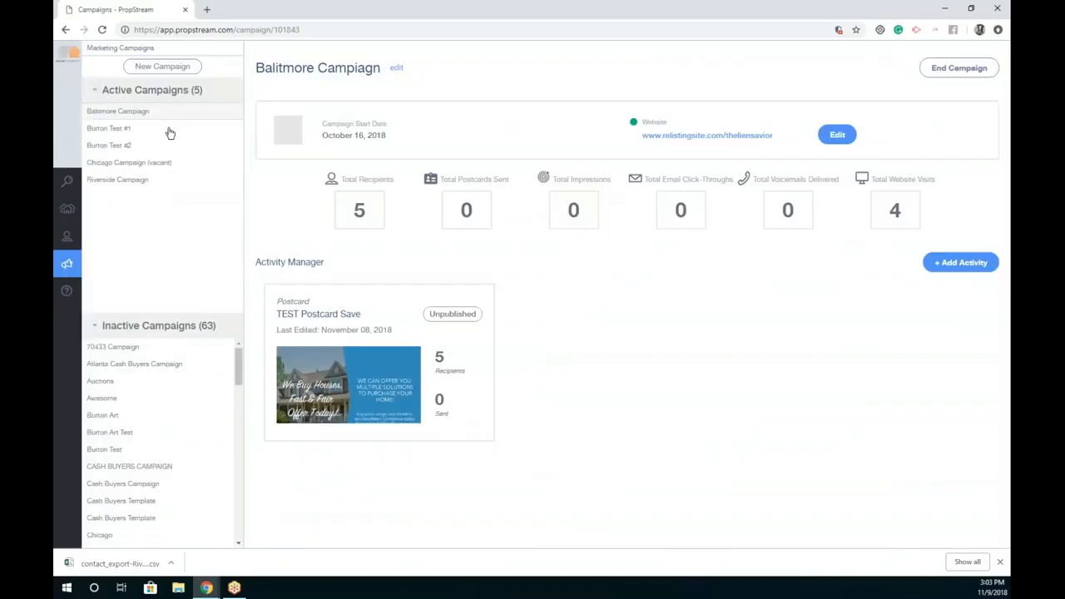
Step: Review the Riverside Campaign's 228 recipients and activities, then return to property search
left_click(136, 180)
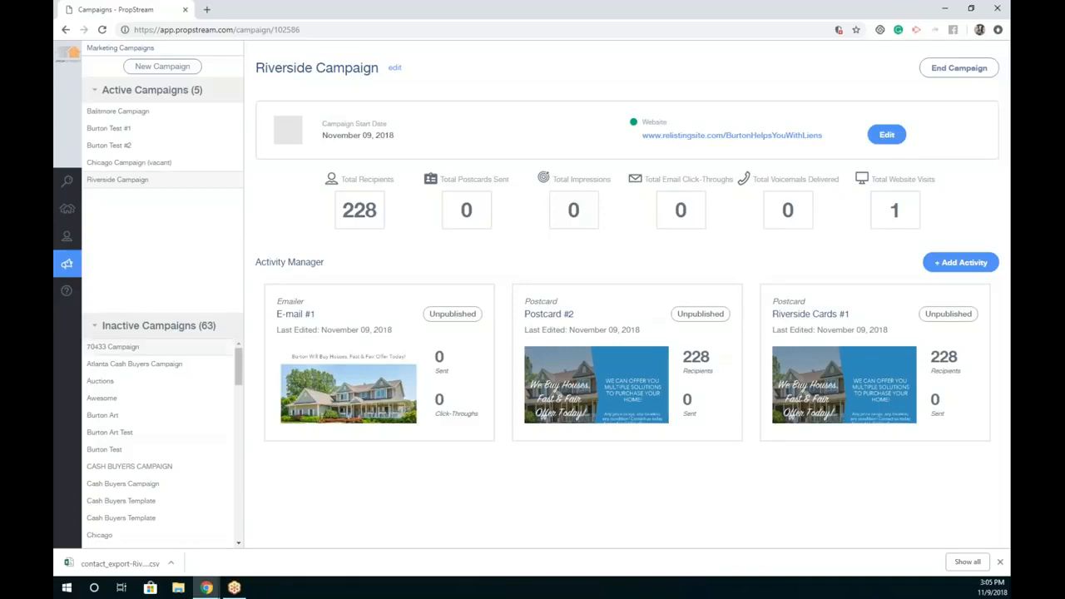
left_click(73, 183)
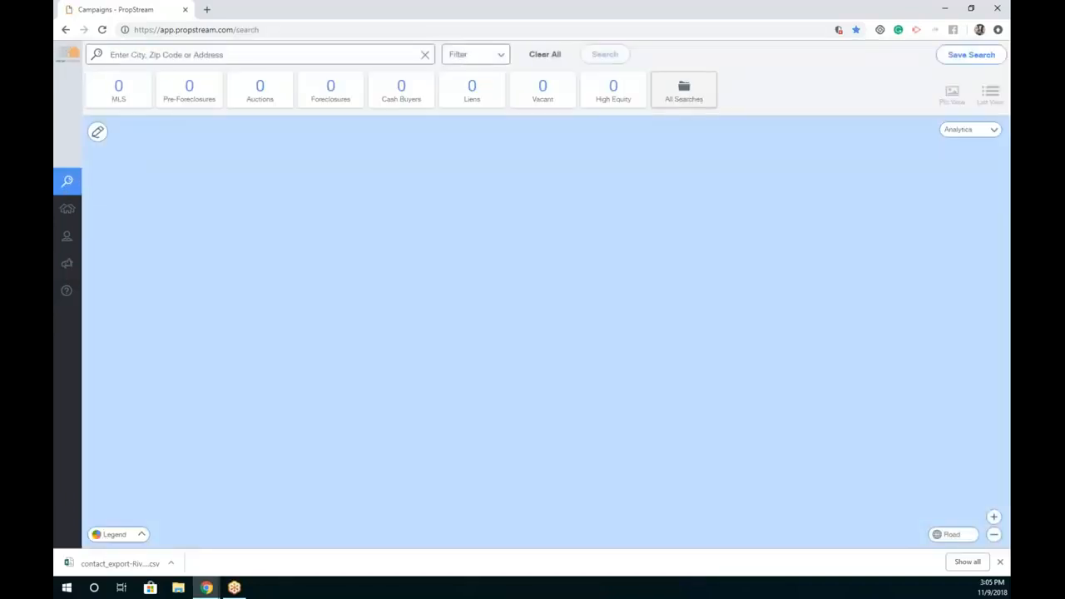